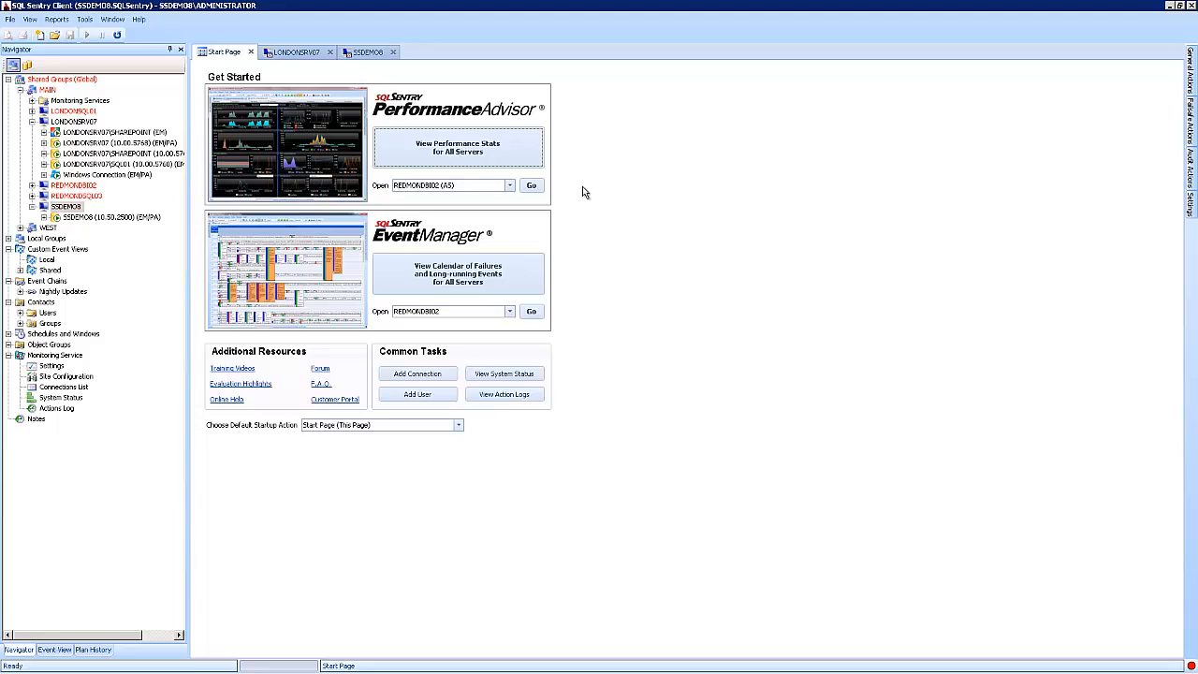
Step: Expand the MAIN site's Monitoring Services folder to view its services, and collapse it again
{"action": "left_click", "coordinate": [31, 100]}
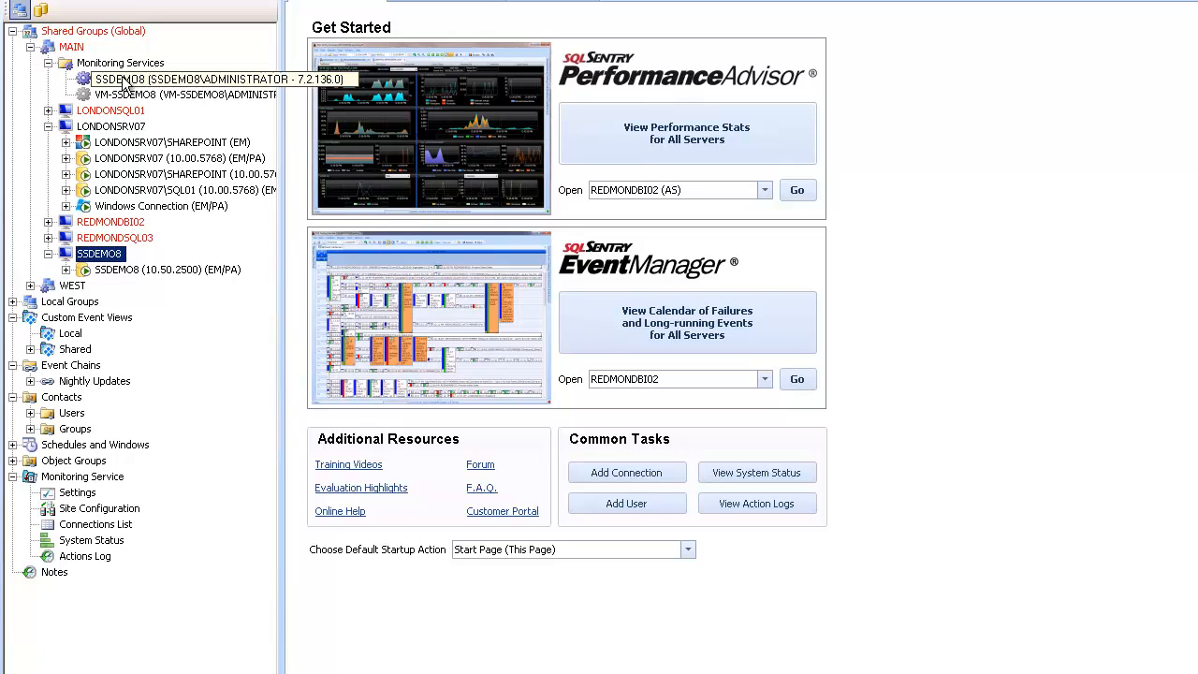
{"action": "left_click", "coordinate": [48, 63]}
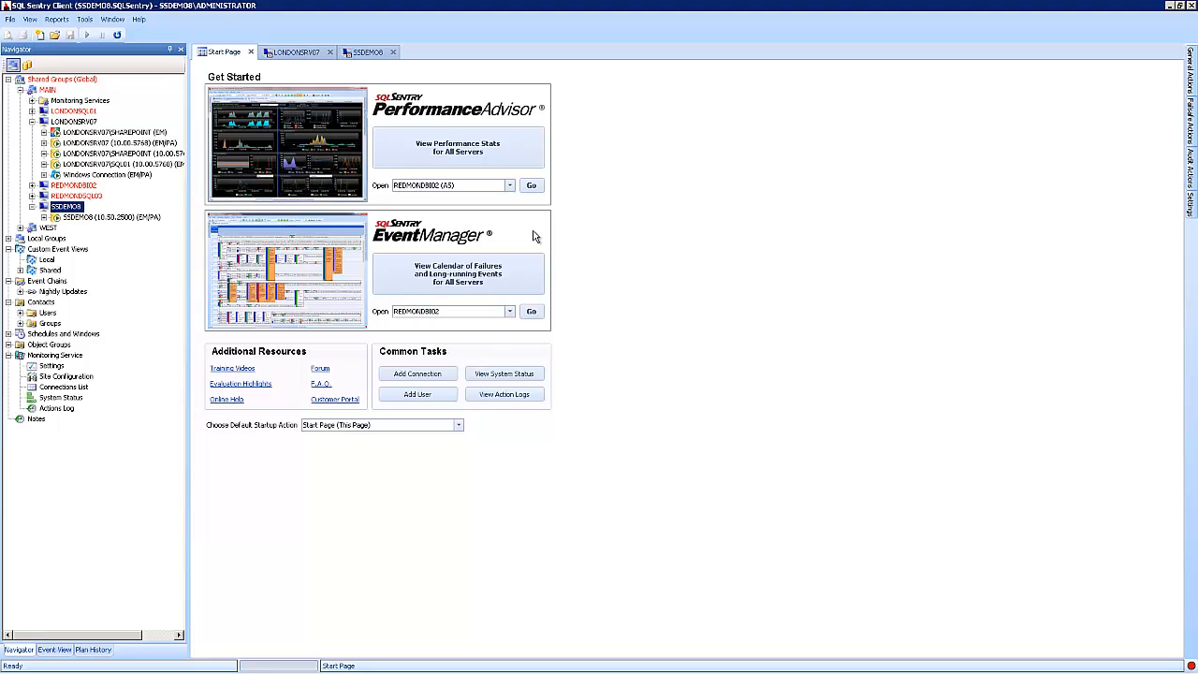
Step: Inspect the SSDEMO8 instance's SQL Server Agent and databases, highlight the SQLSentry database, and collapse the instance
{"action": "left_click", "coordinate": [43, 218]}
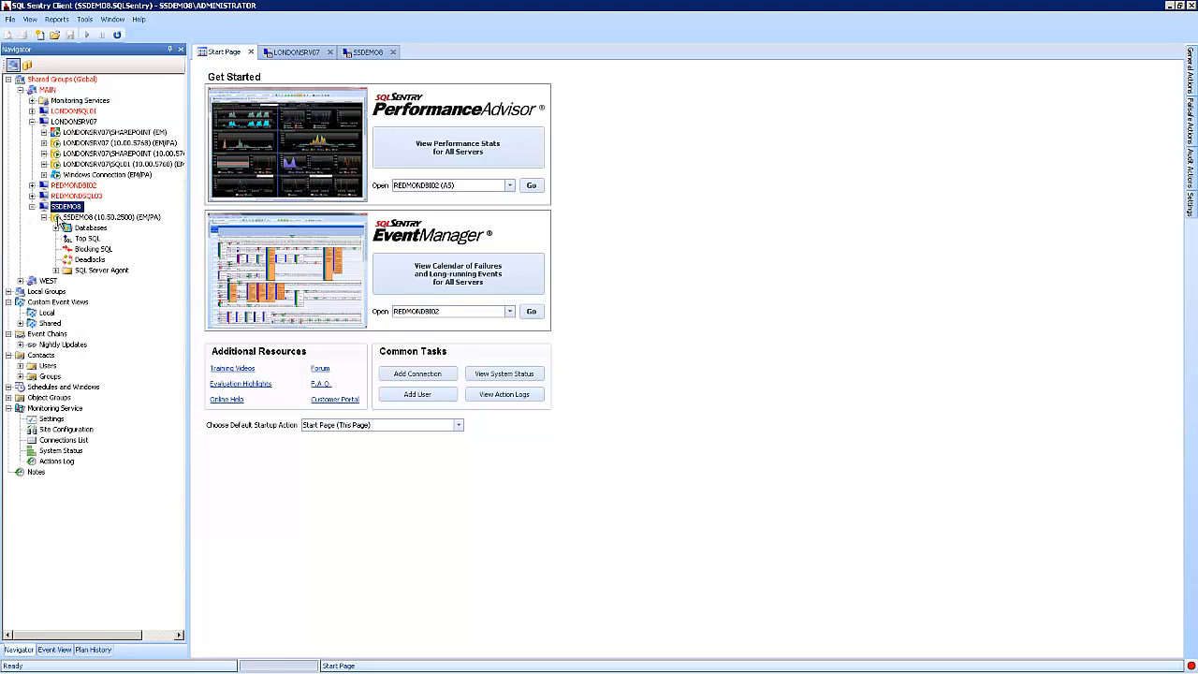
{"action": "left_click", "coordinate": [56, 270]}
{"action": "left_click", "coordinate": [55, 228]}
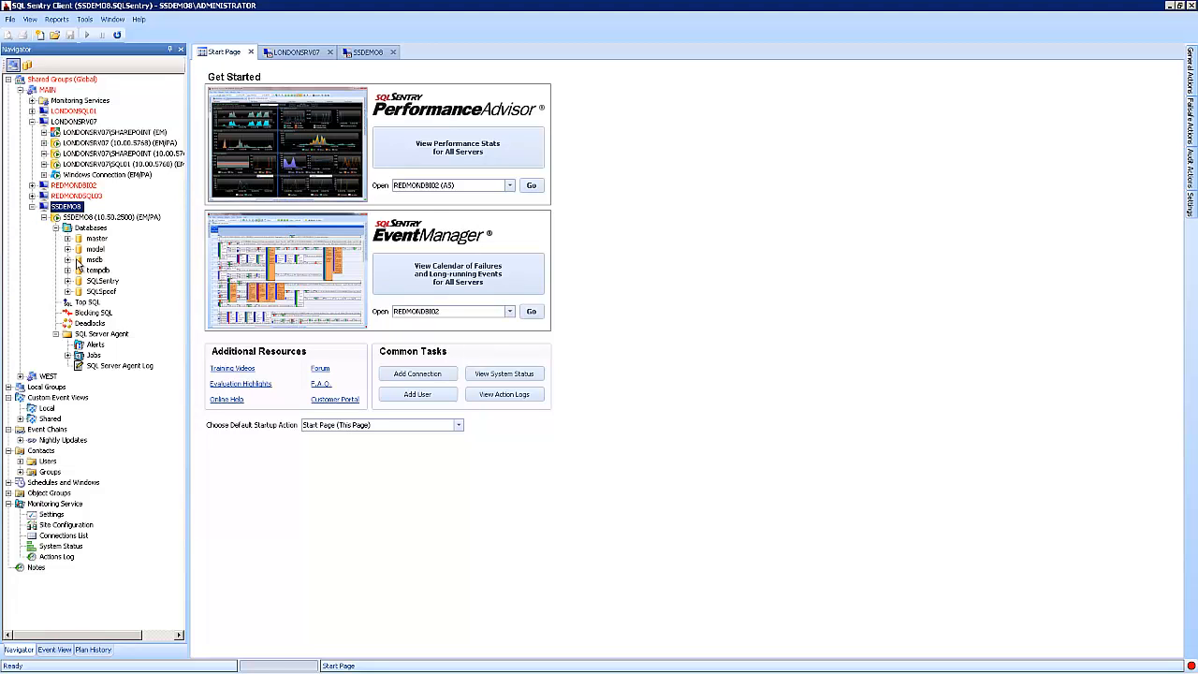
{"action": "left_click", "coordinate": [104, 283]}
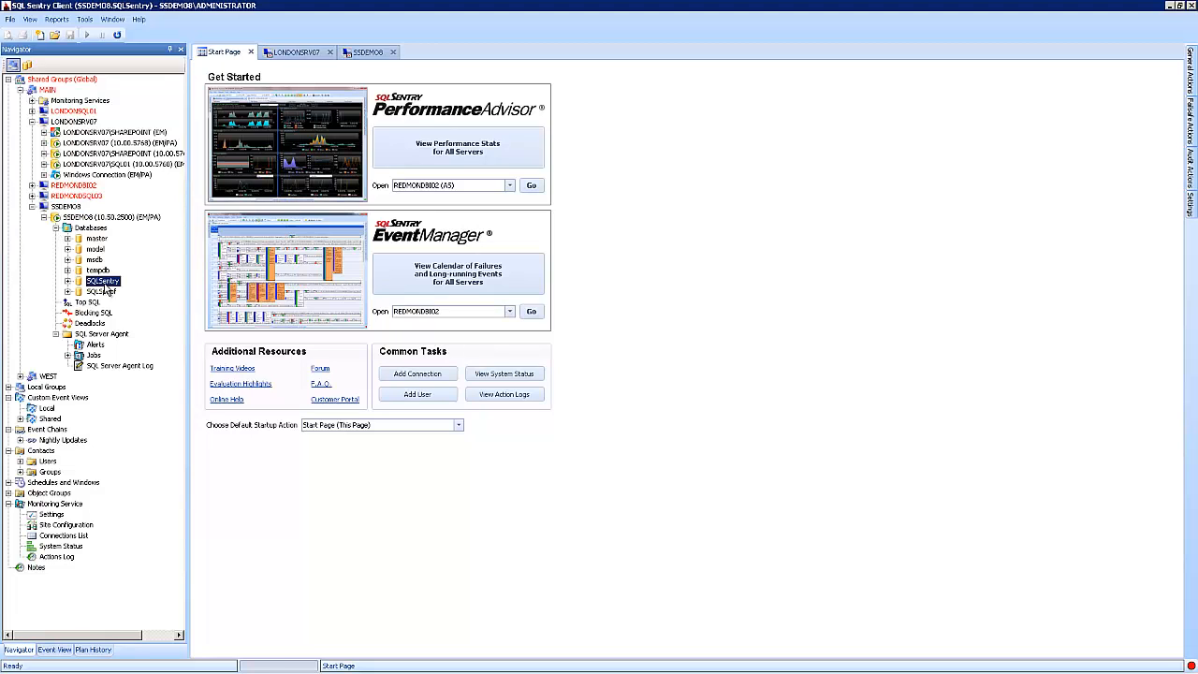
{"action": "left_click", "coordinate": [56, 227]}
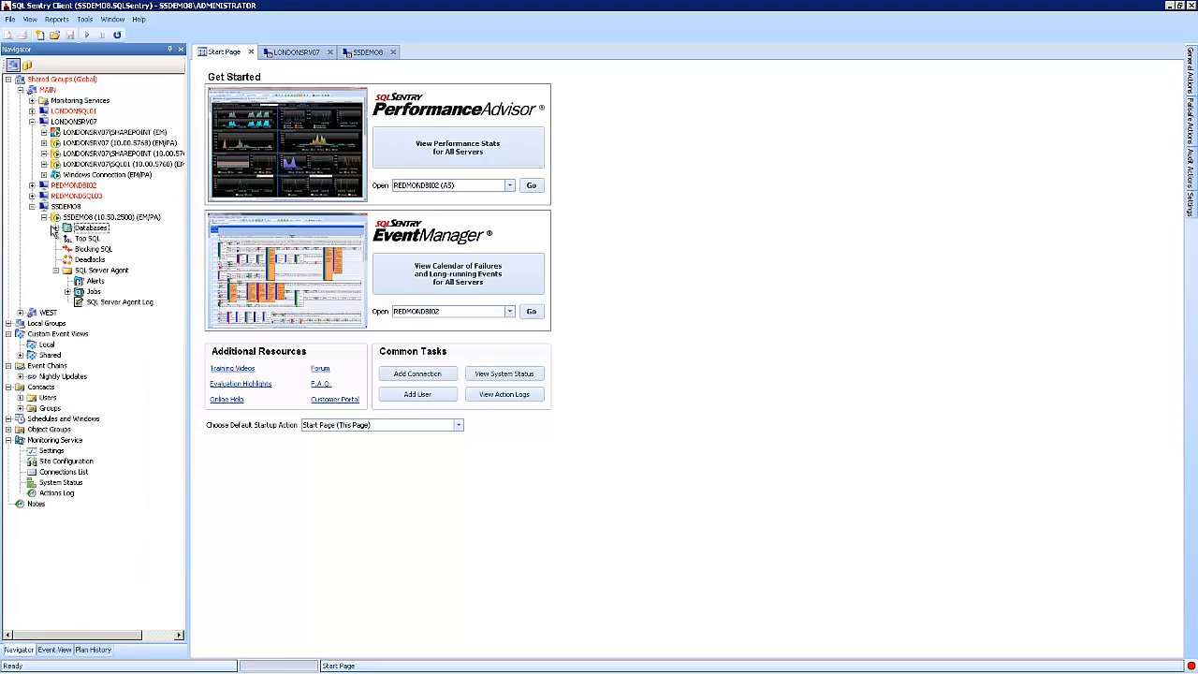
{"action": "left_click", "coordinate": [43, 217]}
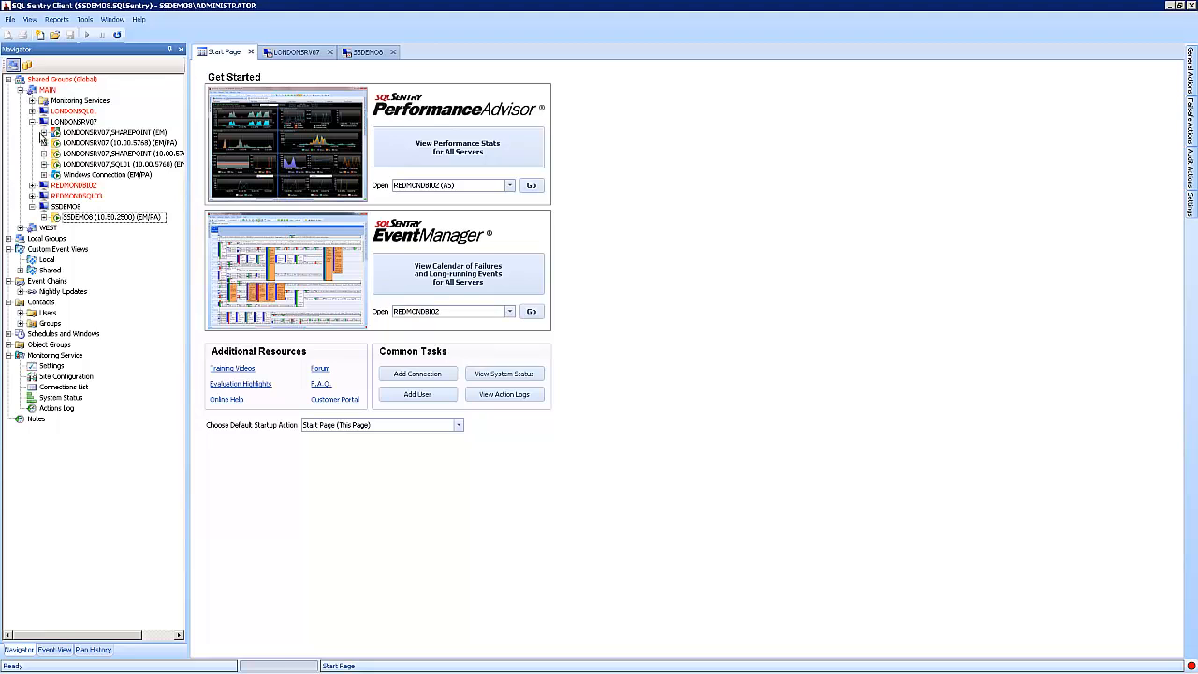
Step: Open the Event Manager calendar of failures and long-running events for all servers
{"action": "mouse_move", "coordinate": [100, 150]}
{"action": "mouse_move", "coordinate": [120, 171]}
{"action": "right_click", "coordinate": [43, 81]}
{"action": "left_click", "coordinate": [781, 249]}
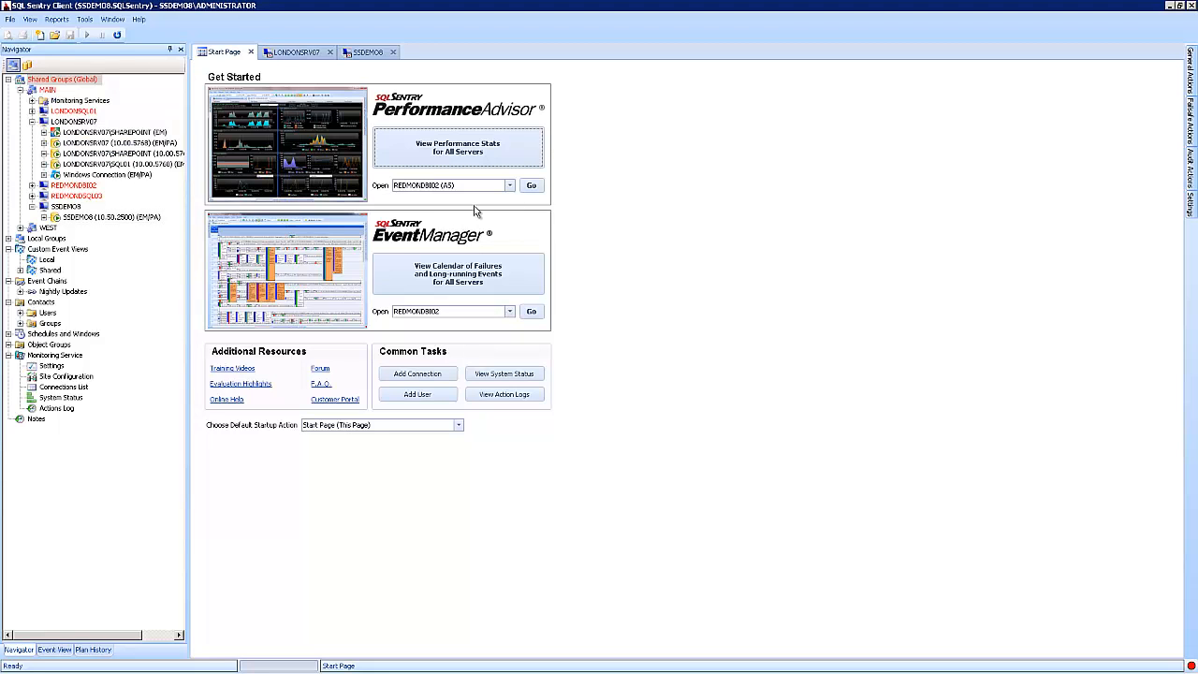
{"action": "left_click", "coordinate": [462, 281]}
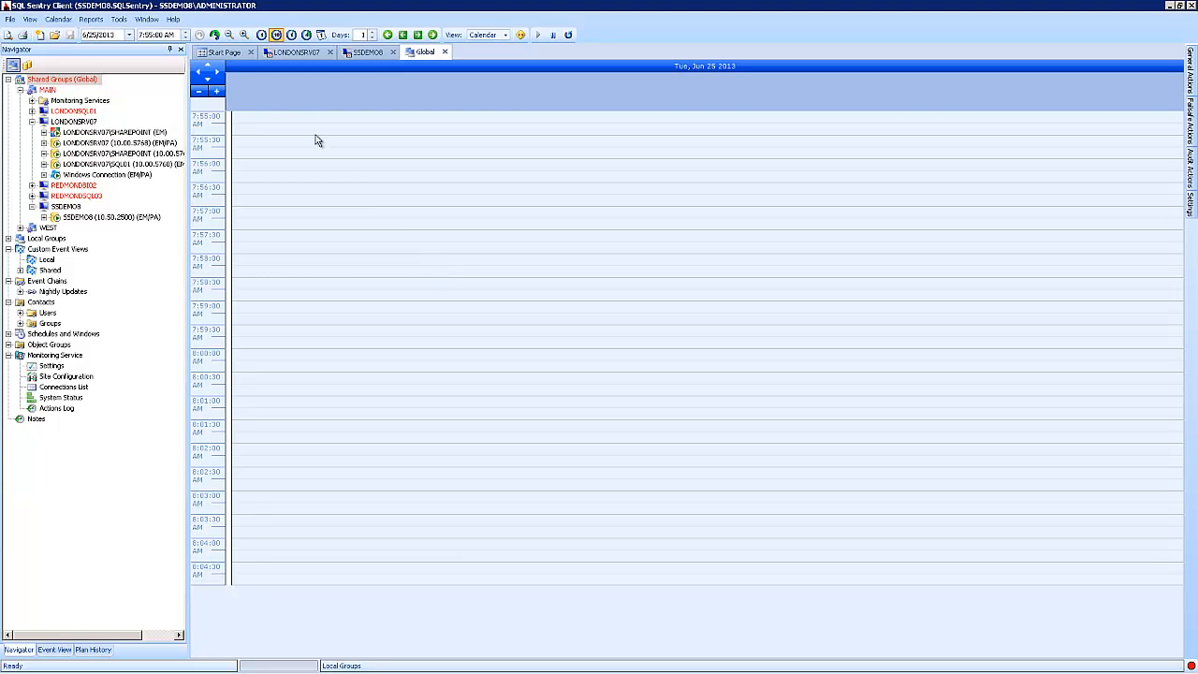
Step: Compare the calendar's two-minute and 30-second time scales, and examine the icons of the LONDONSQL01 job, SQL, blocking and deadlock events
{"action": "left_click", "coordinate": [290, 36]}
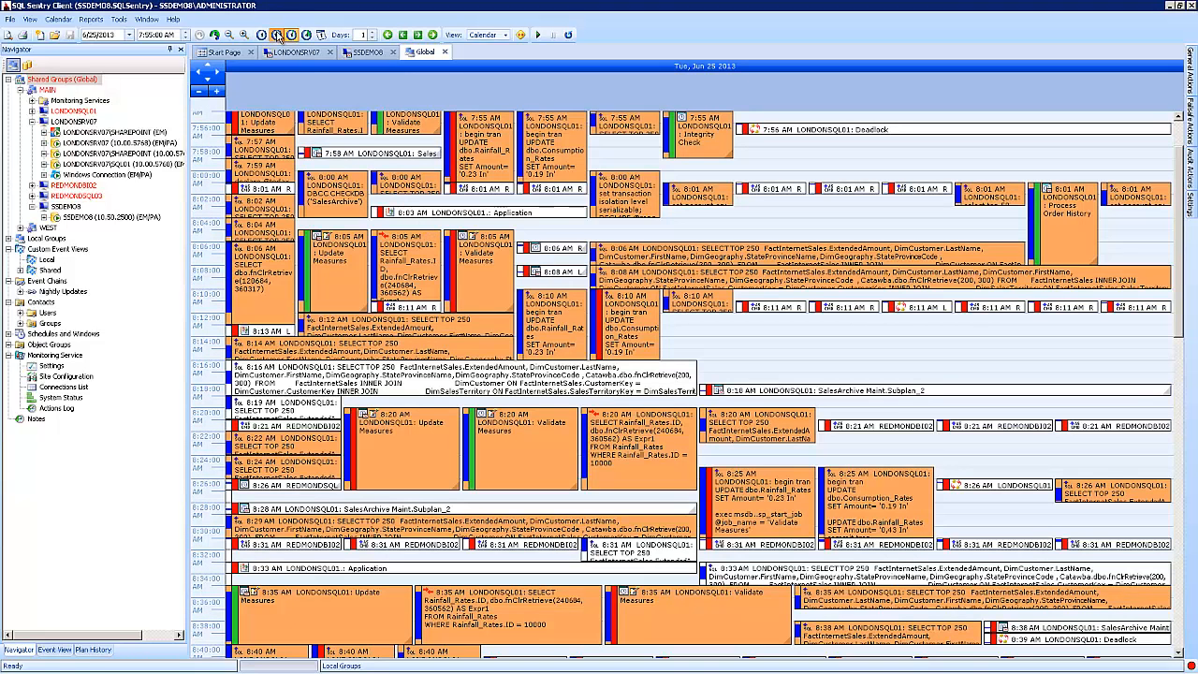
{"action": "left_click", "coordinate": [277, 34]}
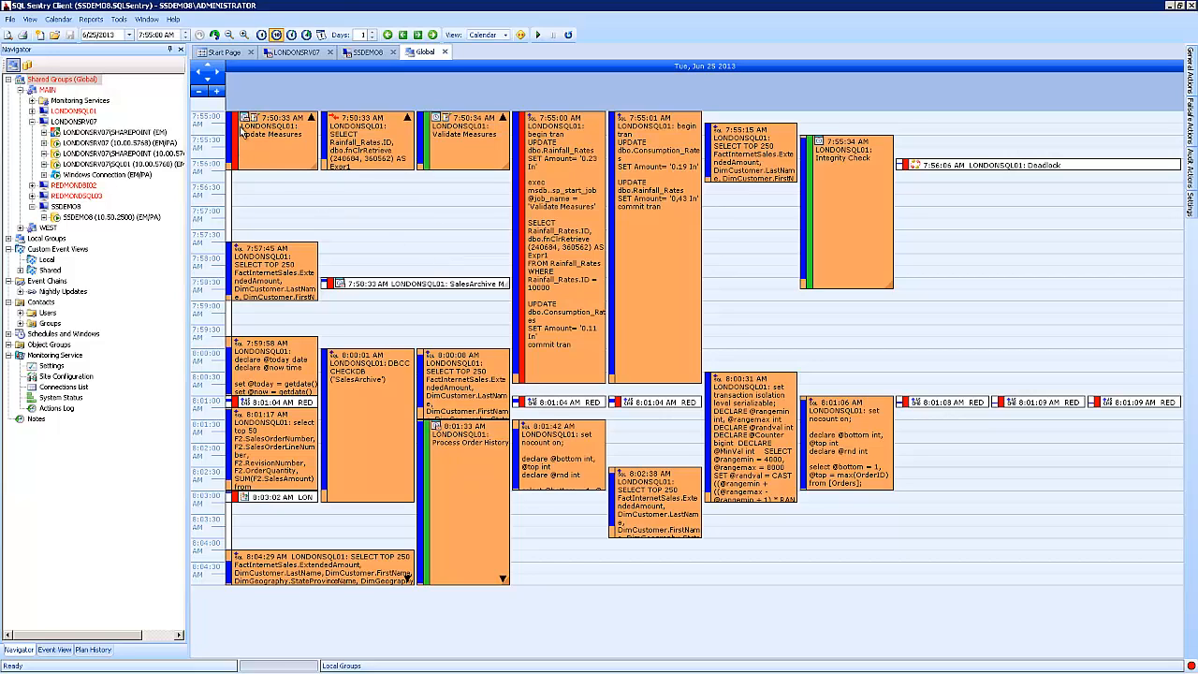
{"action": "mouse_move", "coordinate": [244, 118]}
{"action": "mouse_move", "coordinate": [530, 120]}
{"action": "mouse_move", "coordinate": [334, 123]}
{"action": "mouse_move", "coordinate": [917, 167]}
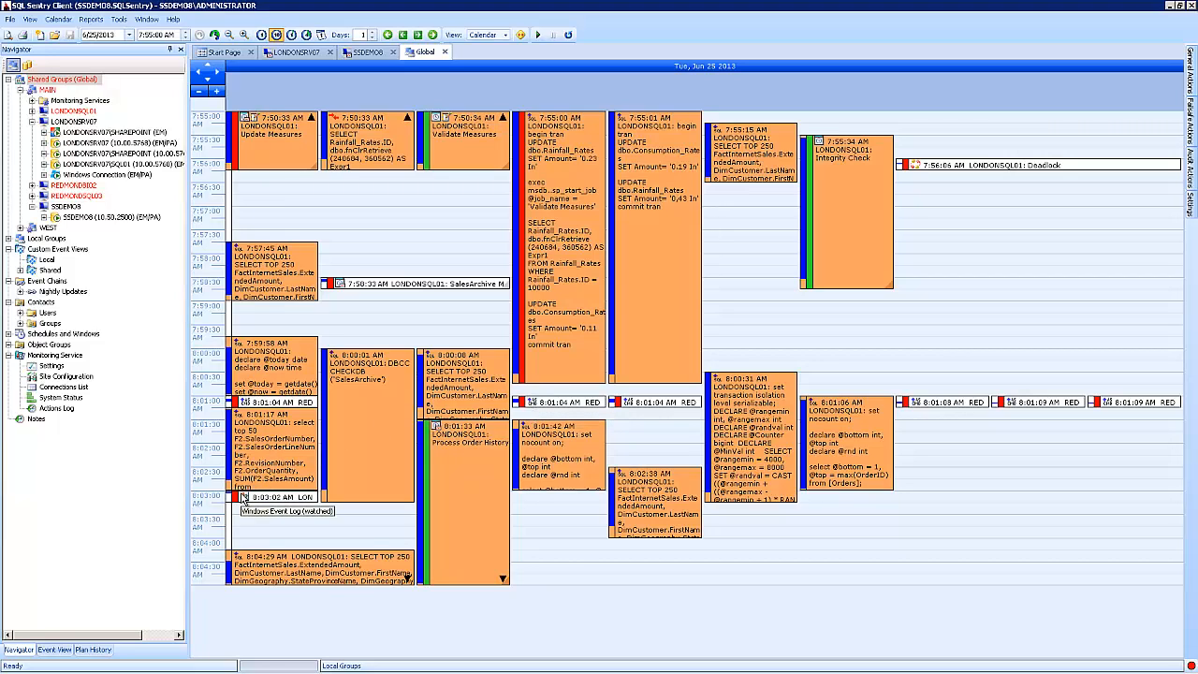
{"action": "mouse_move", "coordinate": [268, 504]}
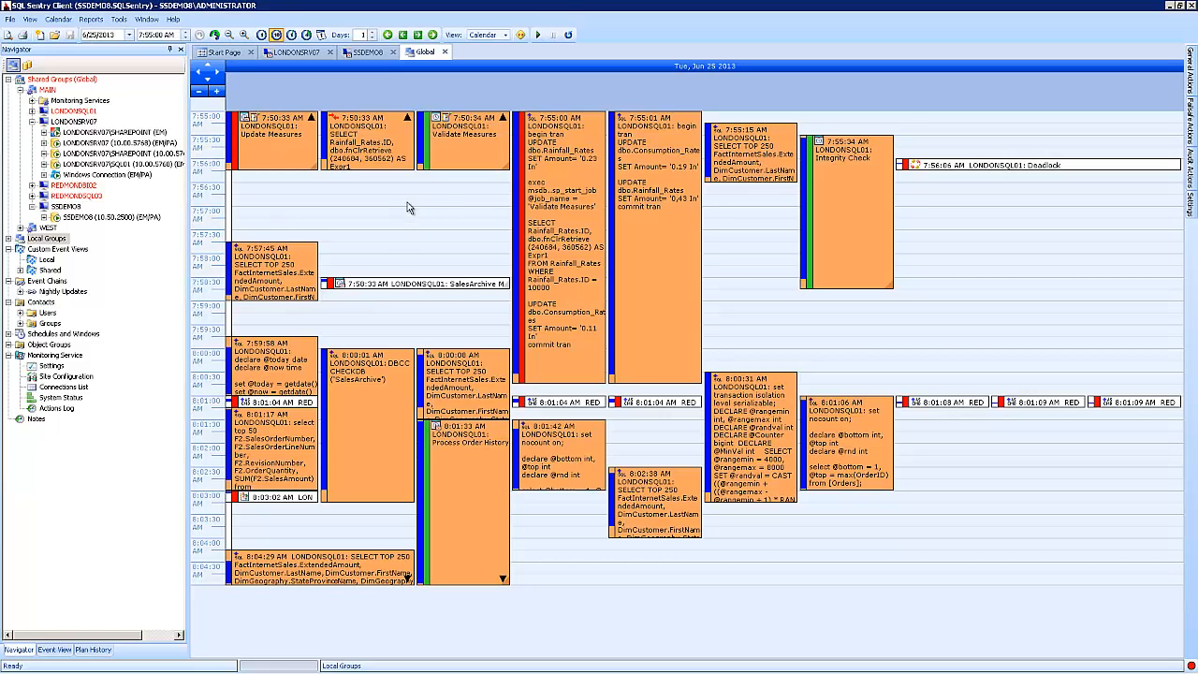
Step: Review the SSIS logging levels available for the LONDONSQL01 SalesArchive Maint.Subplan_2 job, and dismiss the options without saving
{"action": "mouse_move", "coordinate": [370, 288]}
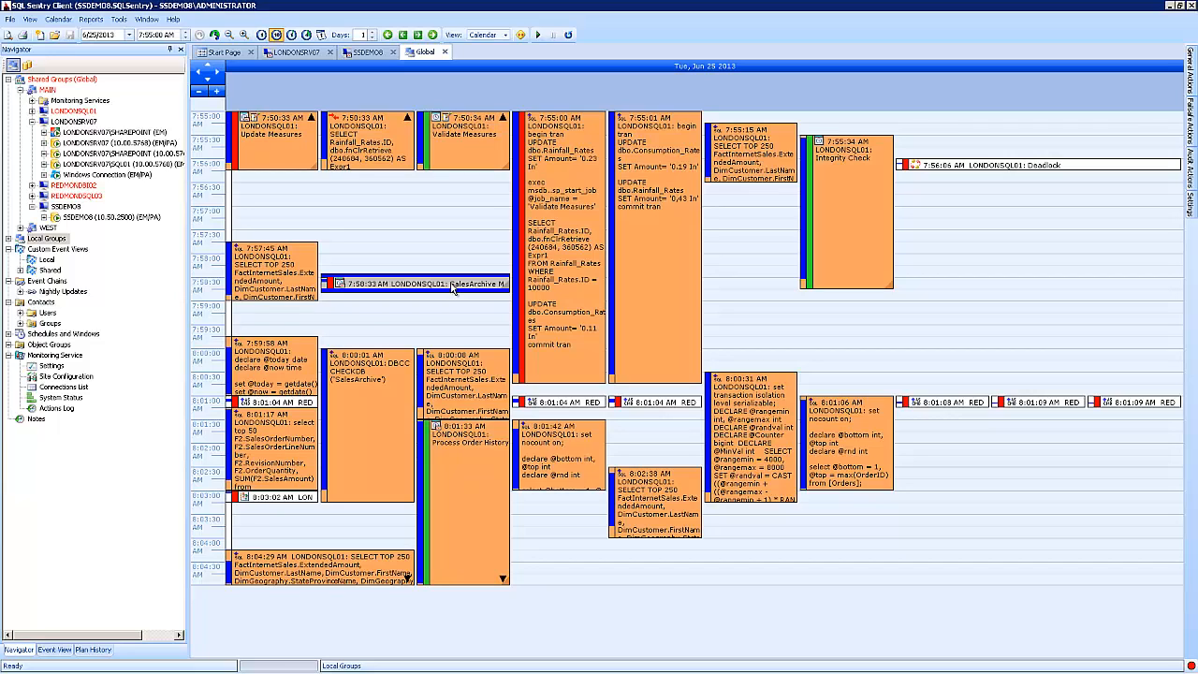
{"action": "right_click", "coordinate": [454, 290]}
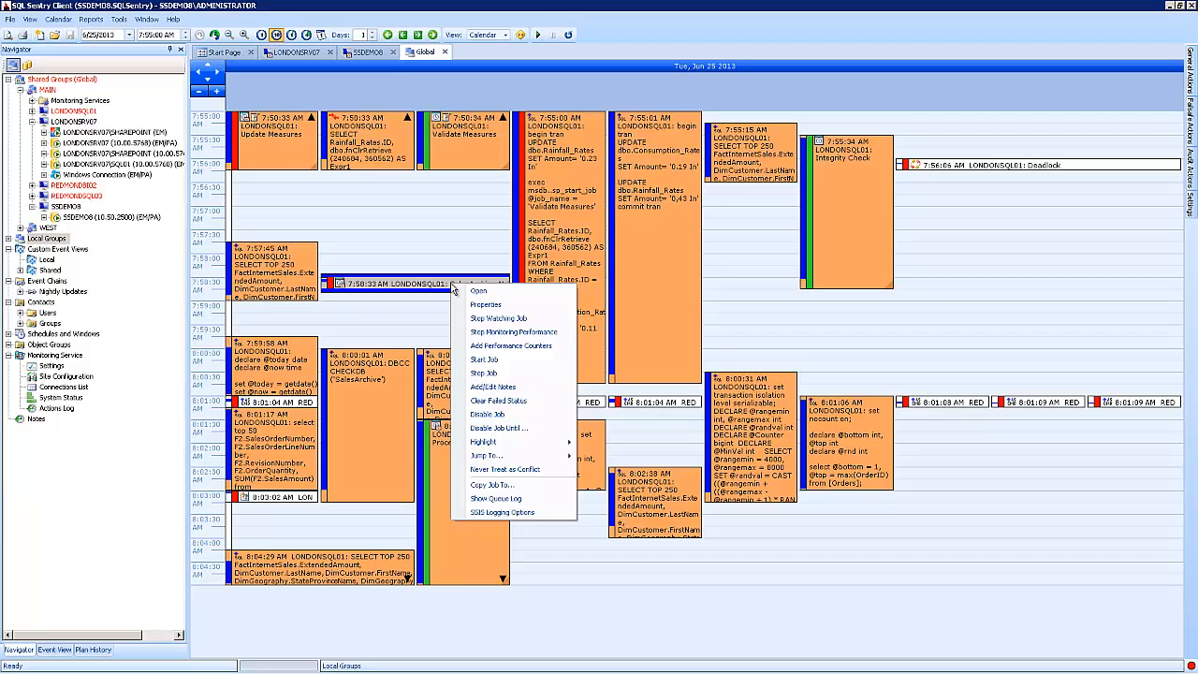
{"action": "left_click", "coordinate": [503, 513]}
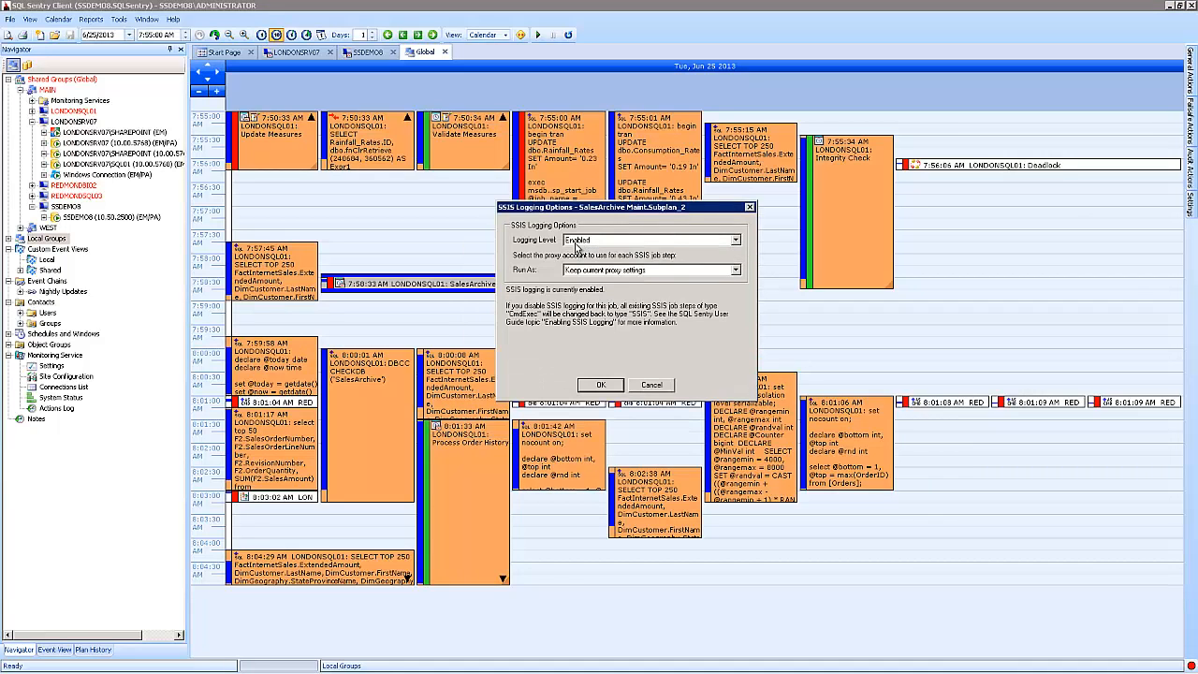
{"action": "left_click", "coordinate": [576, 241]}
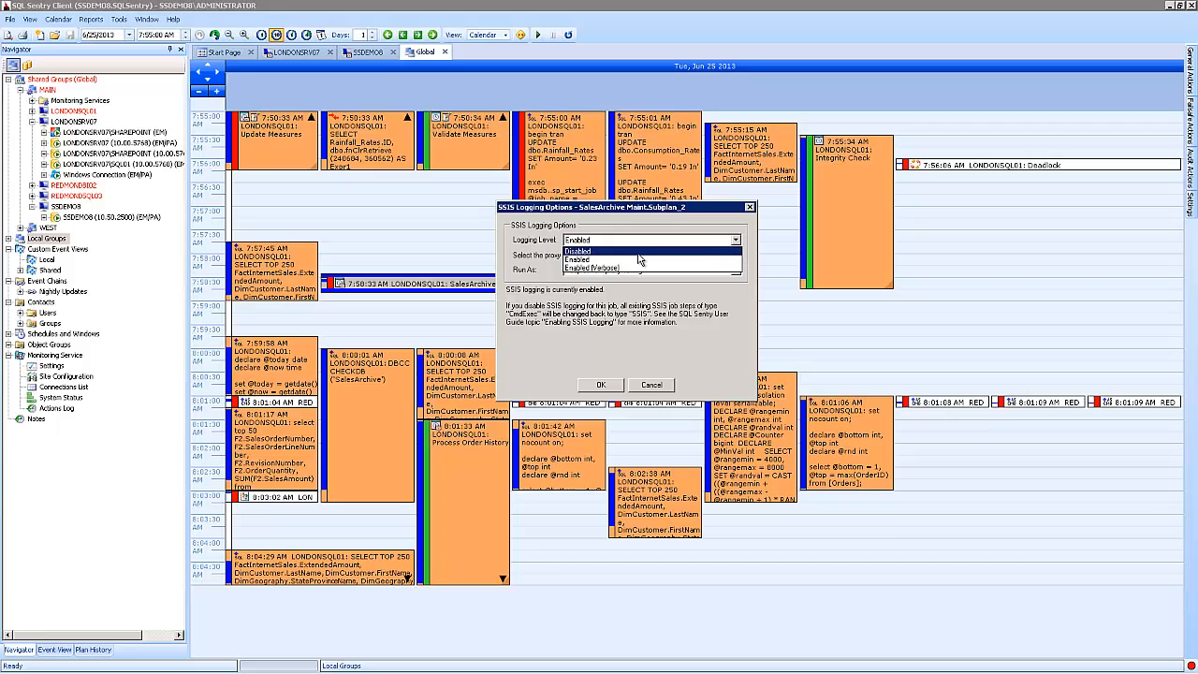
{"action": "left_click", "coordinate": [576, 273]}
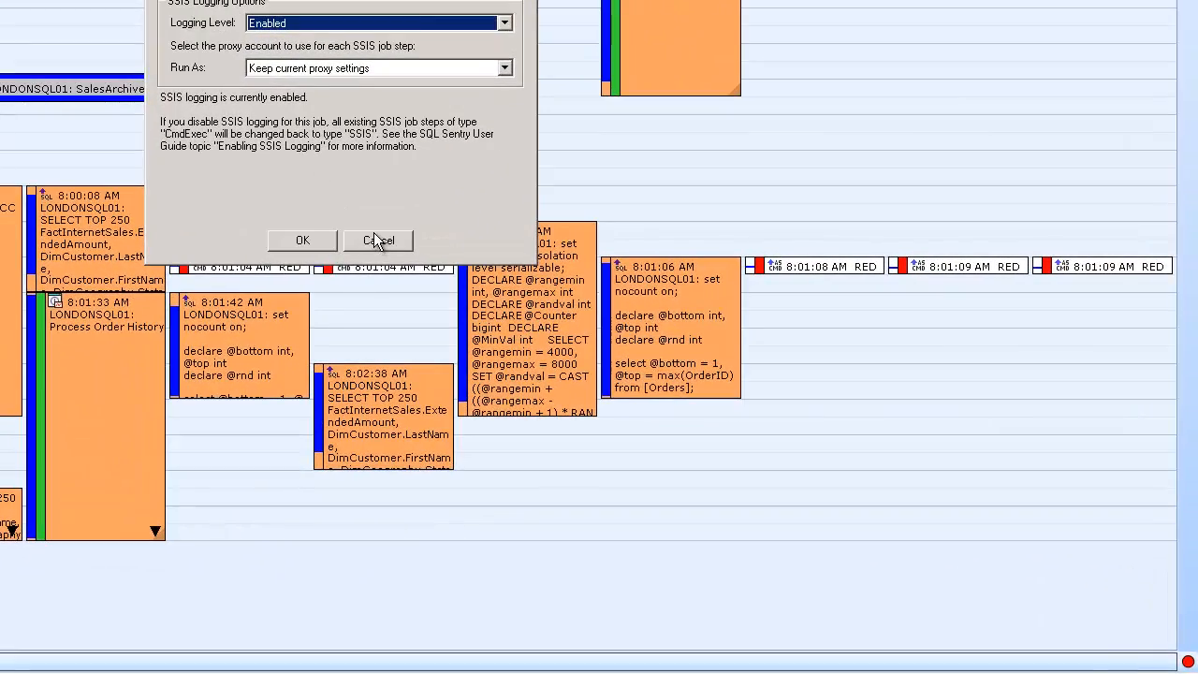
{"action": "left_click", "coordinate": [377, 241]}
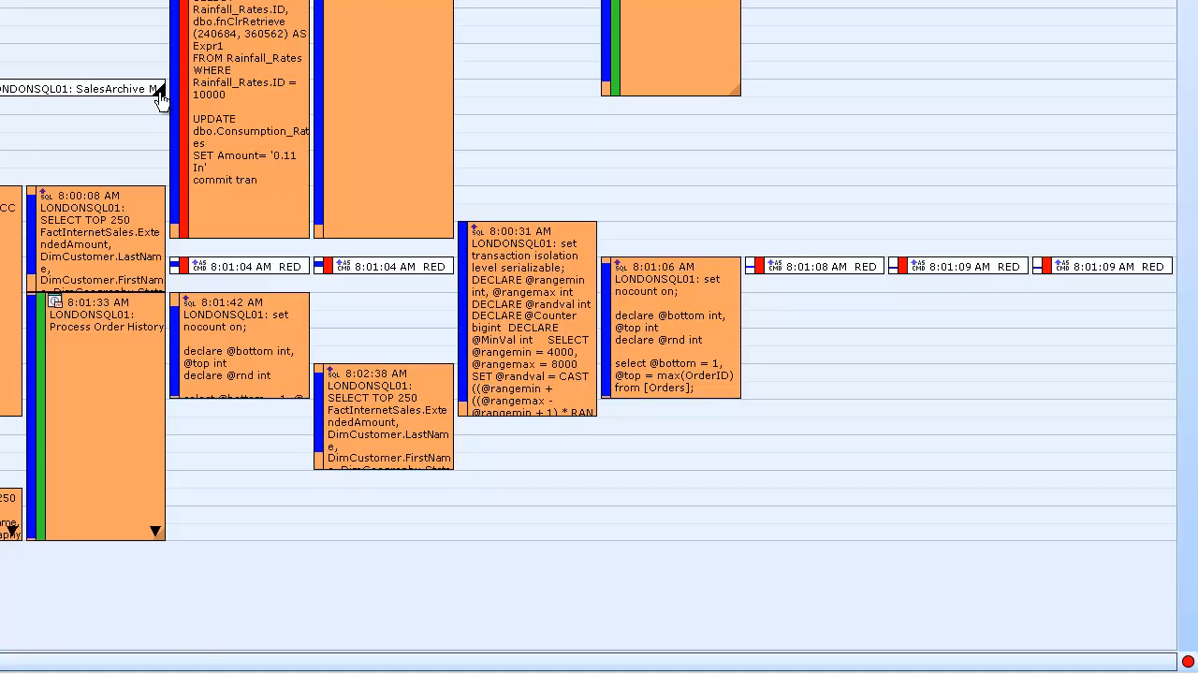
Step: Display the step history of the SalesArchive Maint.Subplan_2 job, and enlarge and reposition its window for reading
{"action": "left_click", "coordinate": [160, 92]}
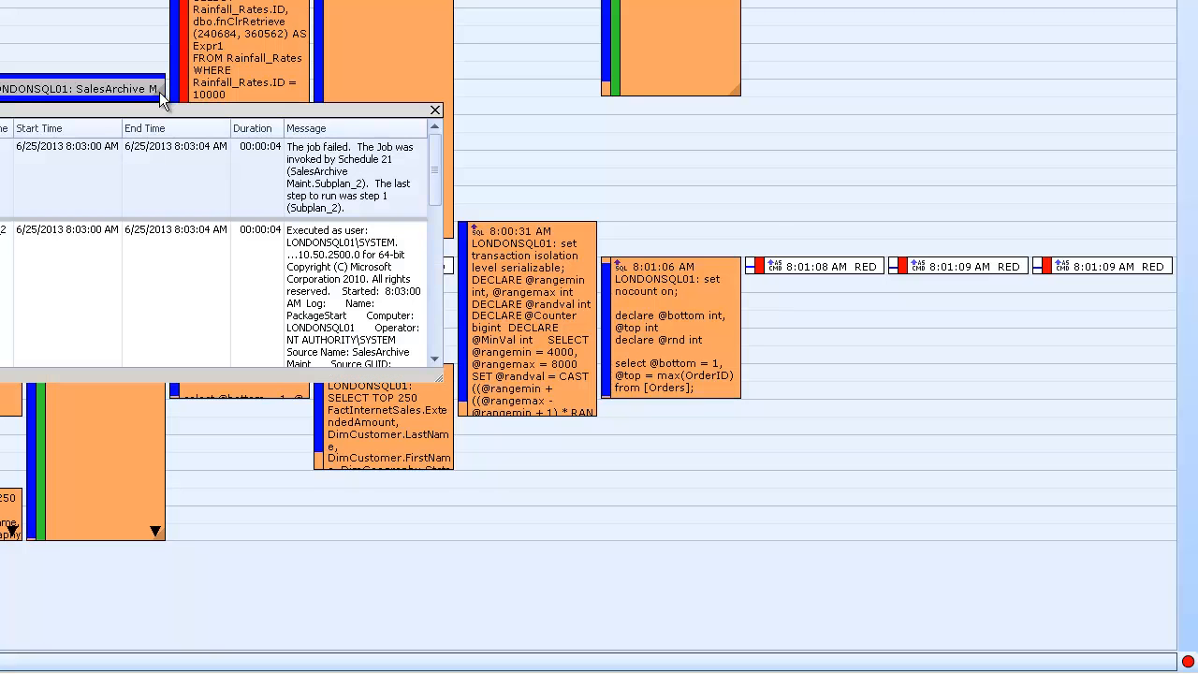
{"action": "left_click_drag", "start_coordinate": [146, 105], "coordinate": [68, 0]}
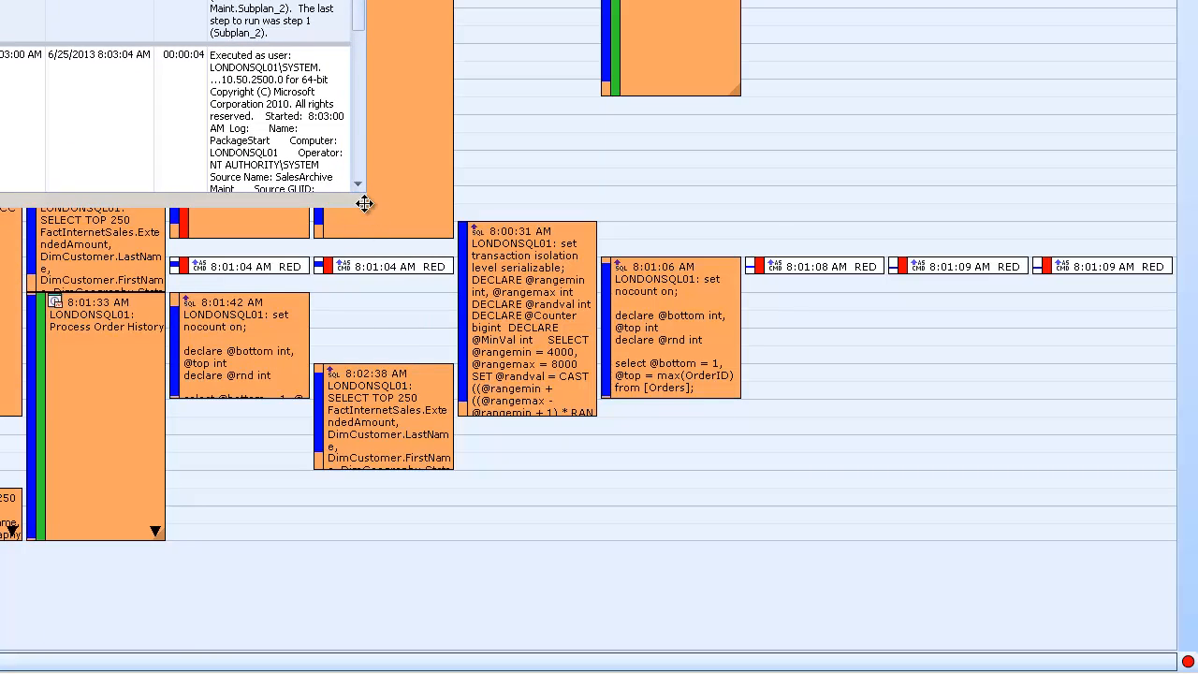
{"action": "left_click_drag", "start_coordinate": [364, 203], "coordinate": [708, 615]}
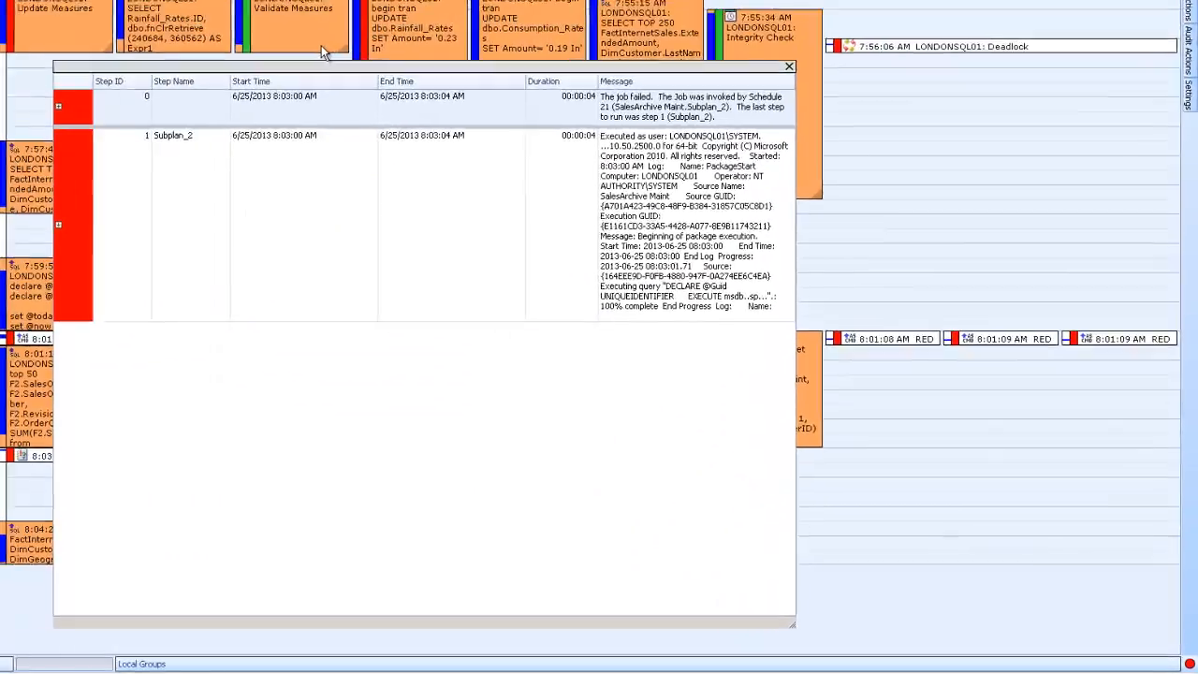
{"action": "left_click_drag", "start_coordinate": [304, 67], "coordinate": [234, 0]}
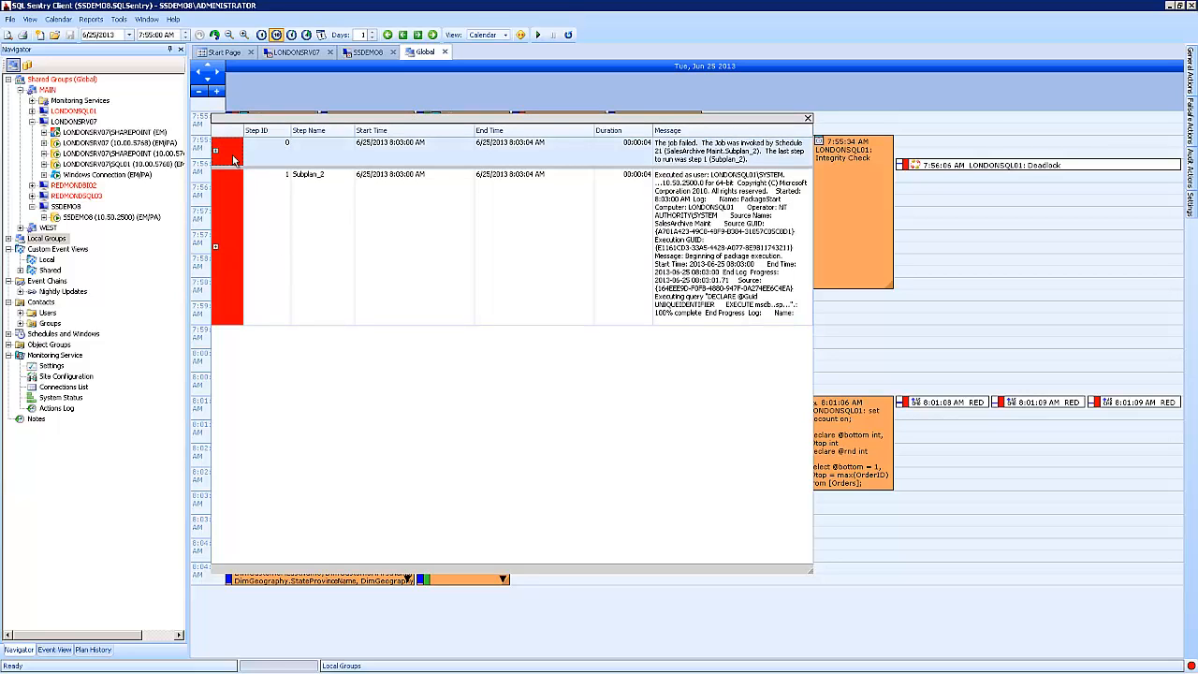
Step: Expand the Subplan_2 step's detail, examine its PackageStart and OnError messages, and close the job history
{"action": "left_click", "coordinate": [233, 206]}
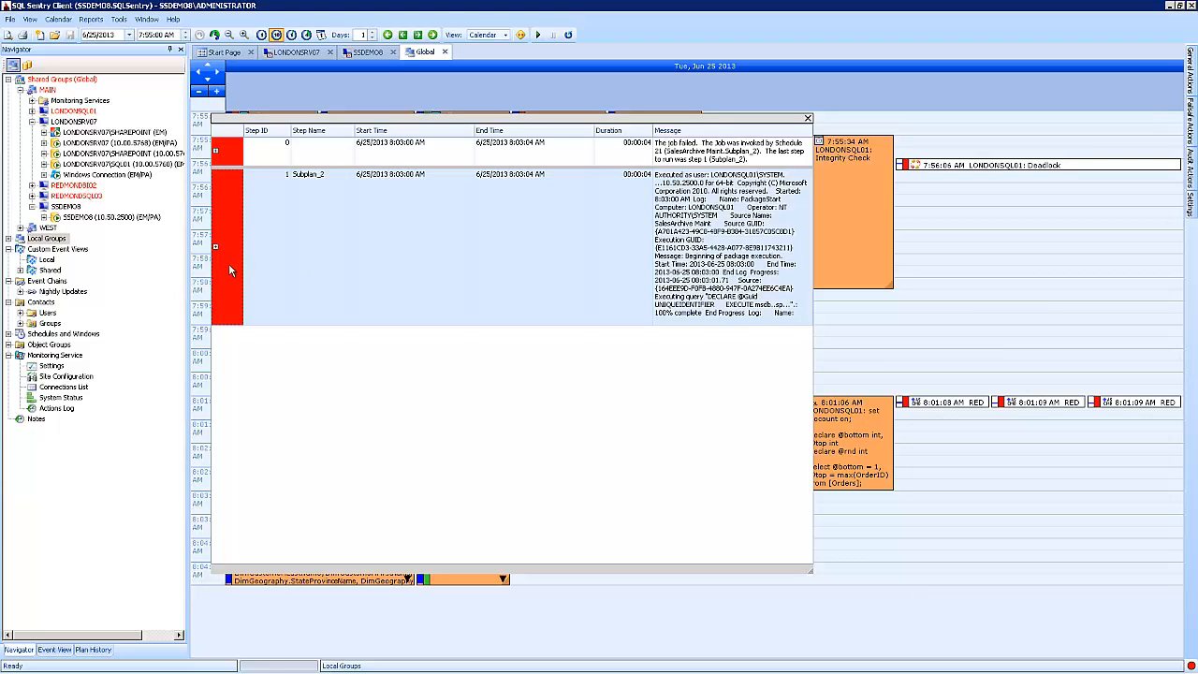
{"action": "left_click", "coordinate": [214, 247]}
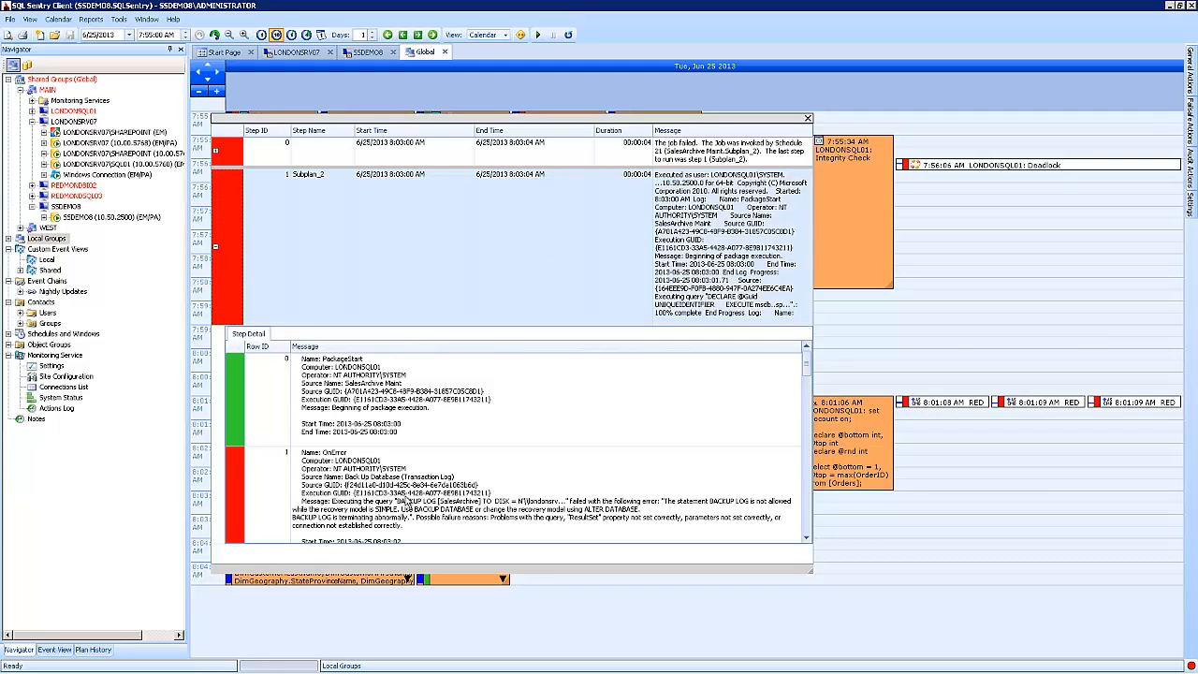
{"action": "left_click", "coordinate": [370, 401]}
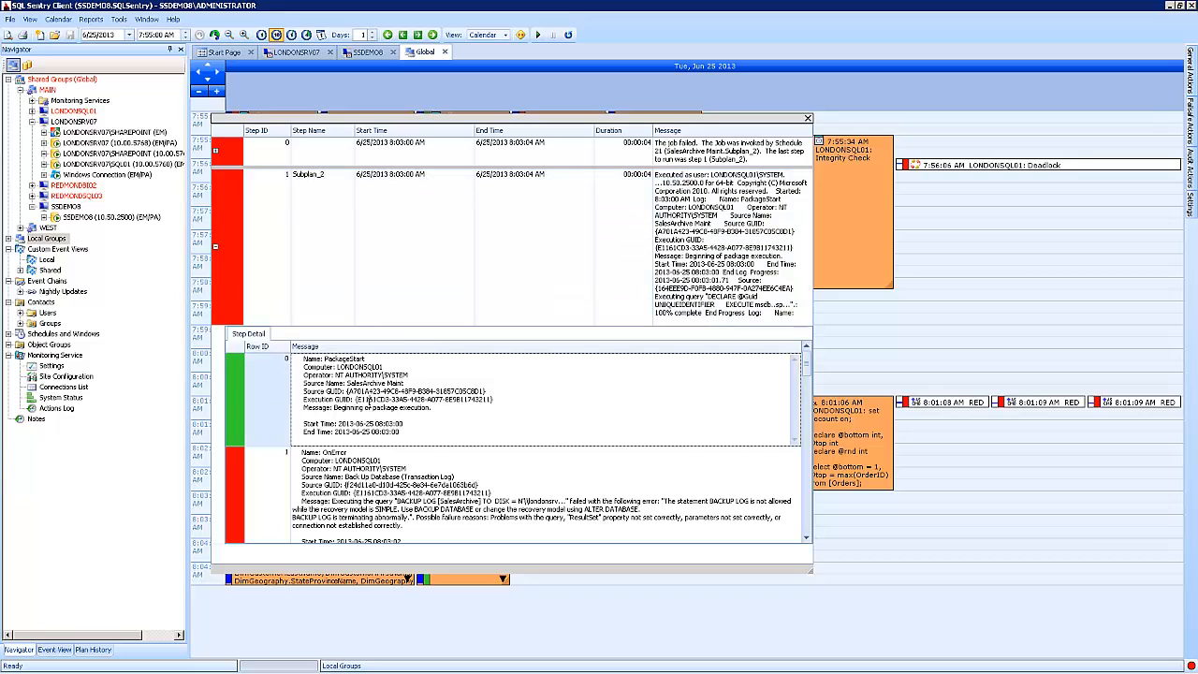
{"action": "left_click", "coordinate": [368, 459]}
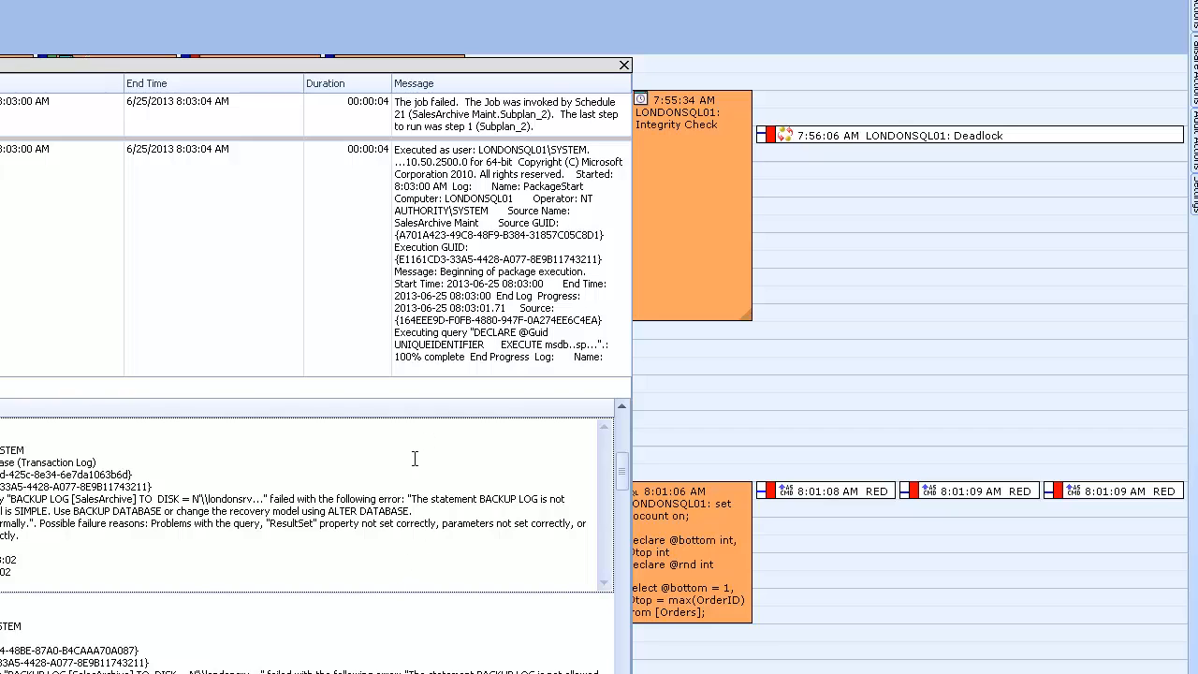
{"action": "left_click_drag", "start_coordinate": [633, 64], "coordinate": [631, 64]}
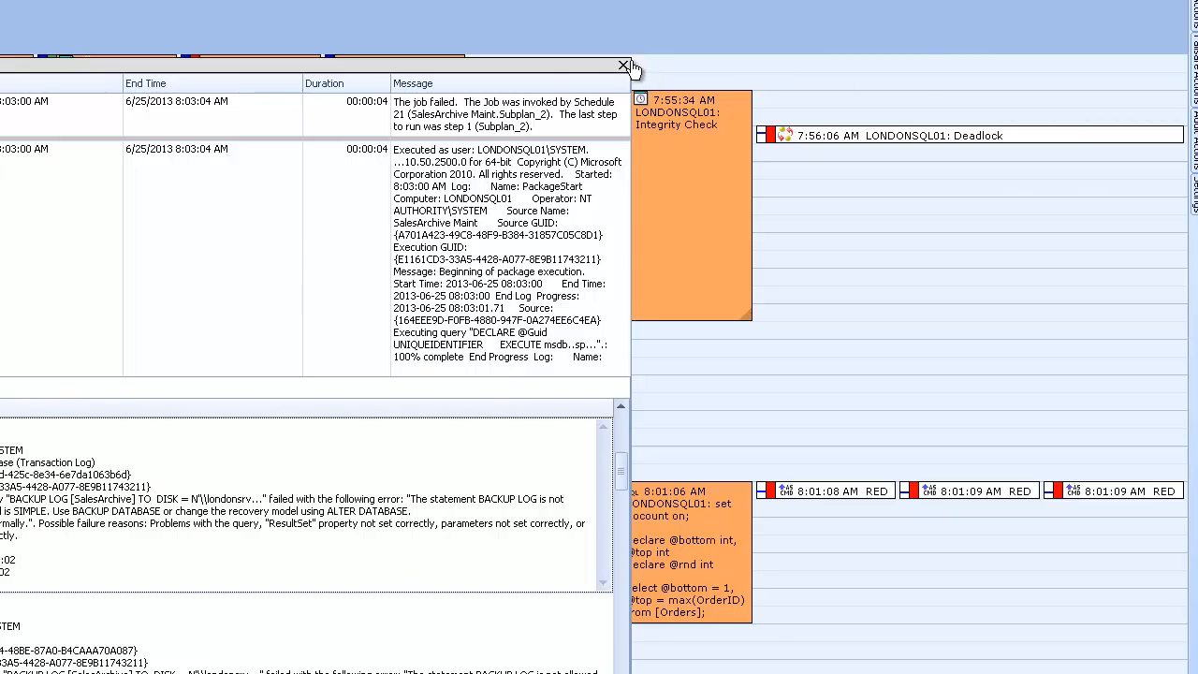
{"action": "left_click", "coordinate": [625, 66]}
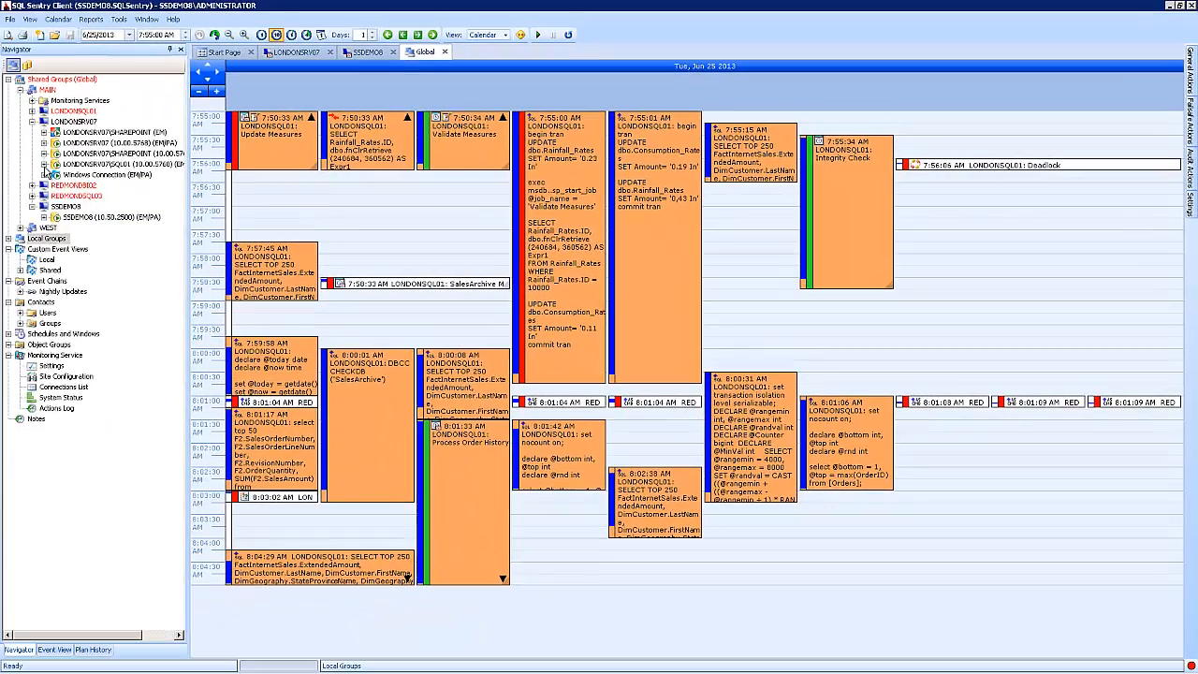
Step: Open the Reporting Services event calendar under LONDONSRV07\SQL01's SQL Server Agent, and zoom its time scale to ten-minute intervals
{"action": "left_click", "coordinate": [44, 165]}
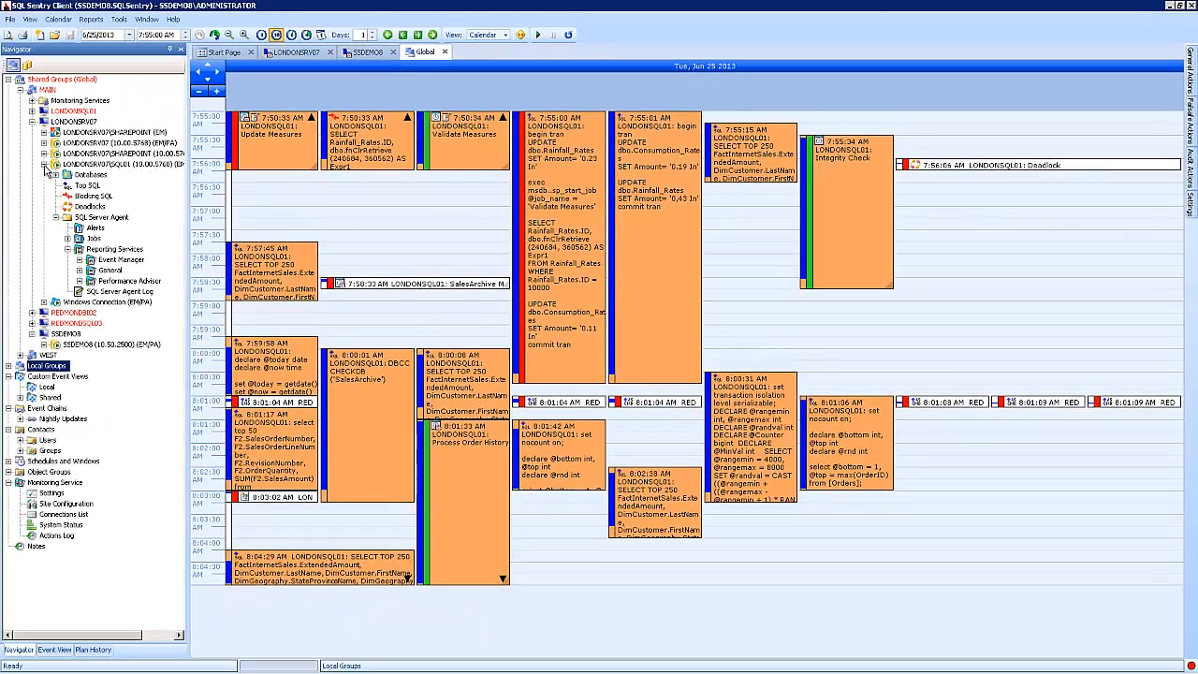
{"action": "left_click", "coordinate": [101, 250]}
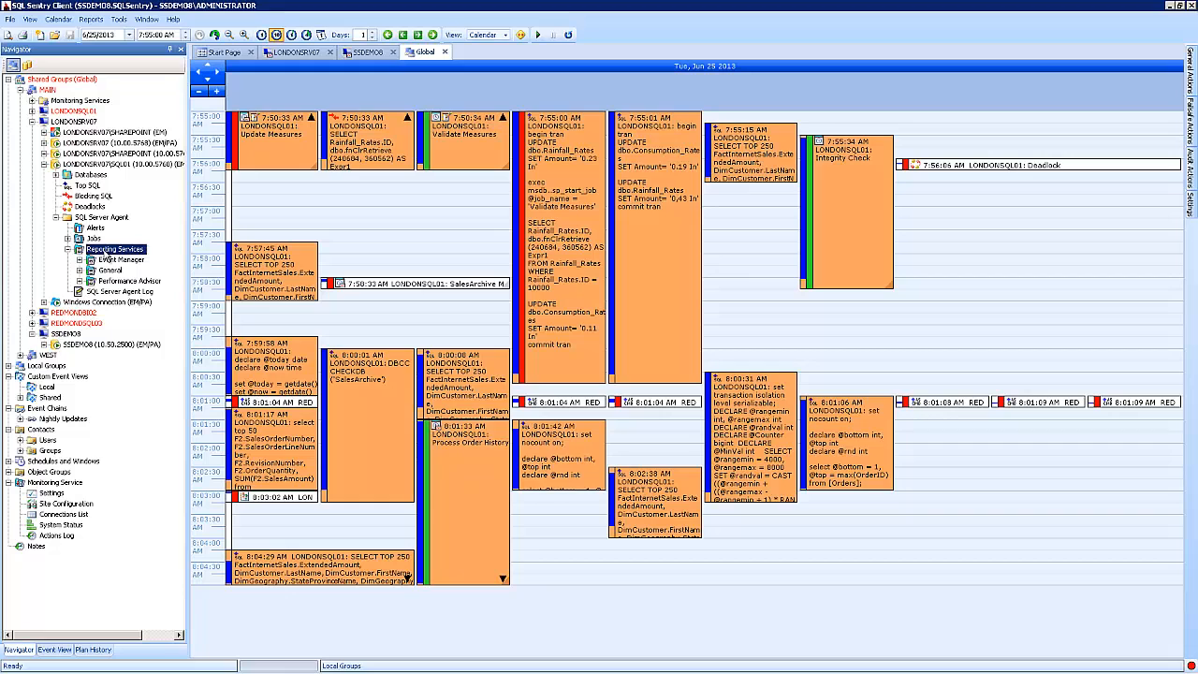
{"action": "double_click", "coordinate": [94, 253]}
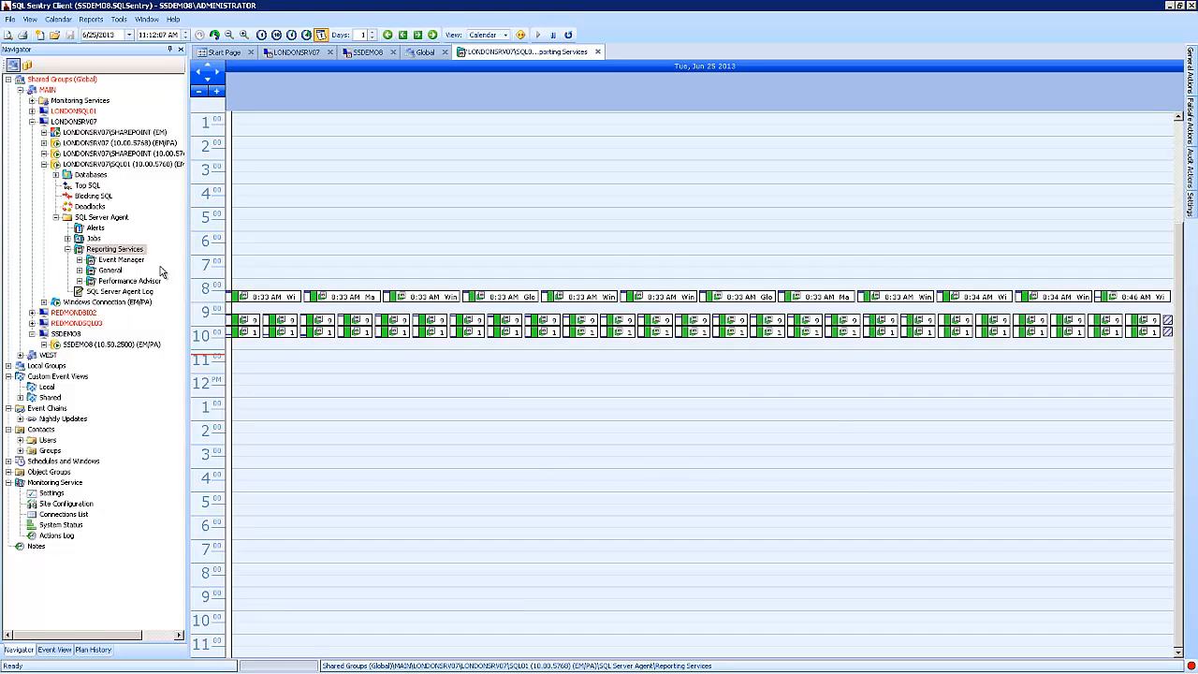
{"action": "double_click", "coordinate": [206, 318]}
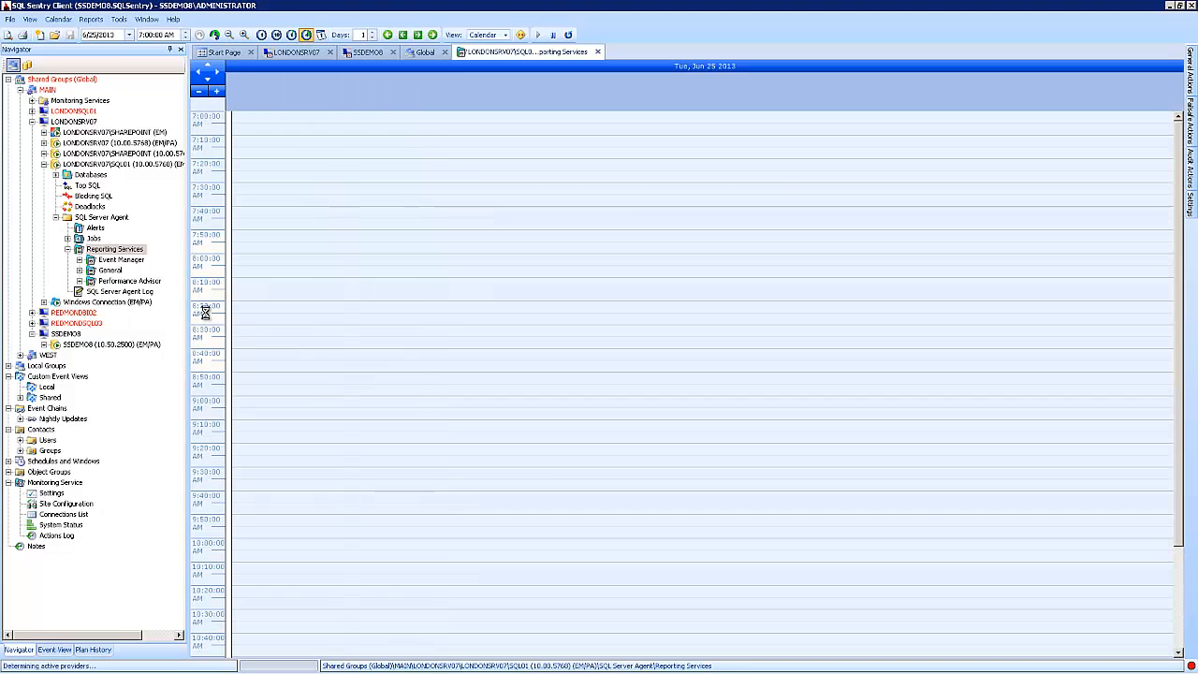
{"action": "scroll", "coordinate": [206, 318], "scroll_direction": "down", "scroll_amount": 1}
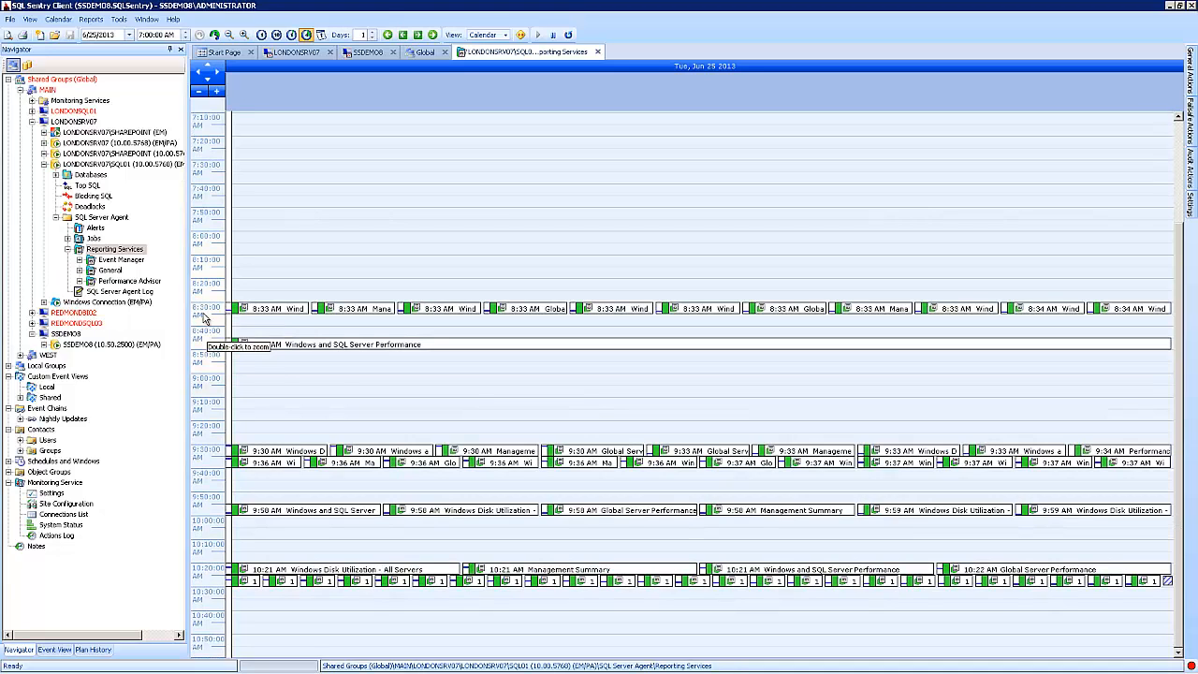
Step: Review the report categories offered for Performance Advisor, such as Performance, Blocking, Top SQL and Disk/File Space, and dismiss the list
{"action": "left_click", "coordinate": [91, 19]}
{"action": "mouse_move", "coordinate": [117, 37]}
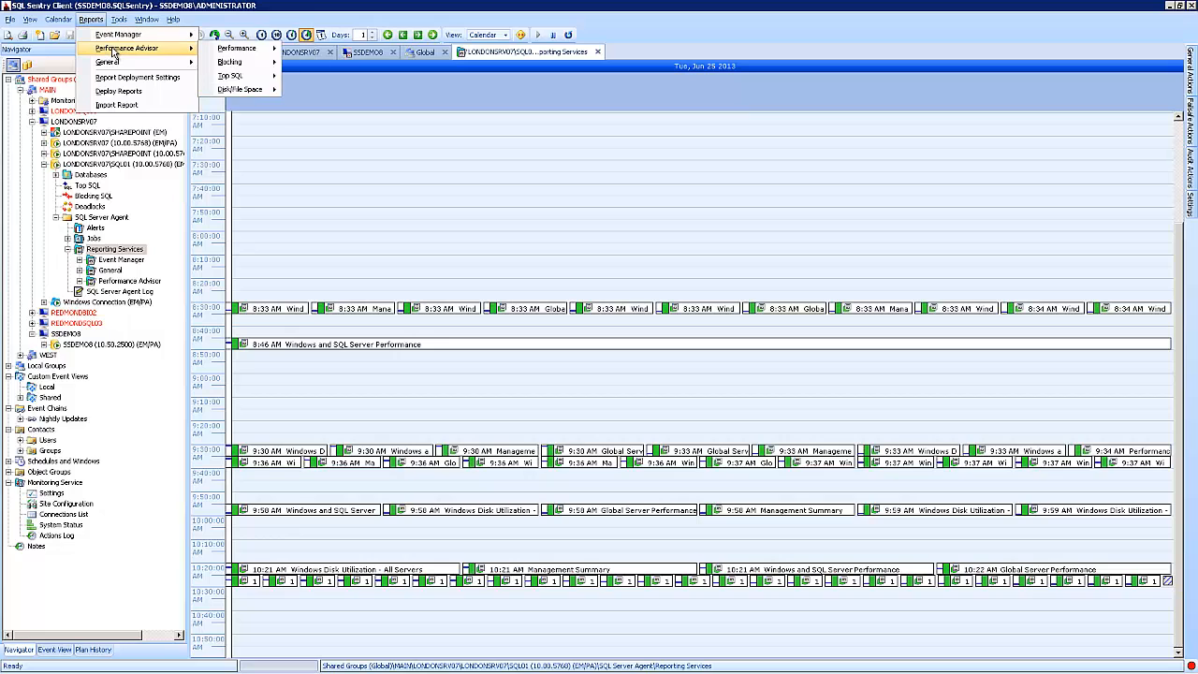
{"action": "left_click", "coordinate": [438, 192]}
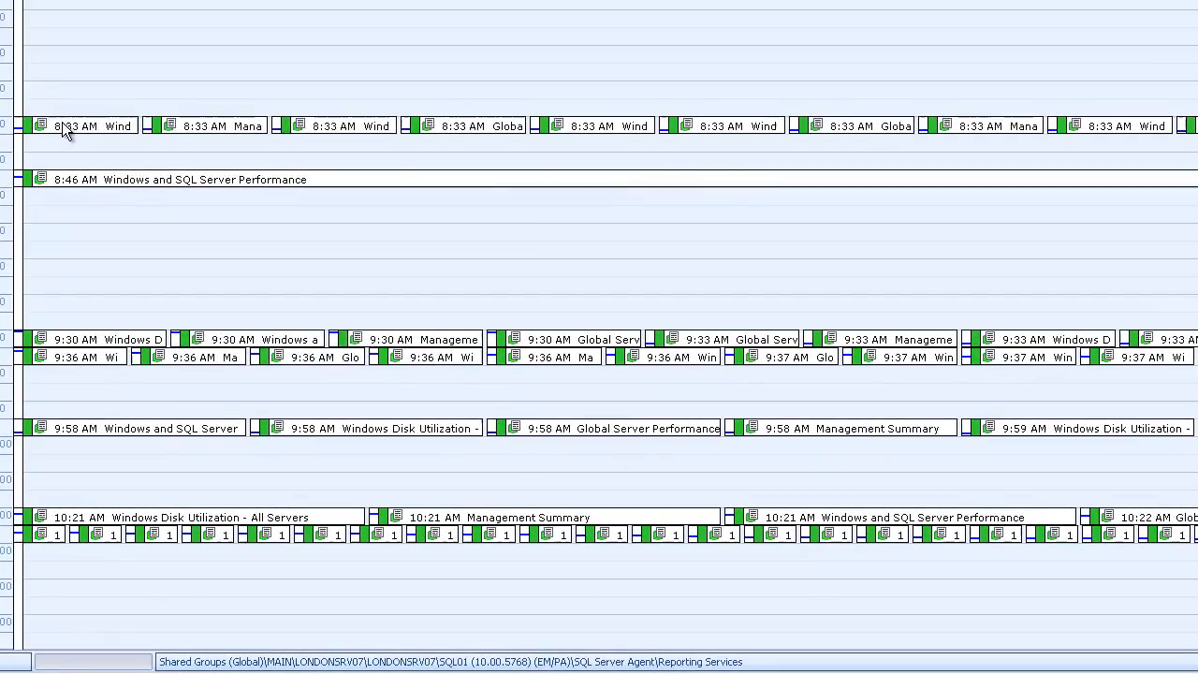
Step: Zoom the Reporting Services calendar to two-minute intervals, and expand its Event Manager folder to check the Current Failures report's entries
{"action": "mouse_move", "coordinate": [63, 131]}
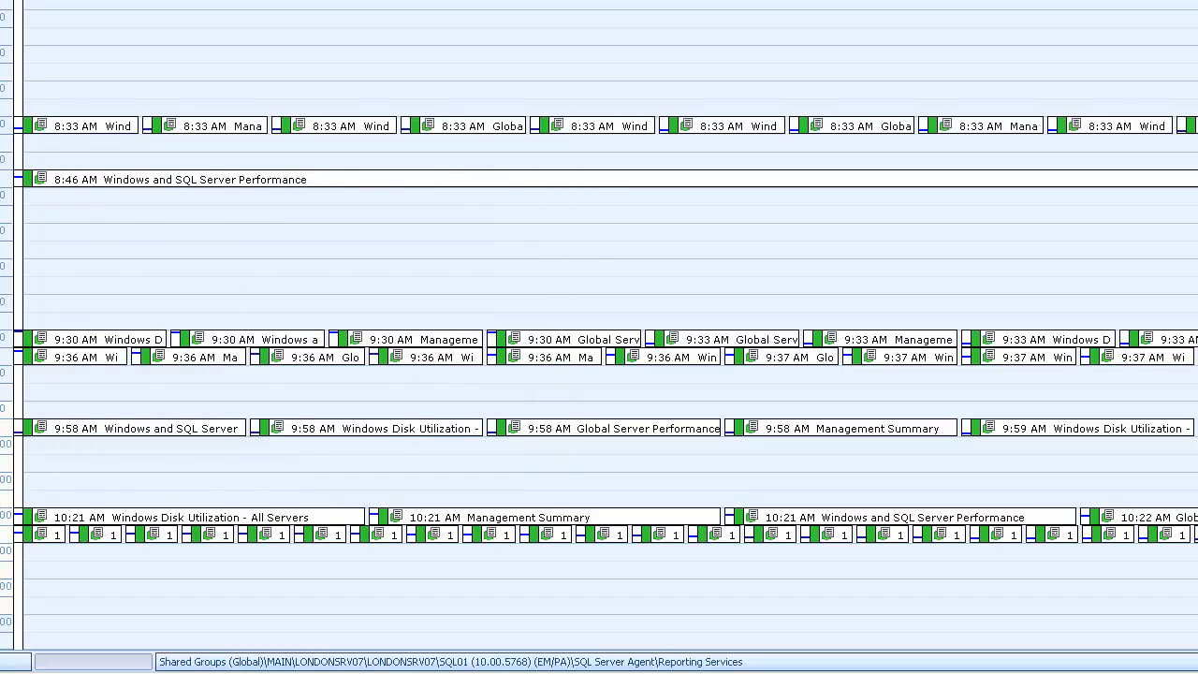
{"action": "scroll", "coordinate": [25, 328], "scroll_direction": "down", "scroll_amount": 3}
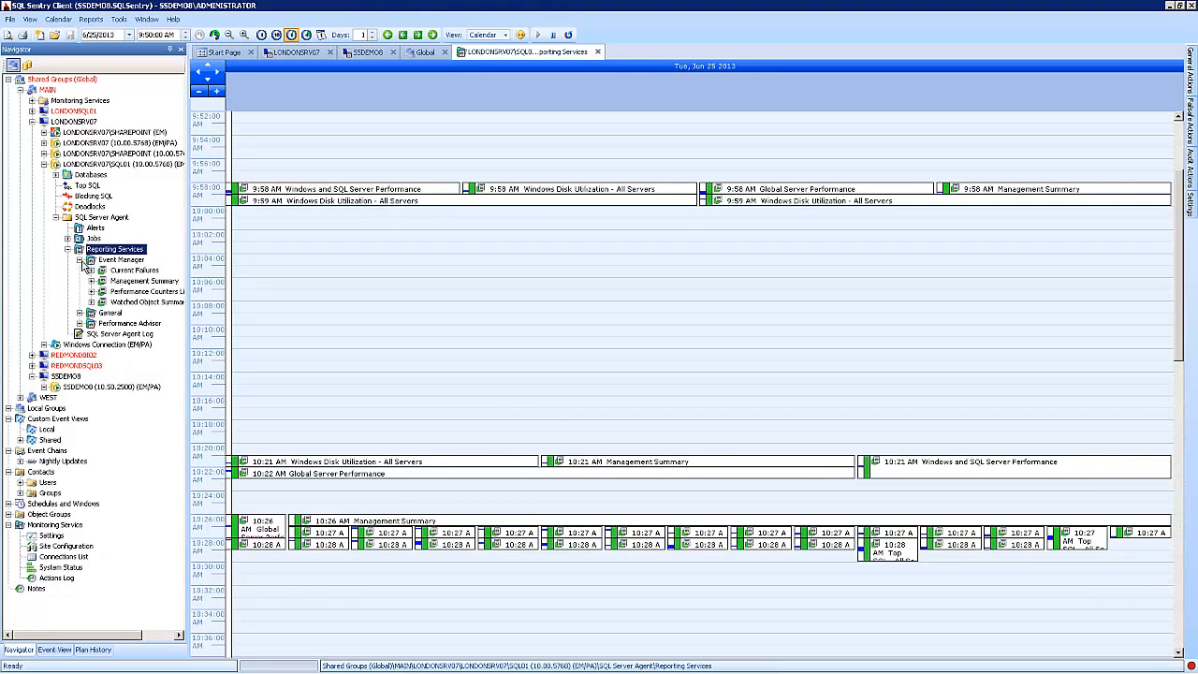
{"action": "left_click", "coordinate": [80, 260]}
{"action": "left_click", "coordinate": [92, 281]}
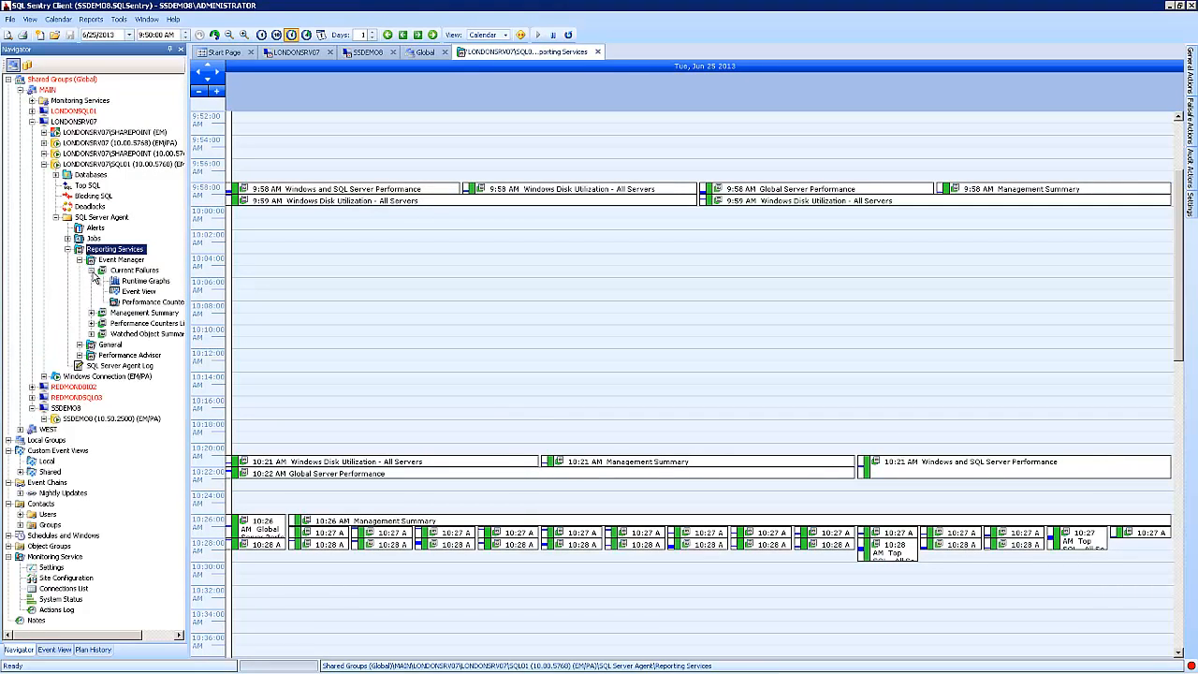
{"action": "left_click", "coordinate": [92, 281]}
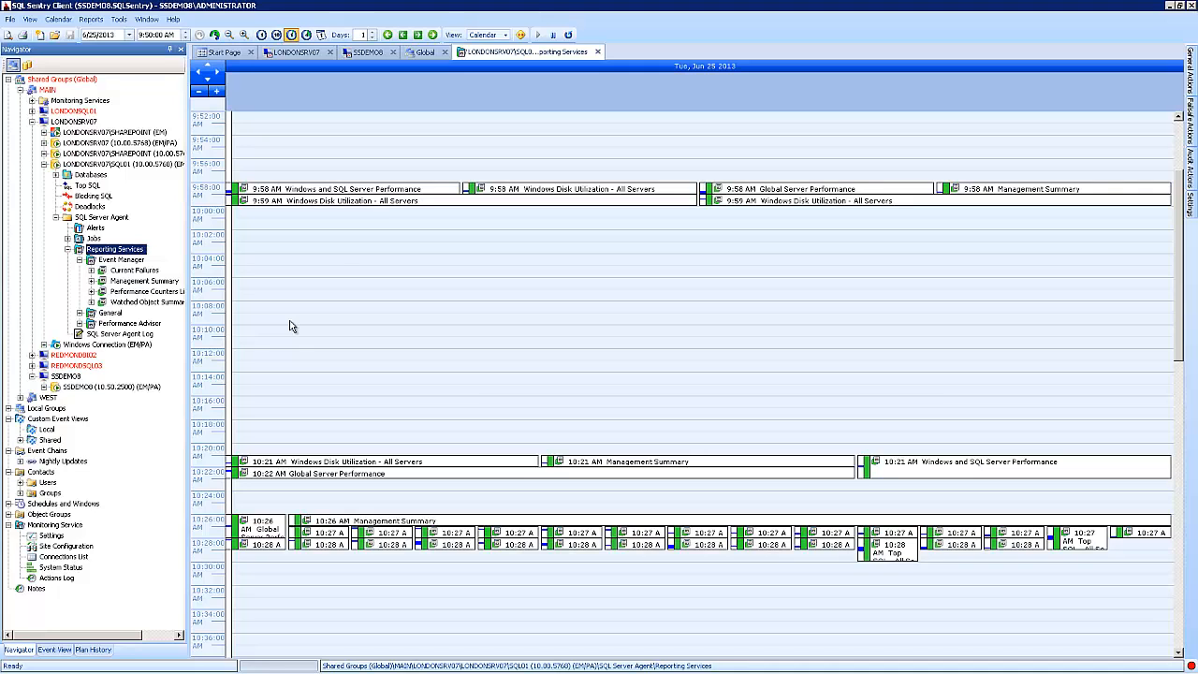
Step: Examine the details of the 9:58 AM Windows and SQL Server Performance event and the 10:28 AM Top SQL event
{"action": "left_click", "coordinate": [337, 192]}
{"action": "mouse_move", "coordinate": [337, 193]}
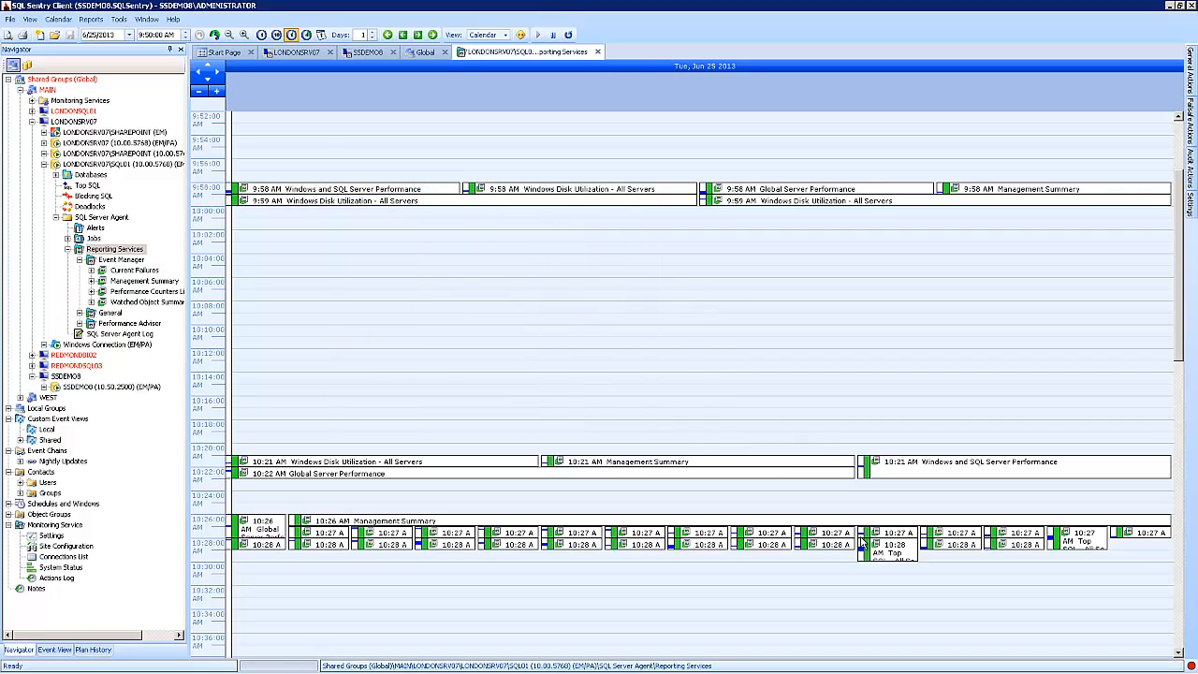
{"action": "mouse_move", "coordinate": [880, 552]}
Step: Expand the Performance Advisor reports and check the watching options of the Global Server Performance report, leaving them unapplied
{"action": "left_click", "coordinate": [80, 323]}
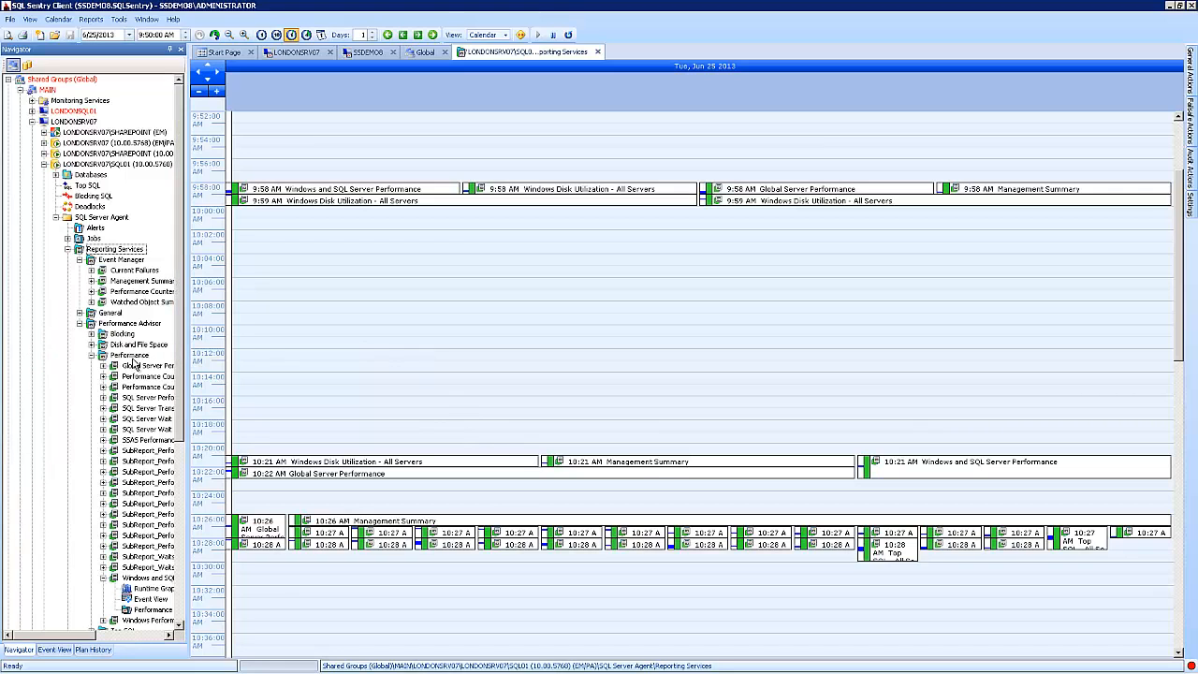
{"action": "right_click", "coordinate": [134, 372]}
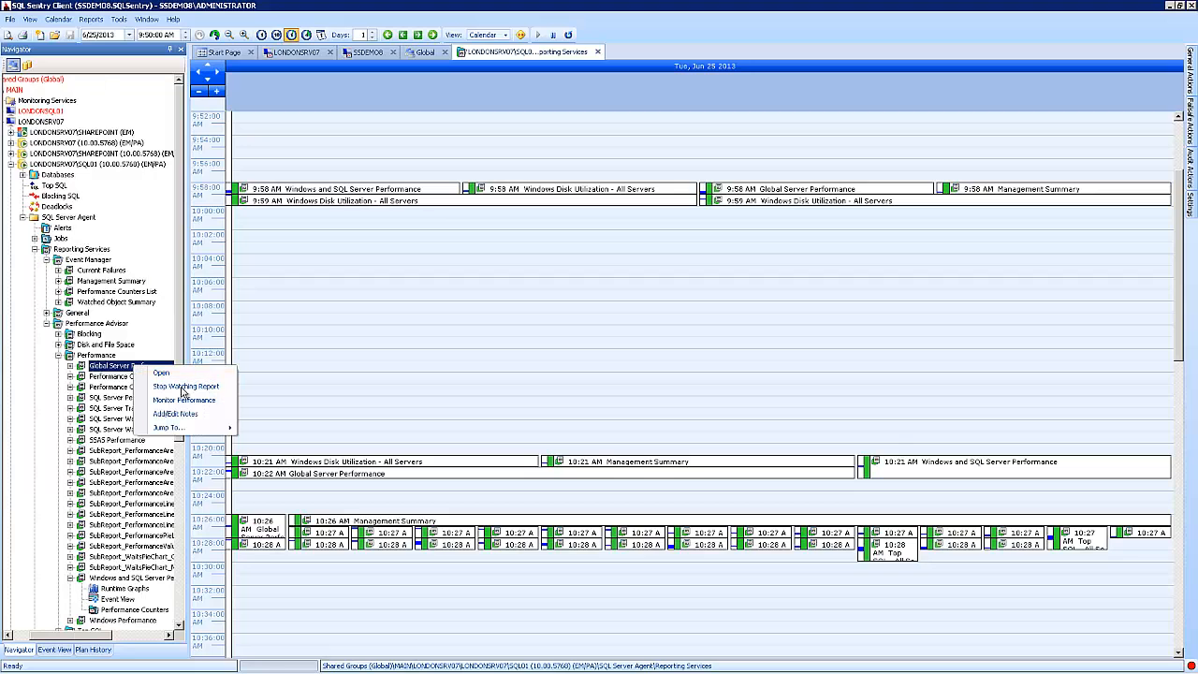
{"action": "left_click", "coordinate": [433, 432]}
Step: Open the runtime graphs for the 10:22 AM Global Server Performance event, and narrow the history to a one-hour range
{"action": "right_click", "coordinate": [328, 475]}
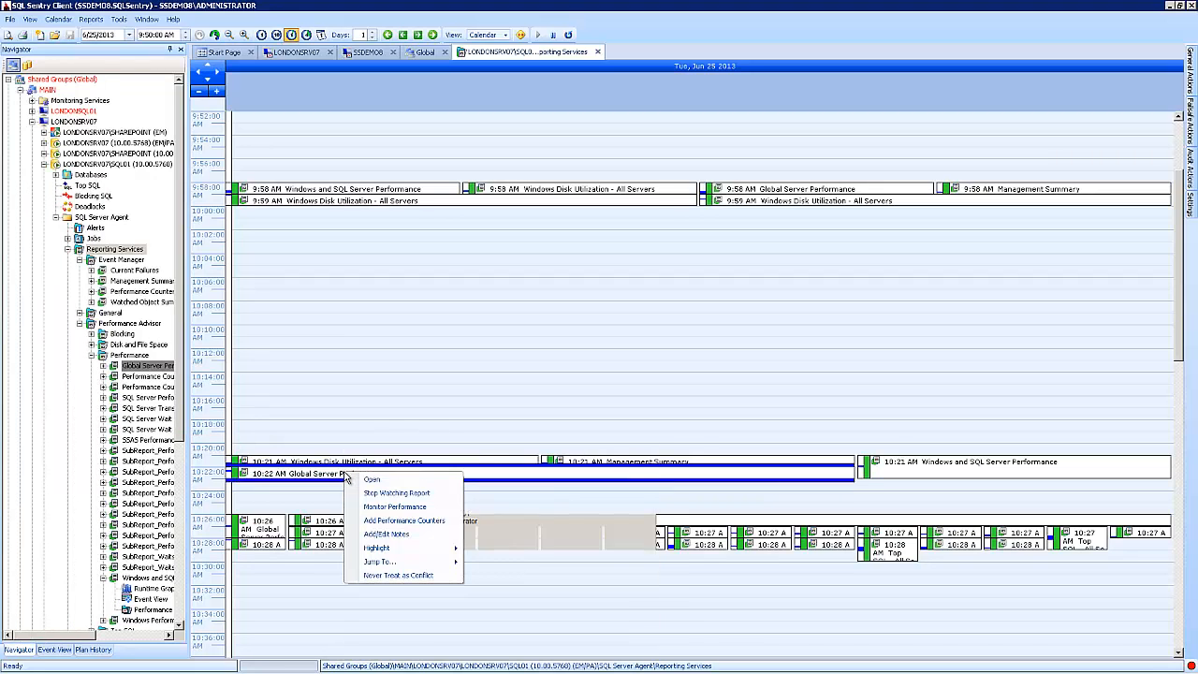
{"action": "mouse_move", "coordinate": [398, 563]}
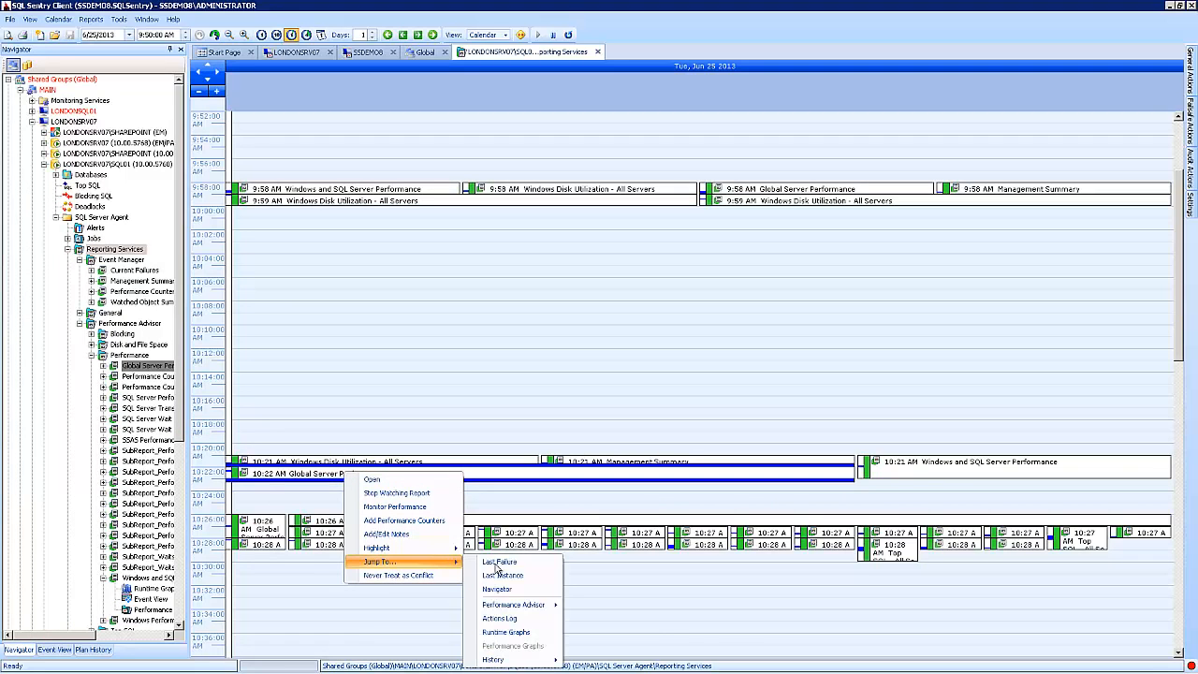
{"action": "left_click", "coordinate": [537, 633]}
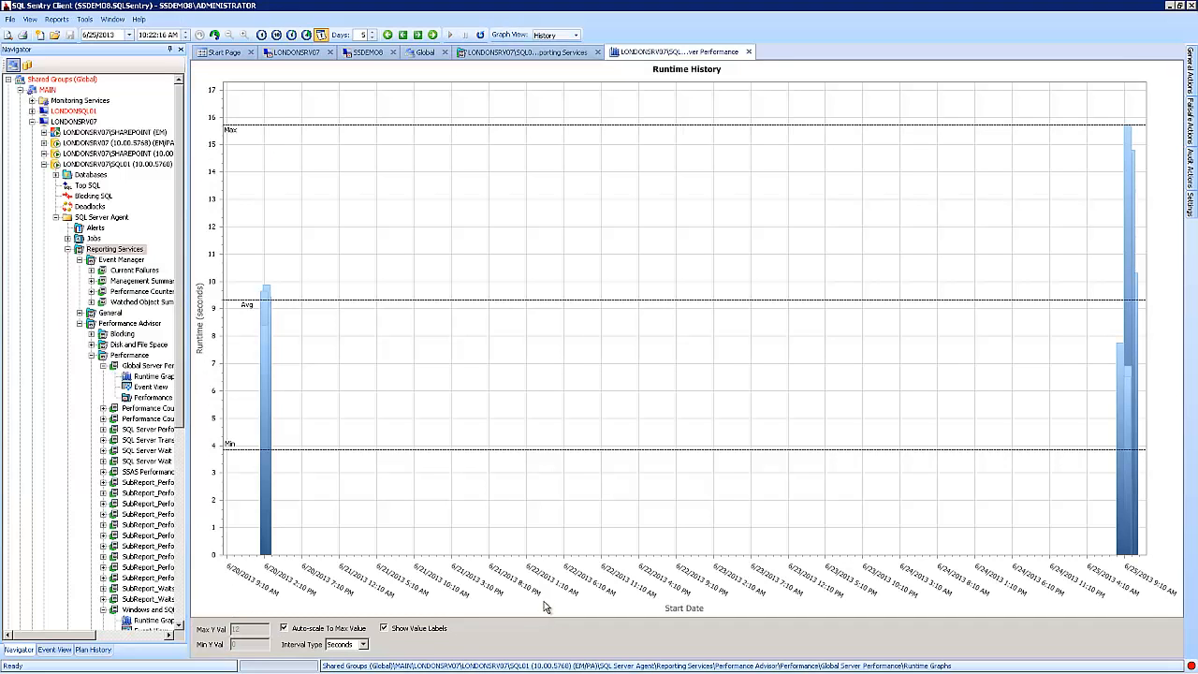
{"action": "left_click", "coordinate": [372, 38]}
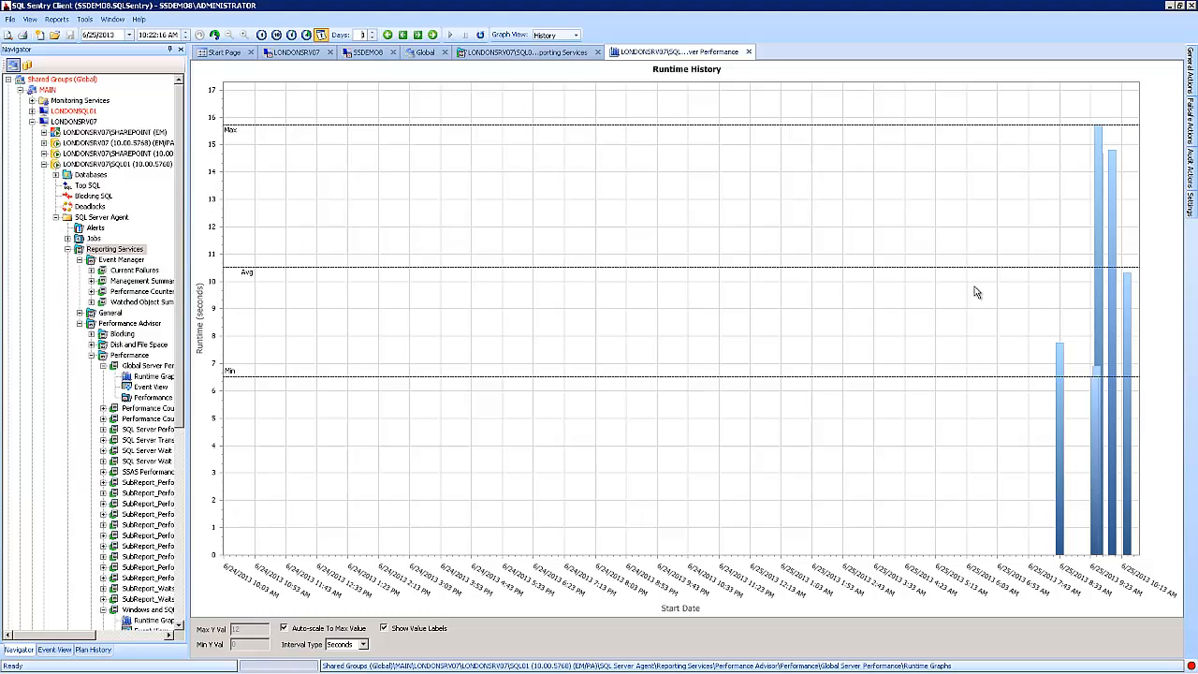
{"action": "left_click", "coordinate": [292, 36]}
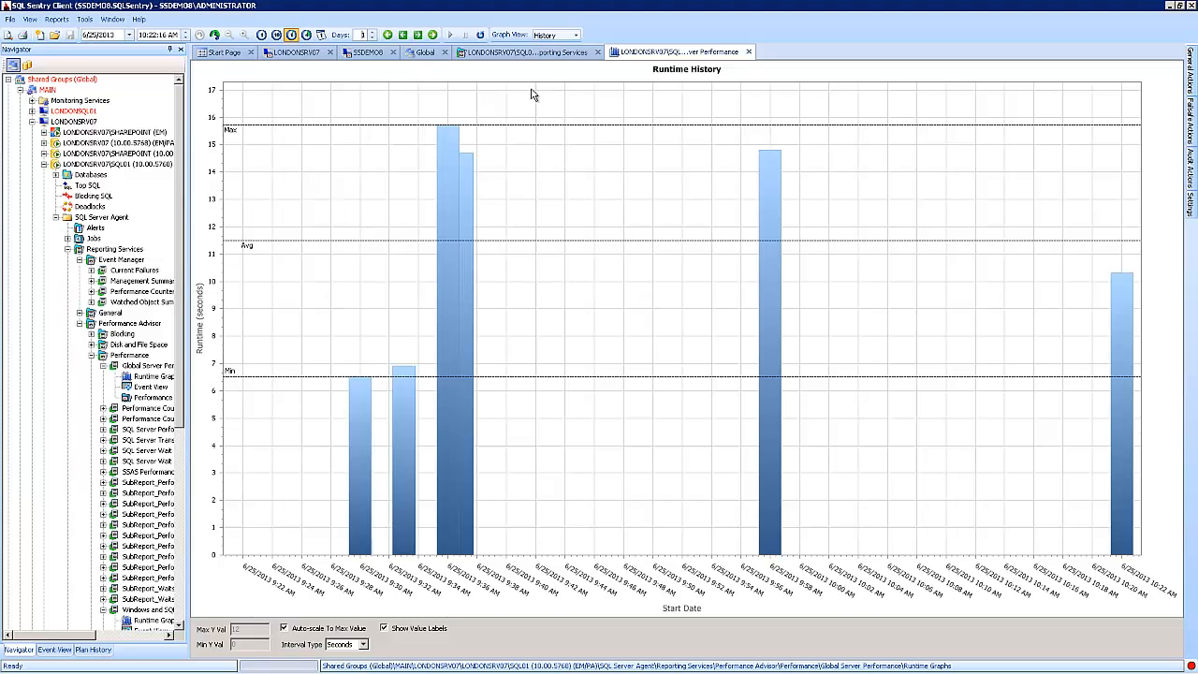
Step: Examine the execution details of the 9:58 AM run and the earliest run in the runtime history, and close the graph
{"action": "mouse_move", "coordinate": [765, 161]}
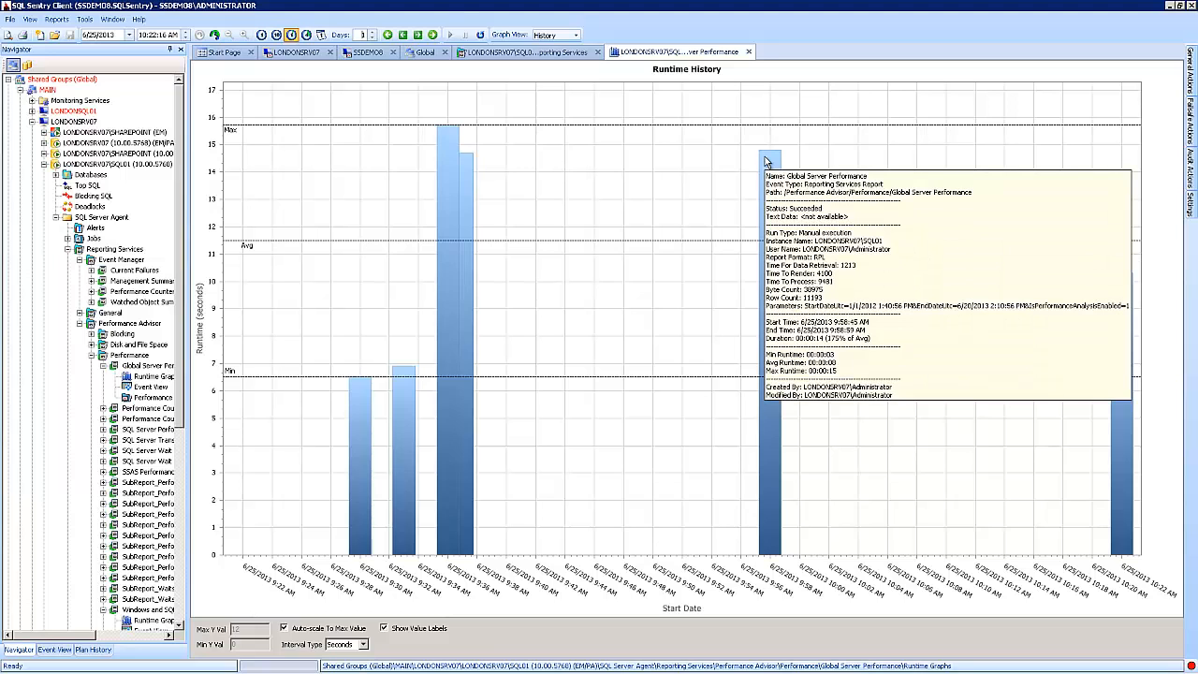
{"action": "mouse_move", "coordinate": [357, 402]}
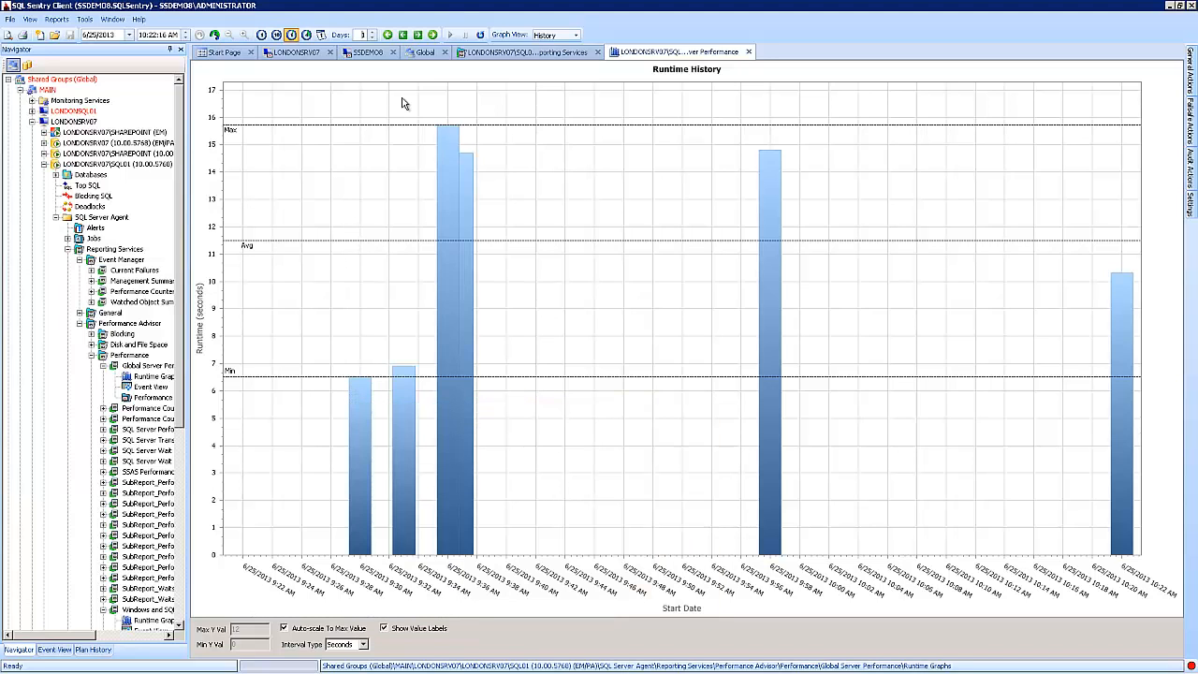
{"action": "left_click", "coordinate": [750, 52]}
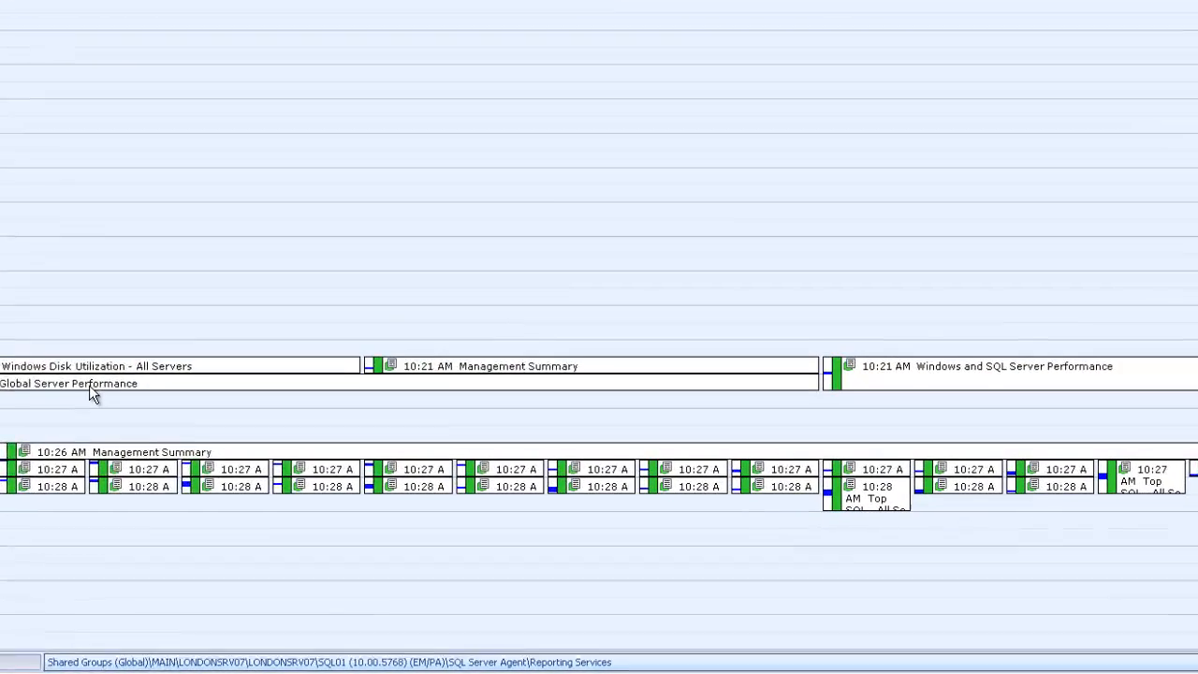
Step: Review the actions available for Performance Counter: Threshold Max on the 10:22 AM Global Server Performance event, and dismiss the selector without adding any
{"action": "right_click", "coordinate": [94, 386]}
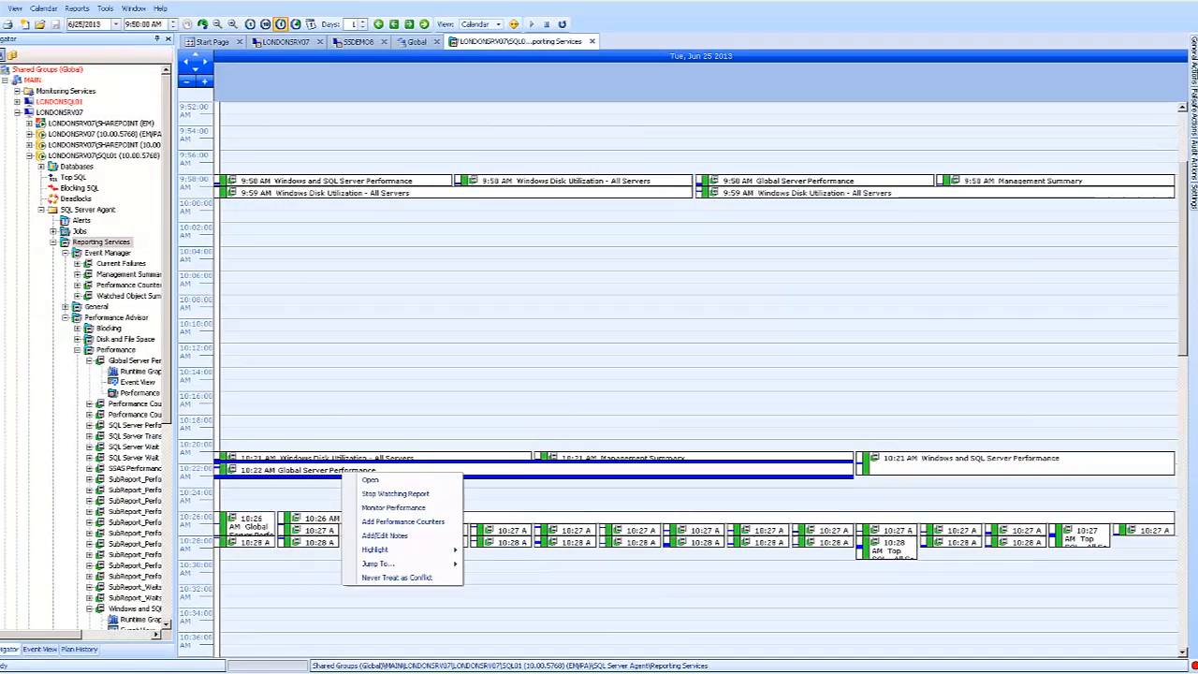
{"action": "left_click", "coordinate": [1191, 80]}
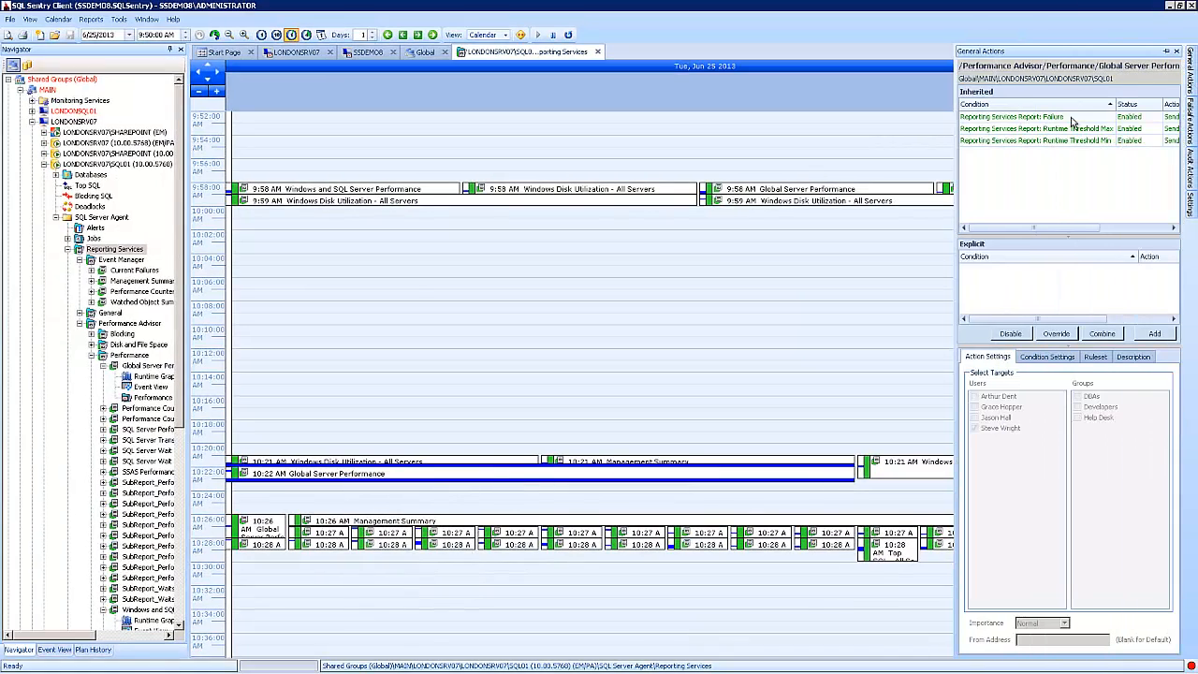
{"action": "left_click", "coordinate": [1143, 335]}
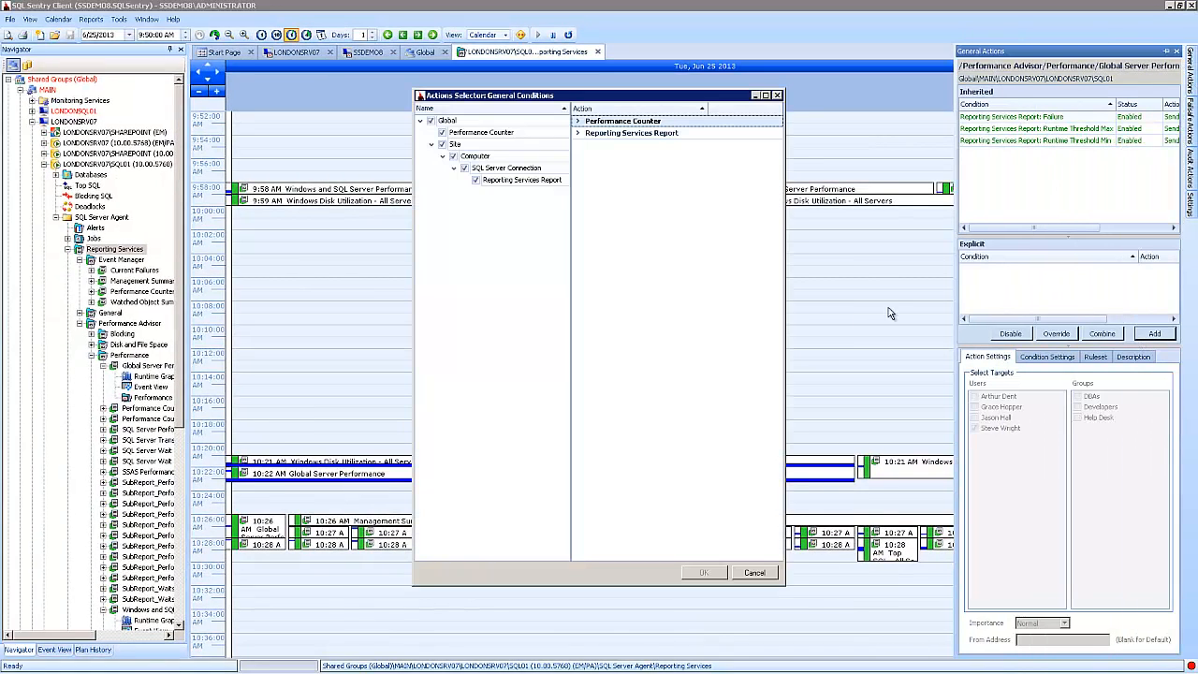
{"action": "left_click", "coordinate": [578, 122]}
{"action": "left_click", "coordinate": [591, 134]}
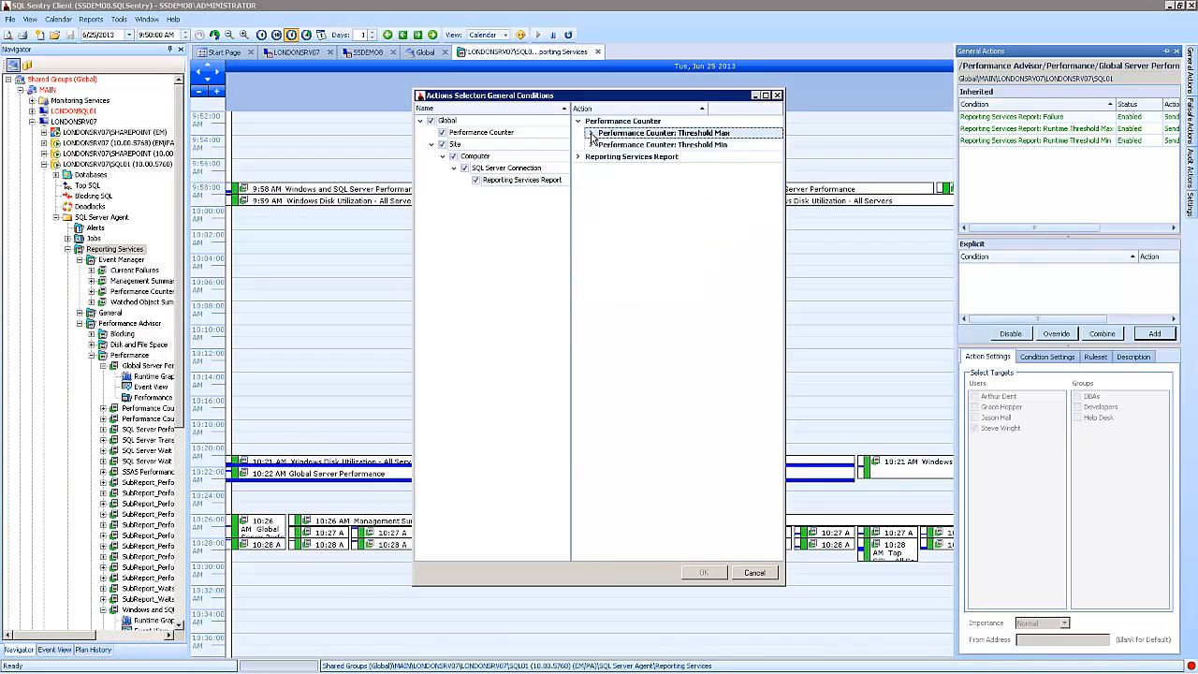
{"action": "left_click", "coordinate": [591, 134]}
{"action": "left_click", "coordinate": [618, 180]}
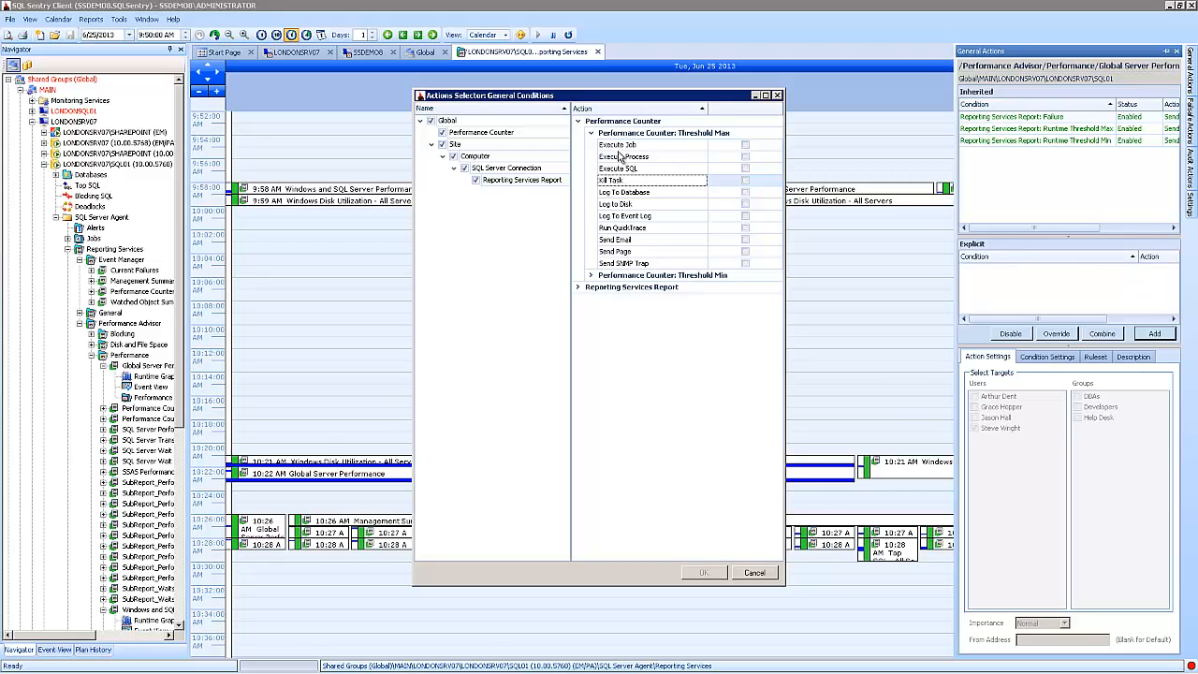
{"action": "left_click", "coordinate": [618, 241]}
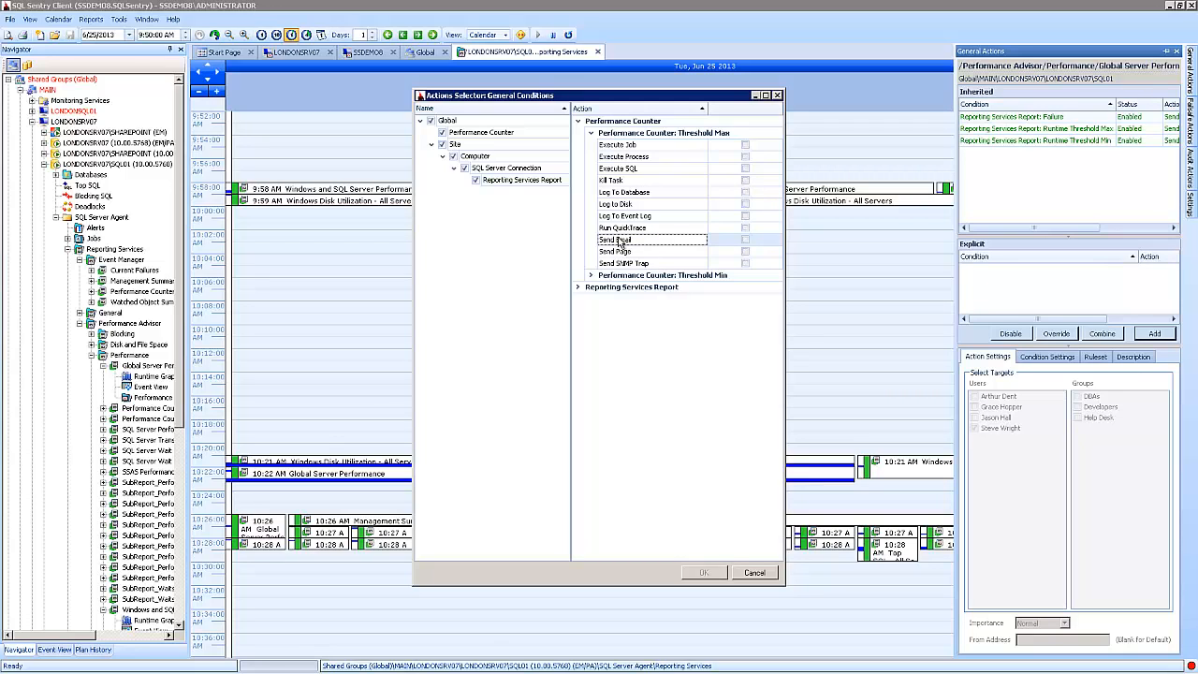
{"action": "left_click", "coordinate": [777, 96]}
{"action": "left_click", "coordinate": [697, 314]}
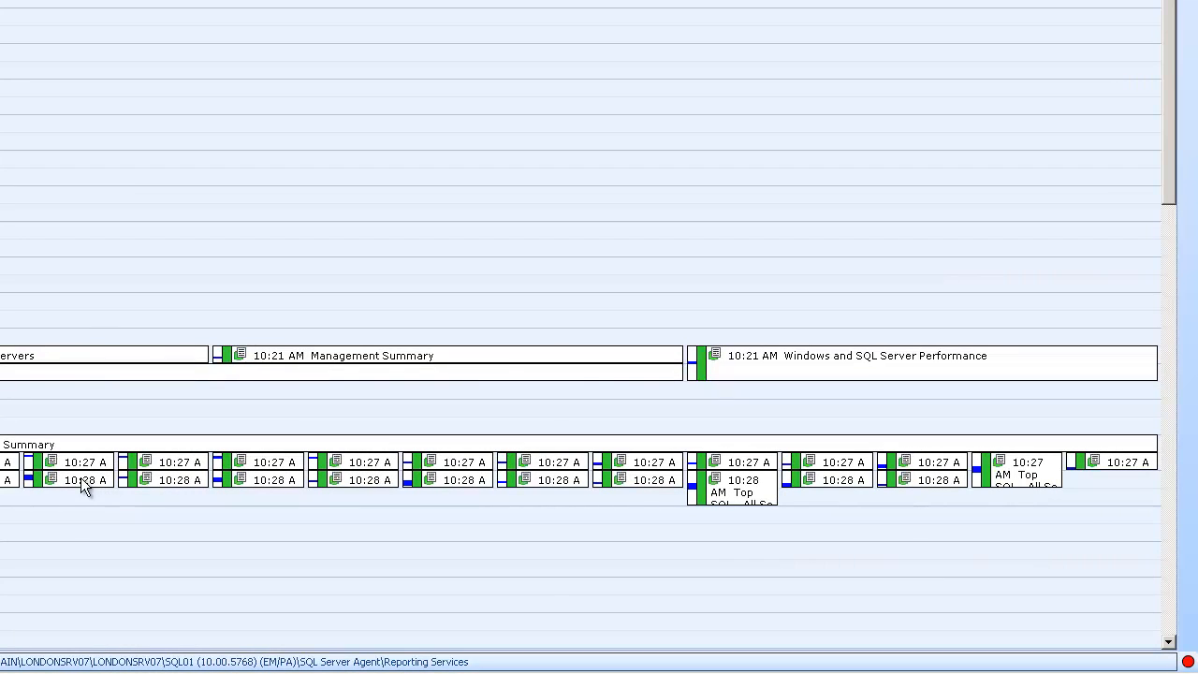
Step: Inspect the 10:28 AM Global Server Performance event, and examine the network, CPU and system memory charts on the LONDONSRV07 dashboard
{"action": "mouse_move", "coordinate": [83, 484]}
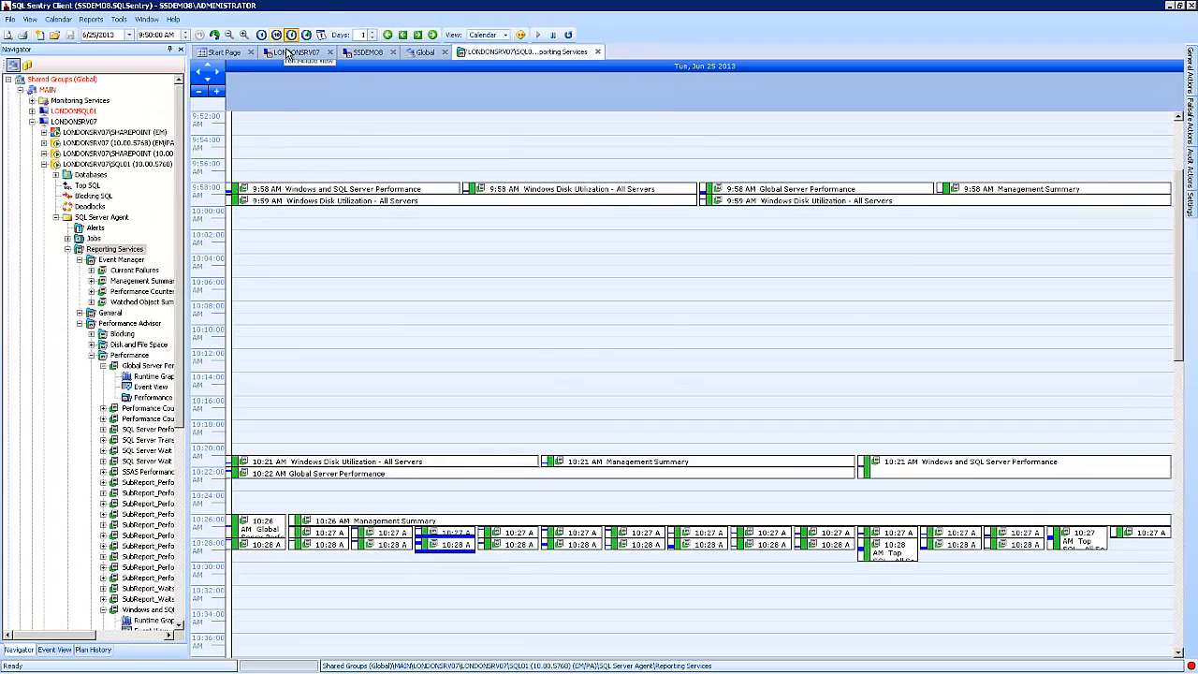
{"action": "left_click", "coordinate": [248, 20]}
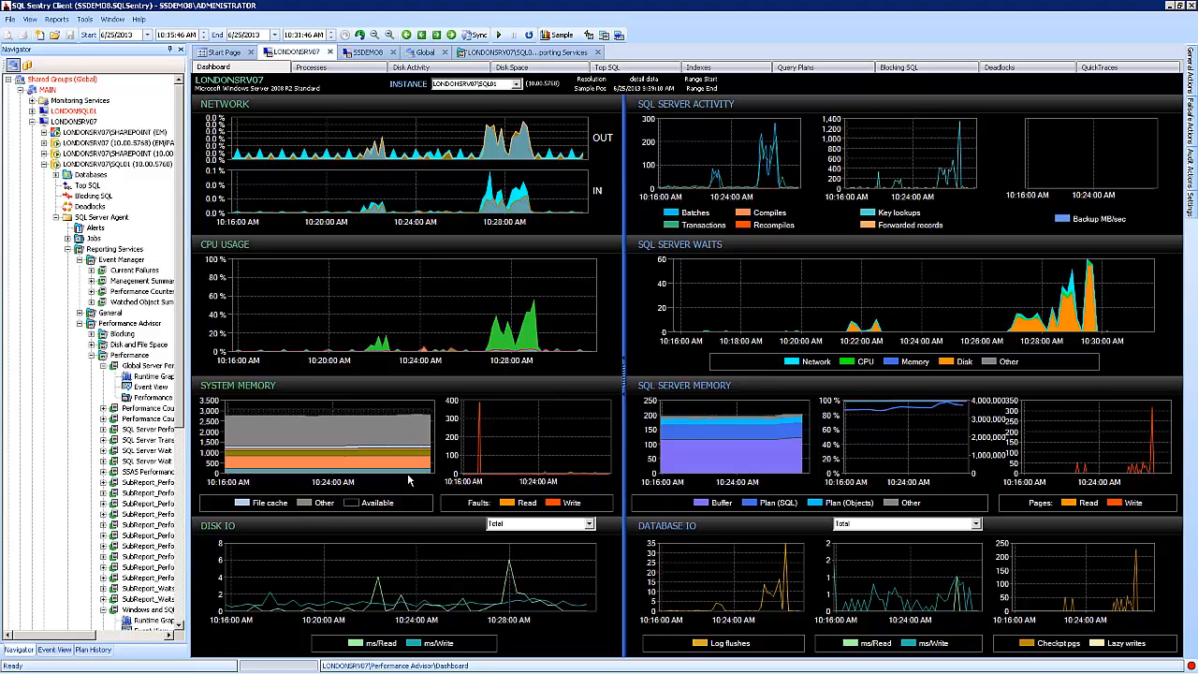
{"action": "mouse_move", "coordinate": [410, 476]}
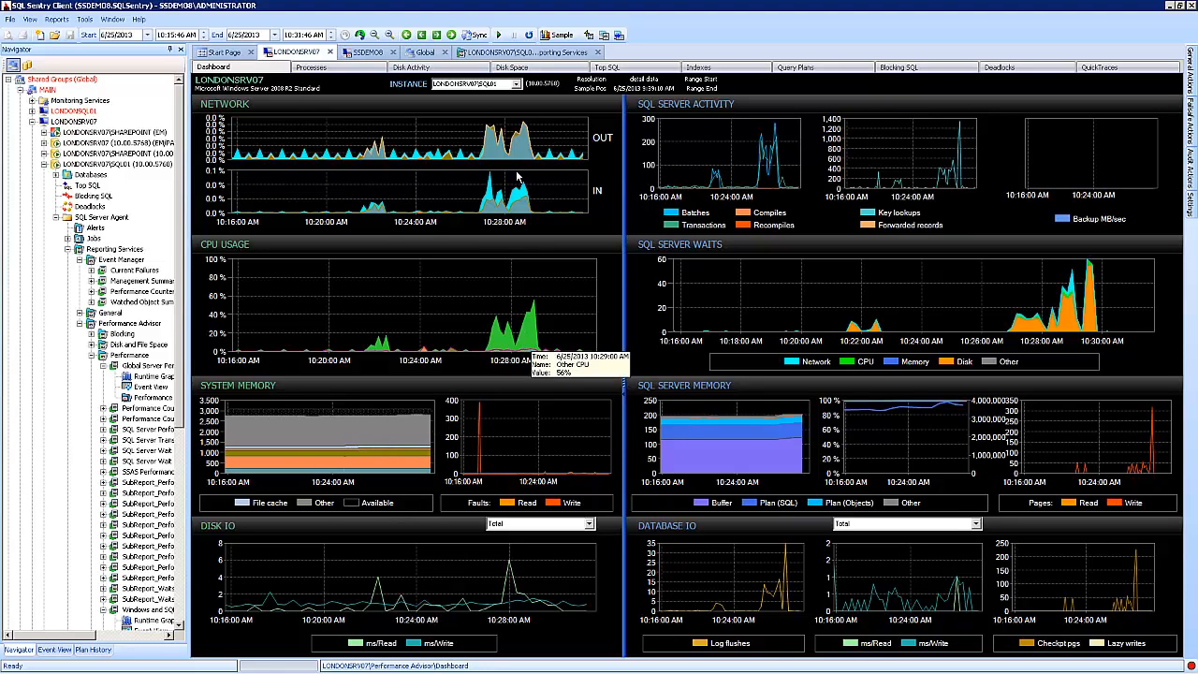
{"action": "mouse_move", "coordinate": [525, 148]}
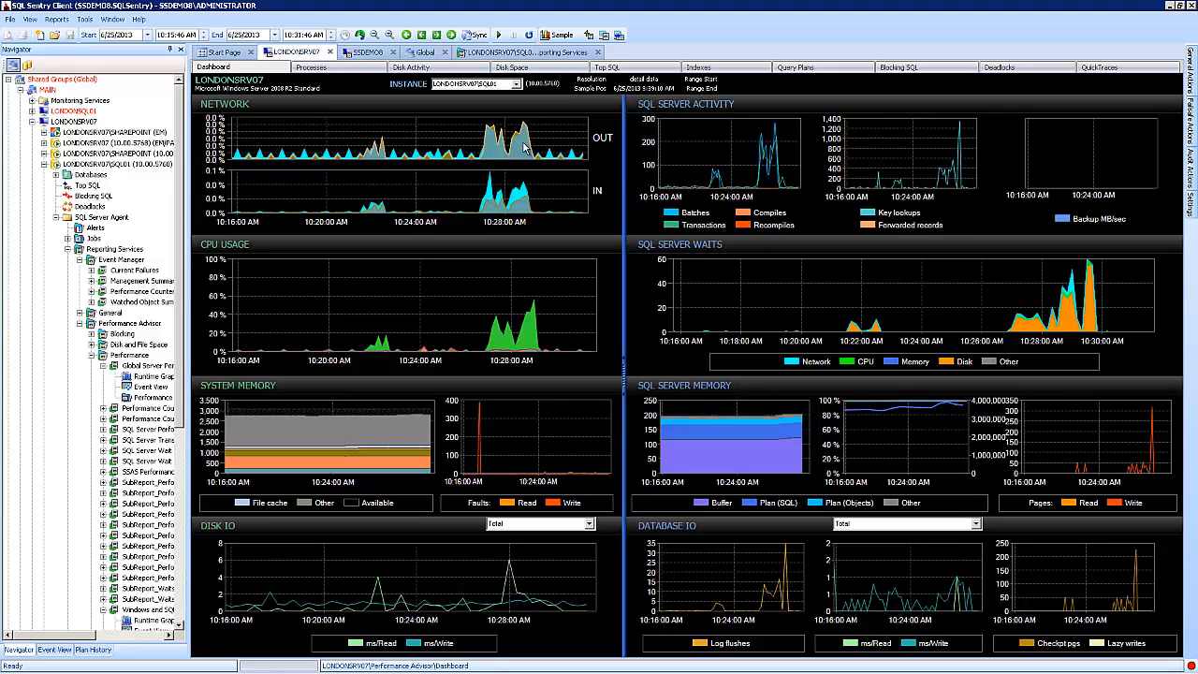
{"action": "mouse_move", "coordinate": [400, 455]}
Step: Widen the Windows half of the LONDONSRV07 dashboard across the view, and restore the even split with the SQL Server charts
{"action": "left_click_drag", "start_coordinate": [626, 373], "coordinate": [1167, 374]}
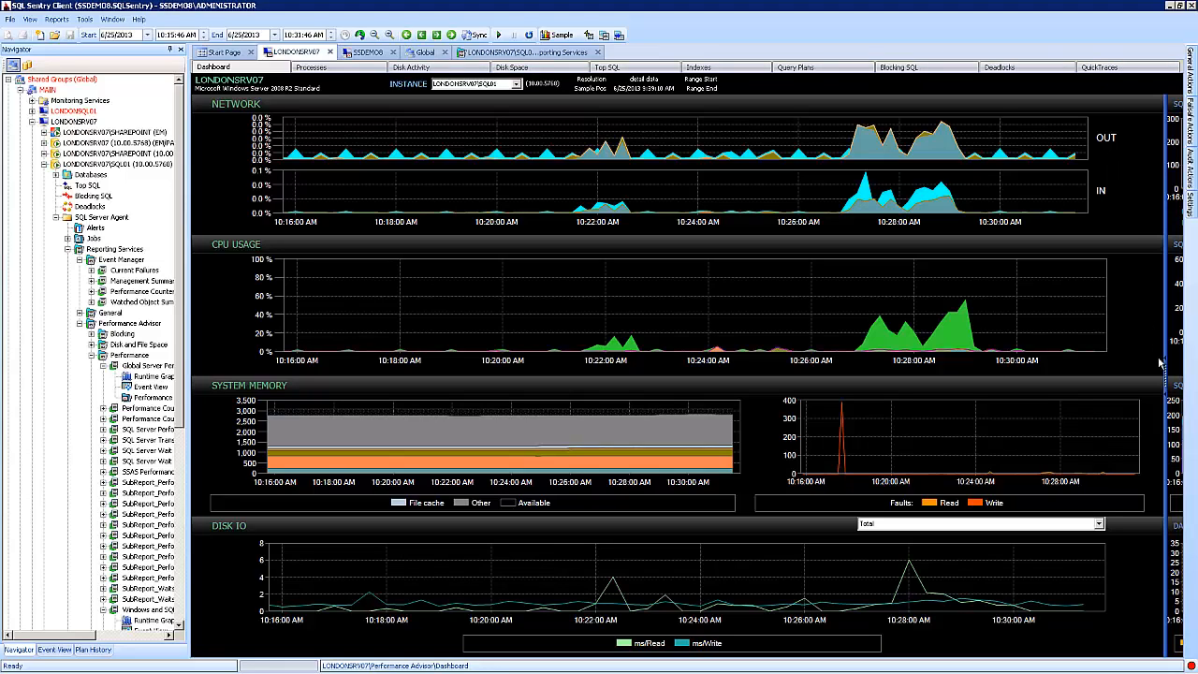
{"action": "left_click_drag", "start_coordinate": [1167, 371], "coordinate": [642, 352]}
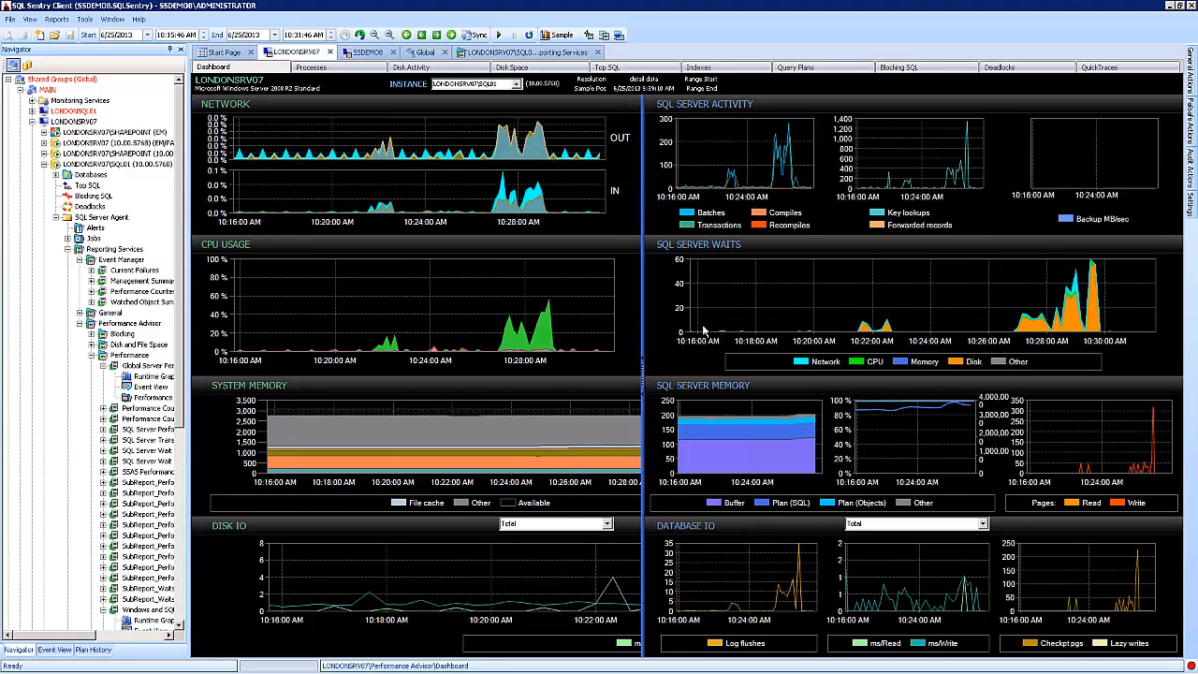
Step: Highlight the CPU usage spike around 10:28 AM across the dashboard charts, display its range options, and clear the range
{"action": "left_click", "coordinate": [558, 335]}
{"action": "left_click_drag", "start_coordinate": [513, 334], "coordinate": [493, 334]}
{"action": "right_click", "coordinate": [493, 334]}
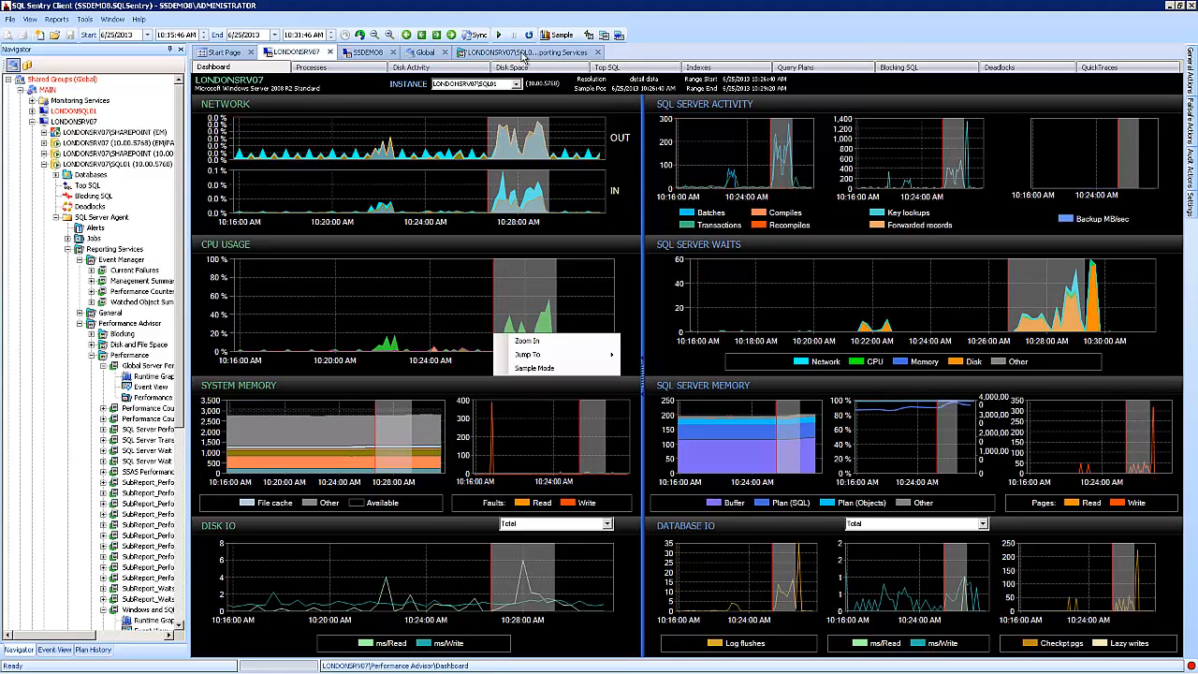
{"action": "left_click", "coordinate": [454, 314]}
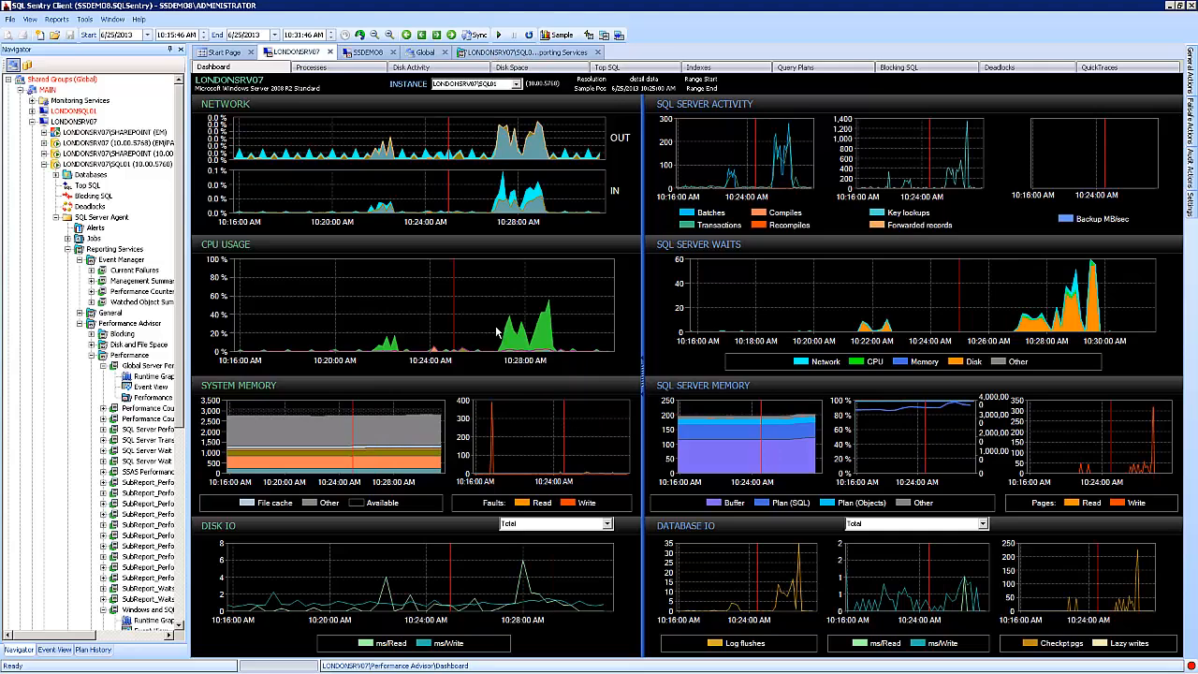
Step: From the 10:28 AM Global Server Performance event on the LONDONSRV07 Reporting Services calendar, jump to the Performance Advisor dashboard
{"action": "left_click", "coordinate": [541, 53]}
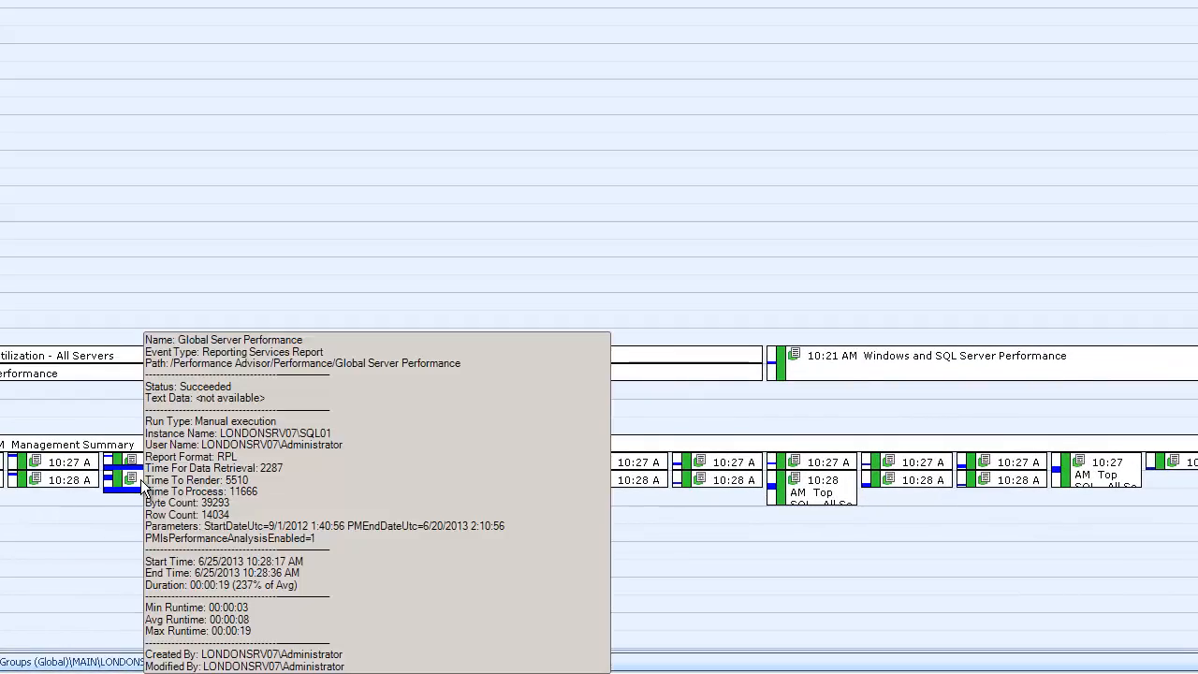
{"action": "right_click", "coordinate": [318, 520]}
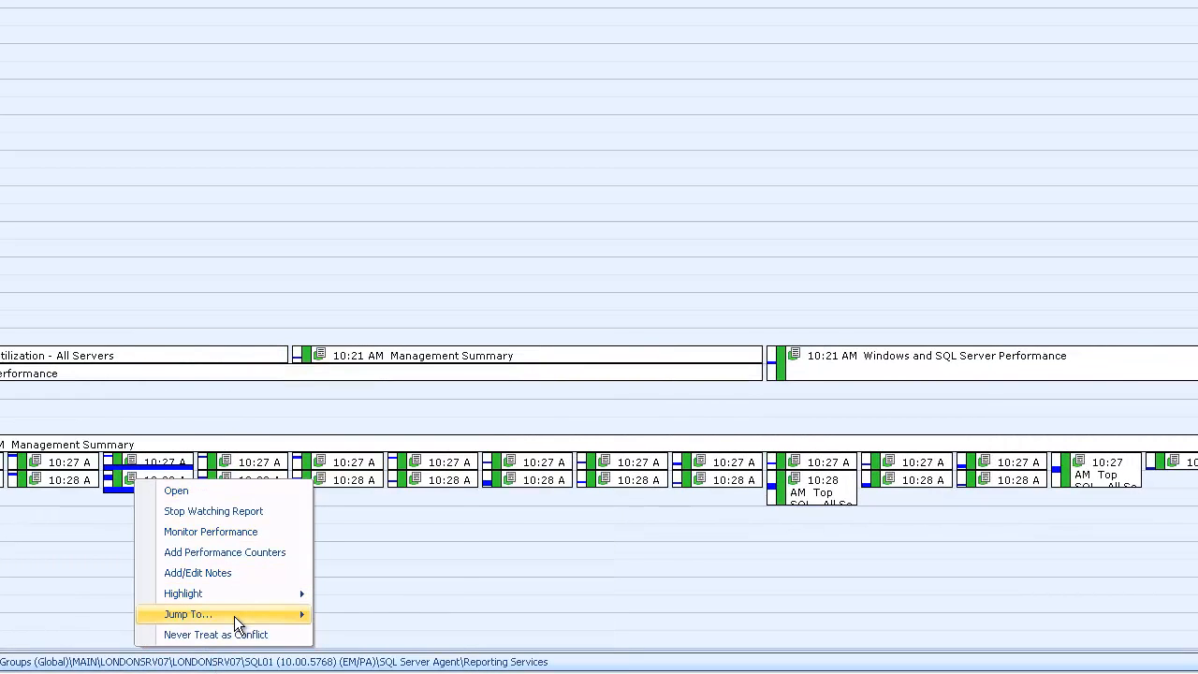
{"action": "mouse_move", "coordinate": [235, 618]}
{"action": "mouse_move", "coordinate": [389, 530]}
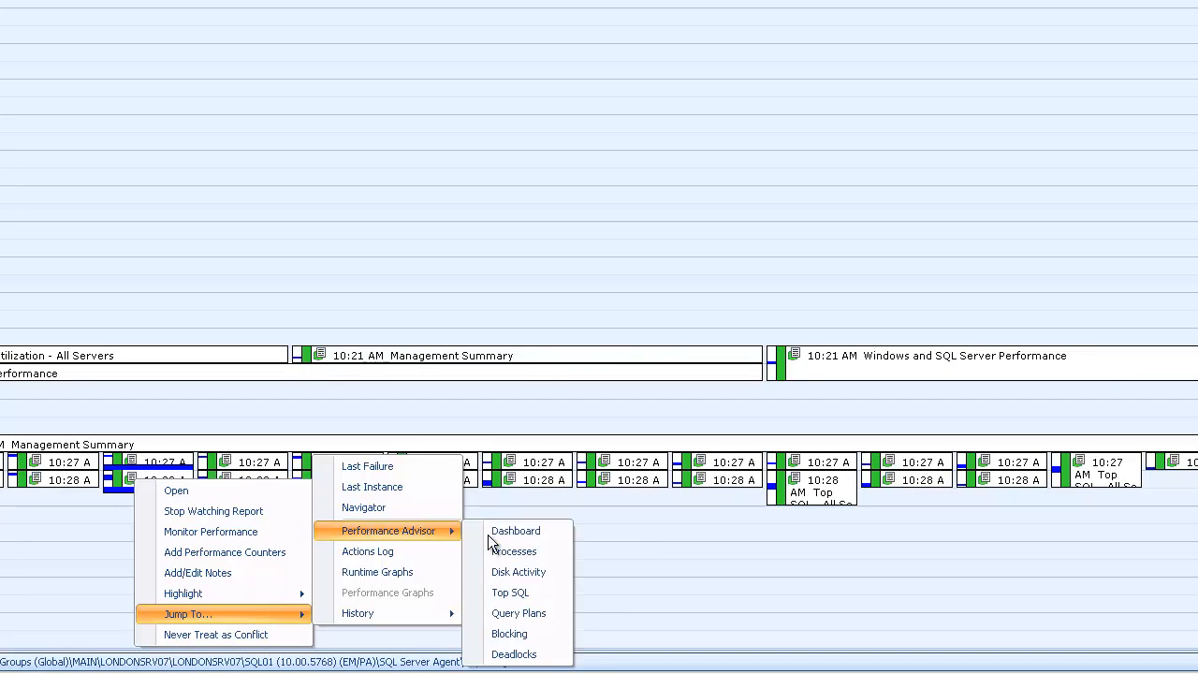
{"action": "left_click", "coordinate": [538, 532]}
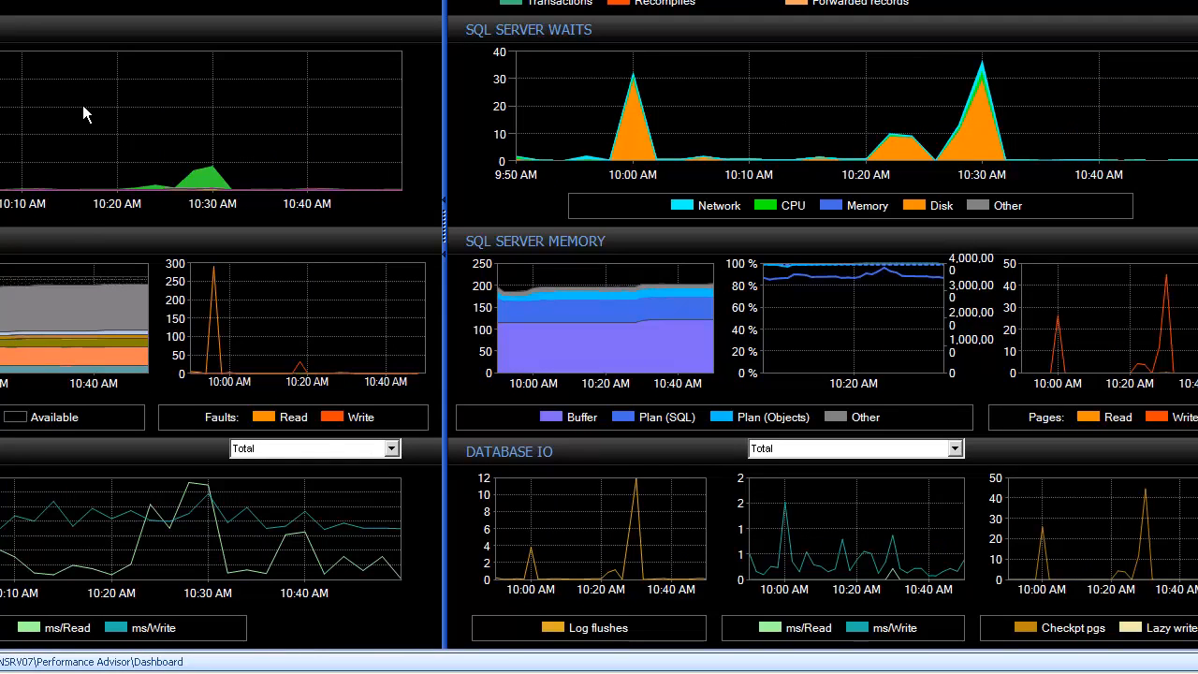
Step: Zoom the dashboard in on the range from about 10:16 to 10:34 AM, selected on the CPU usage chart
{"action": "left_click_drag", "start_coordinate": [243, 192], "coordinate": [89, 179]}
{"action": "right_click", "coordinate": [88, 172]}
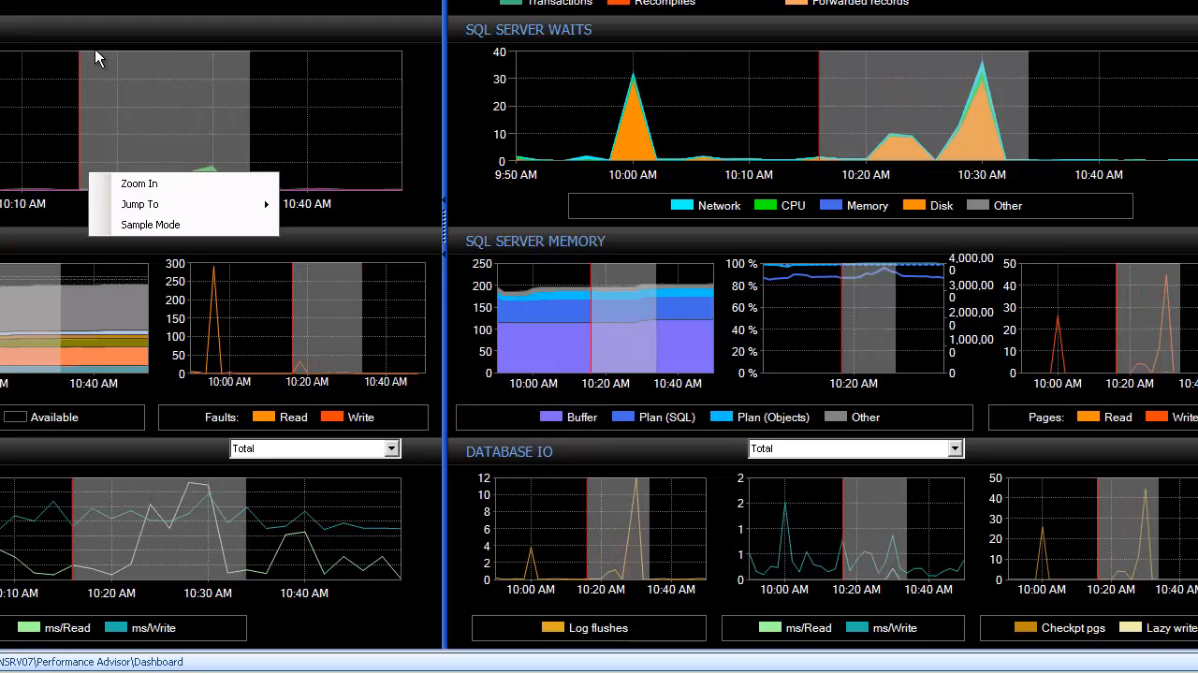
{"action": "left_click", "coordinate": [141, 183]}
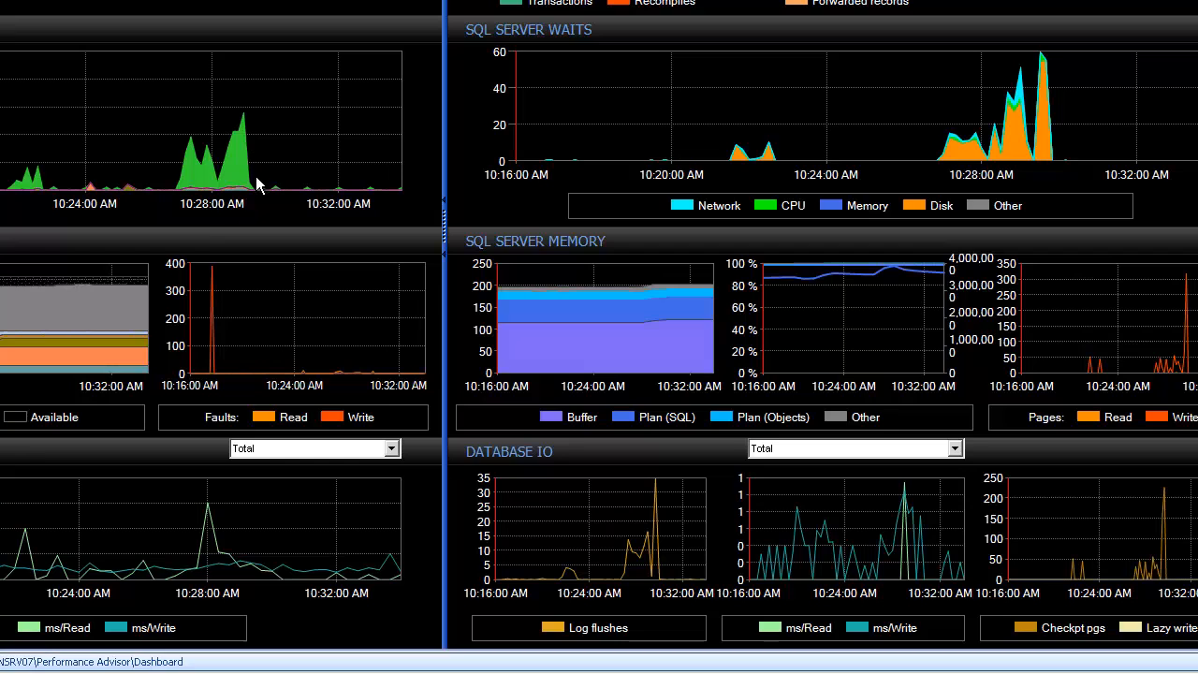
{"action": "left_click_drag", "start_coordinate": [260, 181], "coordinate": [161, 160]}
{"action": "right_click", "coordinate": [161, 160]}
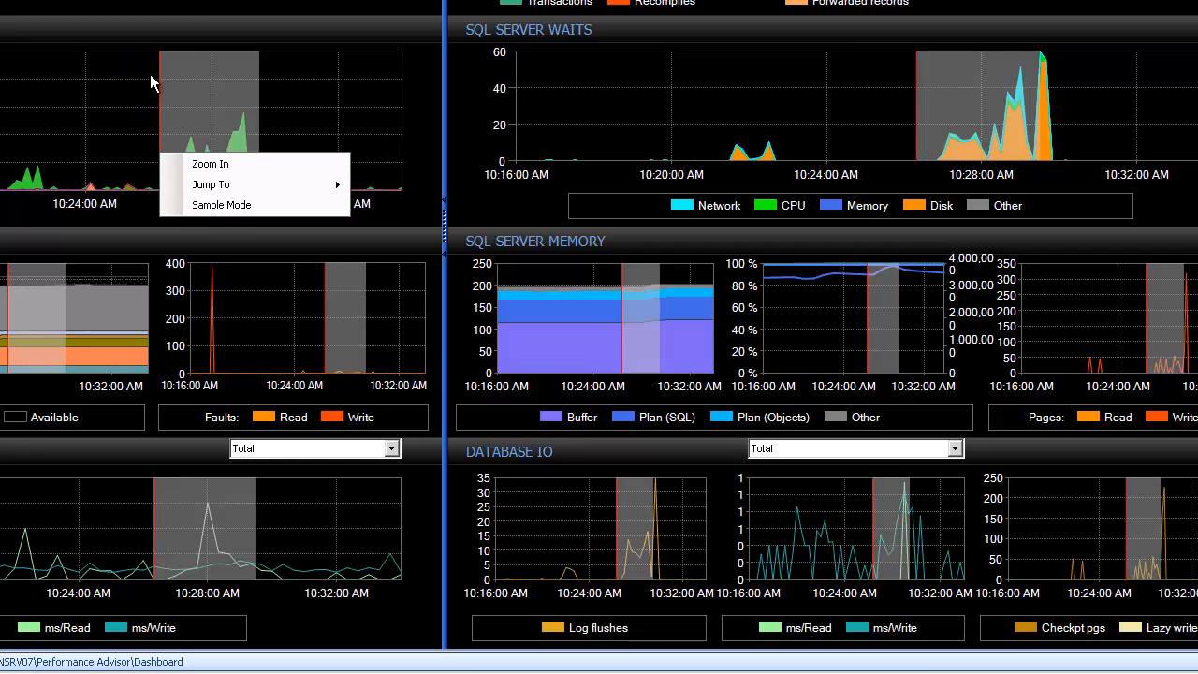
{"action": "left_click", "coordinate": [330, 75]}
Step: Highlight the CPU usage spike from about 10:26:40 to 10:29:30 AM and jump to Processes for that range
{"action": "mouse_move", "coordinate": [236, 167]}
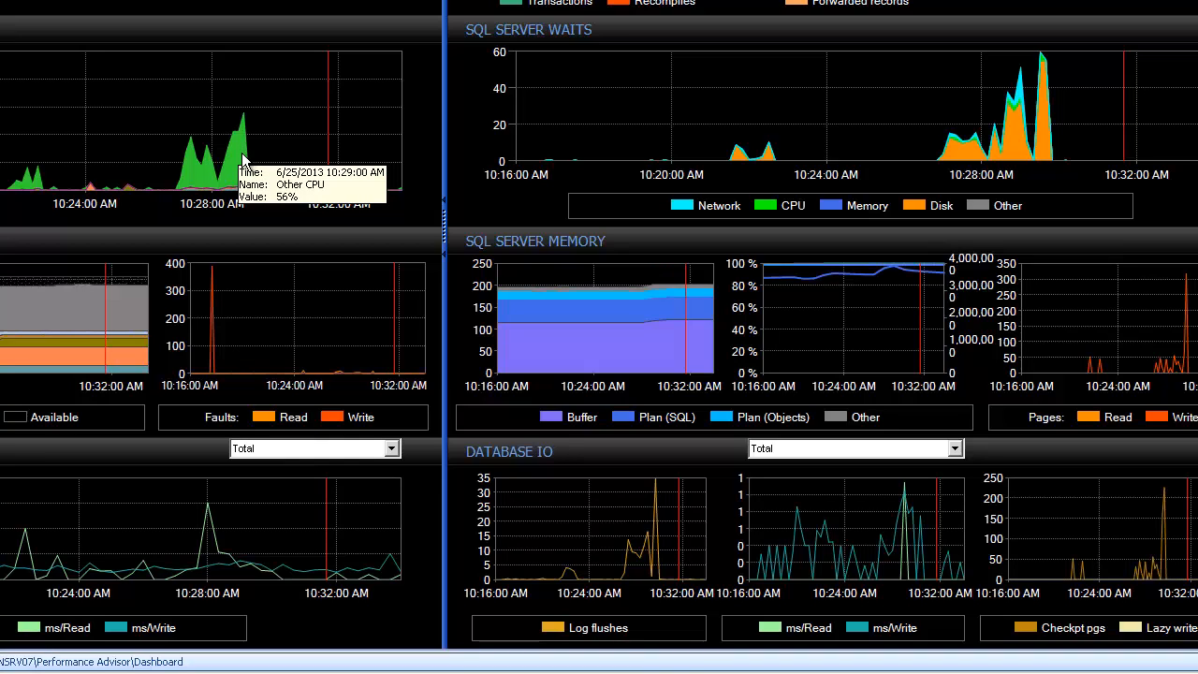
{"action": "left_click_drag", "start_coordinate": [265, 160], "coordinate": [172, 170]}
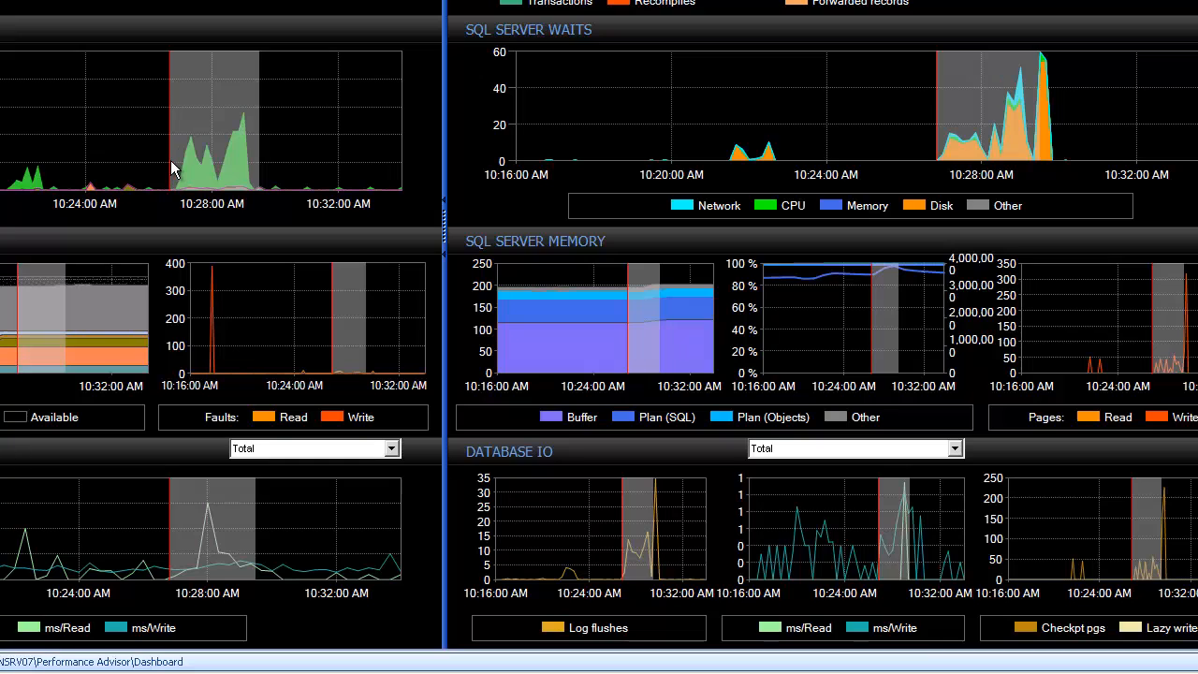
{"action": "right_click", "coordinate": [172, 169]}
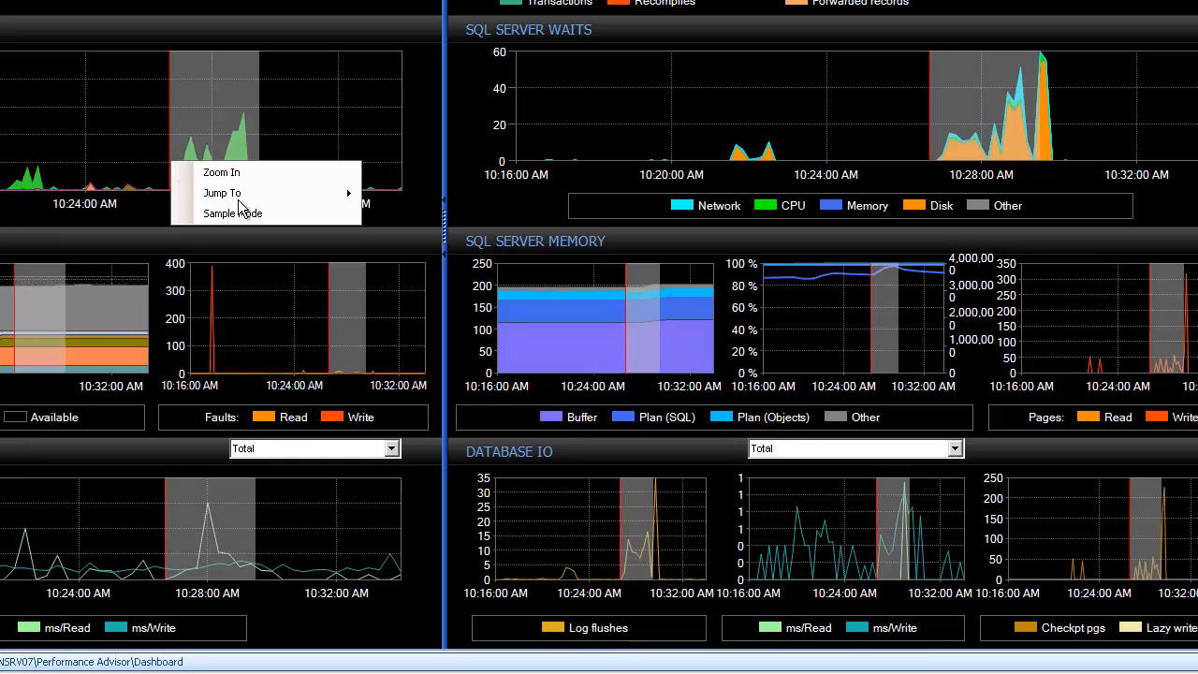
{"action": "mouse_move", "coordinate": [345, 193]}
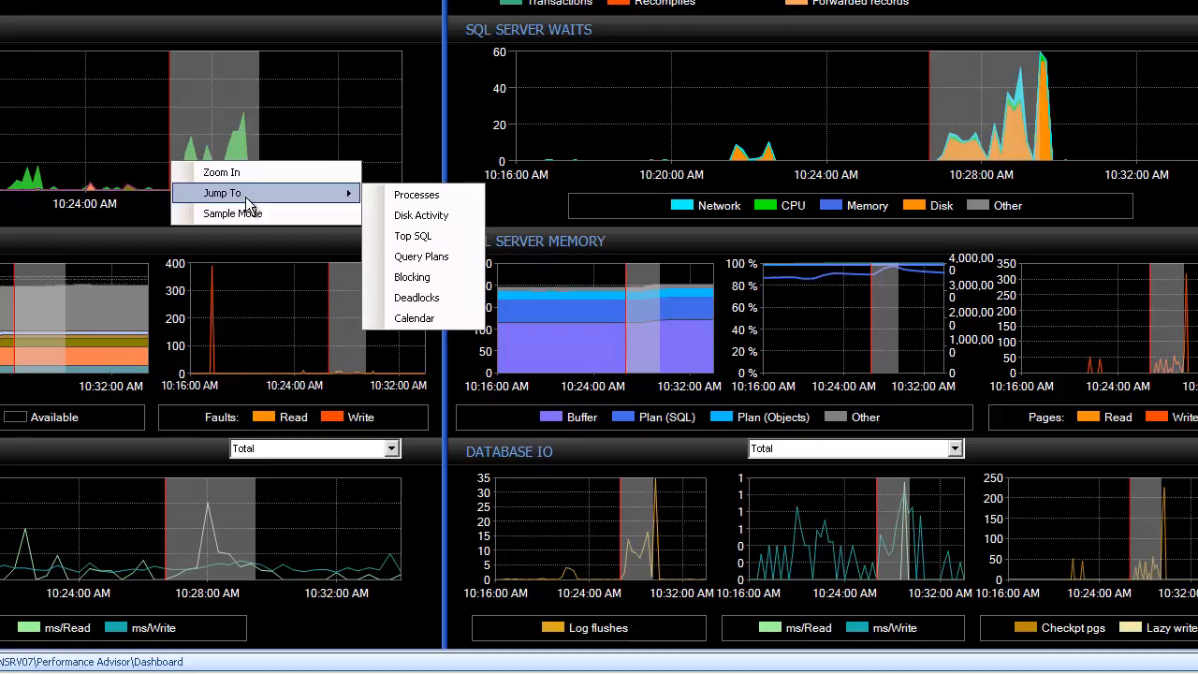
{"action": "left_click", "coordinate": [419, 200]}
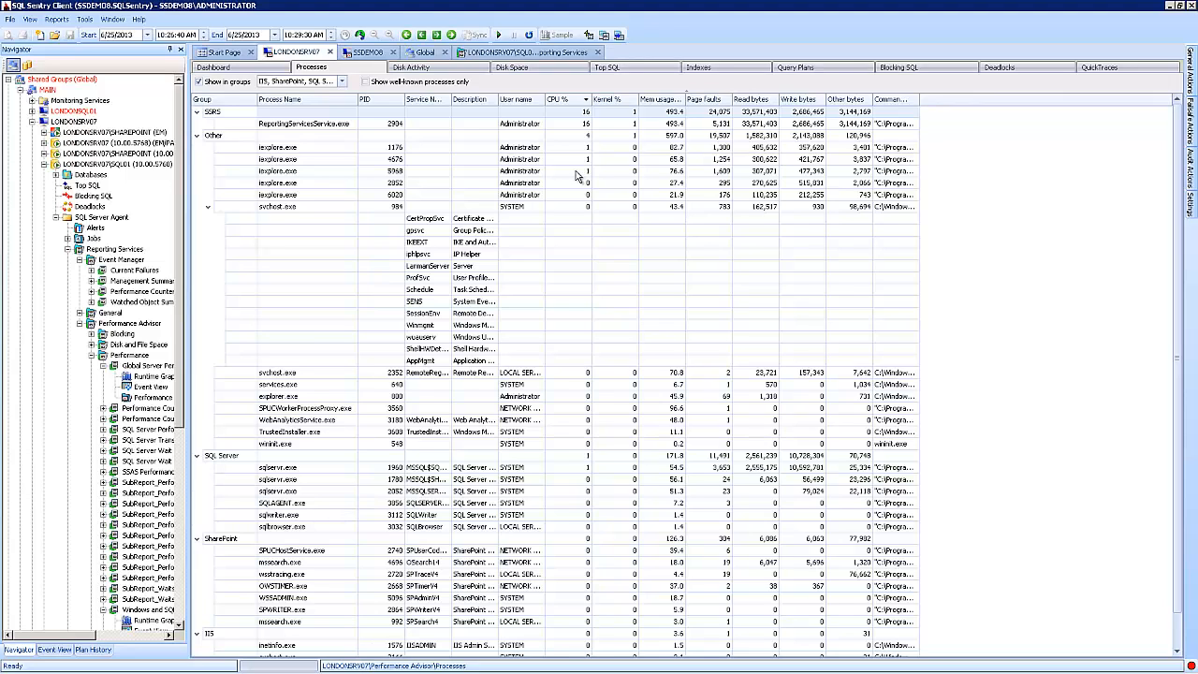
Step: Examine the read bytes and page faults of ReportingServicesService.exe and its SSRS process group
{"action": "left_click", "coordinate": [759, 124]}
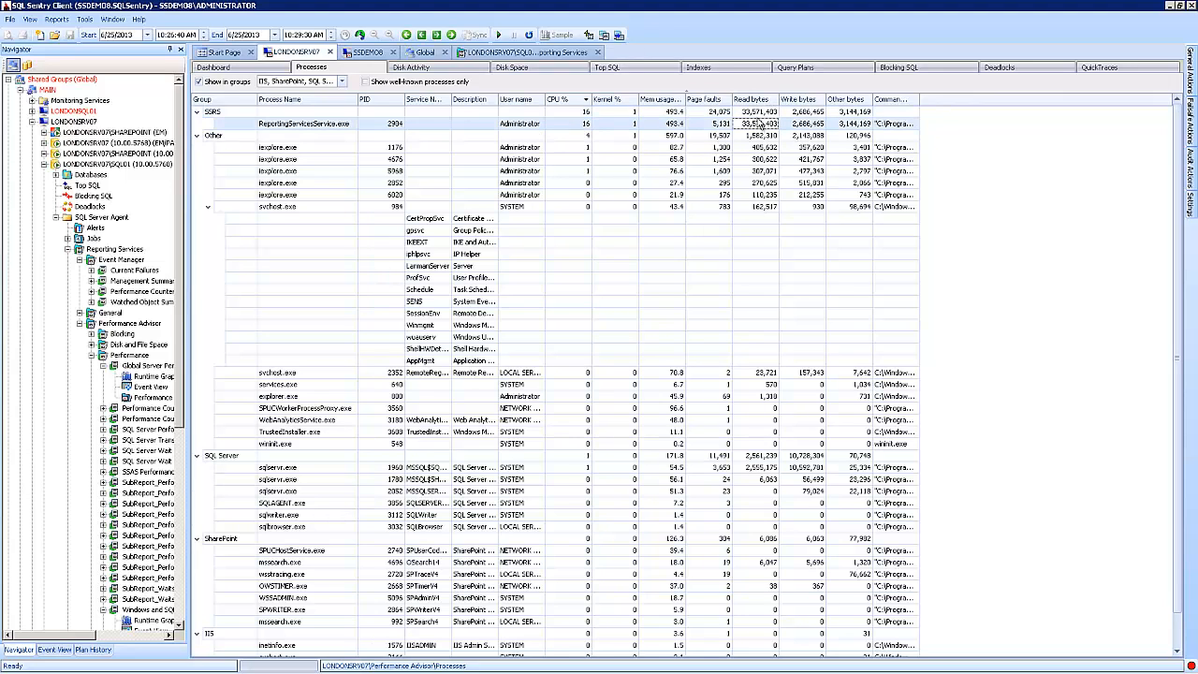
{"action": "left_click", "coordinate": [761, 113]}
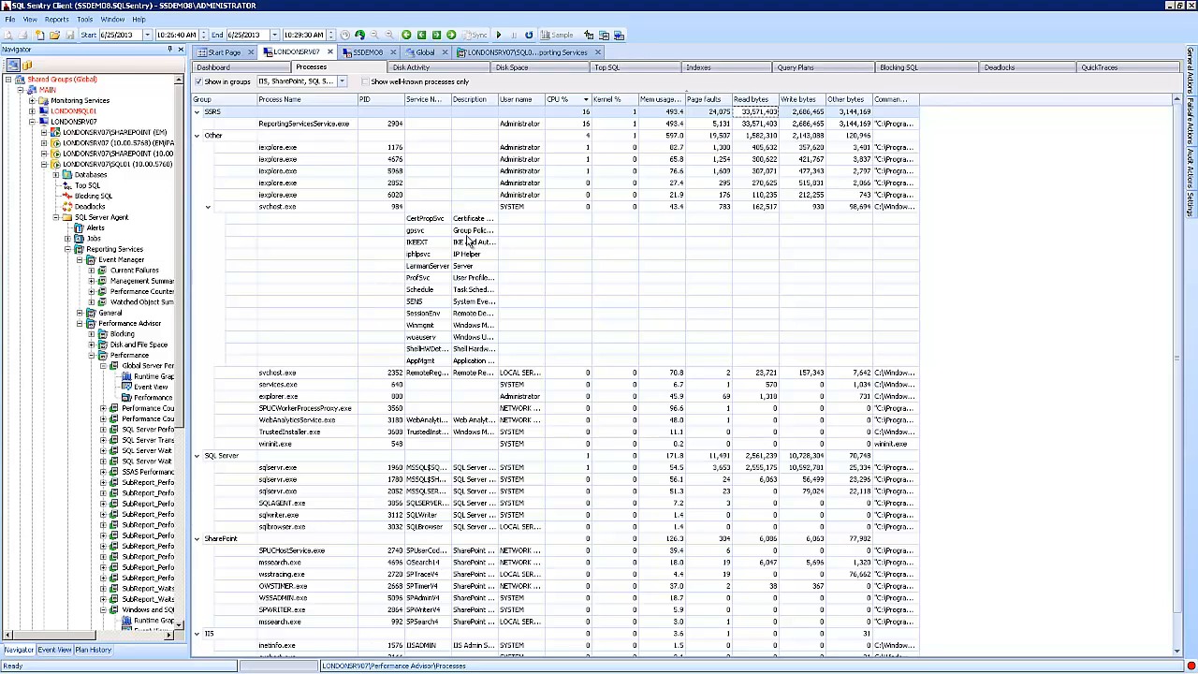
{"action": "left_click", "coordinate": [726, 124]}
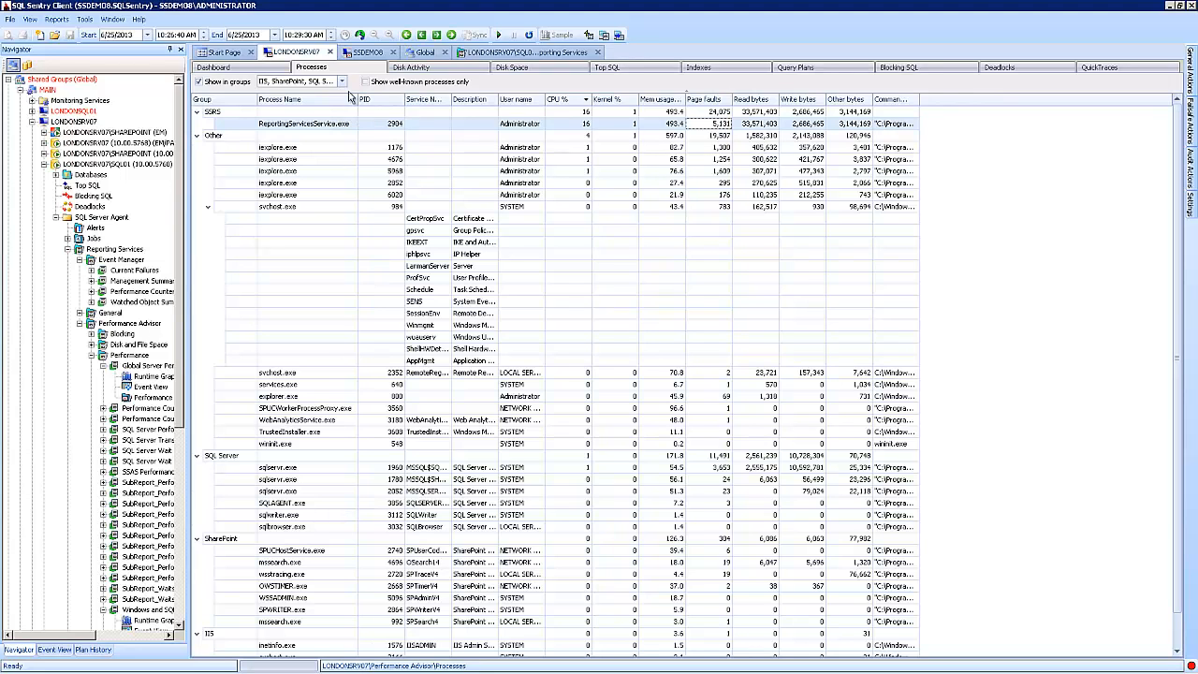
Step: Return to the LONDONSRV07 dashboard, and highlight and clear the CPU spike from about 10:26:50 to 10:29:20 AM across the charts
{"action": "left_click", "coordinate": [216, 68]}
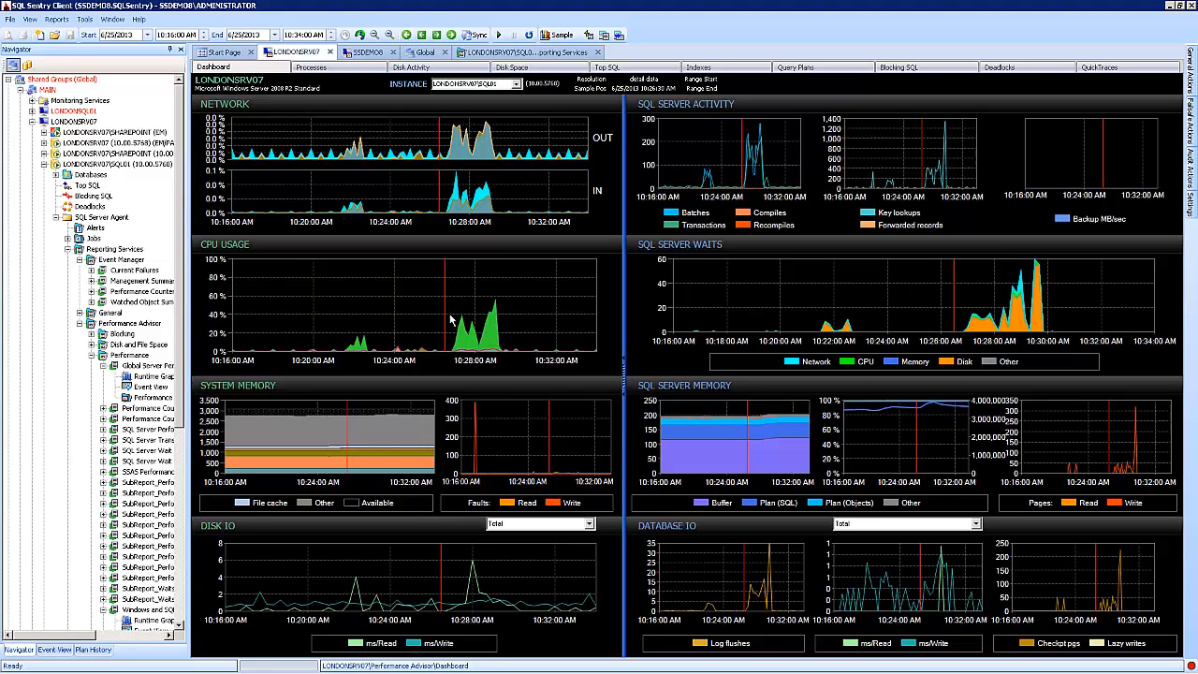
{"action": "left_click_drag", "start_coordinate": [451, 320], "coordinate": [503, 321]}
{"action": "right_click", "coordinate": [504, 322]}
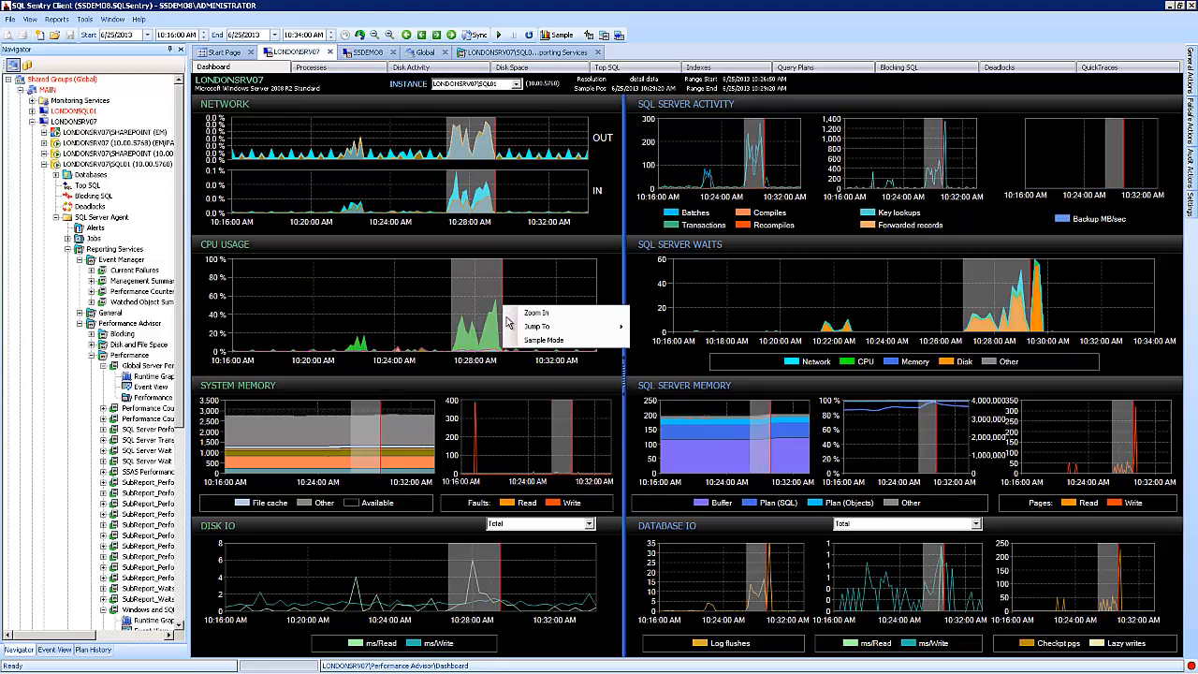
{"action": "left_click", "coordinate": [539, 302]}
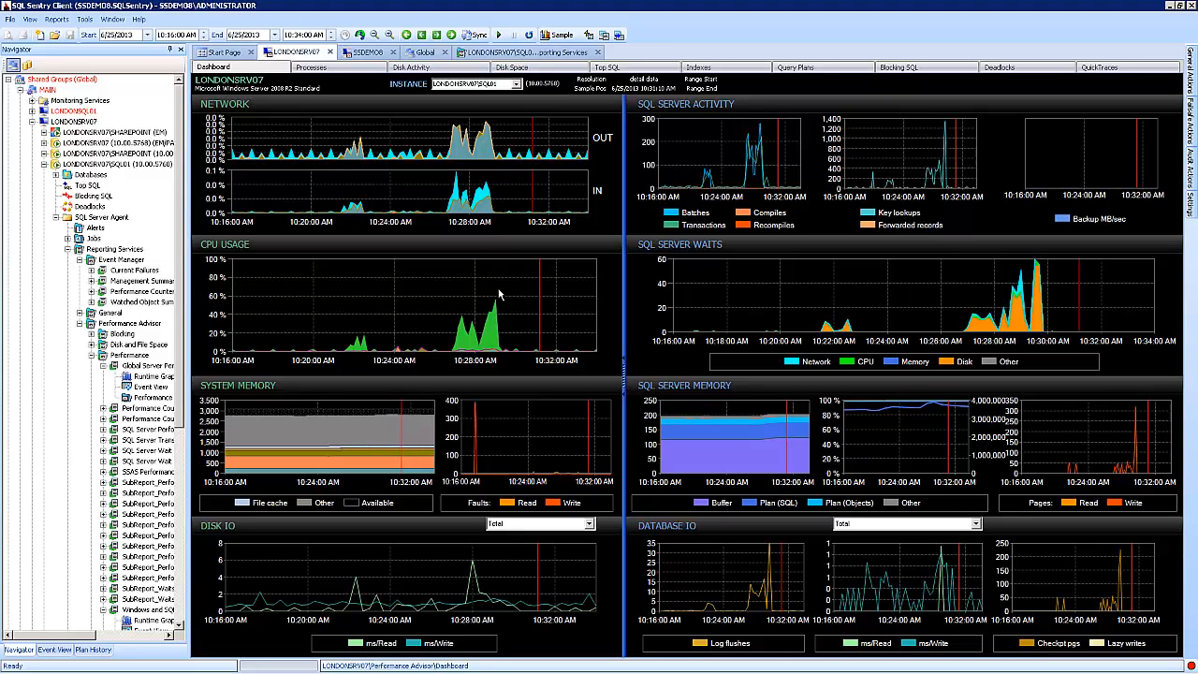
Step: Switch to the SSDEMO8 dashboard and compare its CPU usage rise around 10:28 AM with the other charts, highlighting and clearing the range
{"action": "left_click", "coordinate": [367, 53]}
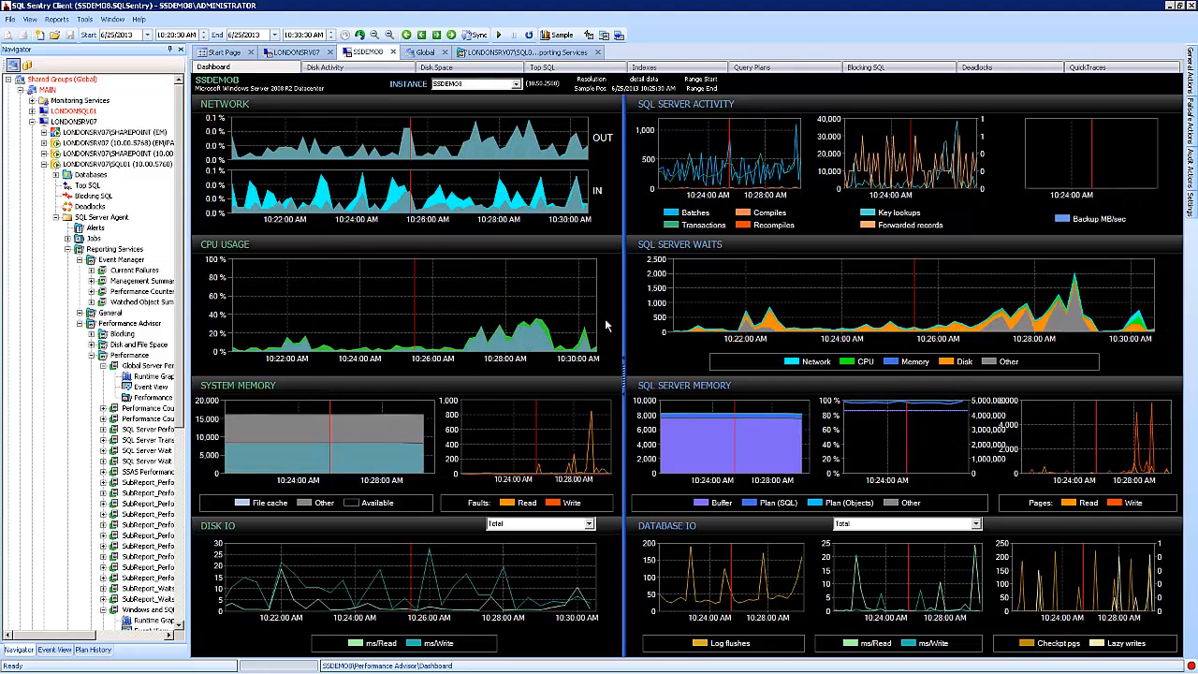
{"action": "left_click_drag", "start_coordinate": [554, 331], "coordinate": [463, 325]}
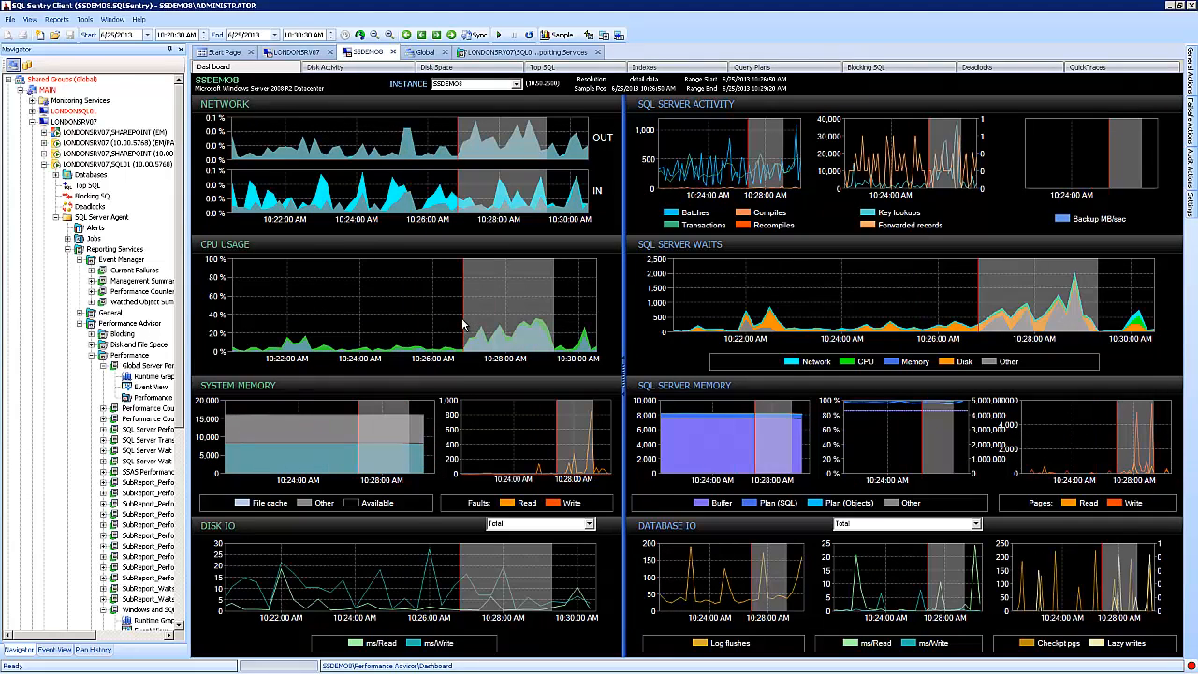
{"action": "right_click", "coordinate": [462, 325]}
{"action": "left_click", "coordinate": [426, 304]}
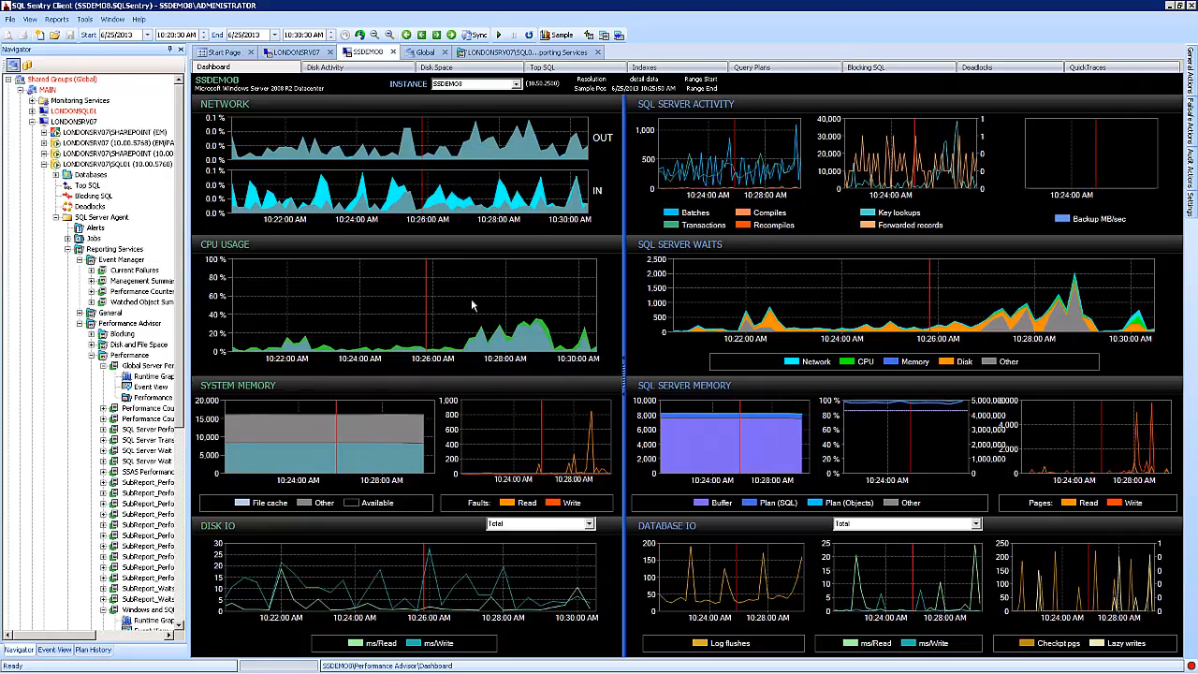
{"action": "left_click_drag", "start_coordinate": [558, 320], "coordinate": [443, 317]}
{"action": "right_click", "coordinate": [445, 316]}
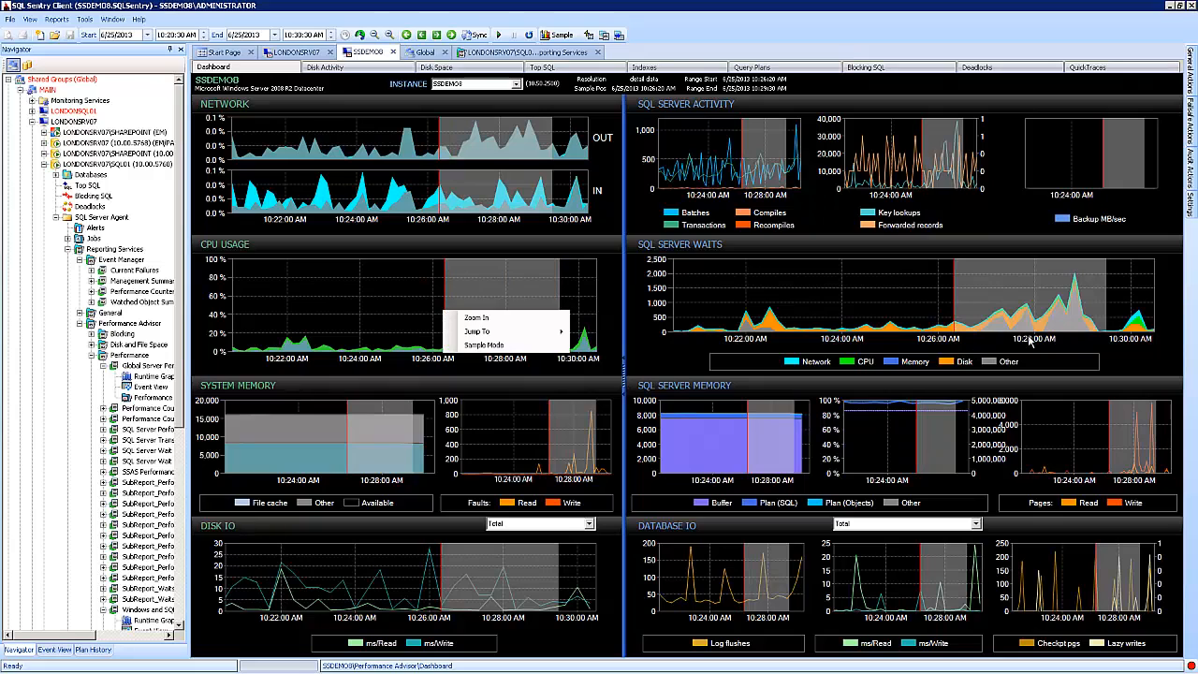
{"action": "left_click", "coordinate": [535, 283]}
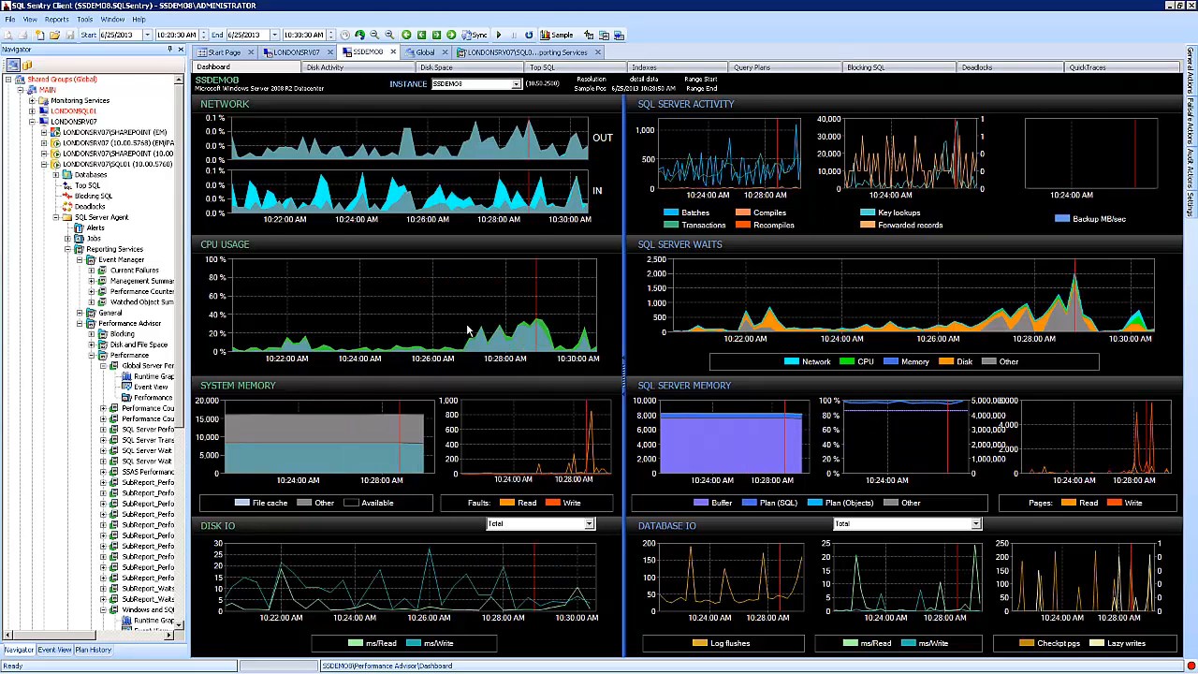
Step: Highlight the SQL Server waits rise from about 10:26:50 to 10:29:20 AM, display its range options, and clear the range
{"action": "mouse_move", "coordinate": [481, 349]}
{"action": "left_click_drag", "start_coordinate": [1097, 291], "coordinate": [981, 295]}
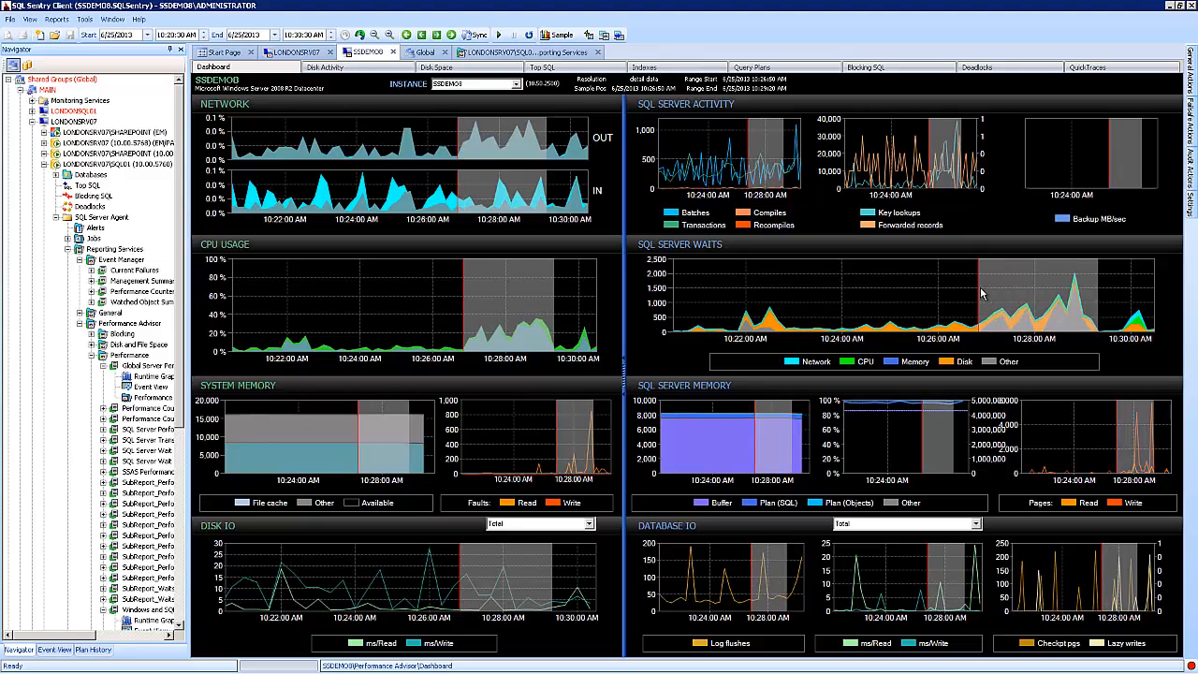
{"action": "right_click", "coordinate": [980, 290]}
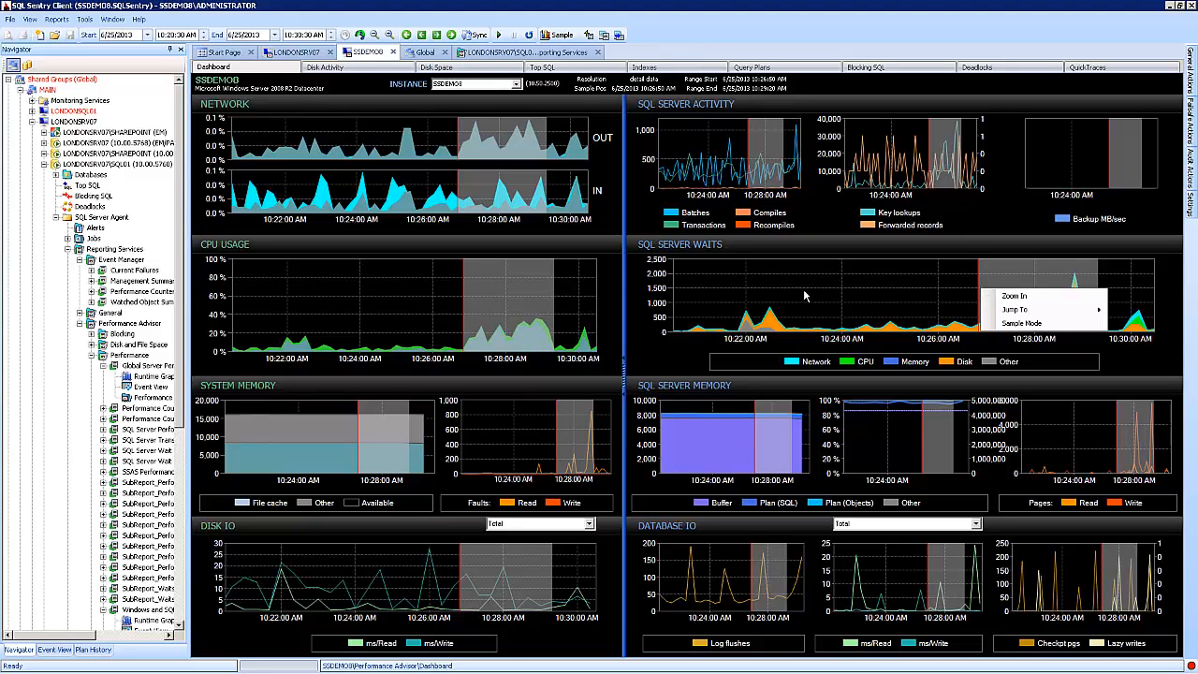
{"action": "left_click", "coordinate": [884, 291]}
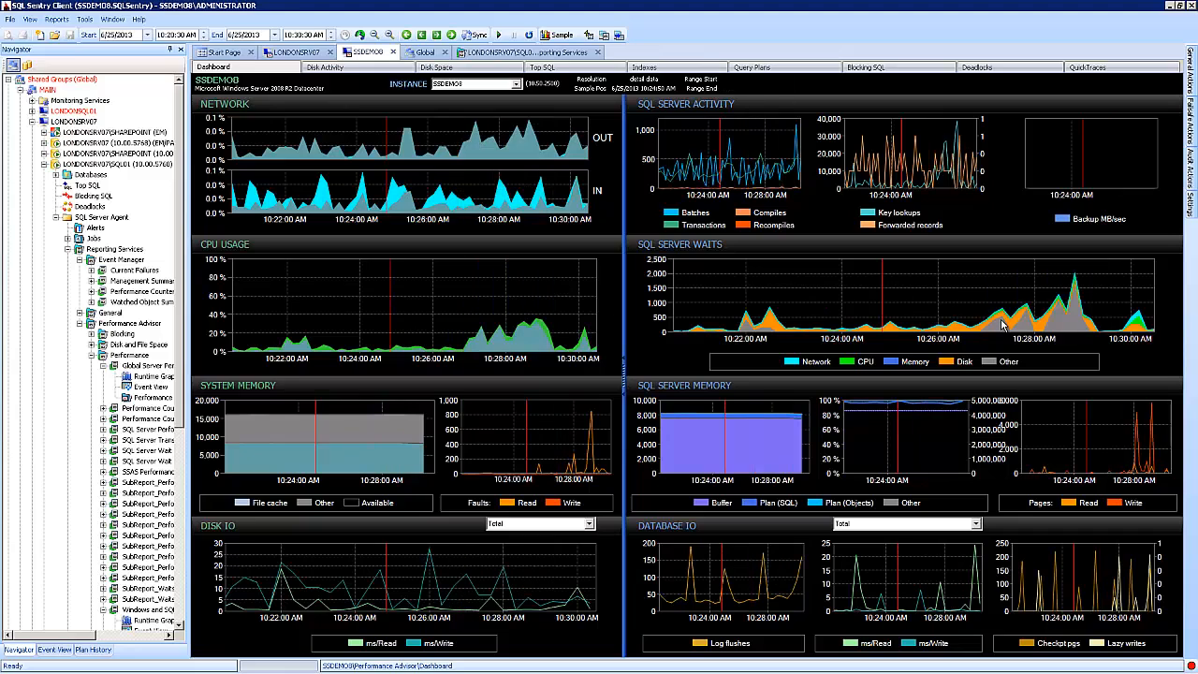
Step: View the 10:28:50 AM waits peak in sample mode, and examine the SQL Server wait categories and Database IO files
{"action": "left_click", "coordinate": [1073, 292]}
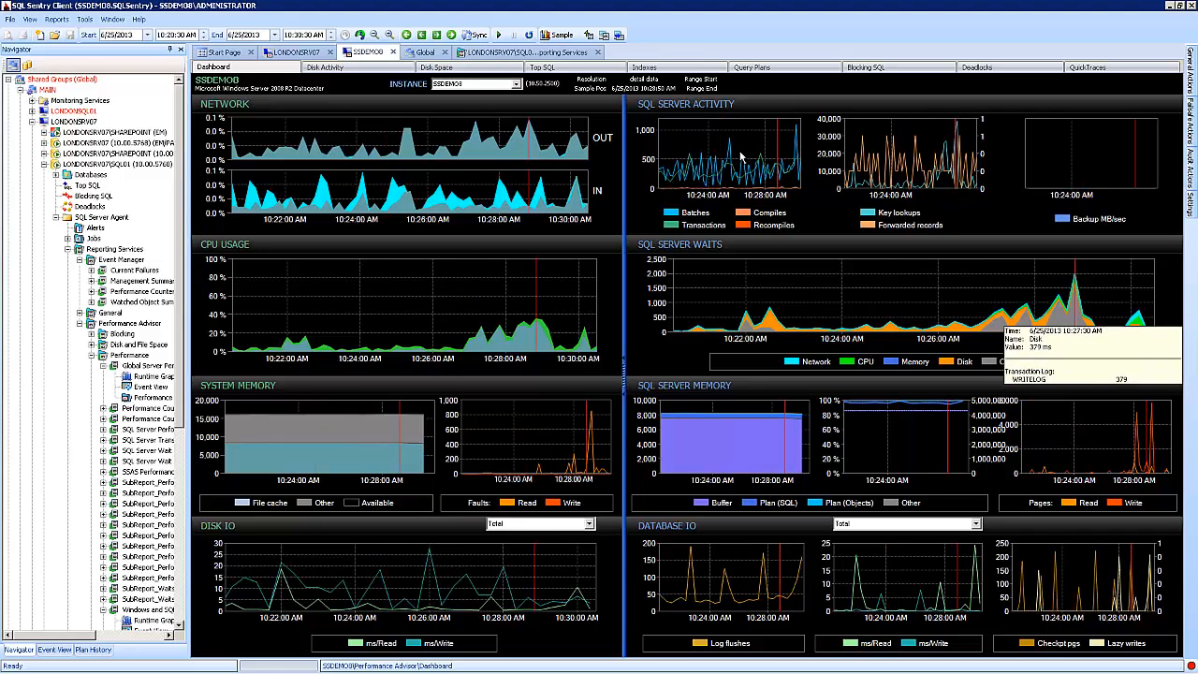
{"action": "left_click", "coordinate": [560, 35]}
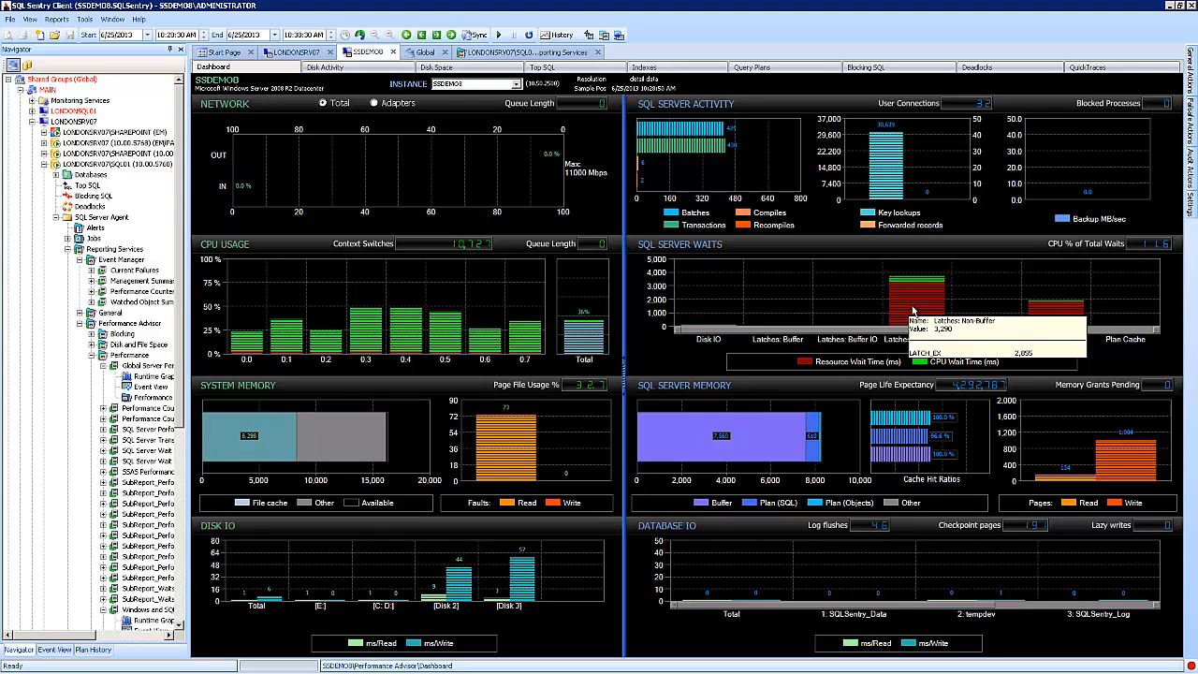
{"action": "mouse_move", "coordinate": [1056, 310]}
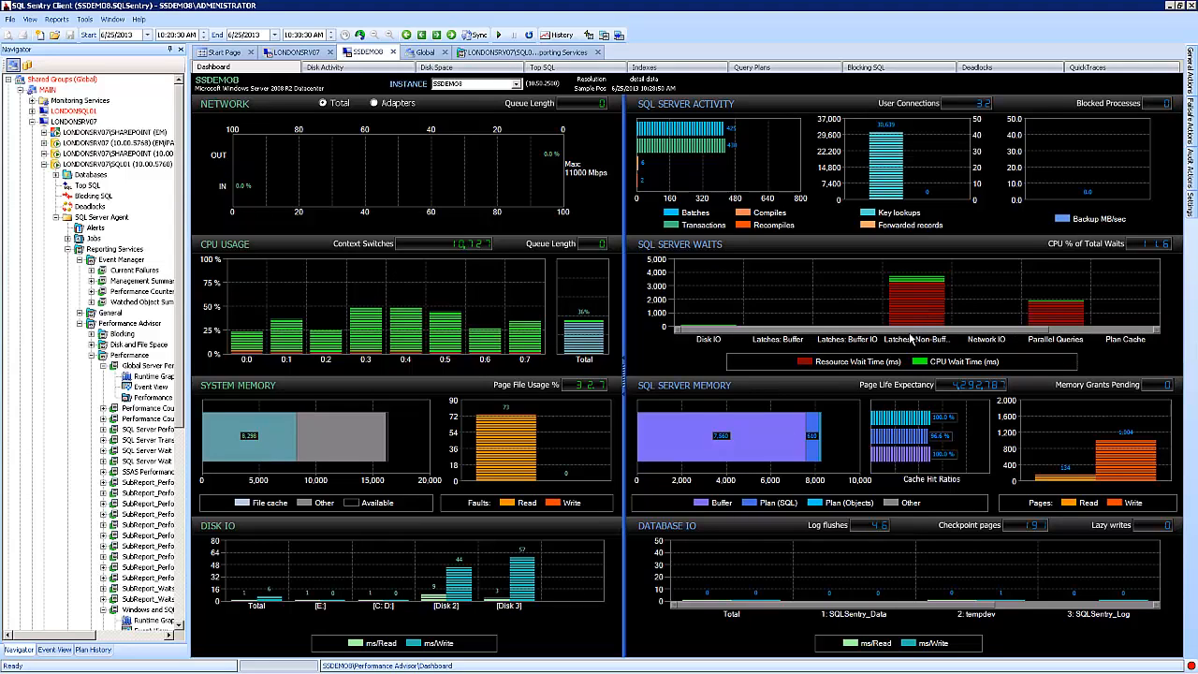
{"action": "left_click_drag", "start_coordinate": [949, 330], "coordinate": [906, 343]}
{"action": "left_click_drag", "start_coordinate": [970, 611], "coordinate": [760, 611]}
{"action": "left_click_drag", "start_coordinate": [820, 610], "coordinate": [1058, 612]}
{"action": "left_click_drag", "start_coordinate": [970, 613], "coordinate": [800, 591]}
Step: Return SSDEMO8 to history mode, highlight the CPU usage from about 10:26:40 to 10:29:20 AM, and jump to Top SQL for that range
{"action": "mouse_move", "coordinate": [95, 164]}
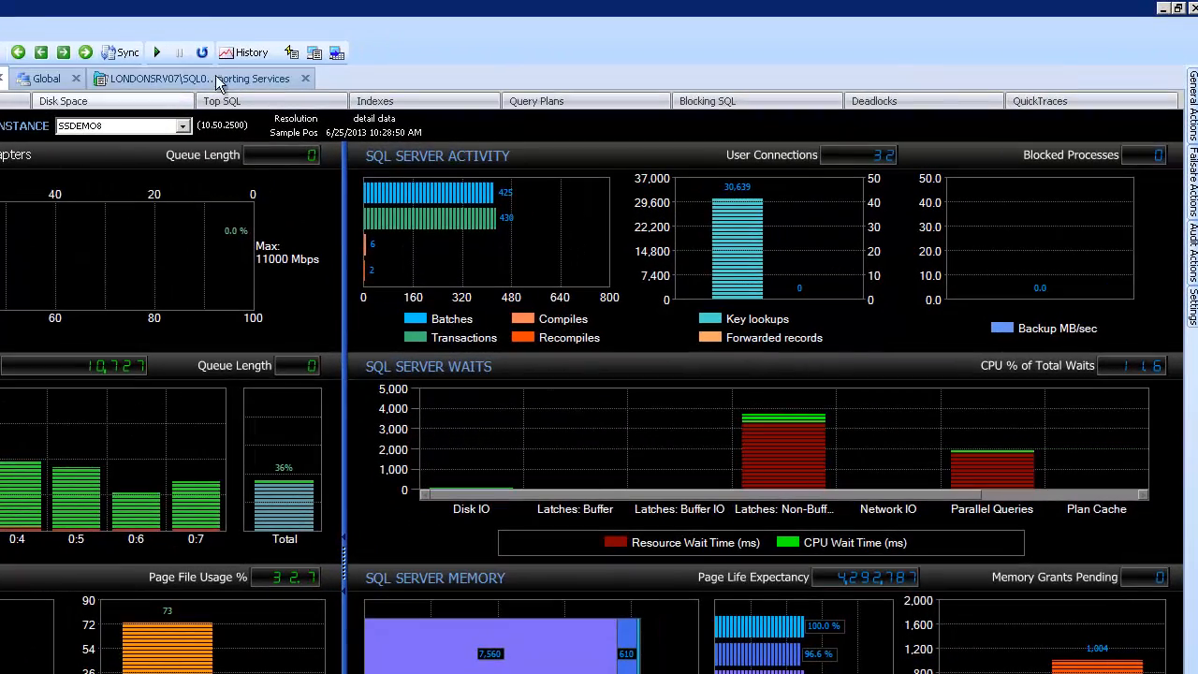
{"action": "left_click", "coordinate": [244, 52]}
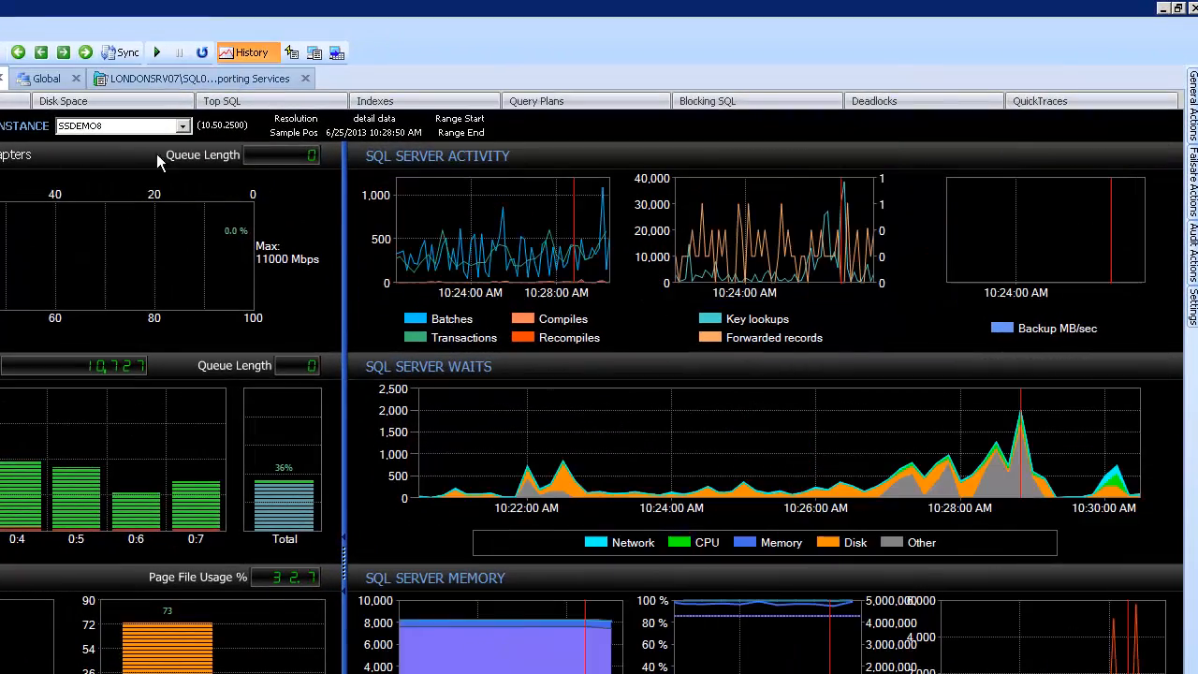
{"action": "left_click_drag", "start_coordinate": [243, 489], "coordinate": [96, 477]}
{"action": "right_click", "coordinate": [97, 477]}
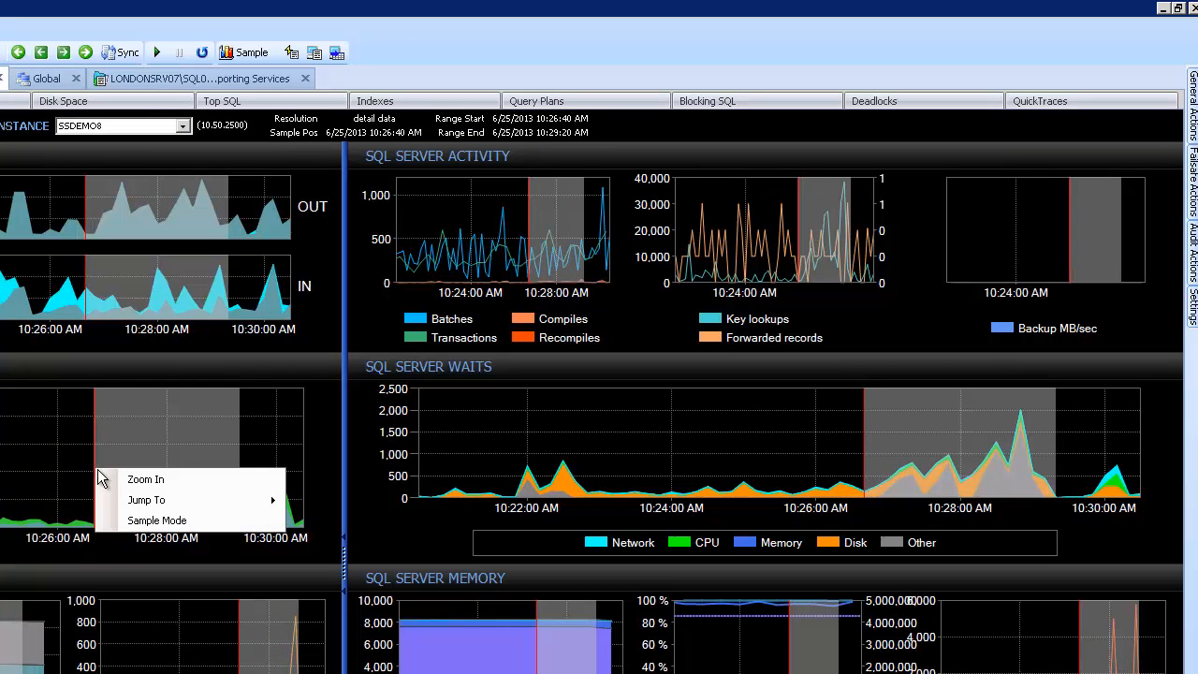
{"action": "mouse_move", "coordinate": [215, 506]}
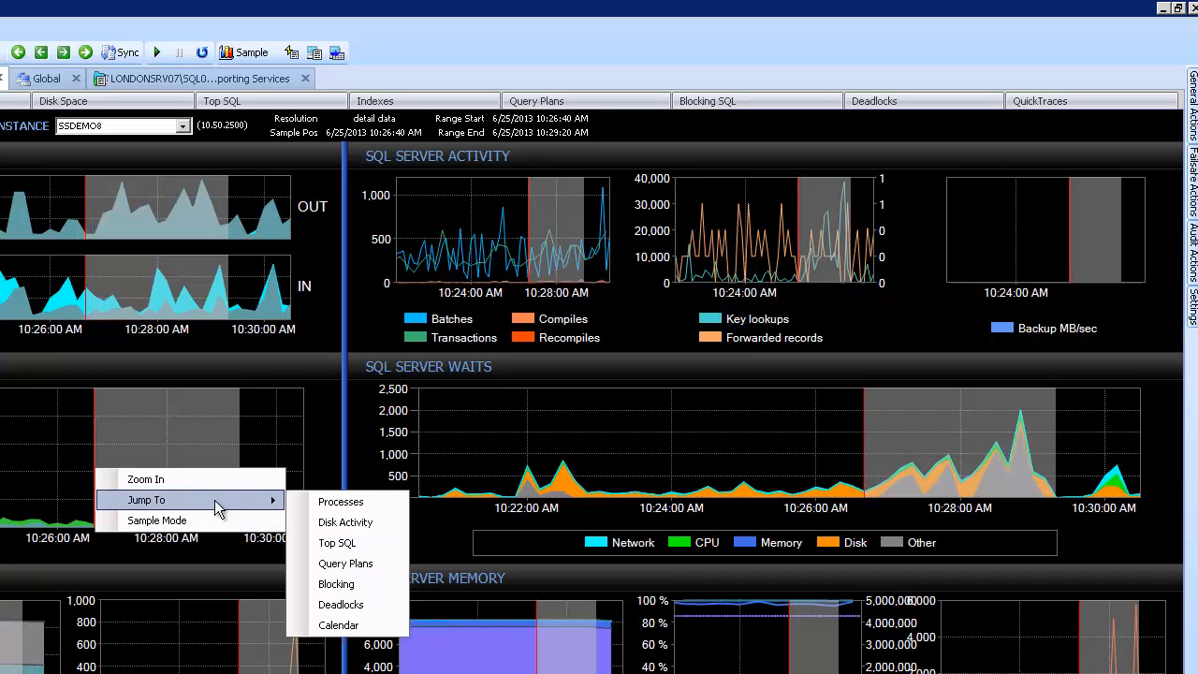
{"action": "left_click", "coordinate": [335, 544]}
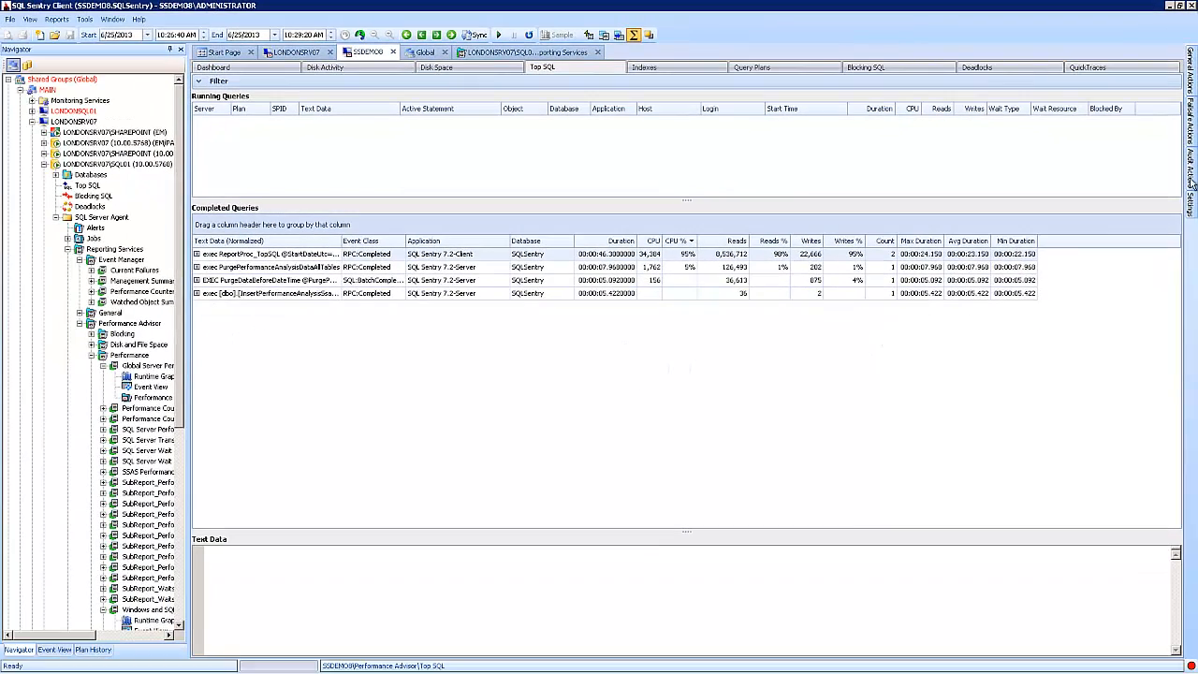
Step: Display the Top SQL Source settings for SSDEMO8, examine the collection settings, and hide them again
{"action": "mouse_move", "coordinate": [1193, 197]}
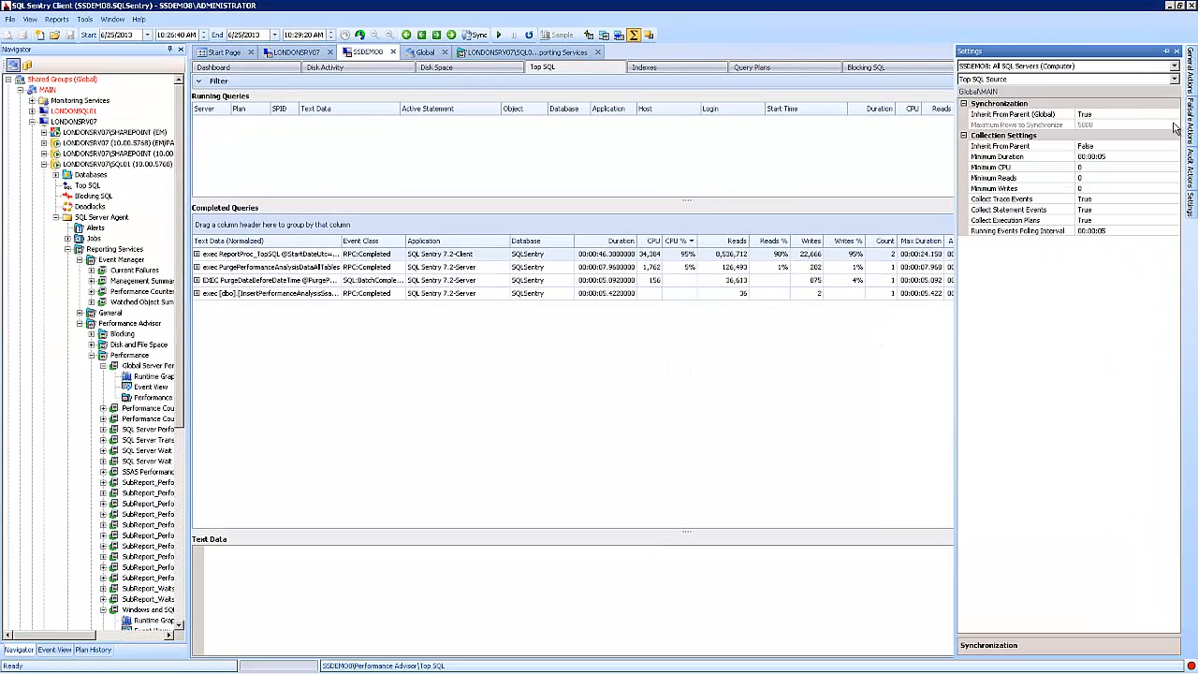
{"action": "left_click", "coordinate": [1167, 53]}
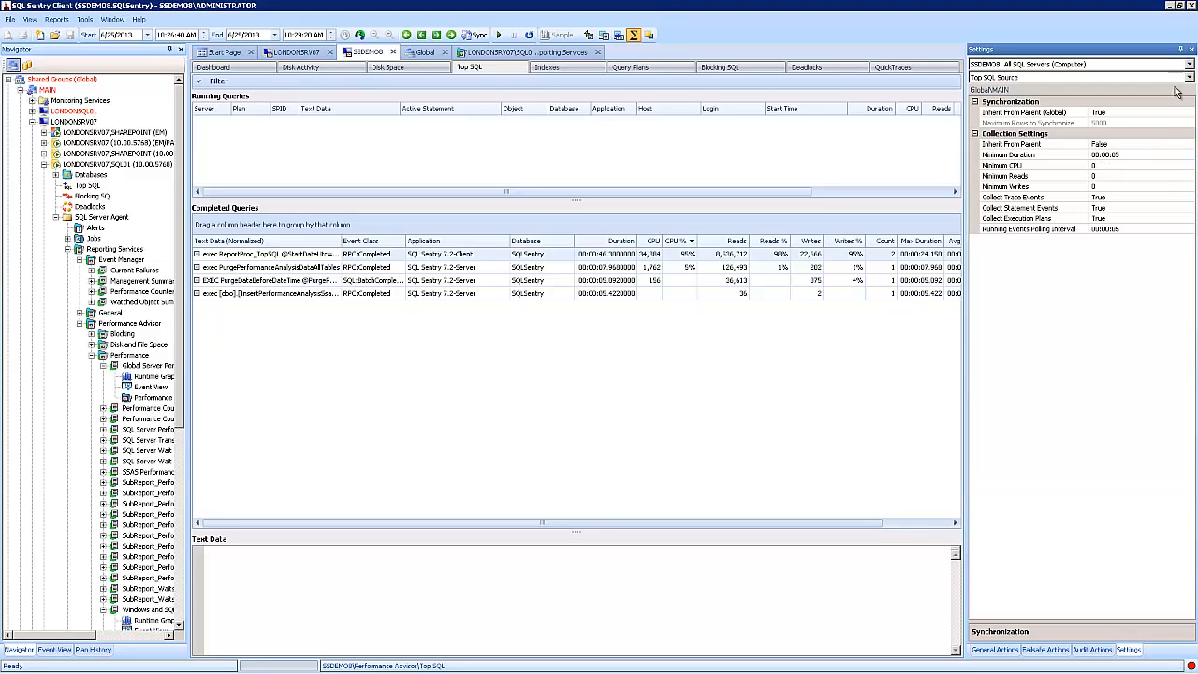
{"action": "left_click", "coordinate": [1181, 49]}
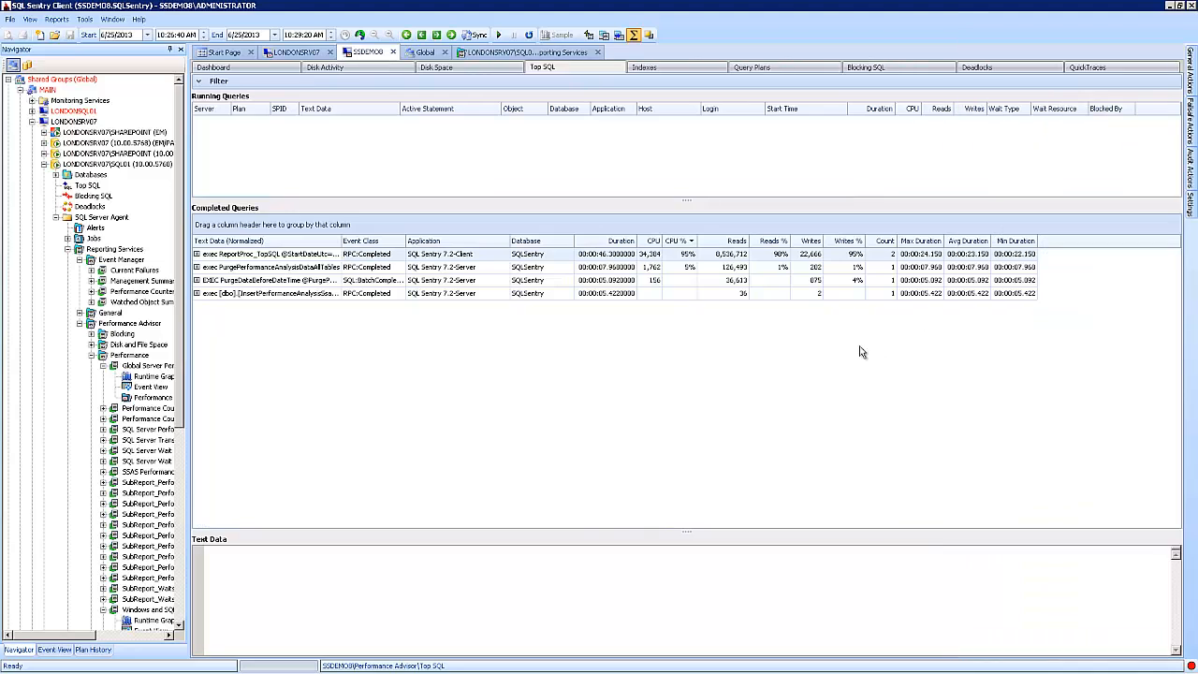
Step: Show the completed queries as individual executions instead of totals, and sort them by CPU % in descending order
{"action": "left_click", "coordinate": [633, 33]}
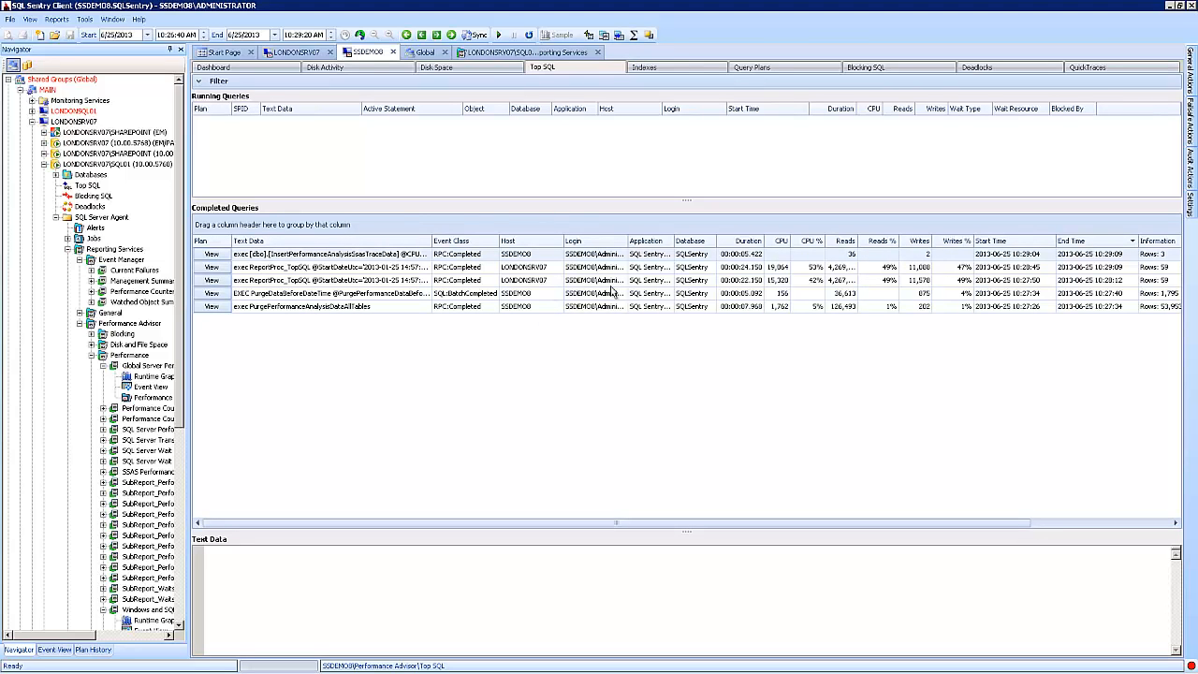
{"action": "left_click", "coordinate": [796, 240]}
{"action": "left_click", "coordinate": [775, 306]}
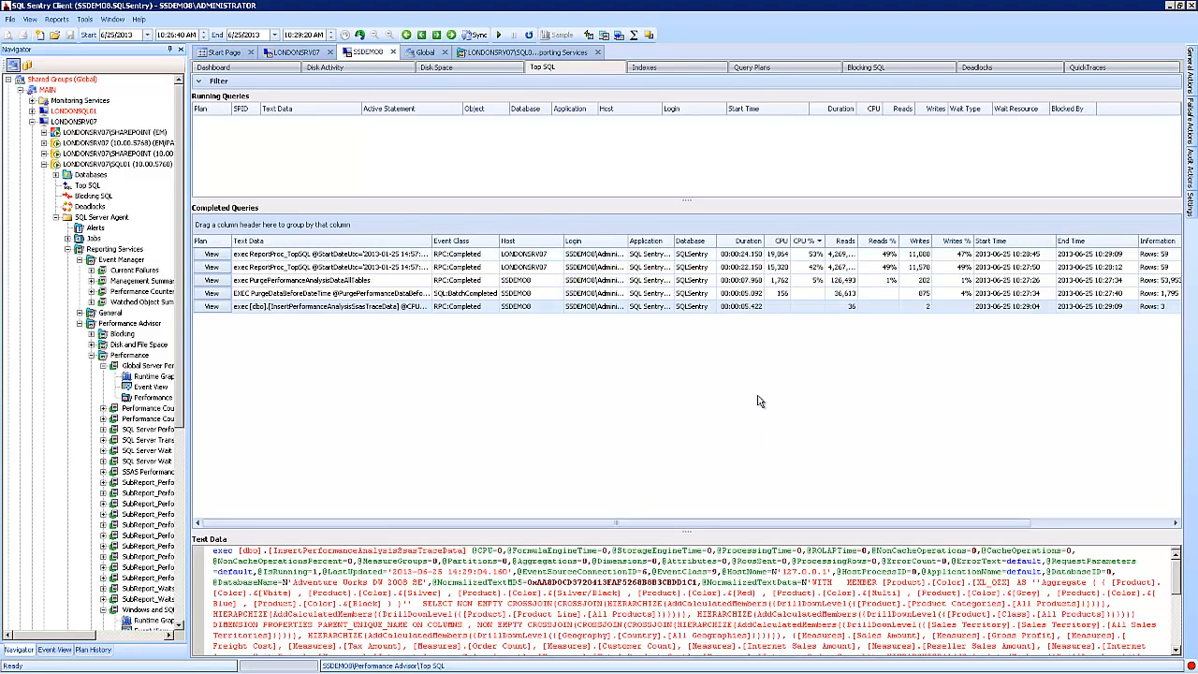
Step: Widen the Application column and examine the host, application and text of the two ReportProc_TopSQL queries
{"action": "left_click", "coordinate": [807, 267]}
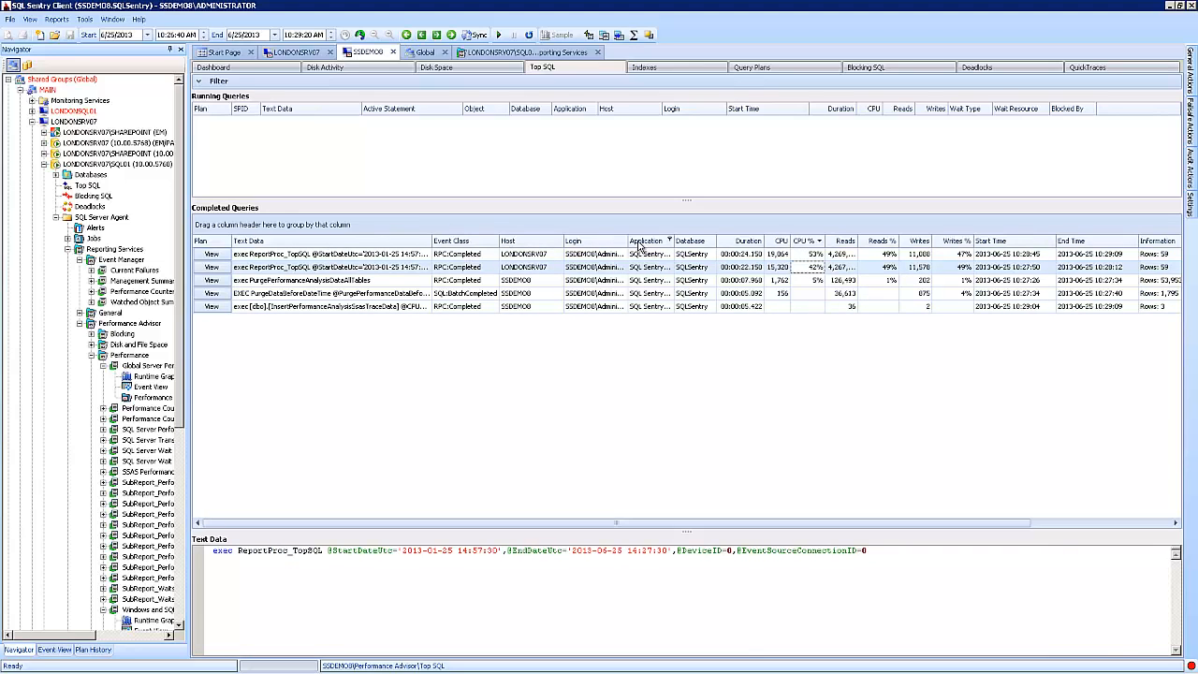
{"action": "left_click", "coordinate": [535, 267]}
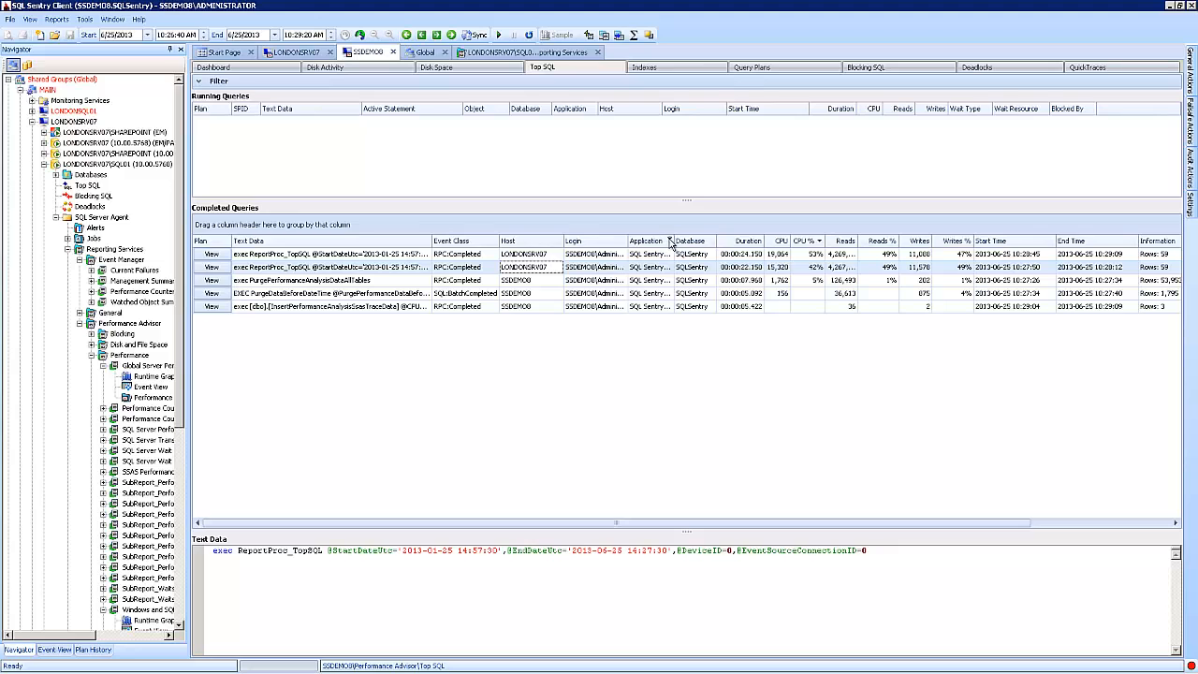
{"action": "left_click_drag", "start_coordinate": [673, 241], "coordinate": [726, 244]}
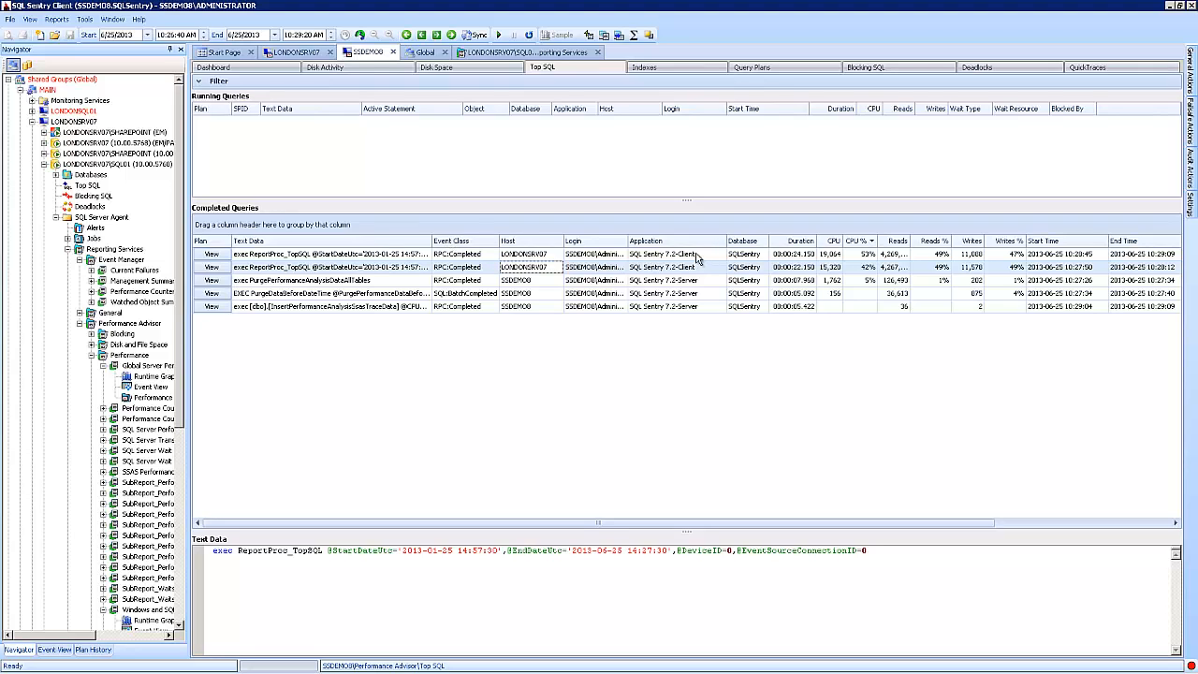
{"action": "left_click", "coordinate": [356, 257]}
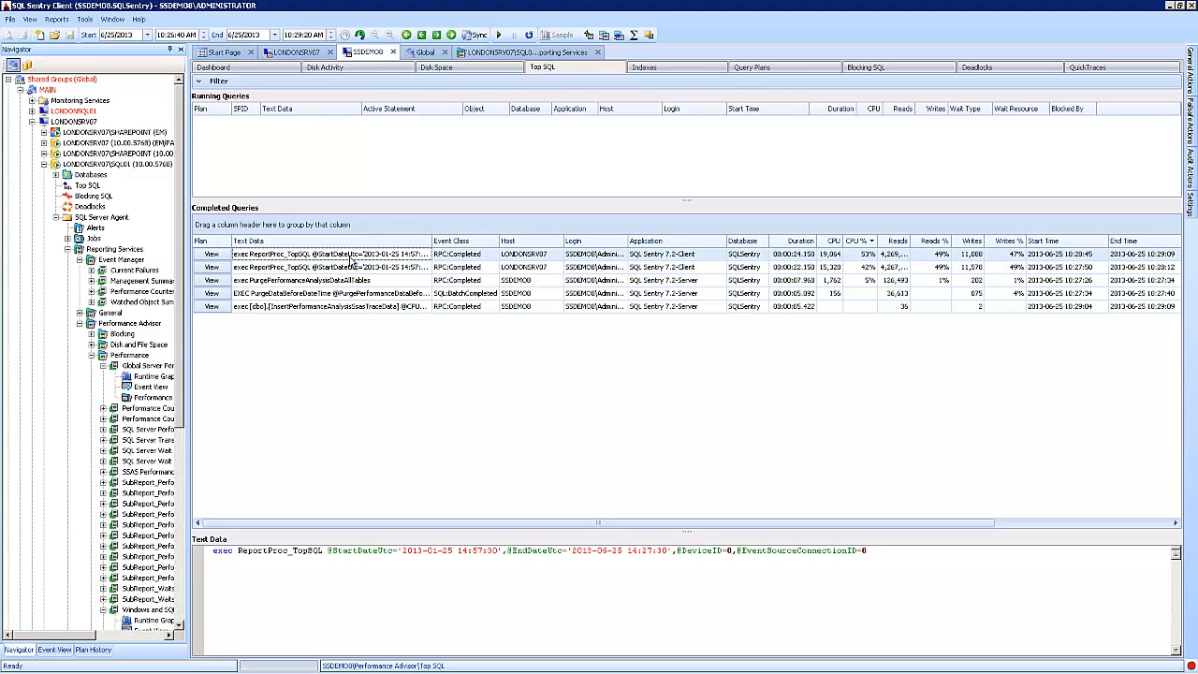
{"action": "left_click", "coordinate": [326, 268]}
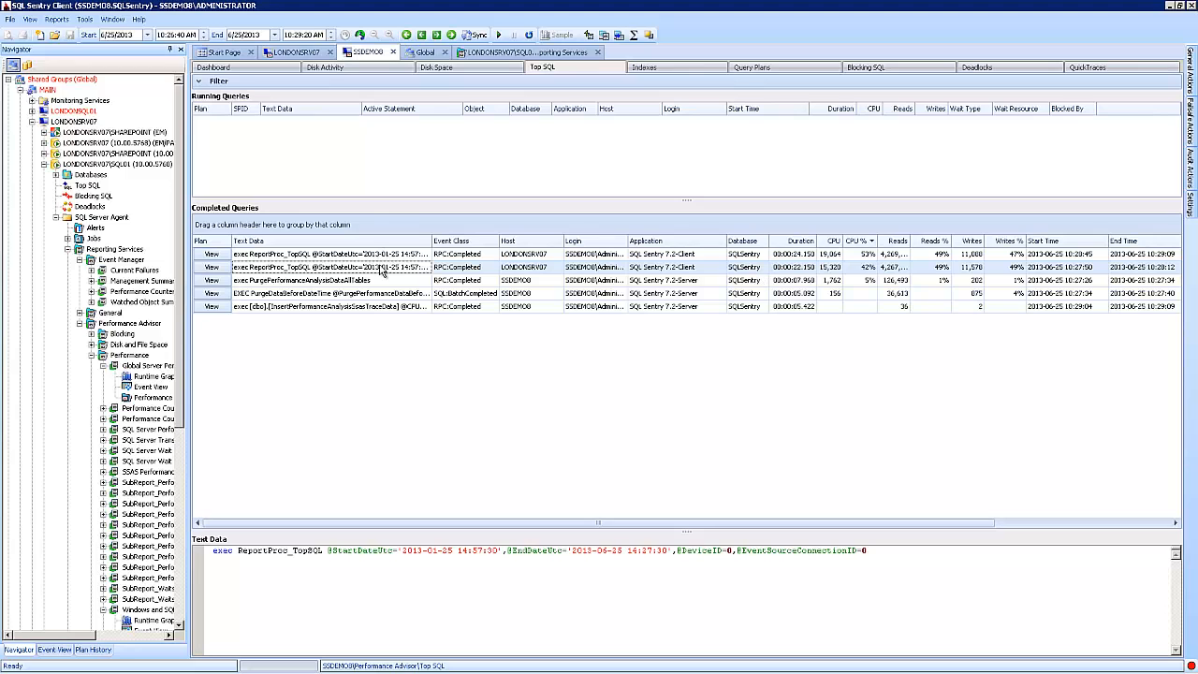
Step: Jump from the ReportProc_TopSQL query with the highest CPU share to the dashboard at its run time
{"action": "right_click", "coordinate": [285, 260]}
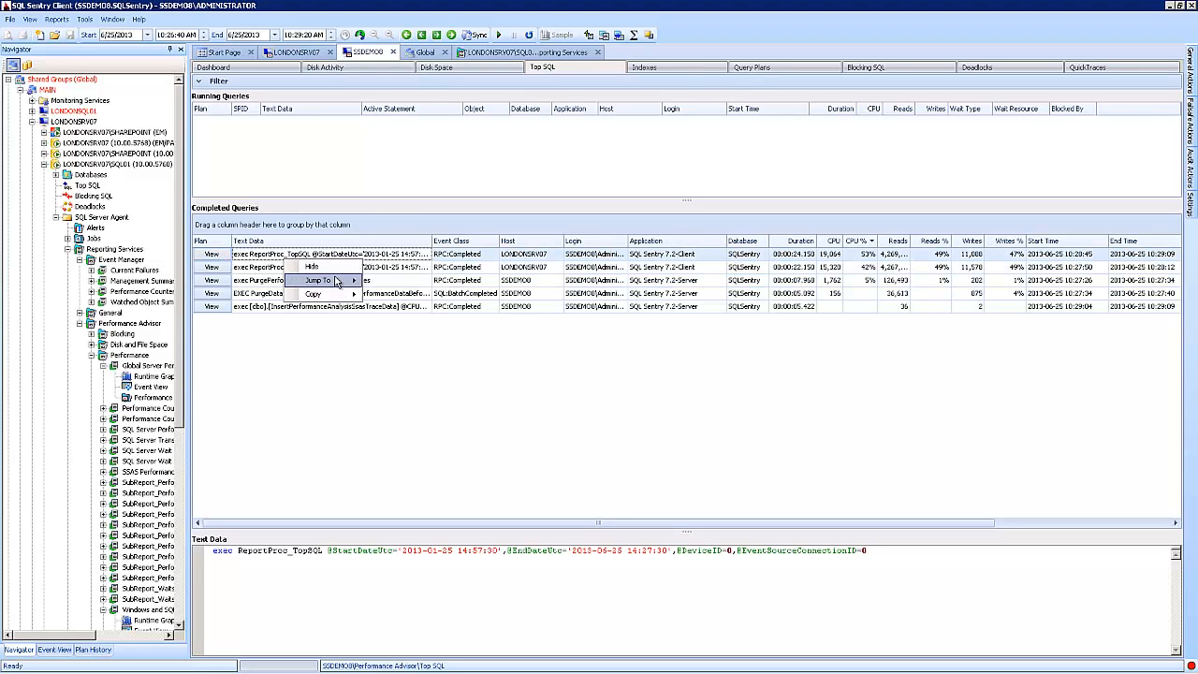
{"action": "mouse_move", "coordinate": [337, 282]}
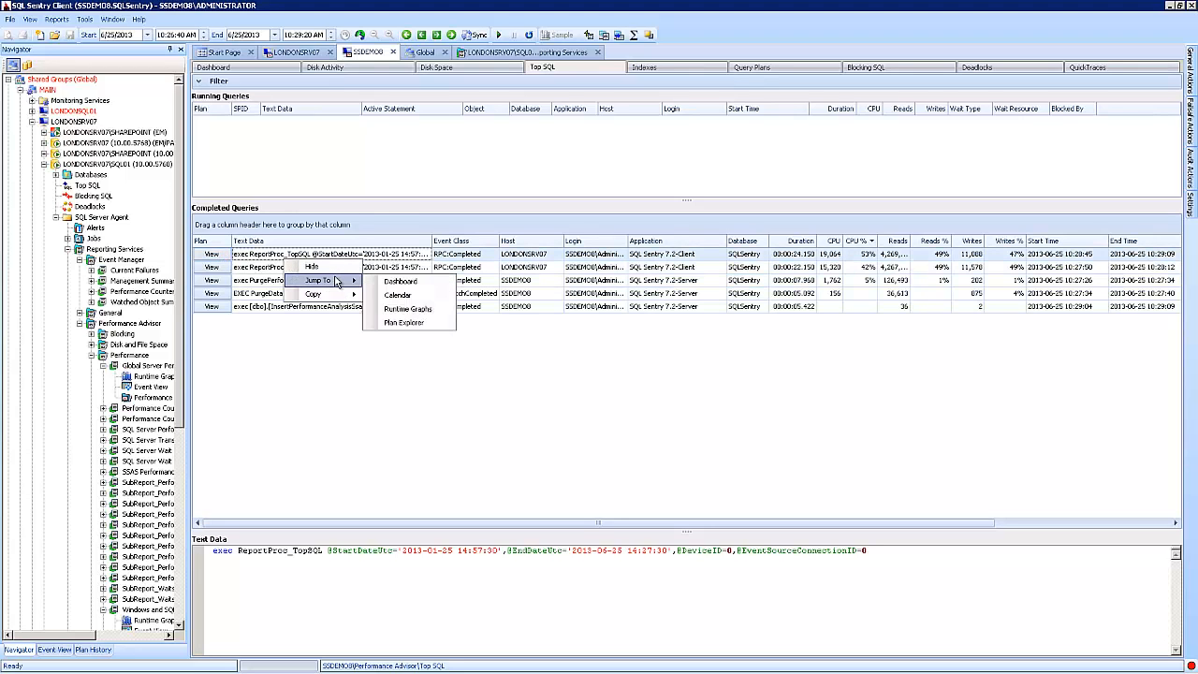
{"action": "left_click", "coordinate": [409, 284]}
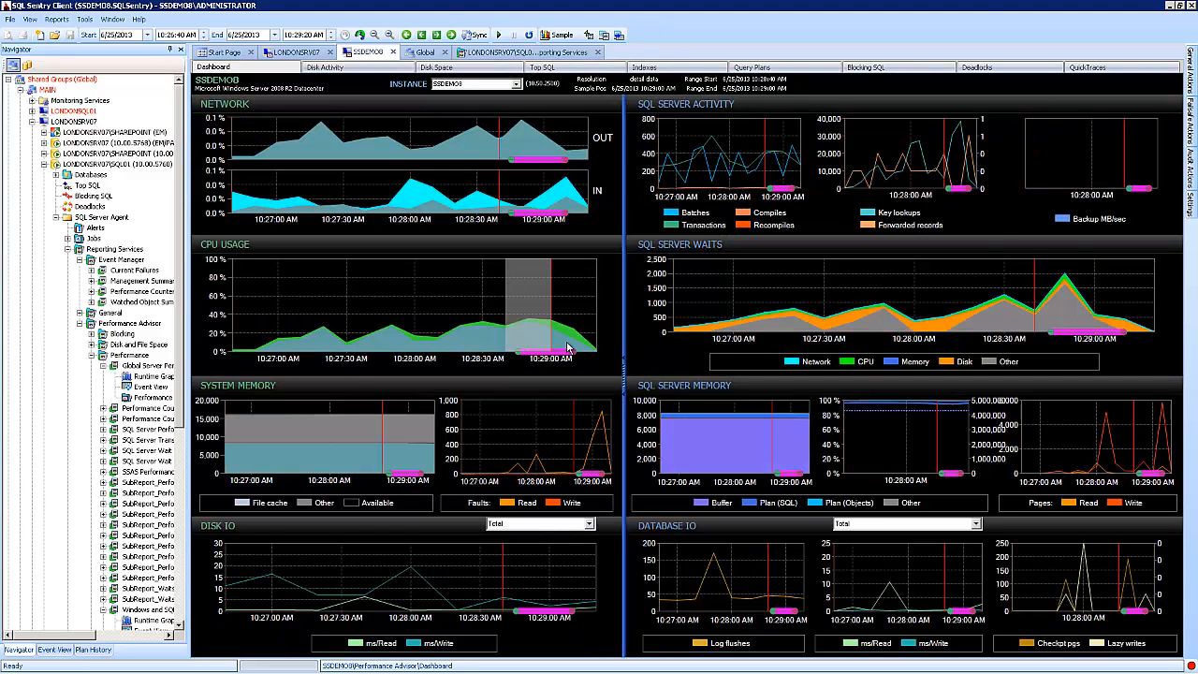
Step: Highlight the CPU usage from about 10:28:40 to 10:29:10 AM, display its range options, clear the range, and return to Top SQL
{"action": "left_click_drag", "start_coordinate": [568, 347], "coordinate": [575, 349]}
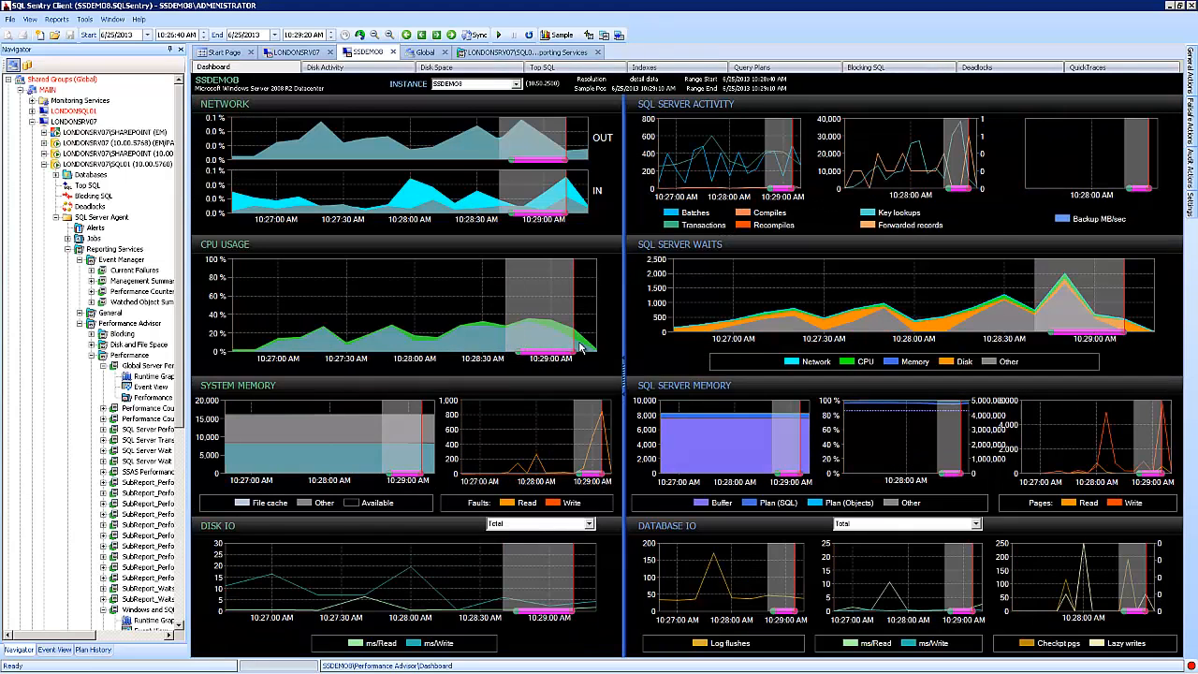
{"action": "right_click", "coordinate": [583, 345]}
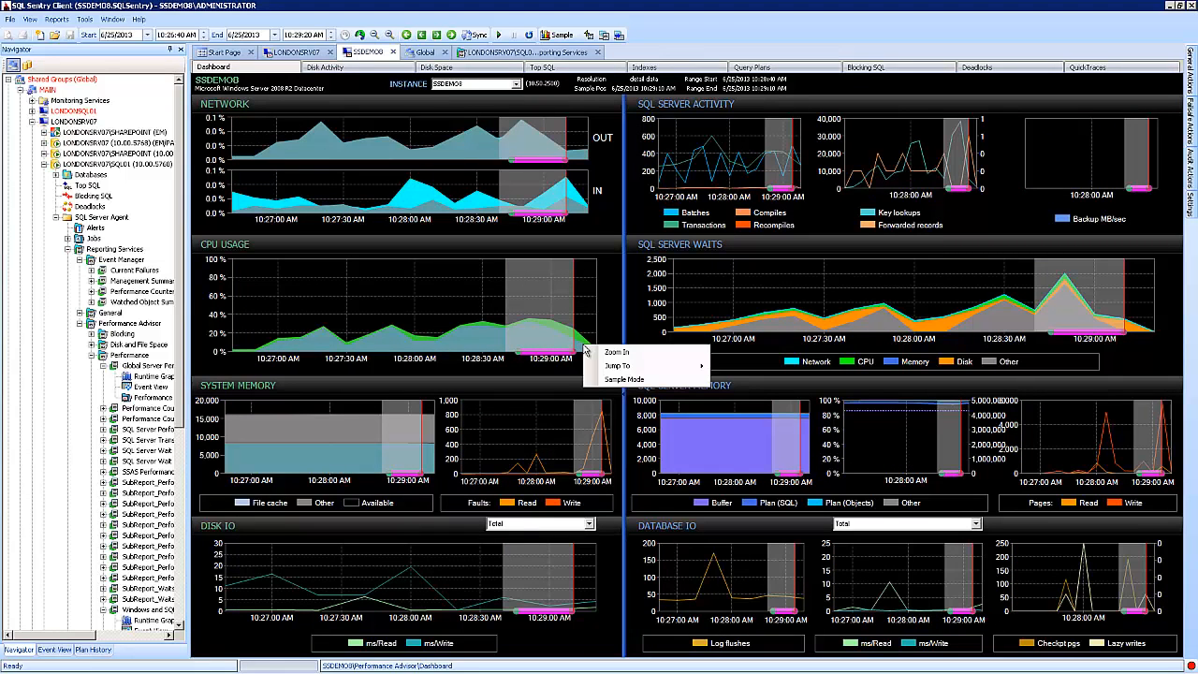
{"action": "left_click", "coordinate": [567, 329]}
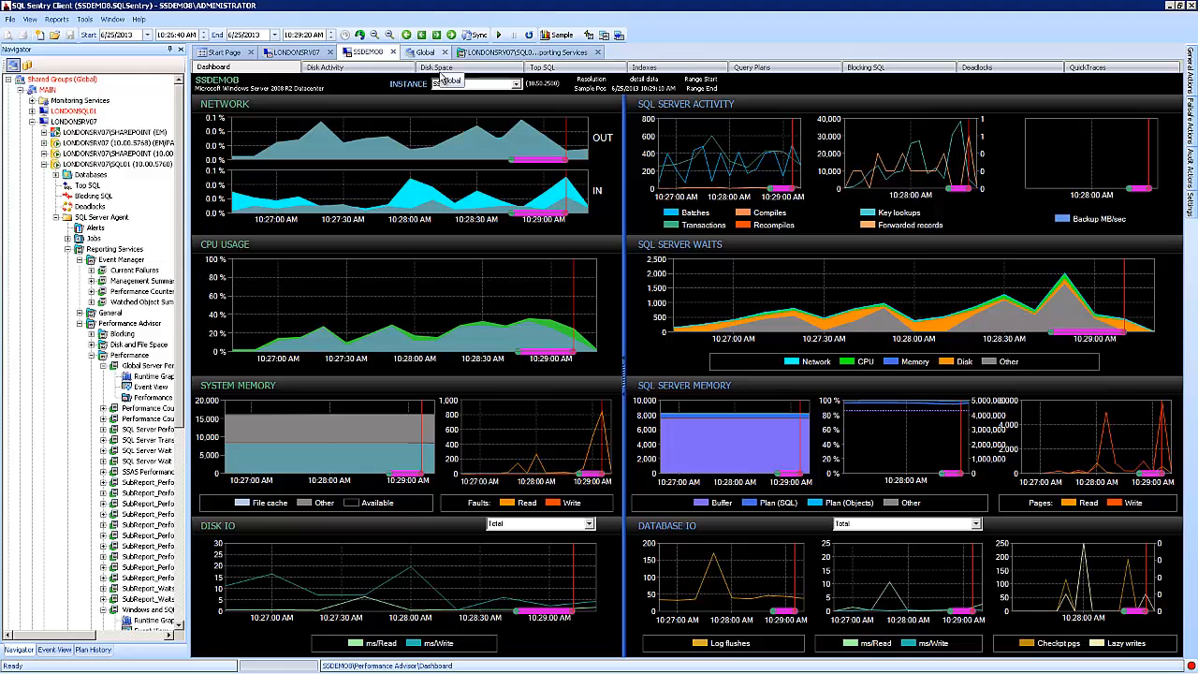
{"action": "left_click", "coordinate": [560, 69]}
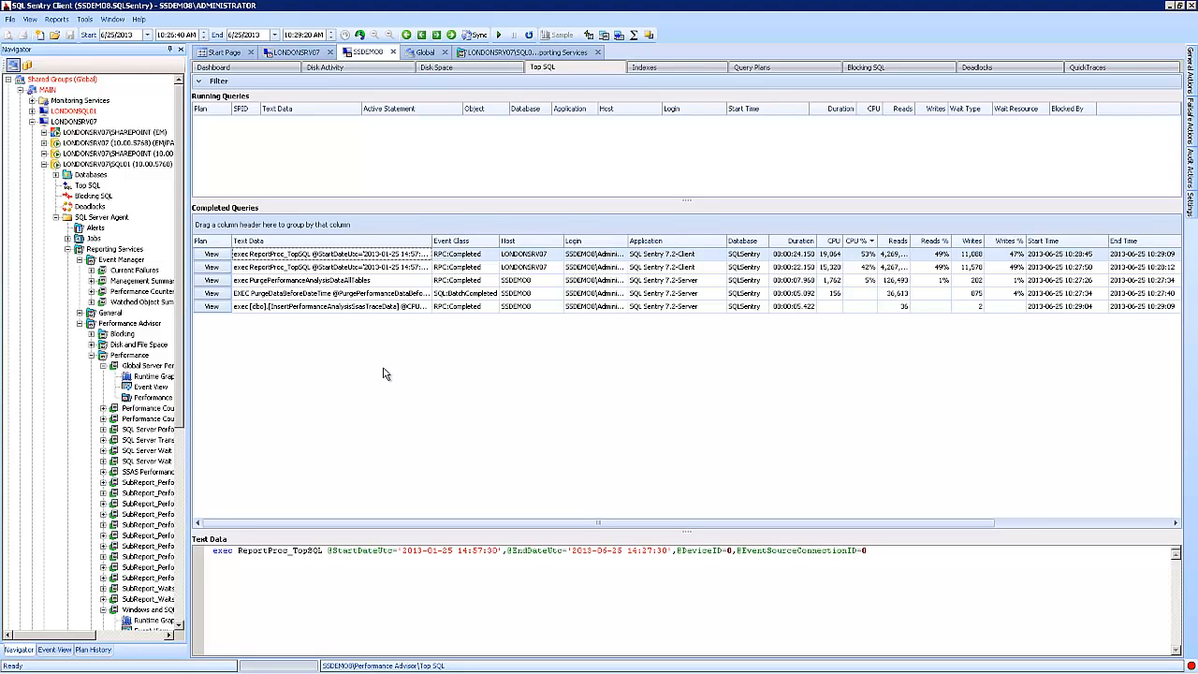
Step: Switch to the LONDONSRV07 Reporting Services calendar and view the details of several 10:27 AM report events
{"action": "left_click", "coordinate": [526, 52]}
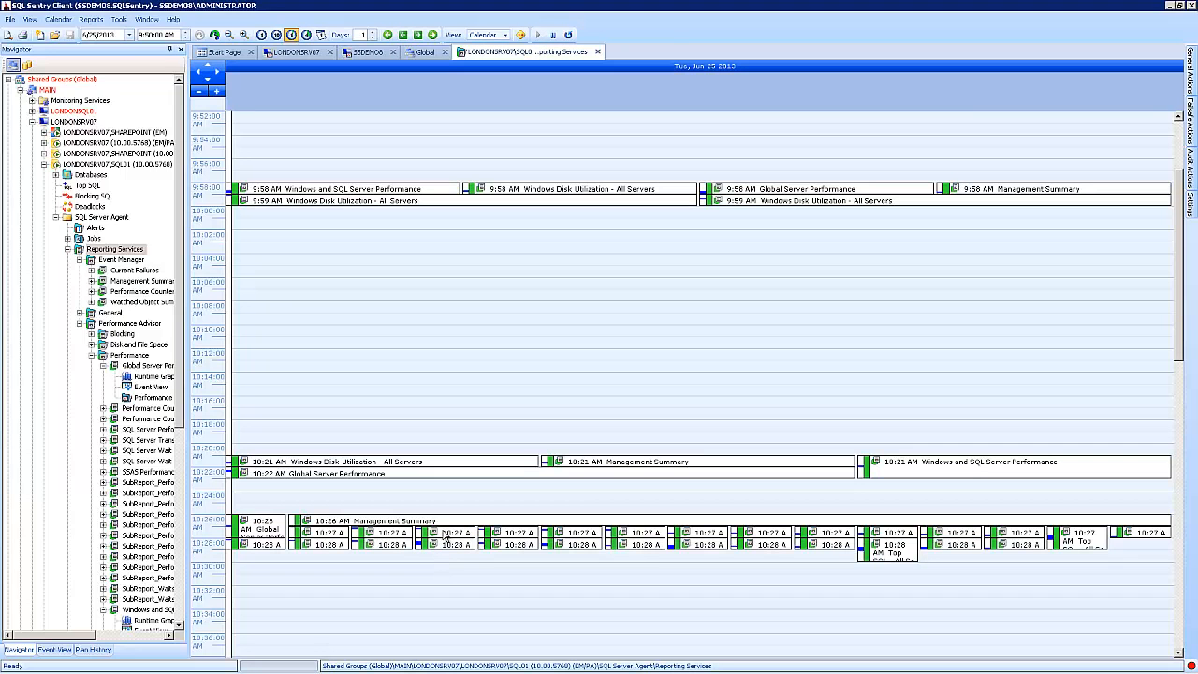
{"action": "mouse_move", "coordinate": [463, 541]}
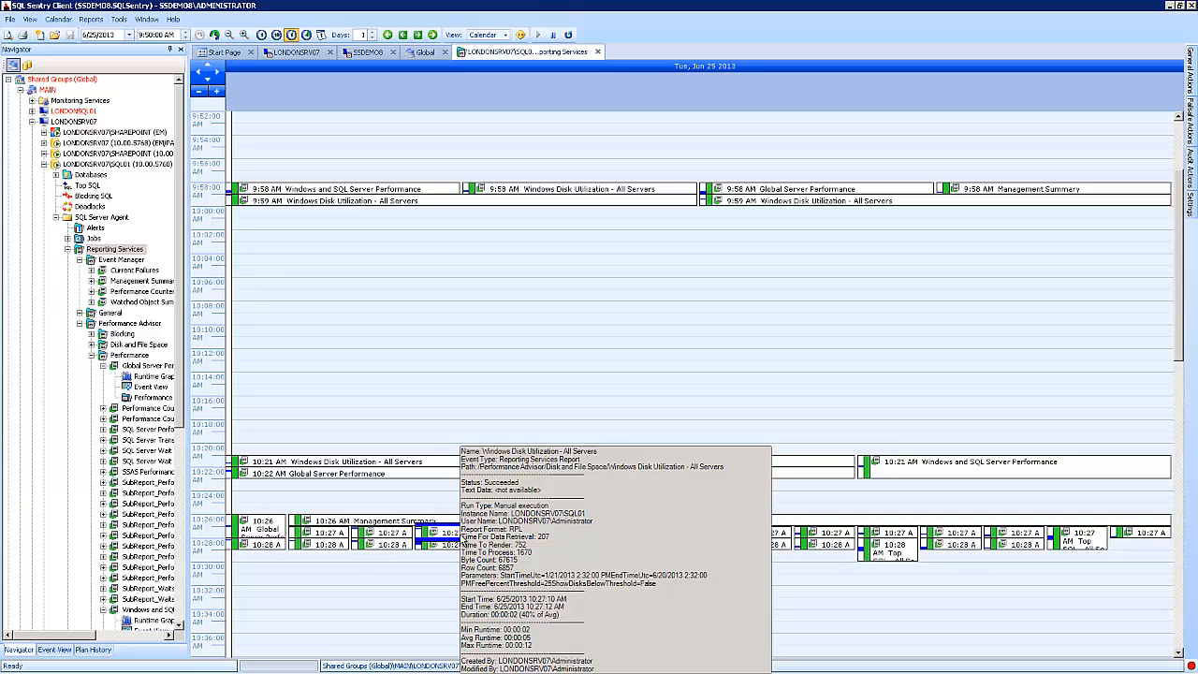
{"action": "mouse_move", "coordinate": [400, 535]}
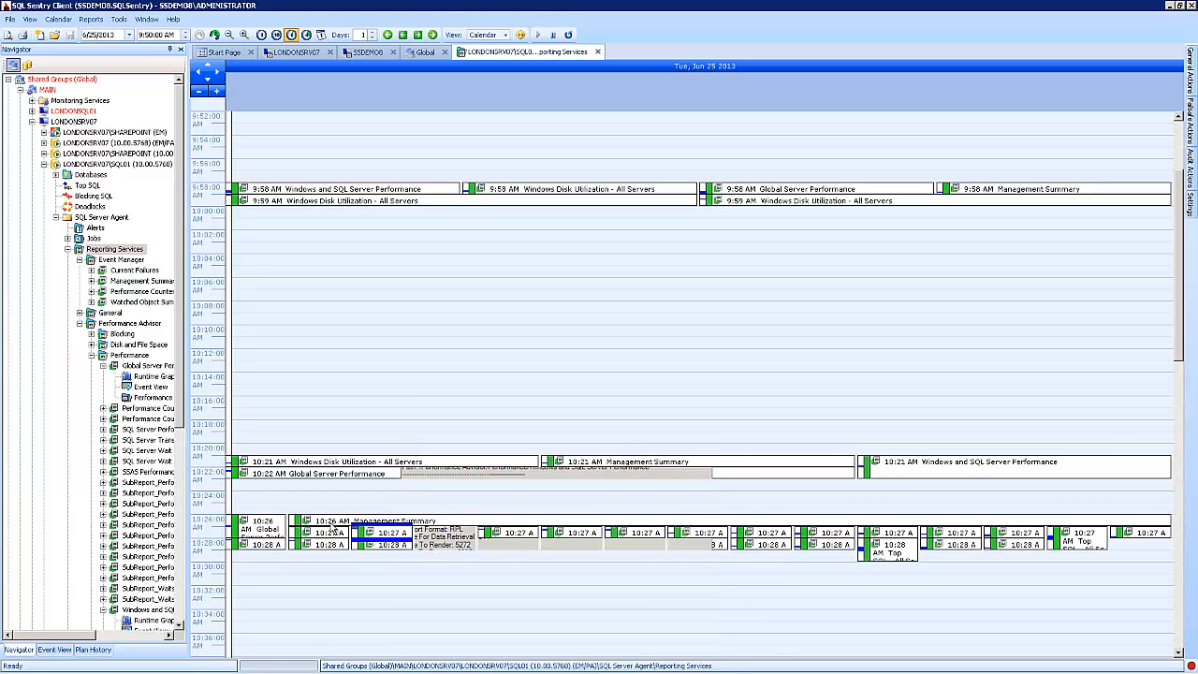
{"action": "mouse_move", "coordinate": [331, 537]}
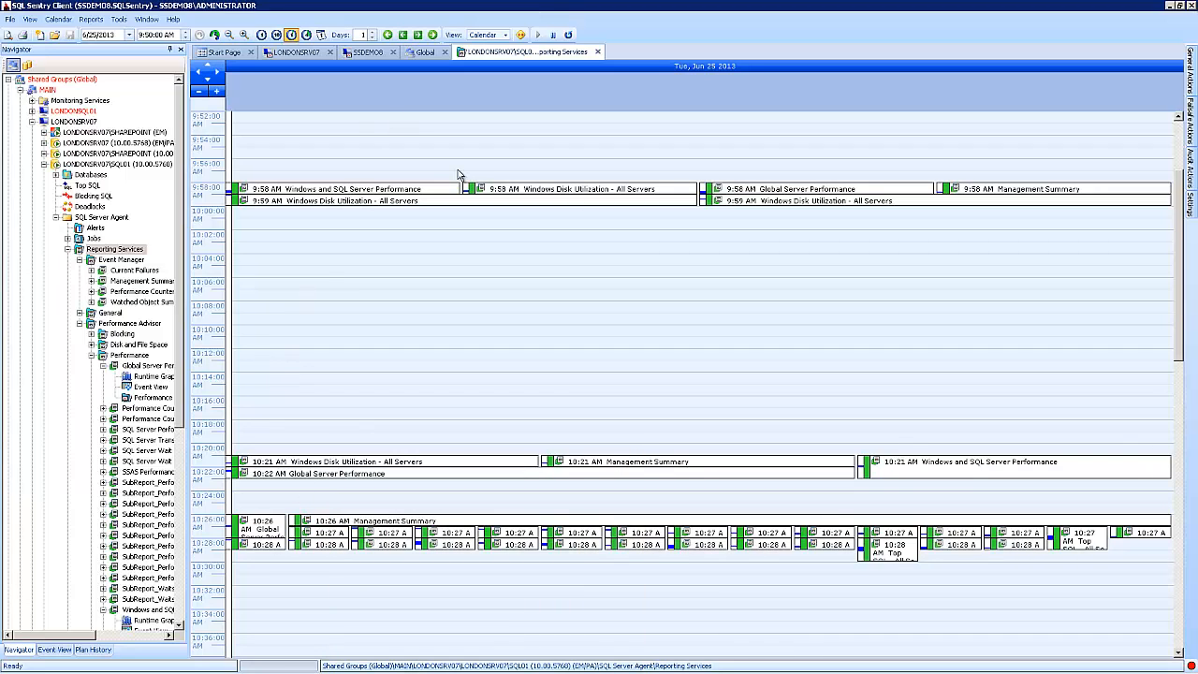
Step: Return to SSDEMO8's Top SQL and compare the durations of the two ReportProc_TopSQL queries
{"action": "left_click", "coordinate": [379, 54]}
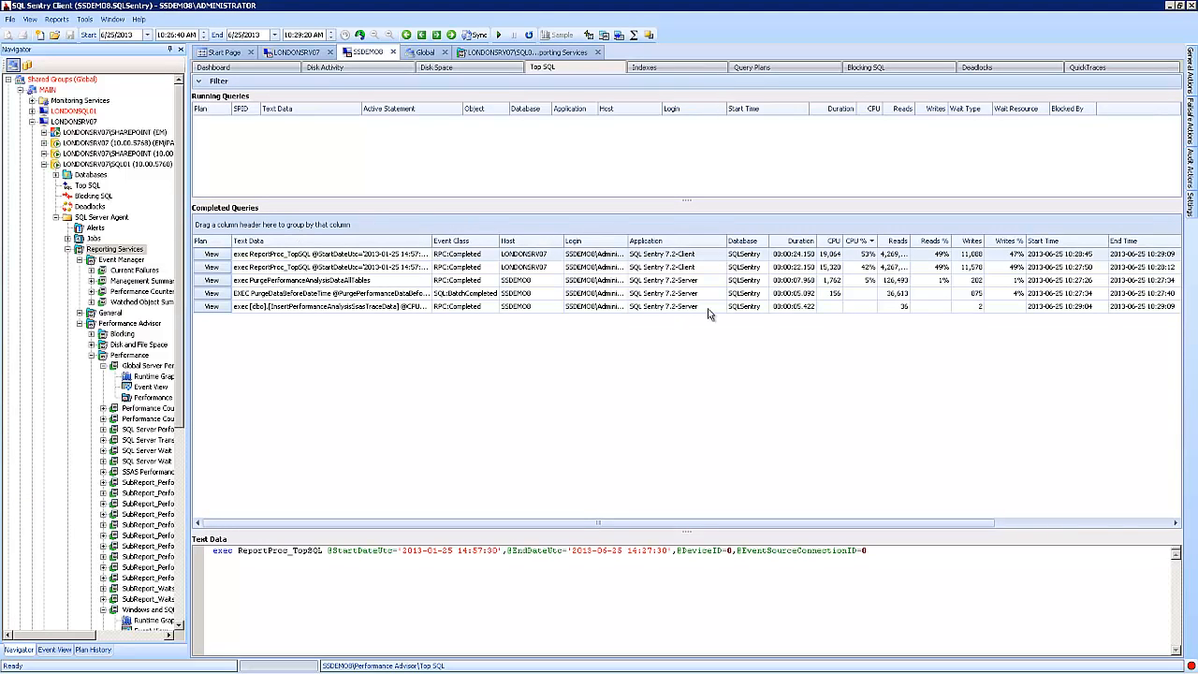
{"action": "left_click", "coordinate": [792, 255]}
{"action": "left_click", "coordinate": [794, 268]}
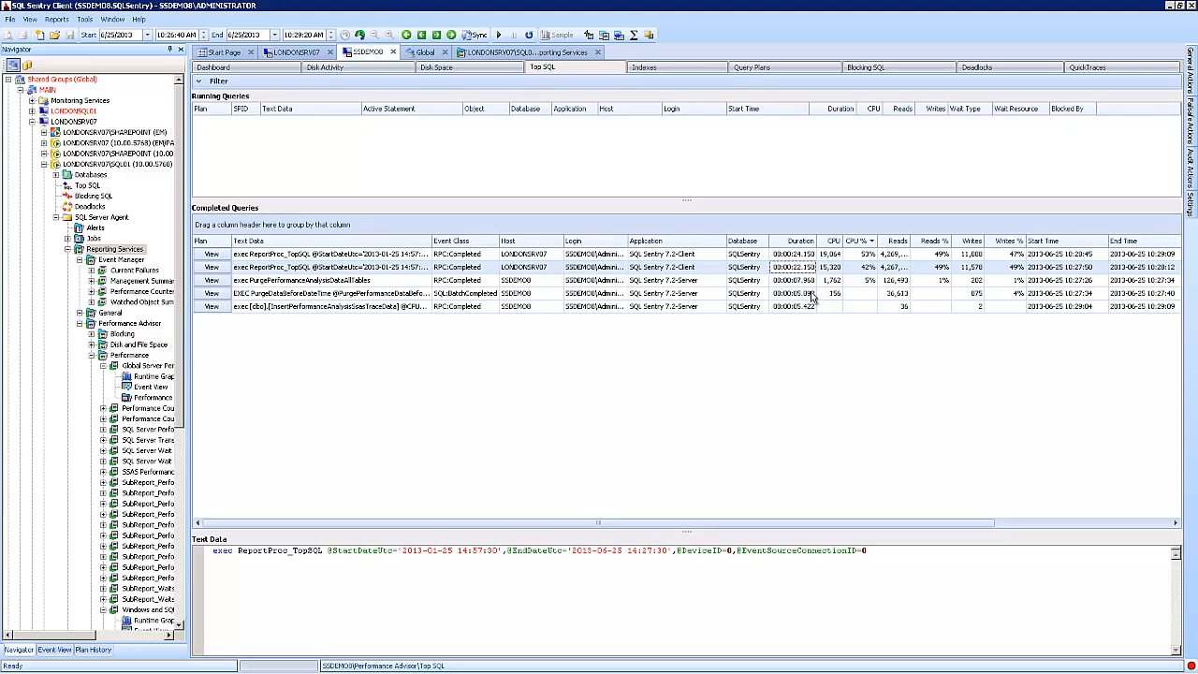
{"action": "left_click", "coordinate": [333, 257]}
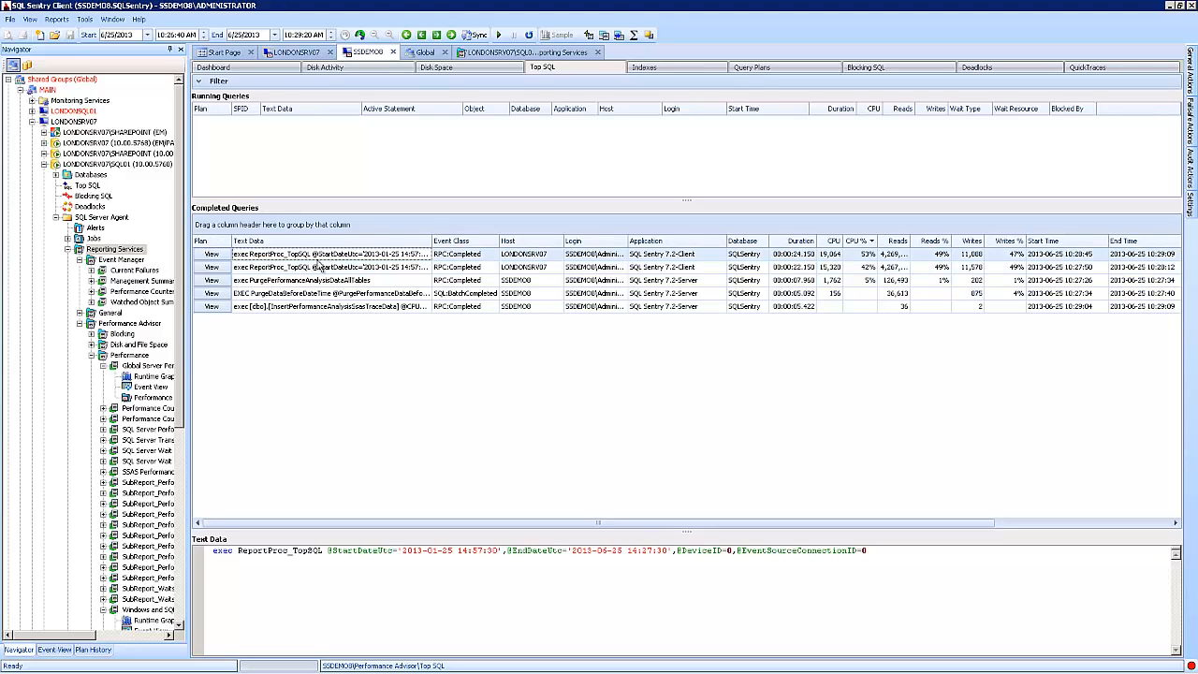
Step: View the execution plan of the first ReportProc_TopSQL query and examine the SELECT TOP 15 statement's estimated and actual rows
{"action": "left_click", "coordinate": [212, 255]}
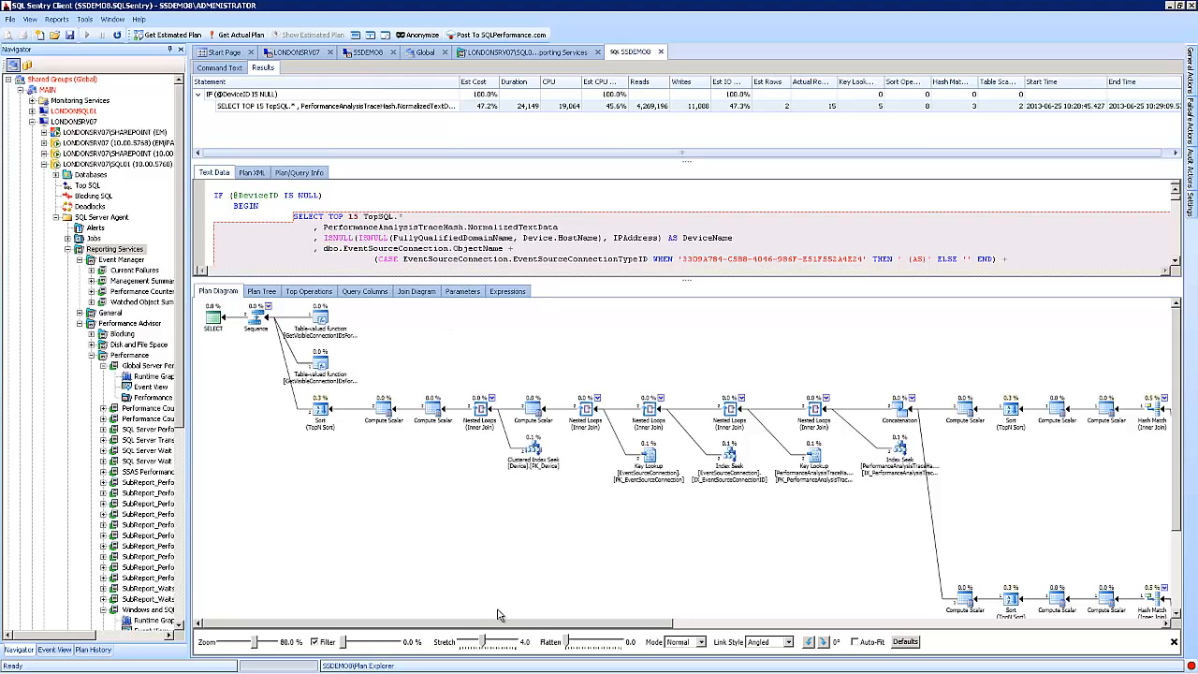
{"action": "left_click", "coordinate": [779, 108]}
{"action": "left_click", "coordinate": [820, 108]}
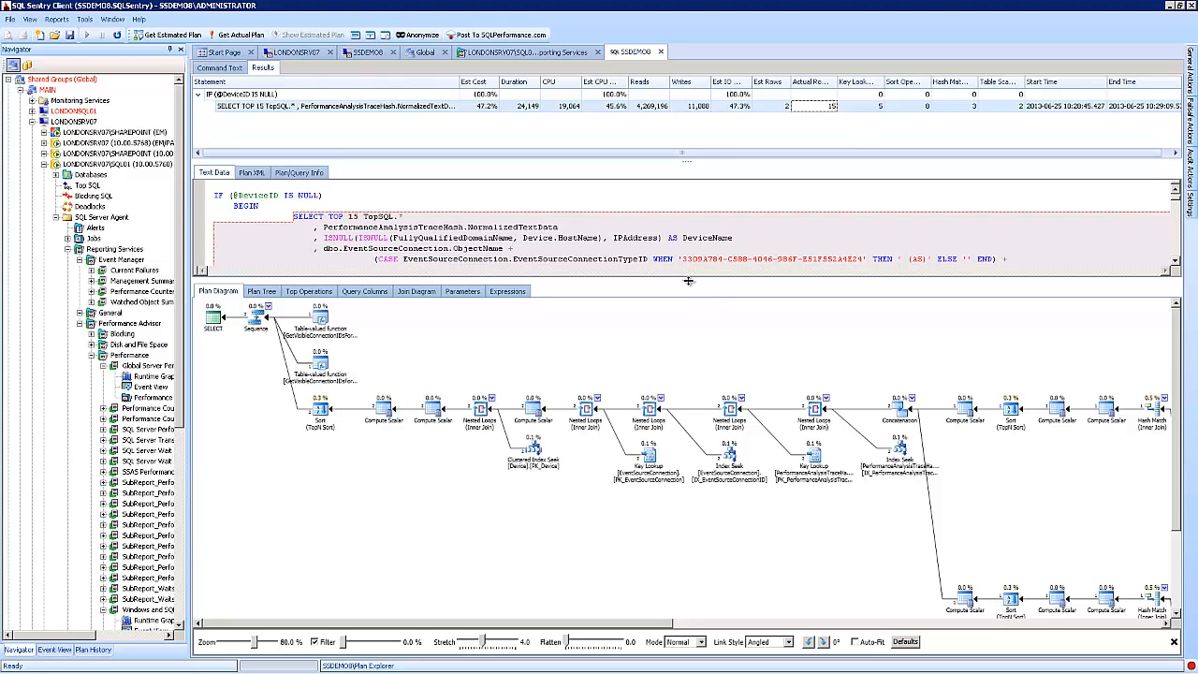
Step: Enlarge the plan diagram and examine its costliest operators: the IX_QueryPlanLookup Index Seek, the highlighted Nested Loops, and the Table Spool
{"action": "left_click_drag", "start_coordinate": [690, 280], "coordinate": [690, 228]}
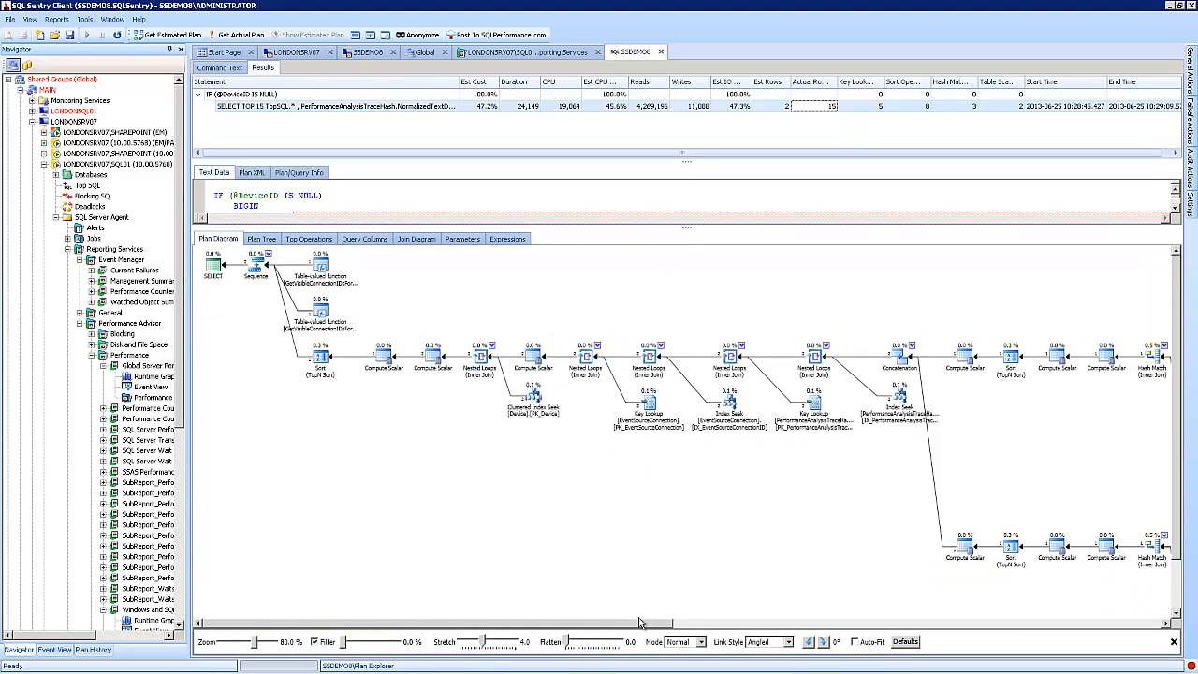
{"action": "left_click_drag", "start_coordinate": [644, 622], "coordinate": [1088, 629]}
{"action": "left_click", "coordinate": [978, 566]}
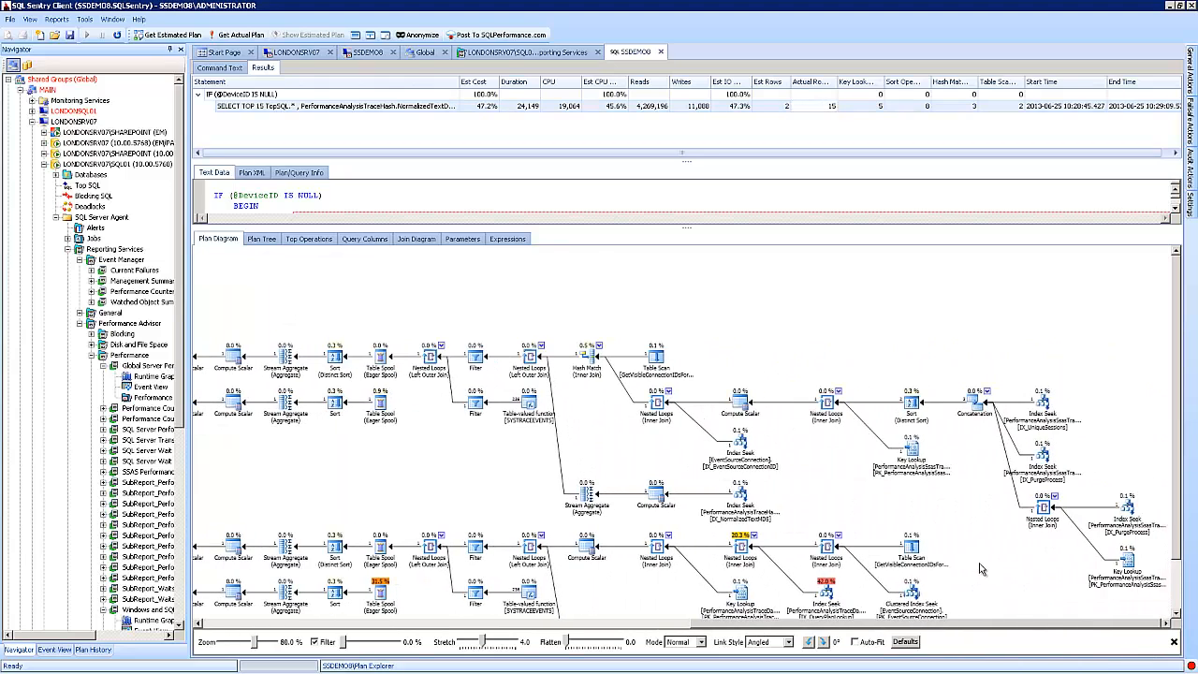
{"action": "scroll", "coordinate": [980, 568], "scroll_direction": "down", "scroll_amount": 2}
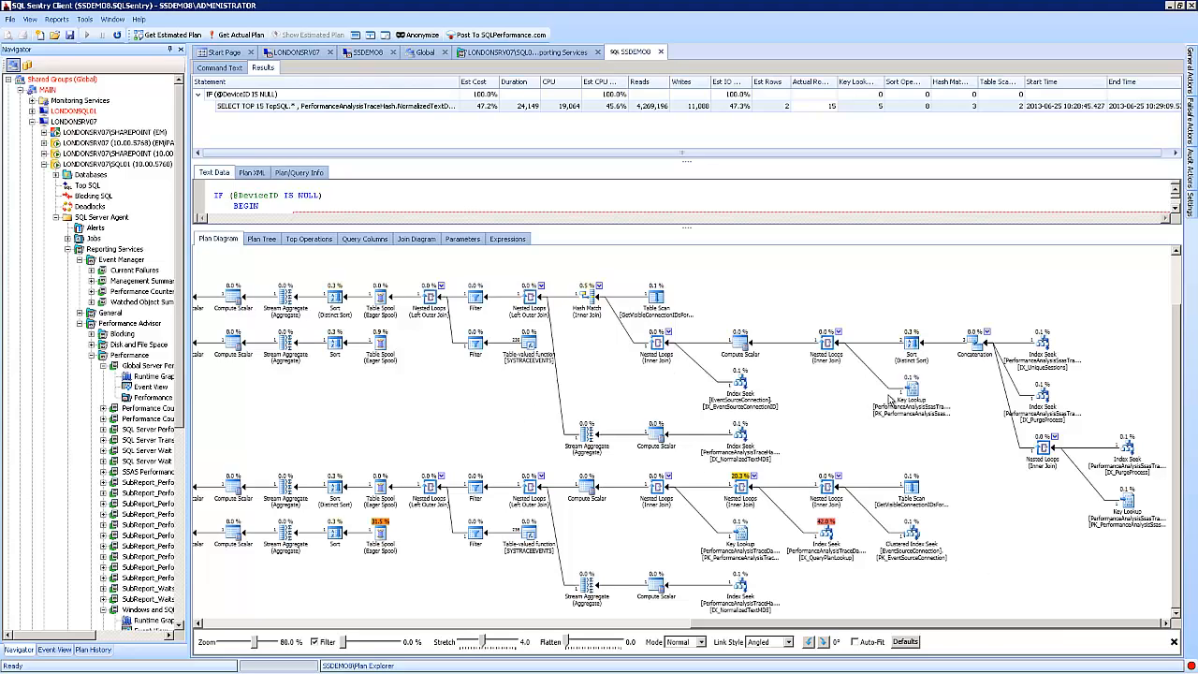
{"action": "left_click", "coordinate": [827, 535]}
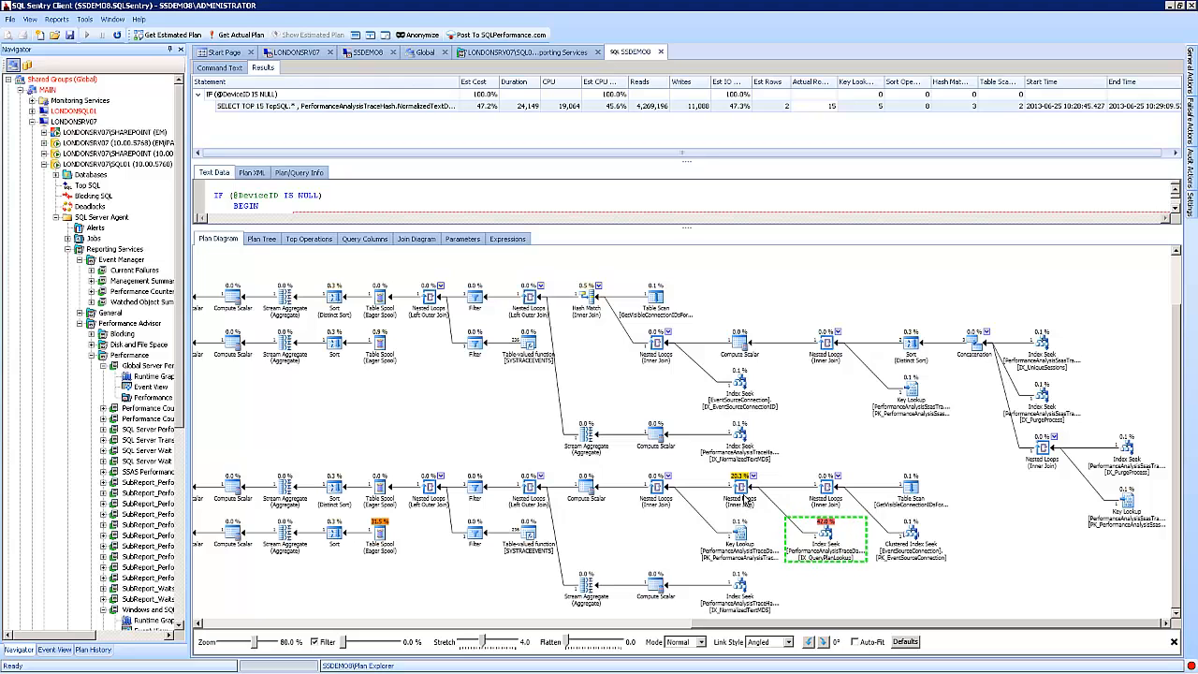
{"action": "left_click", "coordinate": [742, 490]}
{"action": "left_click", "coordinate": [379, 534]}
{"action": "left_click_drag", "start_coordinate": [576, 620], "coordinate": [426, 613]}
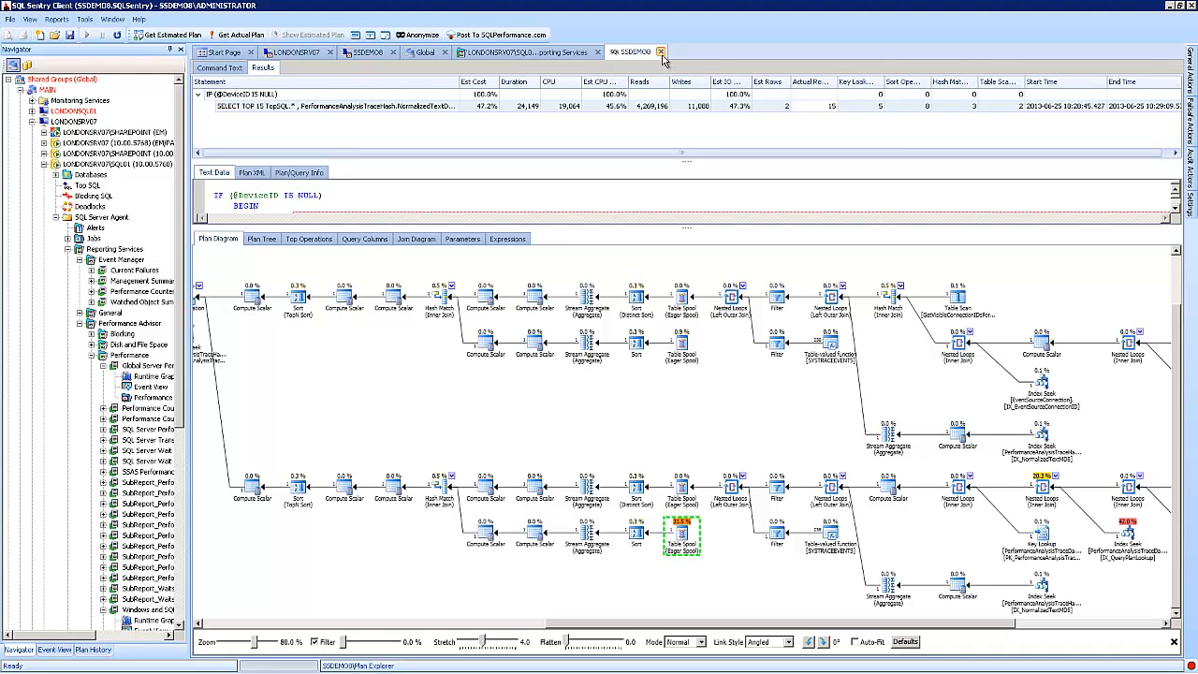
Step: Close the execution plan, widen the Text Data column of the completed queries, and select the second ReportProc_TopSQL query
{"action": "left_click", "coordinate": [661, 52]}
{"action": "left_click_drag", "start_coordinate": [432, 240], "coordinate": [607, 241]}
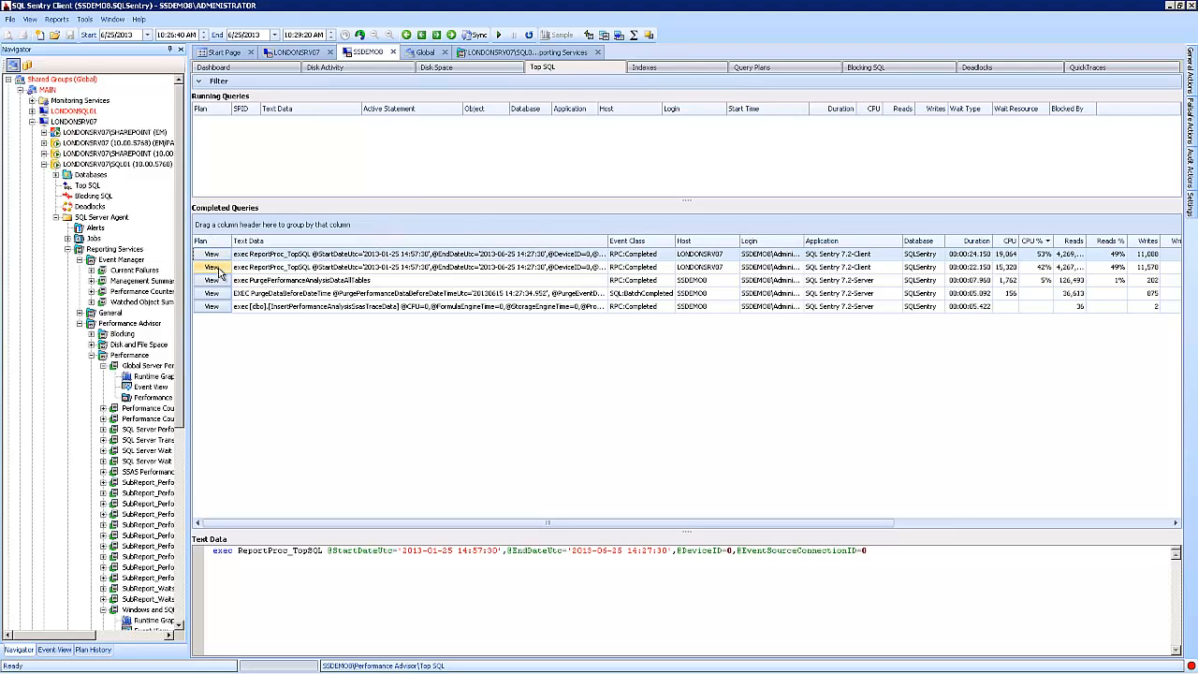
{"action": "left_click", "coordinate": [491, 270]}
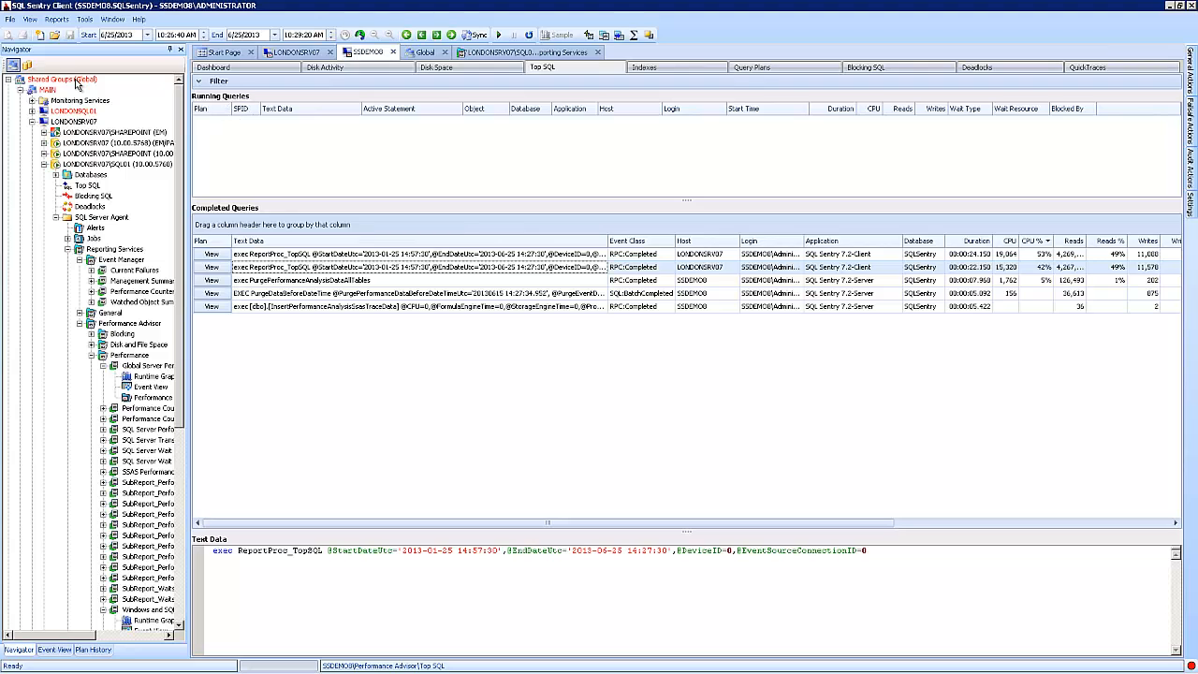
Step: Collapse LONDONSRV07 in the tree and review the MAIN site's available actions and its monitored computers
{"action": "left_click", "coordinate": [31, 122]}
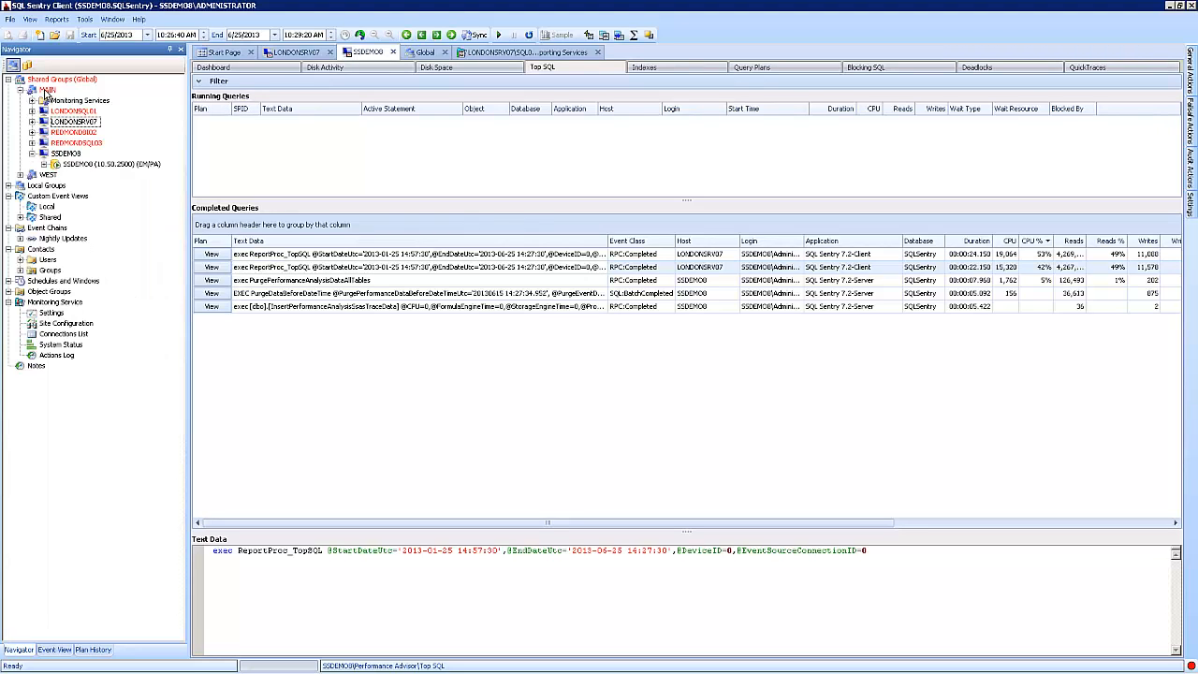
{"action": "right_click", "coordinate": [46, 91]}
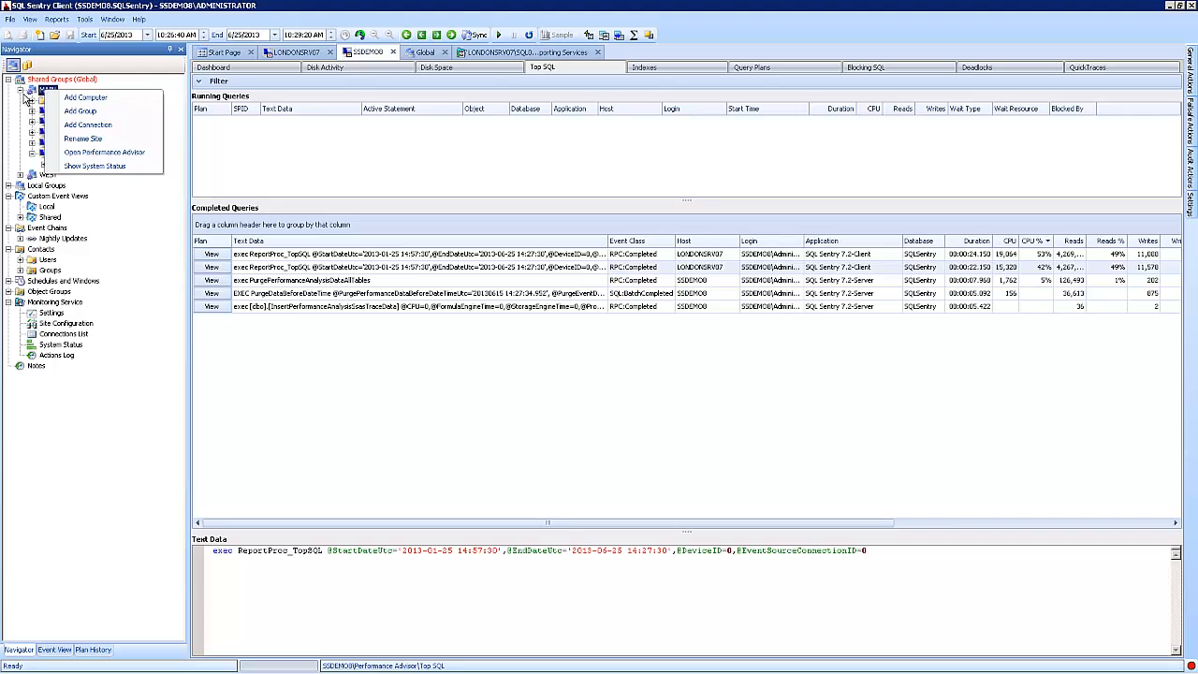
{"action": "left_click", "coordinate": [12, 127]}
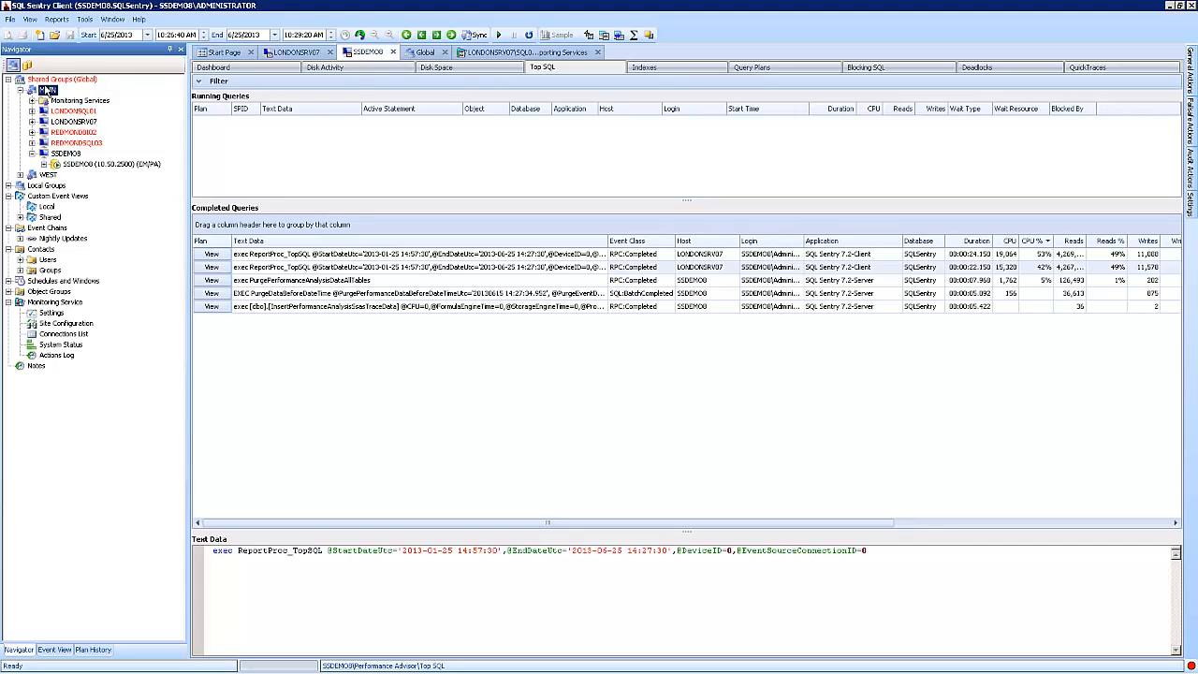
{"action": "left_click", "coordinate": [62, 154]}
{"action": "left_click", "coordinate": [64, 144]}
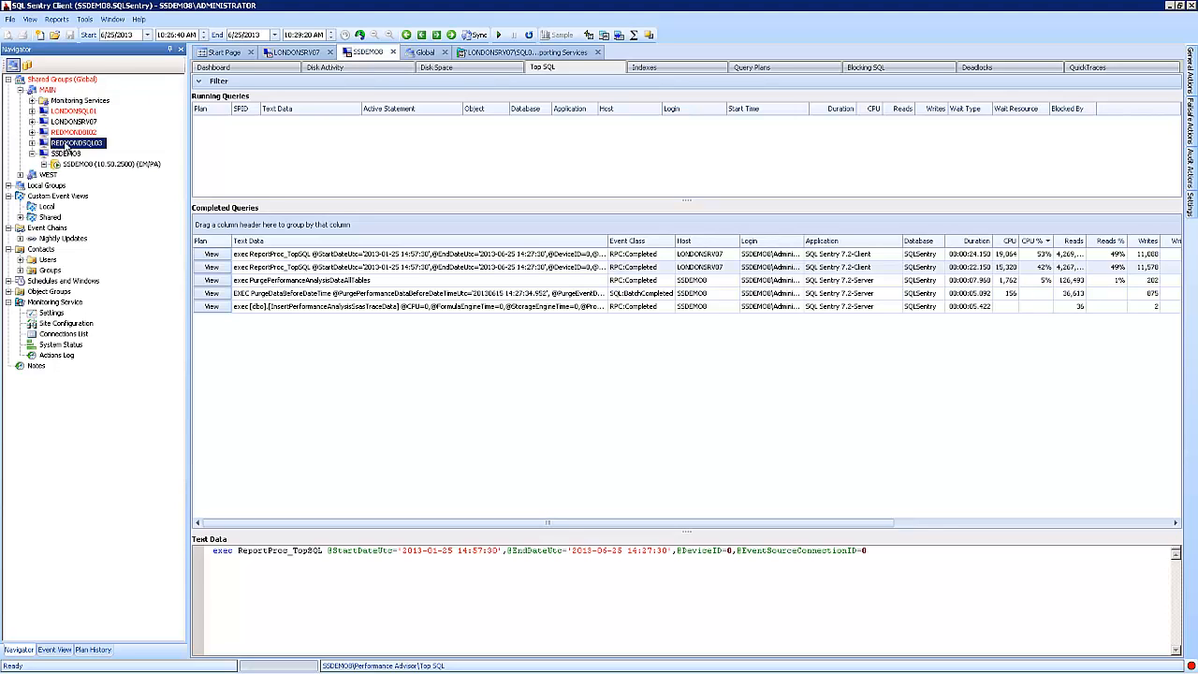
{"action": "left_click", "coordinate": [65, 133]}
{"action": "left_click", "coordinate": [65, 122]}
{"action": "left_click", "coordinate": [66, 112]}
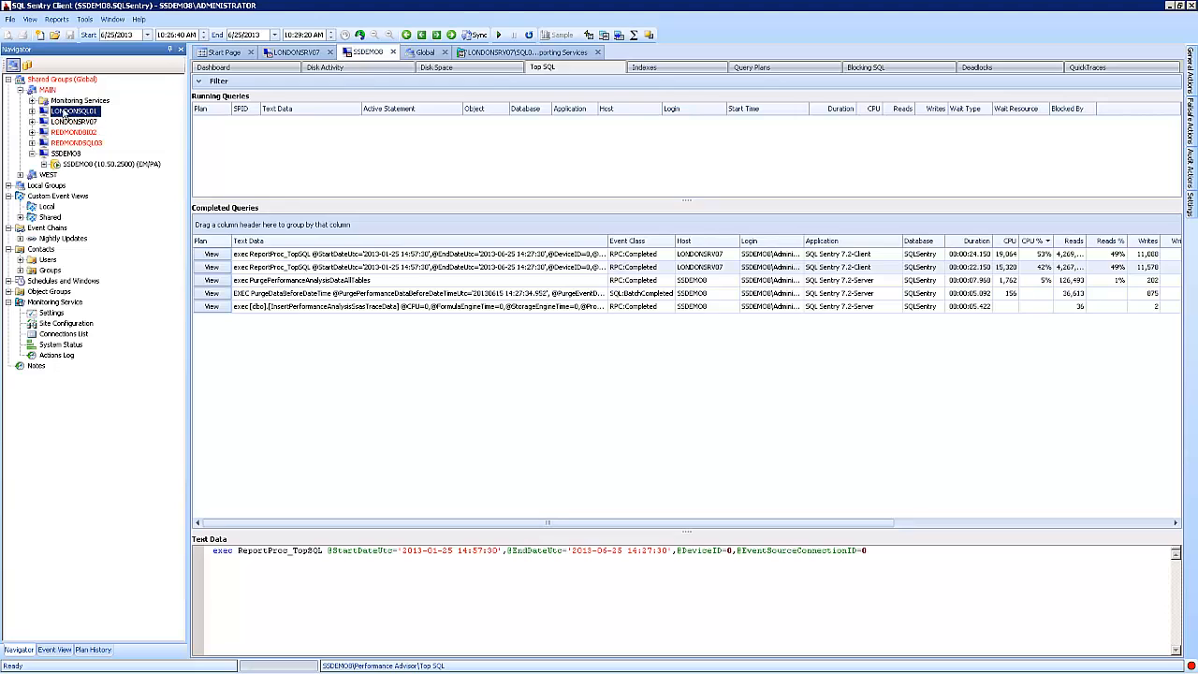
Step: Look into the WEST site and open the Performance Advisor overview for the MAIN site
{"action": "left_click", "coordinate": [20, 175]}
{"action": "left_click", "coordinate": [20, 175]}
{"action": "right_click", "coordinate": [47, 90]}
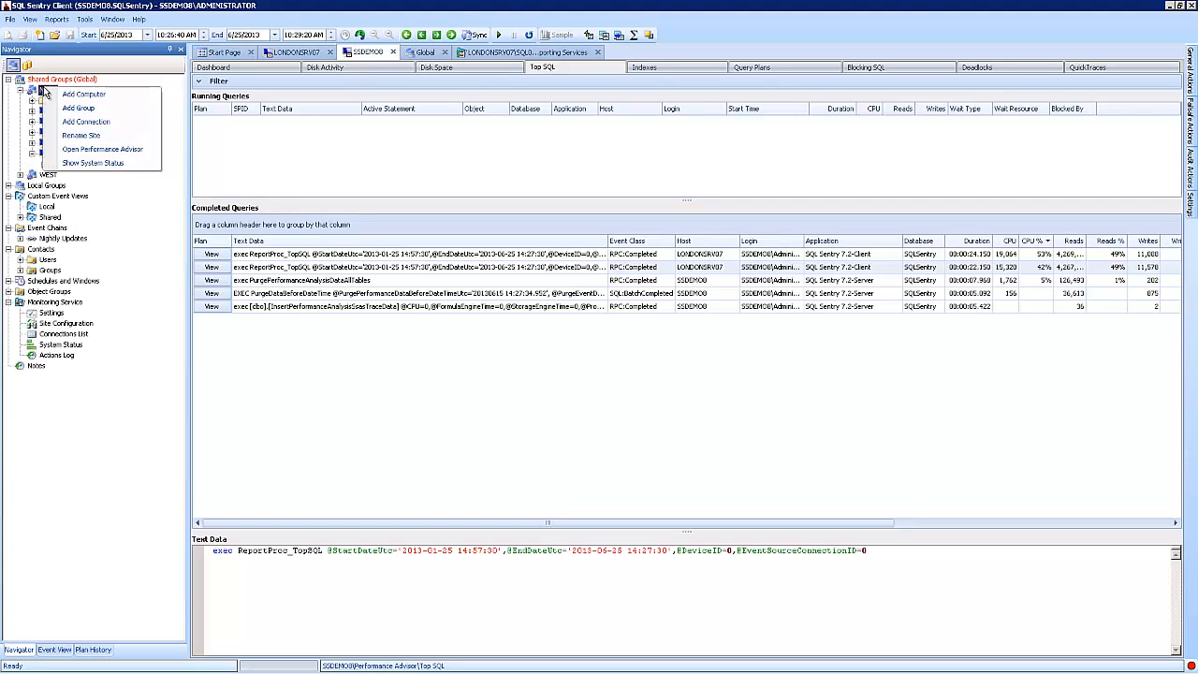
{"action": "left_click", "coordinate": [108, 153]}
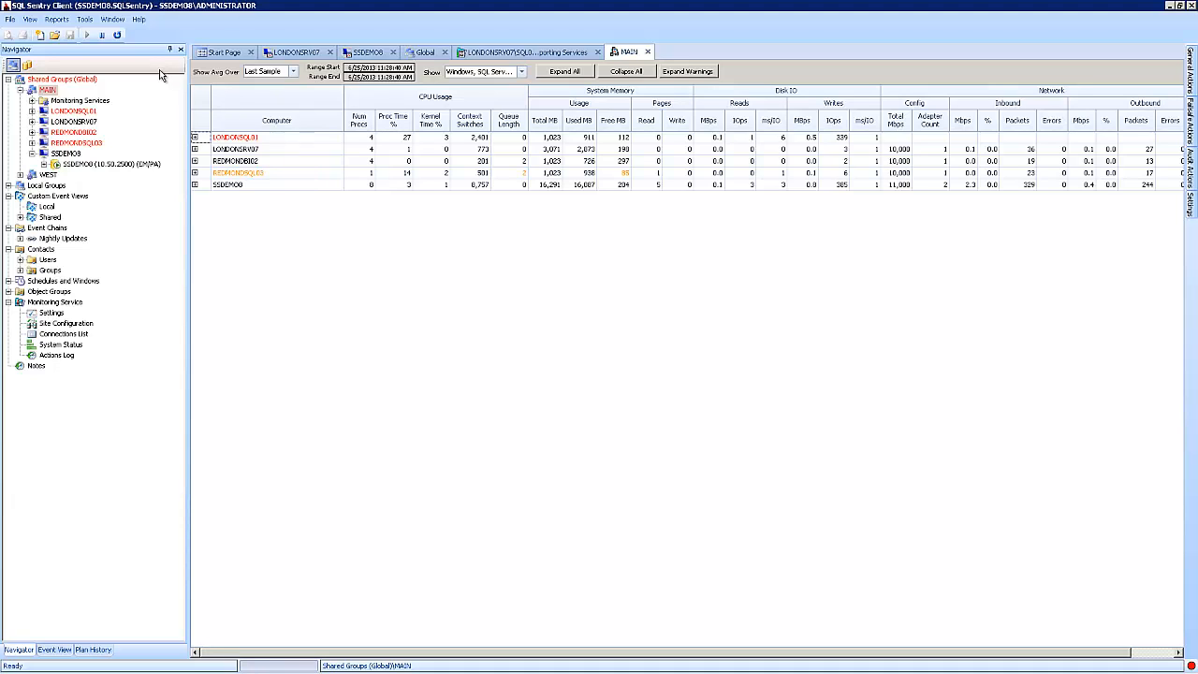
Step: Compare the total system memory of the MAIN site's computers, from LONDONSQL01 down to SSDEMO8
{"action": "left_click", "coordinate": [230, 184]}
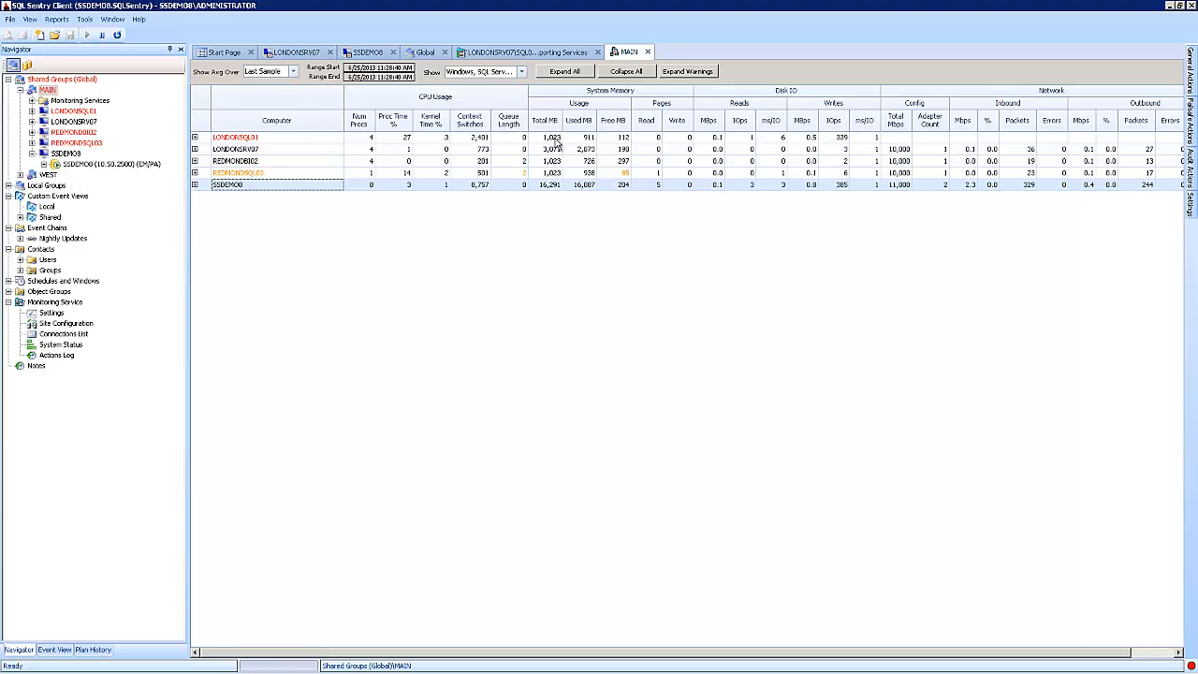
{"action": "left_click", "coordinate": [549, 173]}
{"action": "key", "text": "Up"}
{"action": "key", "text": "Up"}
{"action": "key", "text": "Up"}
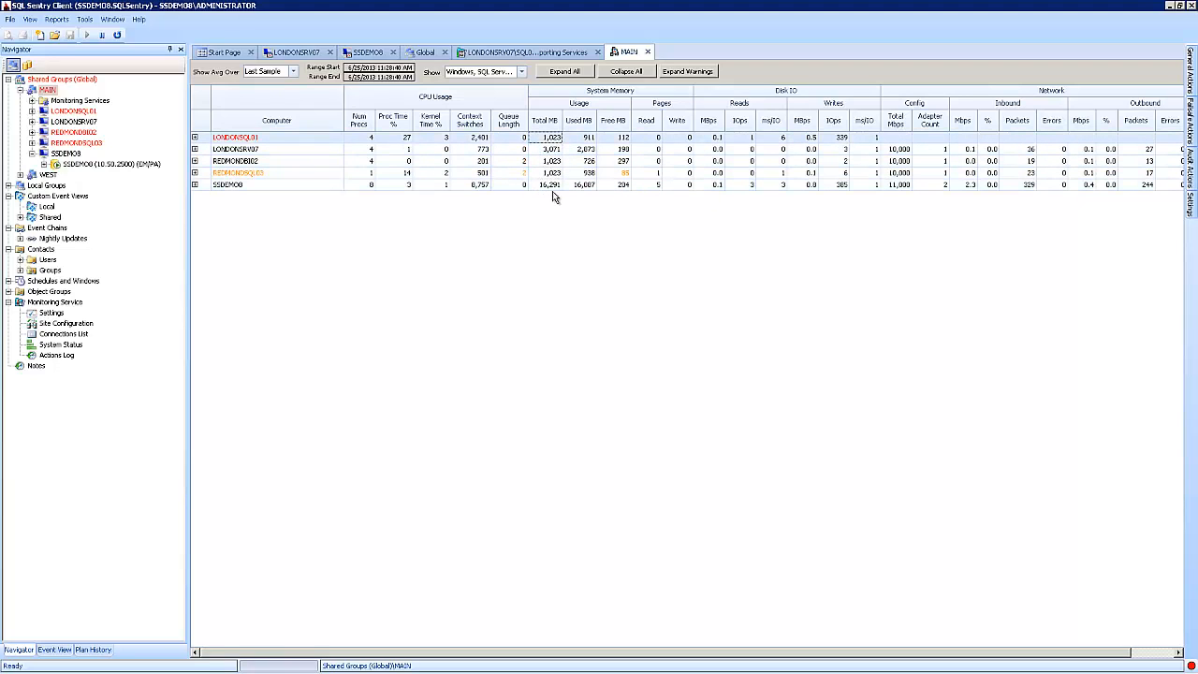
{"action": "left_click", "coordinate": [554, 188]}
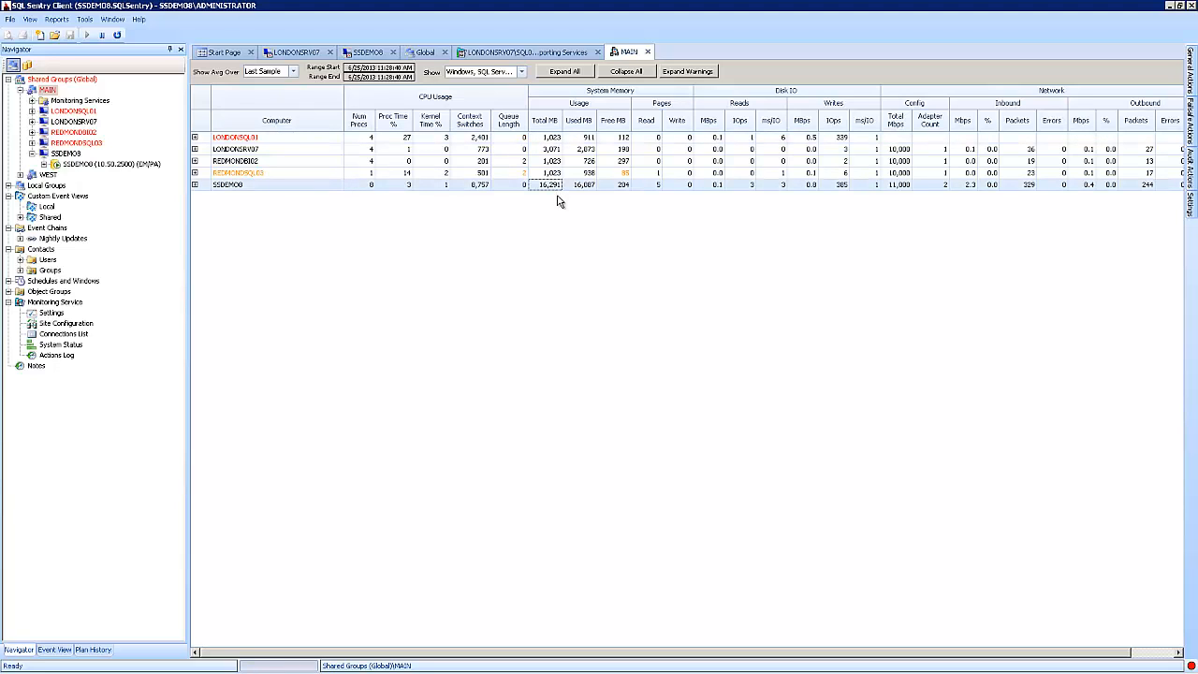
Step: Expand SSDEMO8 and its SQL Server connection to examine instance memory, activity, waits, and the operating system version
{"action": "left_click", "coordinate": [195, 184]}
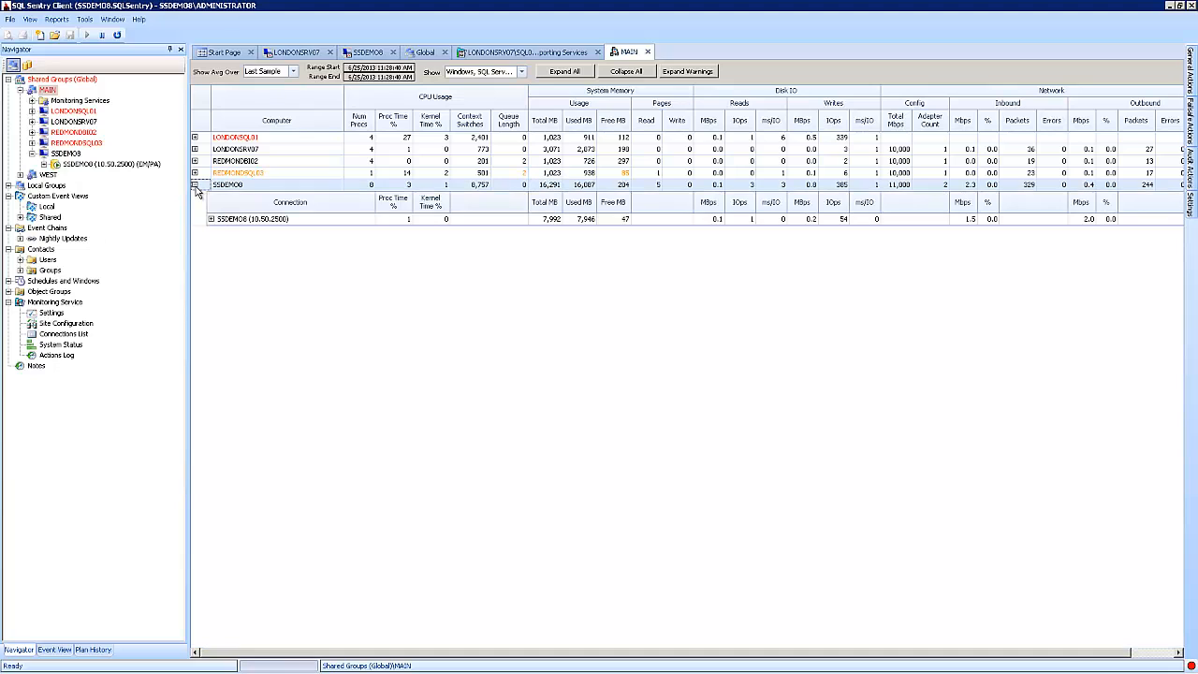
{"action": "left_click", "coordinate": [275, 220]}
{"action": "left_click", "coordinate": [552, 223]}
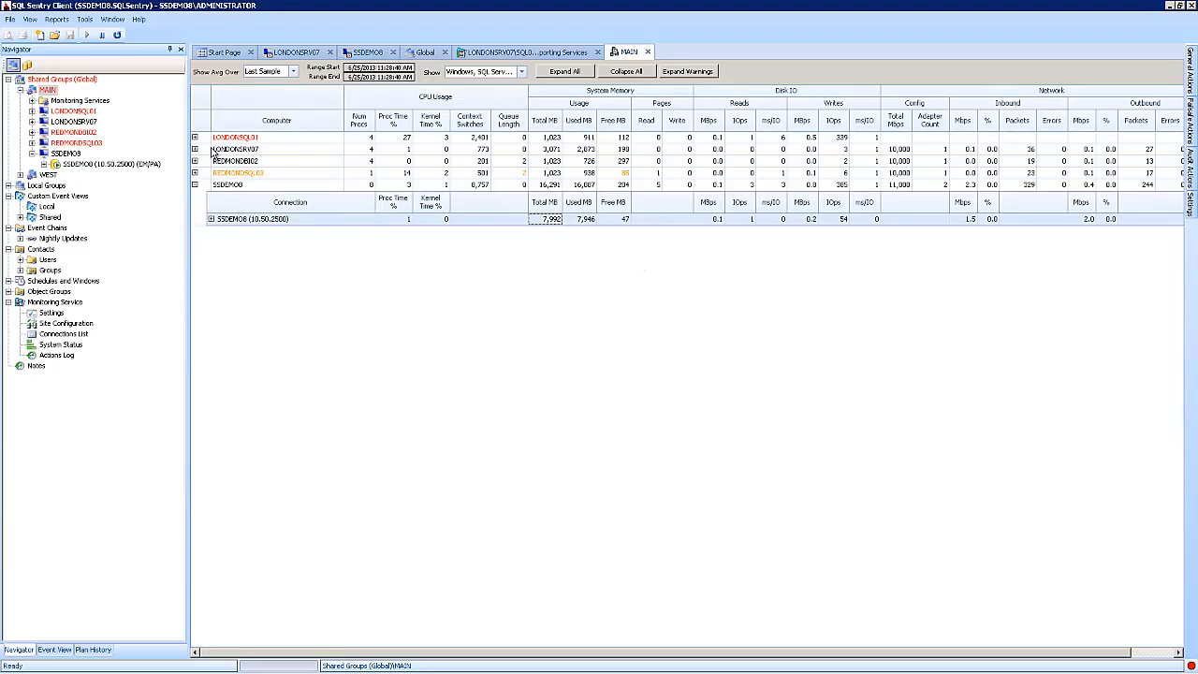
{"action": "left_click", "coordinate": [212, 221]}
{"action": "left_click", "coordinate": [211, 220]}
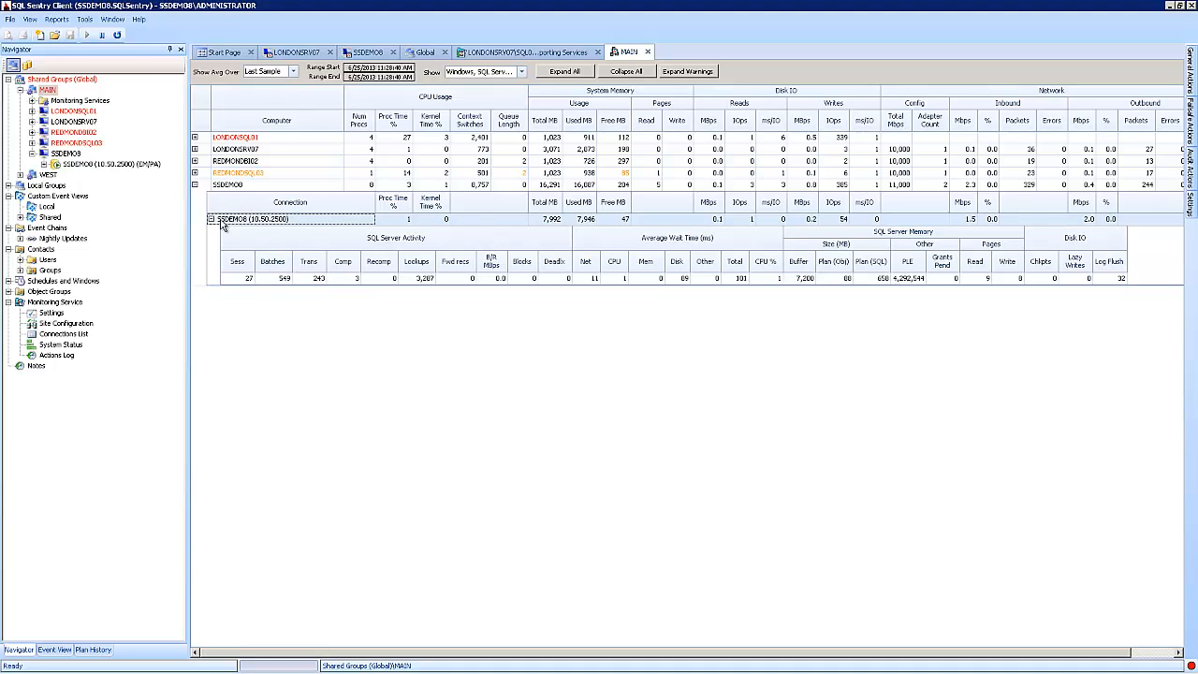
{"action": "mouse_move", "coordinate": [223, 194]}
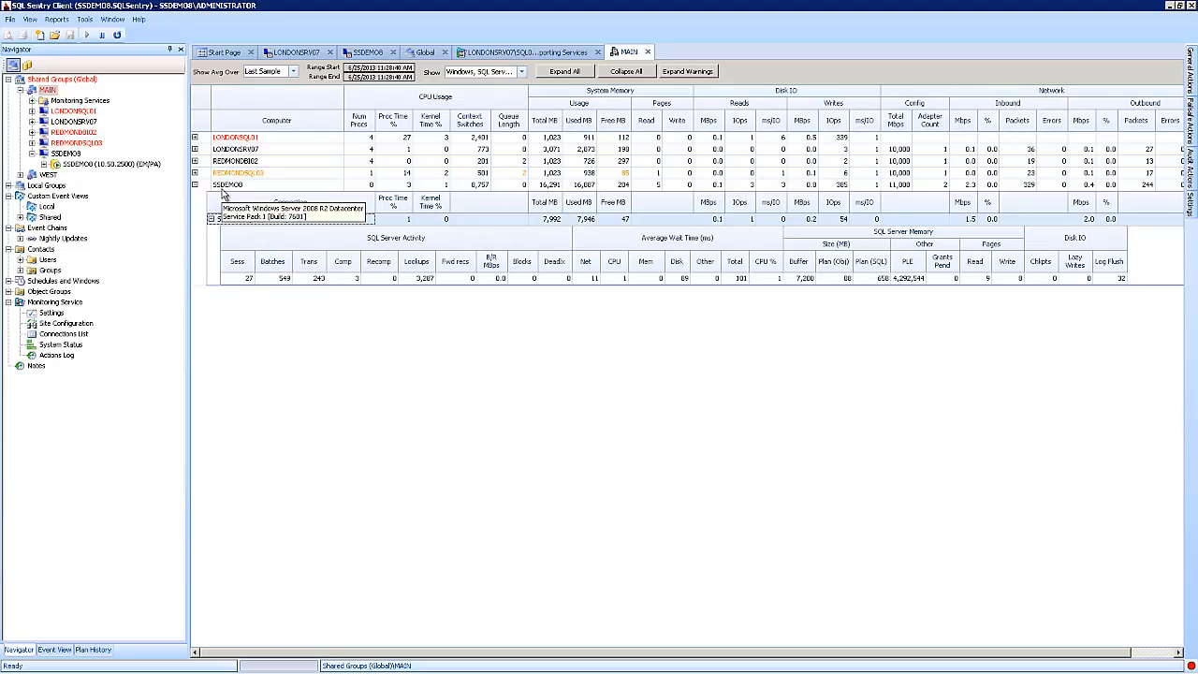
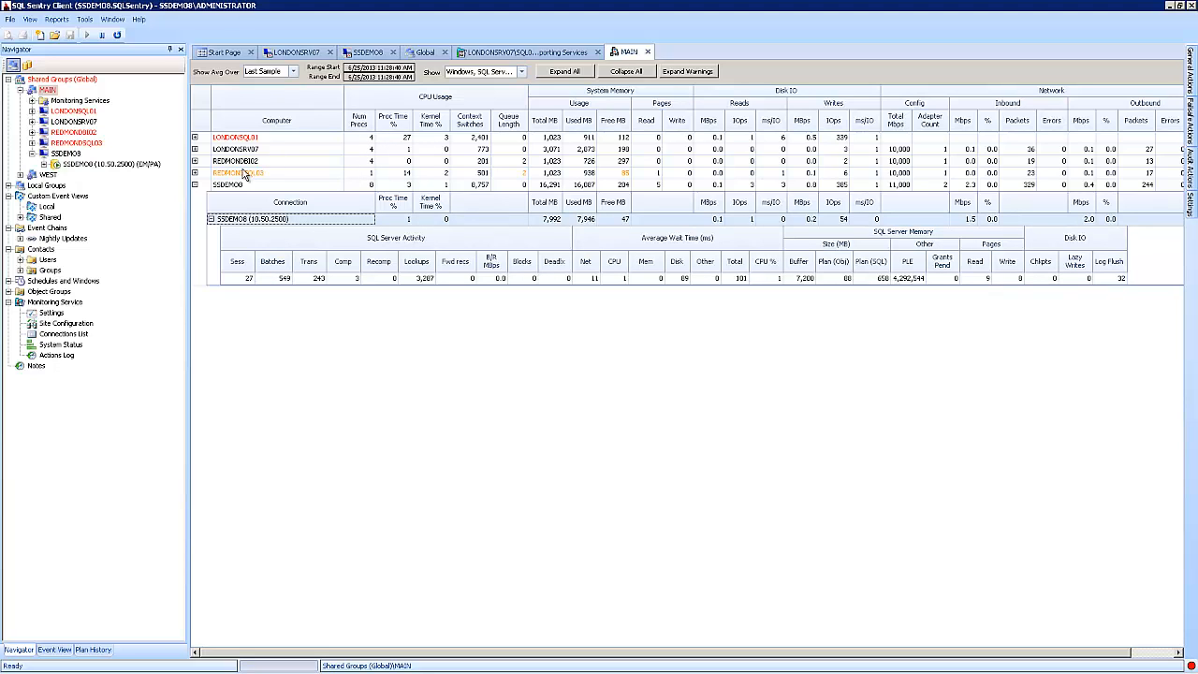
Step: Collapse SSDEMO8 and expand LONDONSRV07 to examine its instances and the SQL01 connection's metrics
{"action": "left_click", "coordinate": [194, 184]}
{"action": "left_click", "coordinate": [194, 148]}
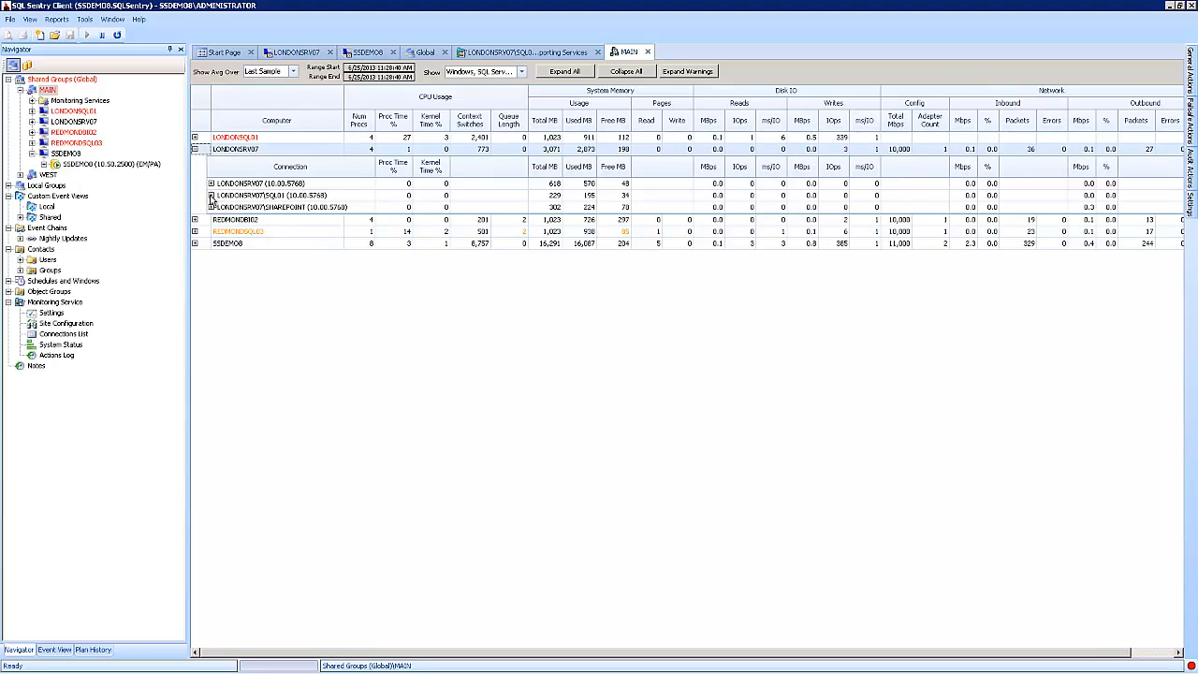
{"action": "left_click", "coordinate": [210, 195]}
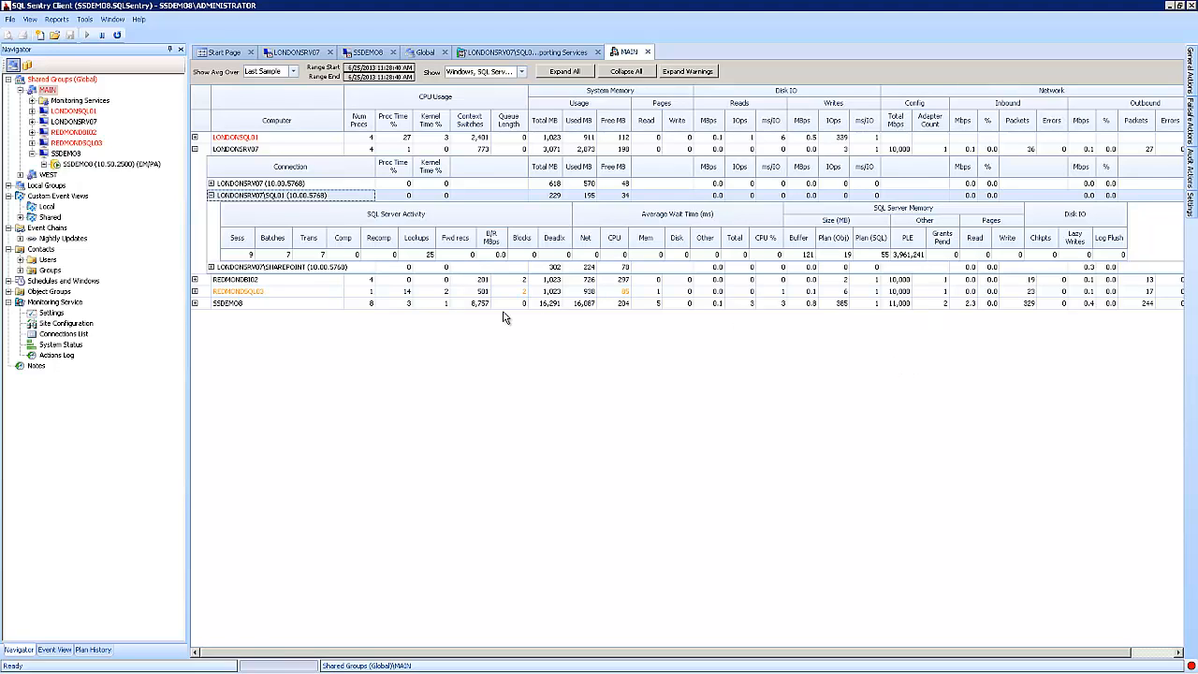
{"action": "left_click", "coordinate": [211, 196]}
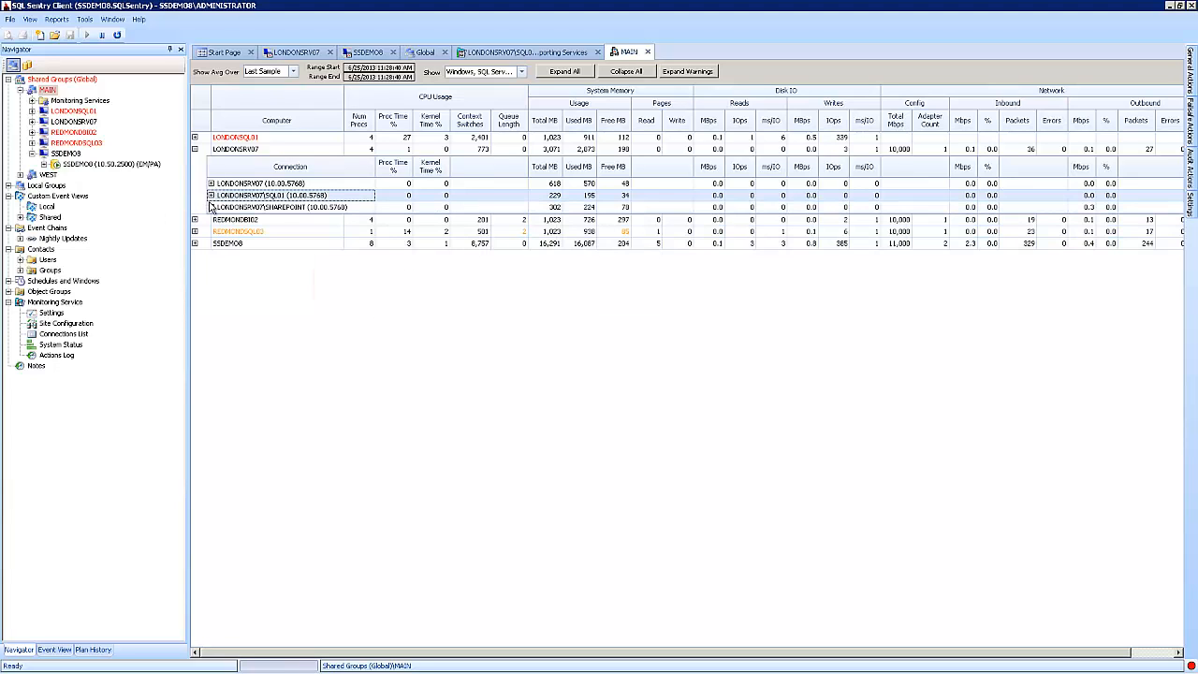
Step: Collapse LONDONSRV07 and try to open the Performance Advisor for LONDONSQL01
{"action": "right_click", "coordinate": [240, 139]}
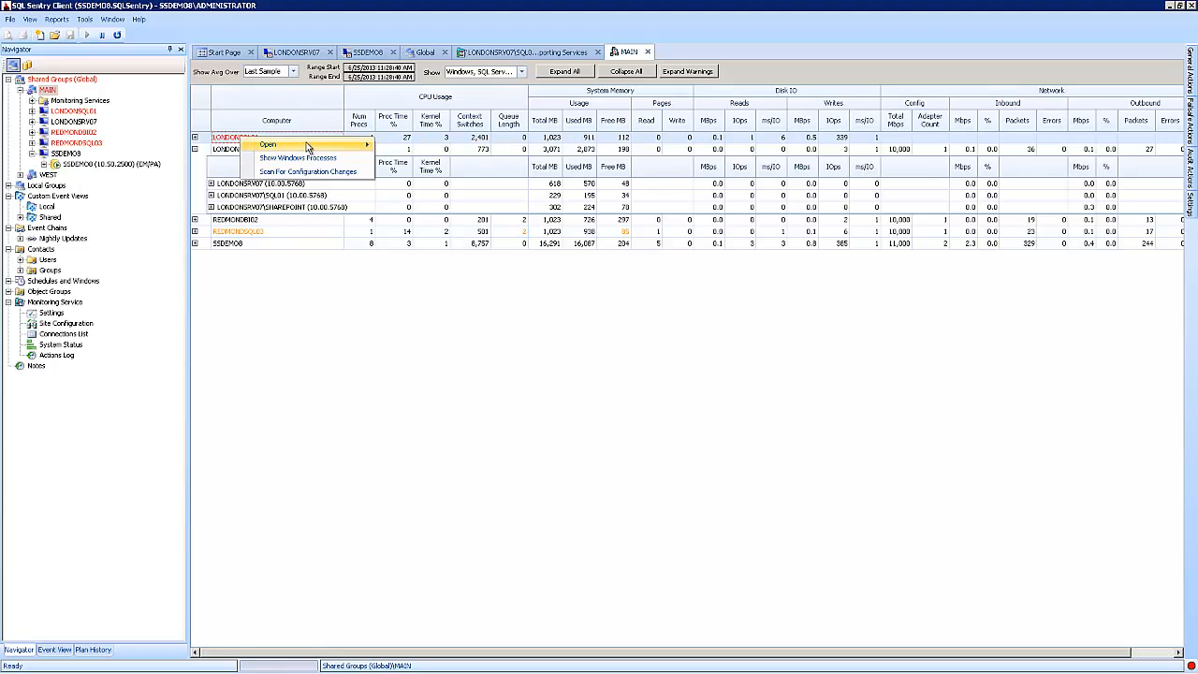
{"action": "mouse_move", "coordinate": [307, 147]}
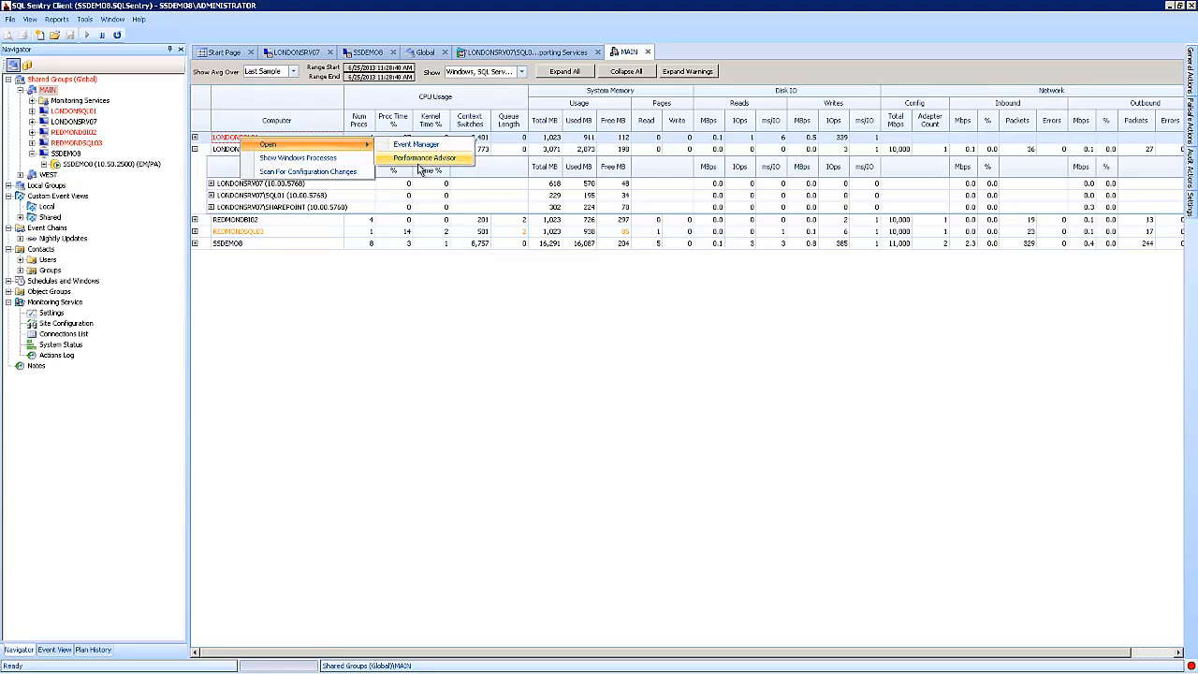
{"action": "left_click", "coordinate": [424, 159]}
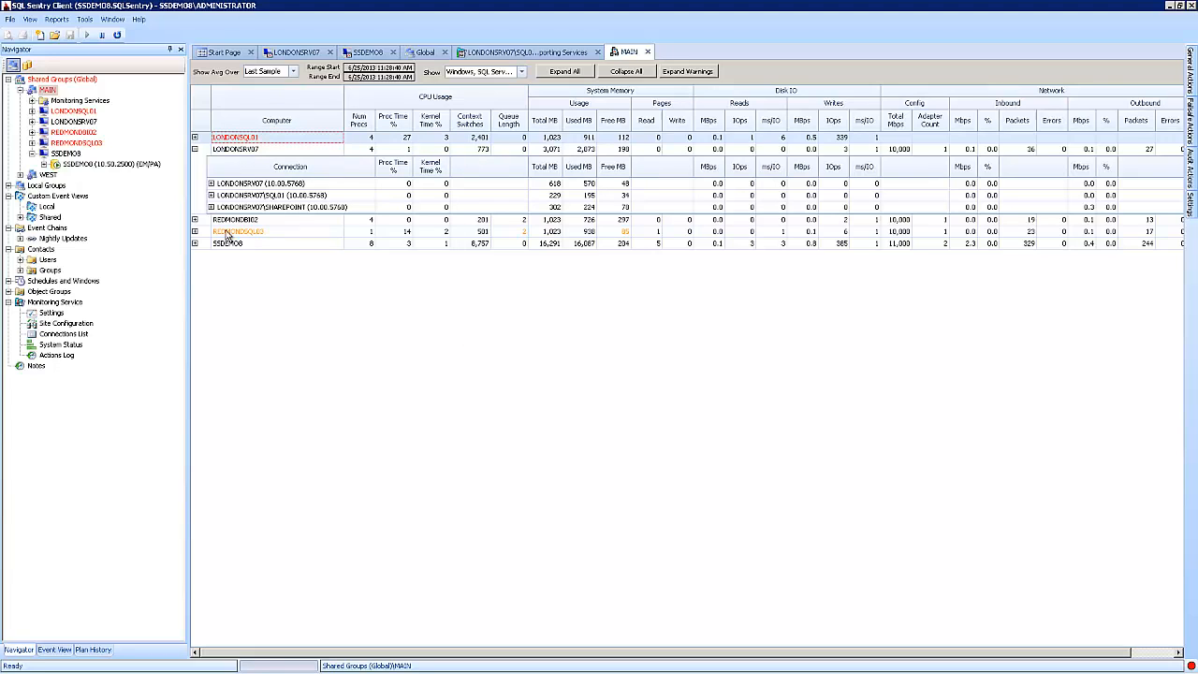
{"action": "left_click", "coordinate": [195, 149]}
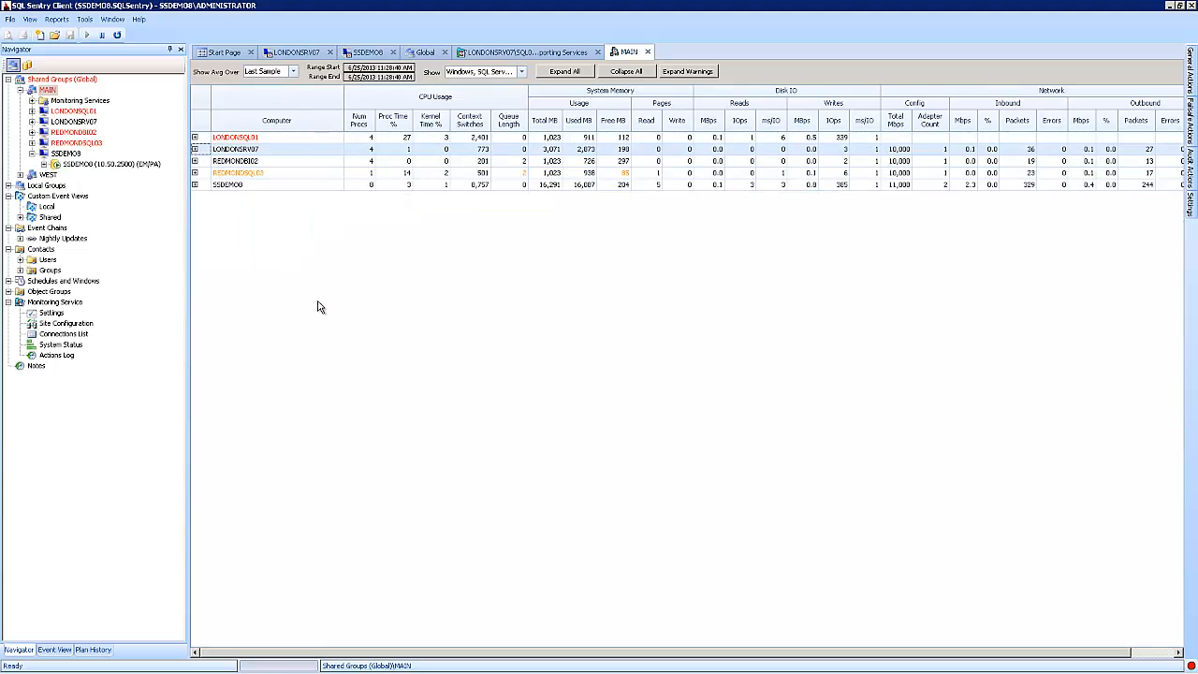
{"action": "right_click", "coordinate": [241, 139]}
{"action": "mouse_move", "coordinate": [298, 154]}
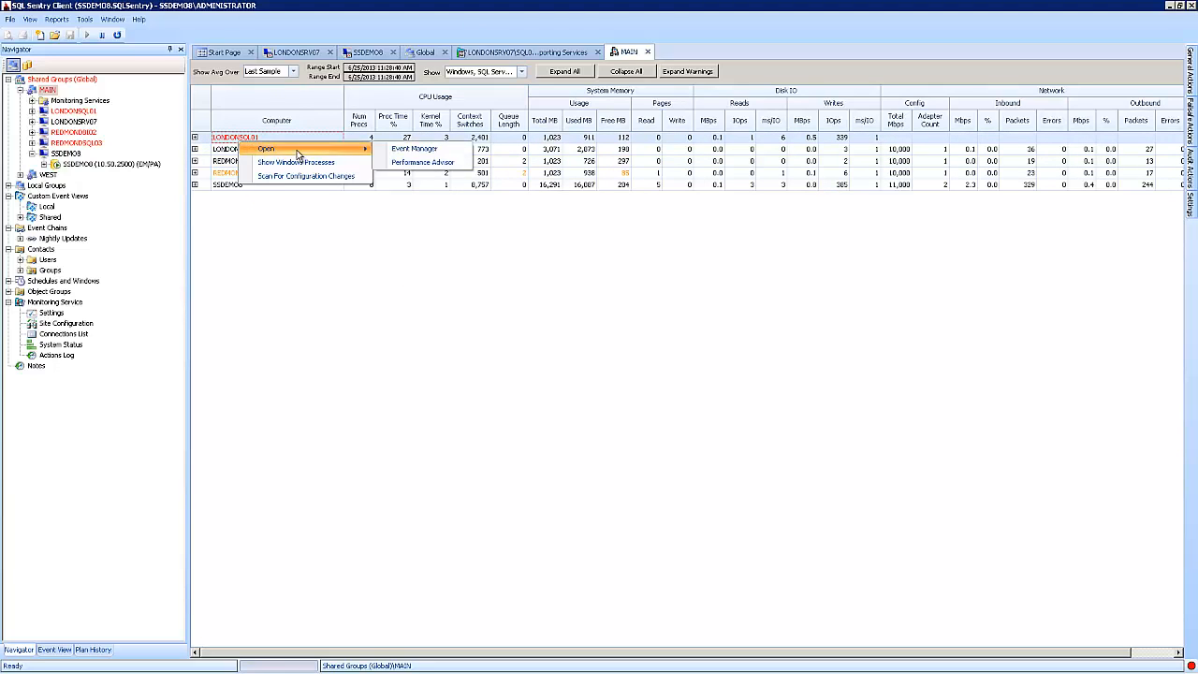
{"action": "left_click", "coordinate": [410, 165]}
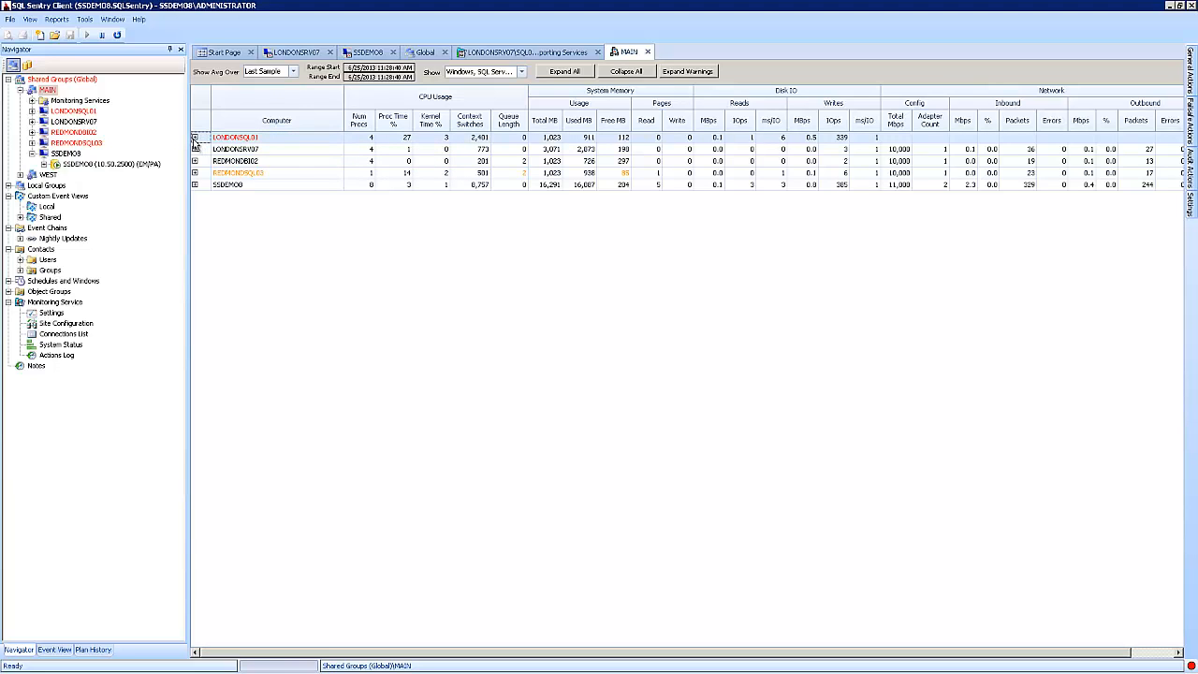
Step: Examine the disk write latency of LONDONSQL01's SQL Server connection and open that computer's Performance Advisor dashboard
{"action": "left_click", "coordinate": [195, 137]}
{"action": "left_click", "coordinate": [212, 171]}
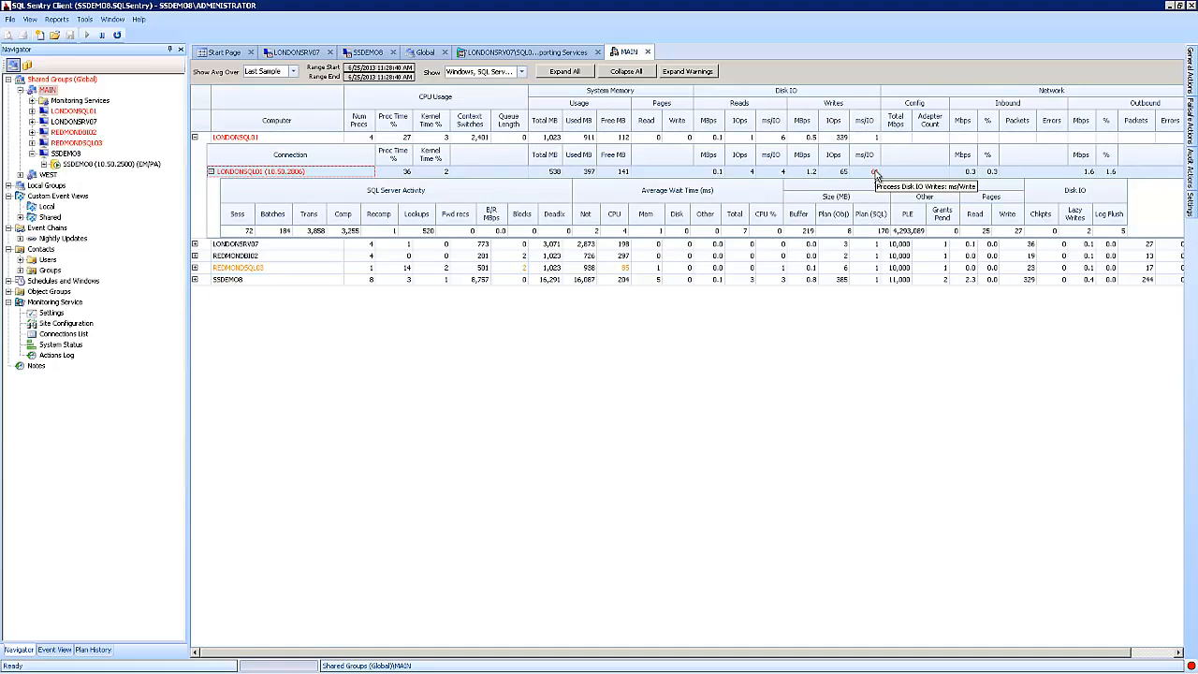
{"action": "right_click", "coordinate": [246, 139]}
{"action": "mouse_move", "coordinate": [306, 143]}
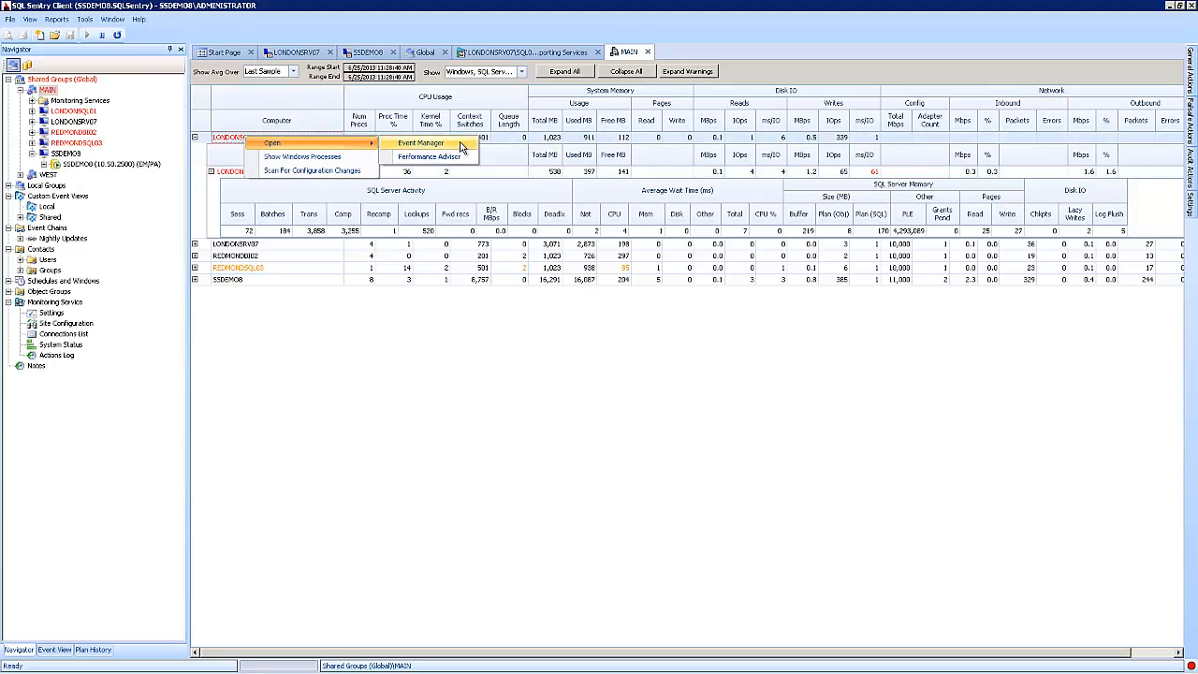
{"action": "left_click", "coordinate": [440, 159]}
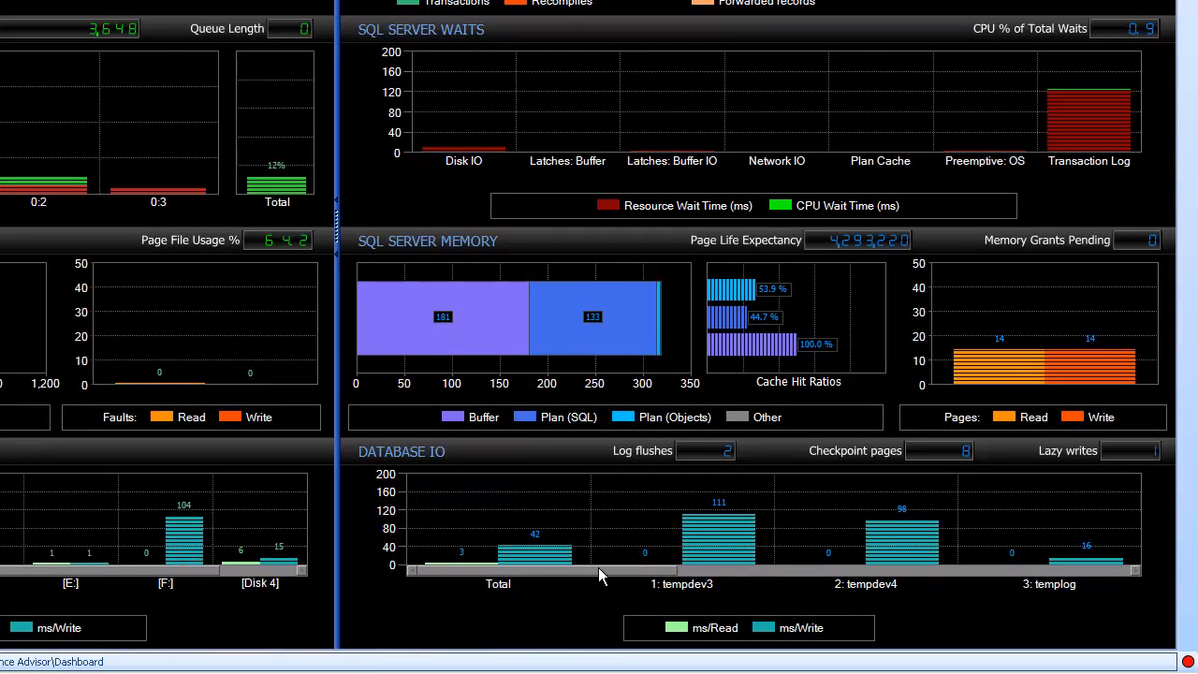
Step: View the LONDONSQL01 dashboard in history mode, and close it together with the MAIN site overview
{"action": "left_click_drag", "start_coordinate": [598, 567], "coordinate": [562, 571]}
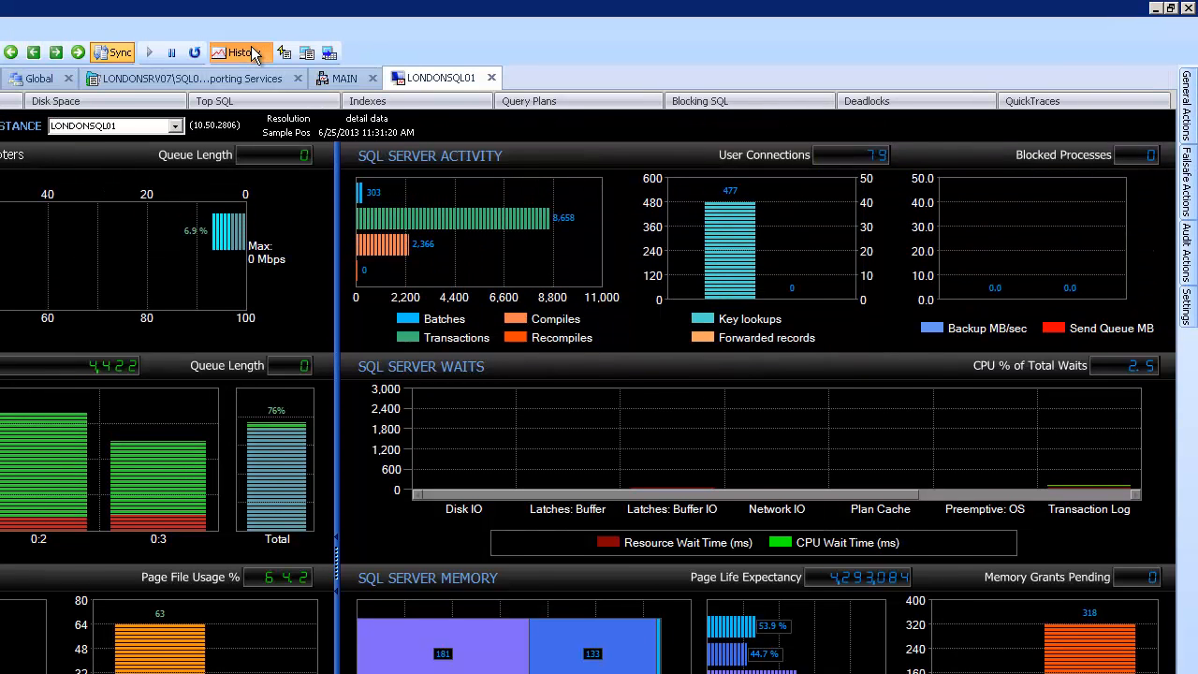
{"action": "left_click", "coordinate": [241, 53]}
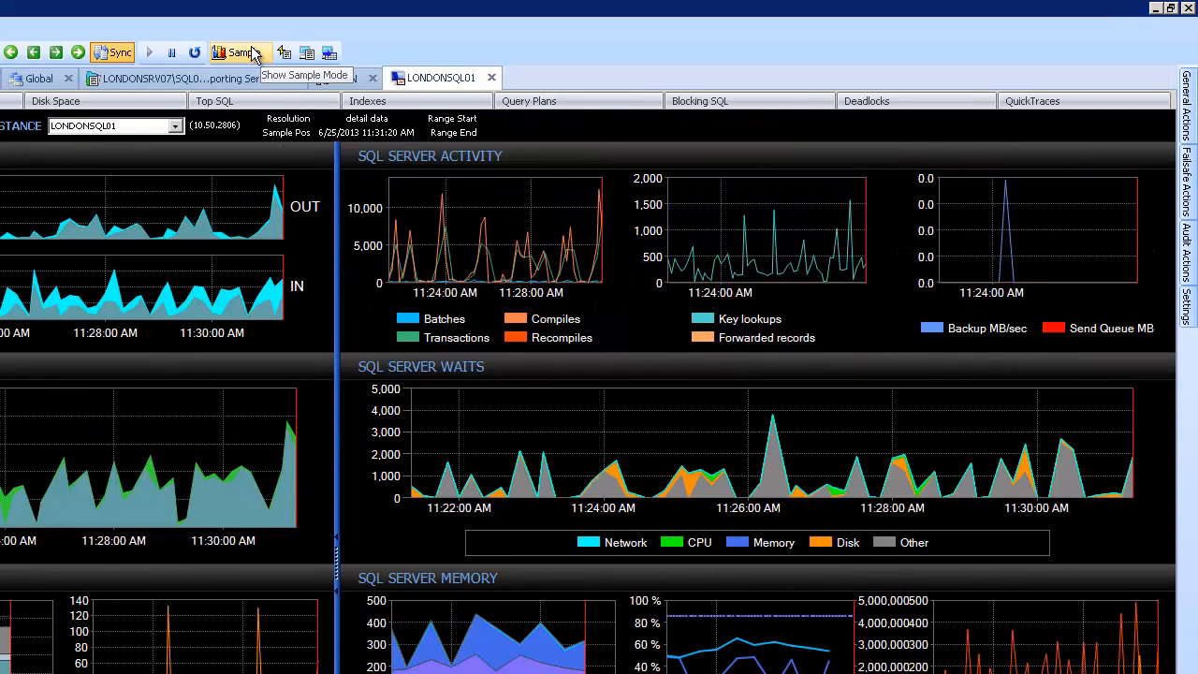
{"action": "left_click", "coordinate": [491, 77]}
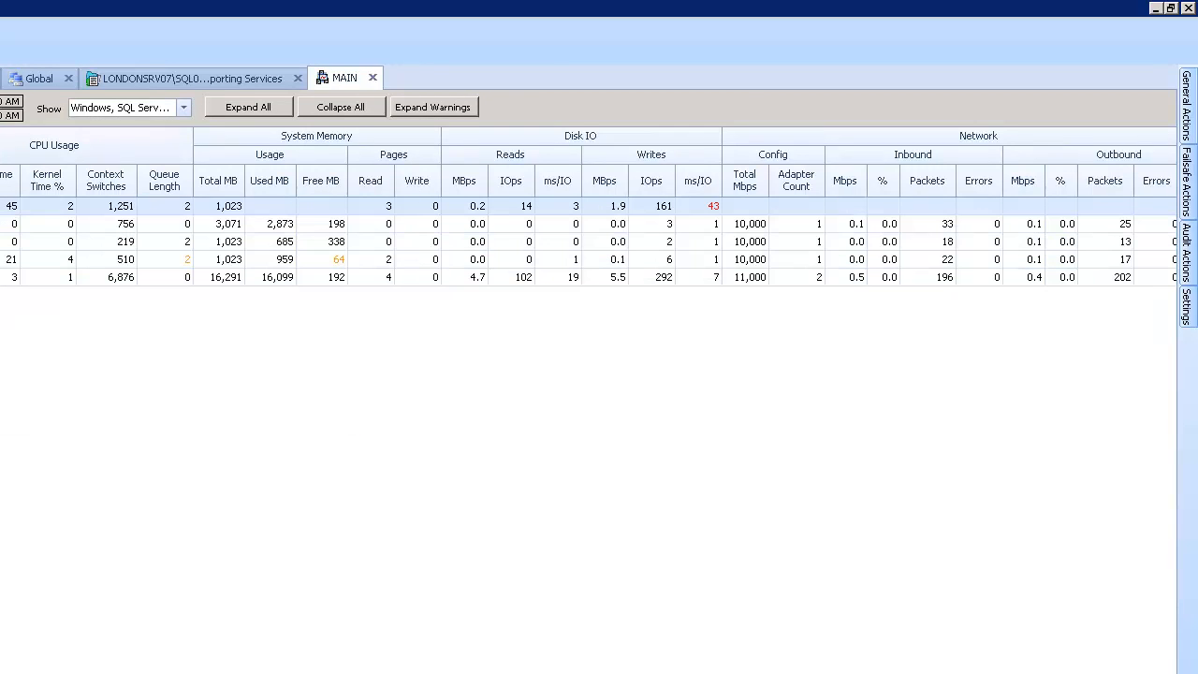
{"action": "left_click", "coordinate": [373, 77]}
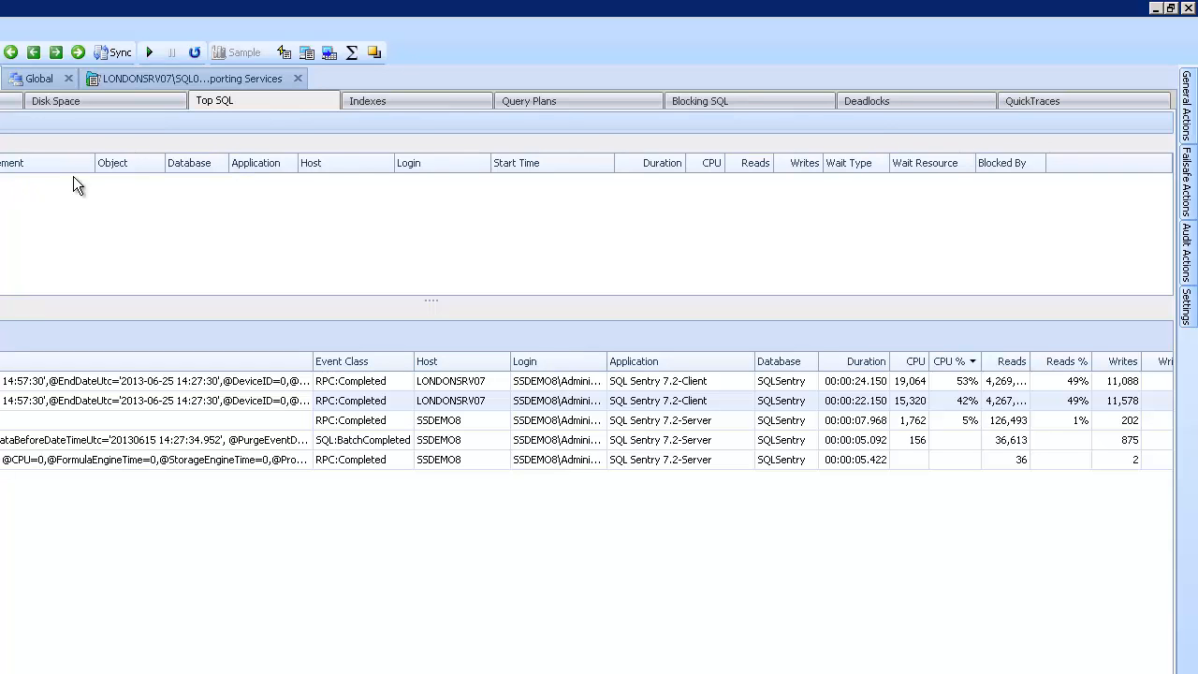
Step: Keep the global General Actions pane open and add a Send Email action for the Windows Event Log: Event condition
{"action": "left_click", "coordinate": [1186, 103]}
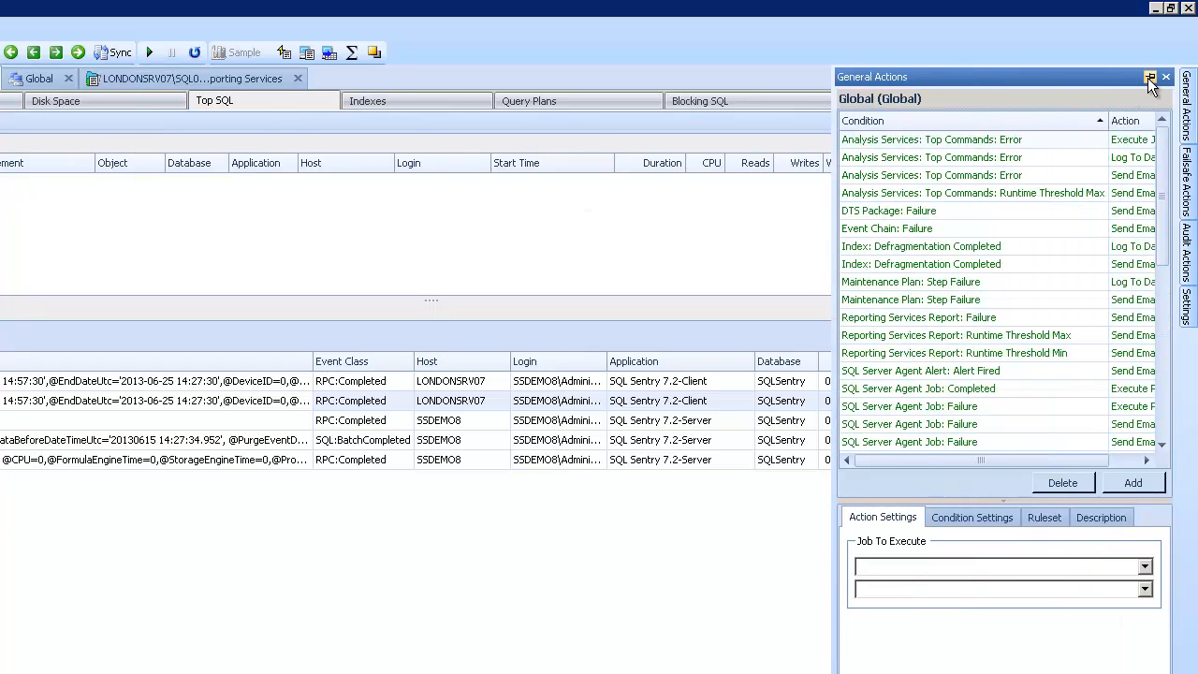
{"action": "left_click", "coordinate": [1150, 78]}
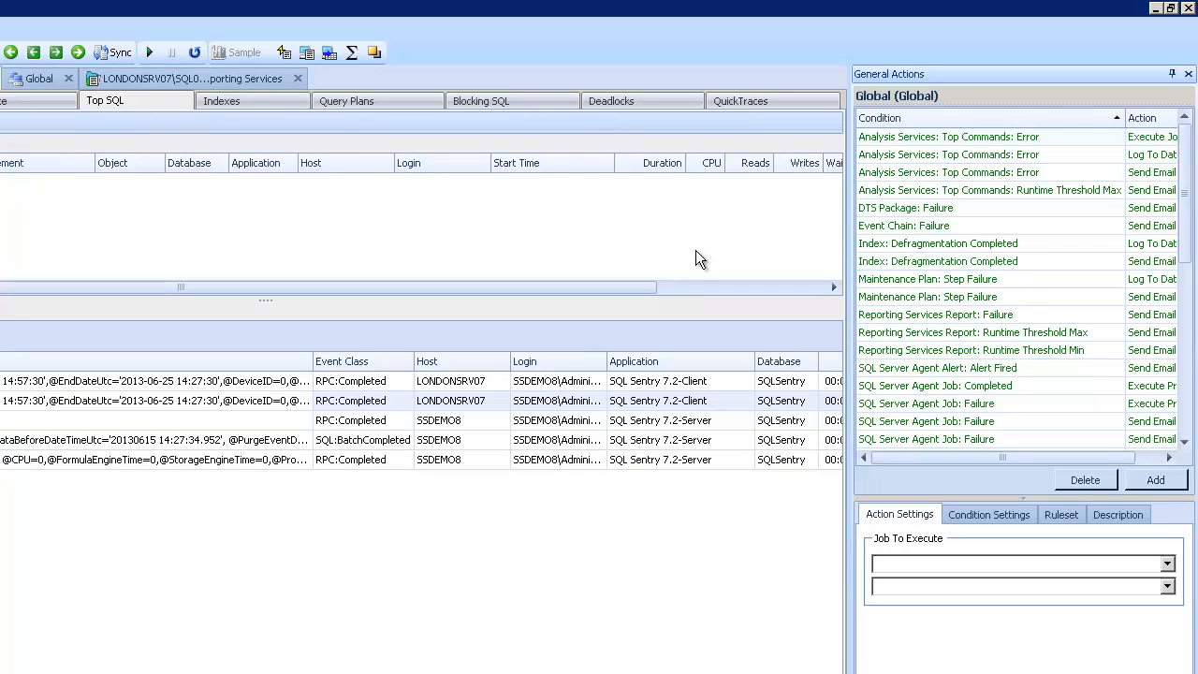
{"action": "left_click", "coordinate": [1154, 481]}
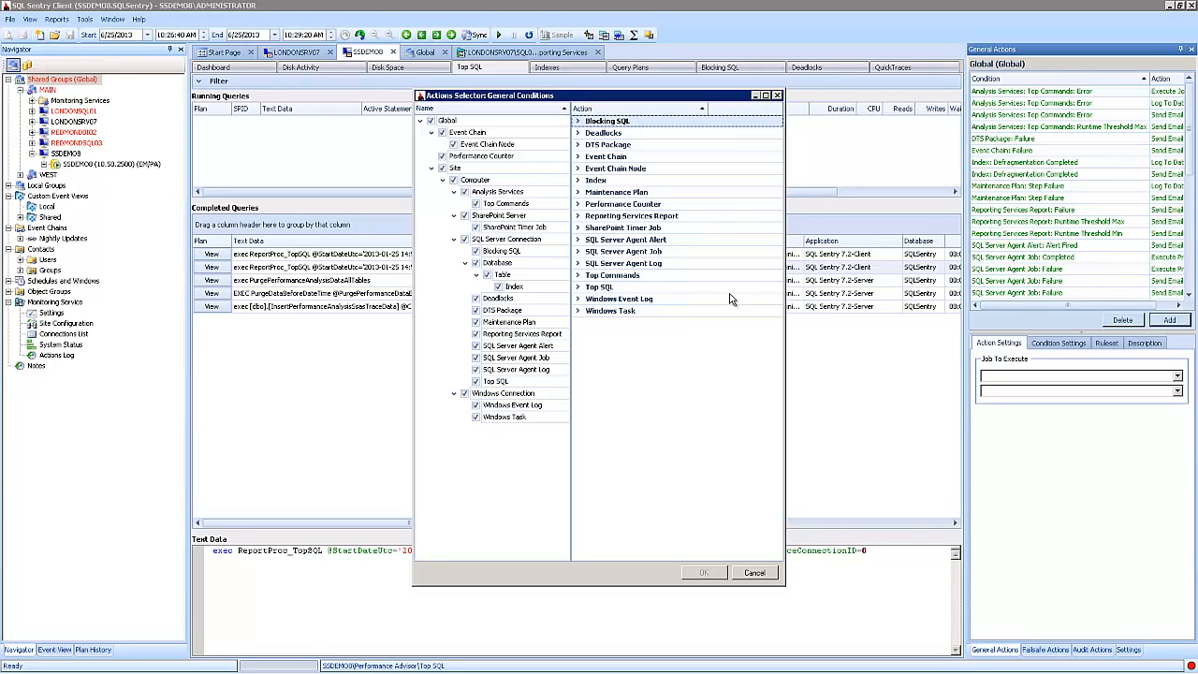
{"action": "left_click", "coordinate": [577, 299]}
{"action": "left_click", "coordinate": [583, 323]}
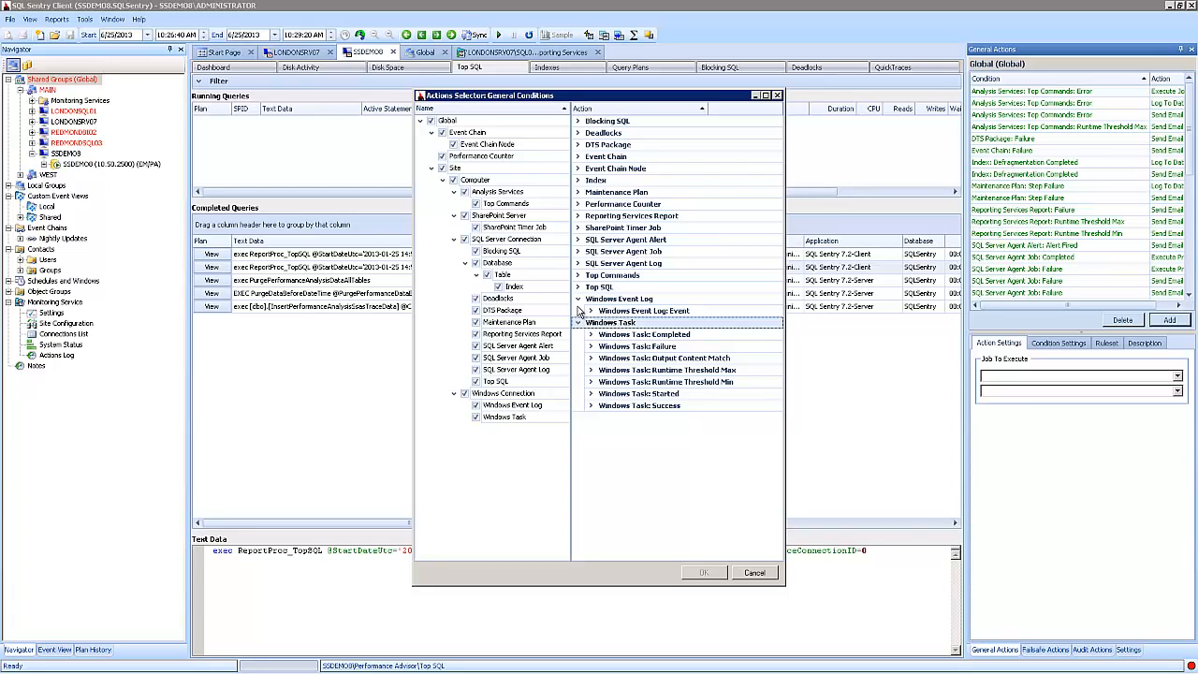
{"action": "left_click", "coordinate": [592, 312]}
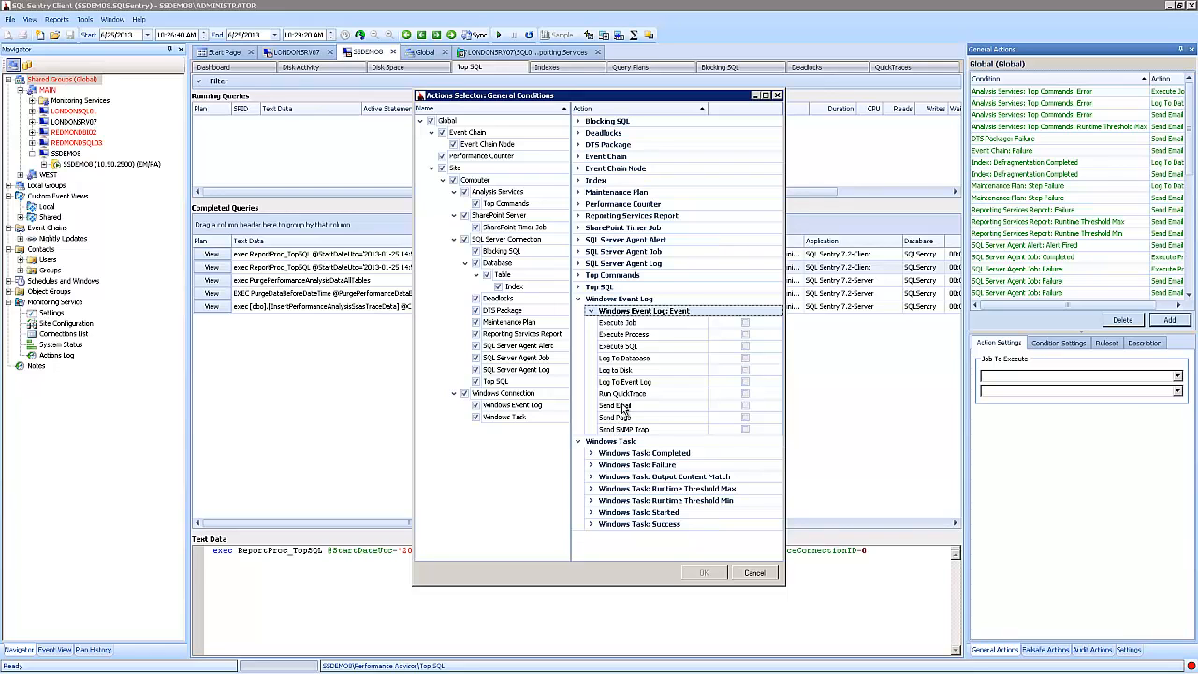
{"action": "left_click", "coordinate": [623, 408]}
{"action": "left_click", "coordinate": [746, 406]}
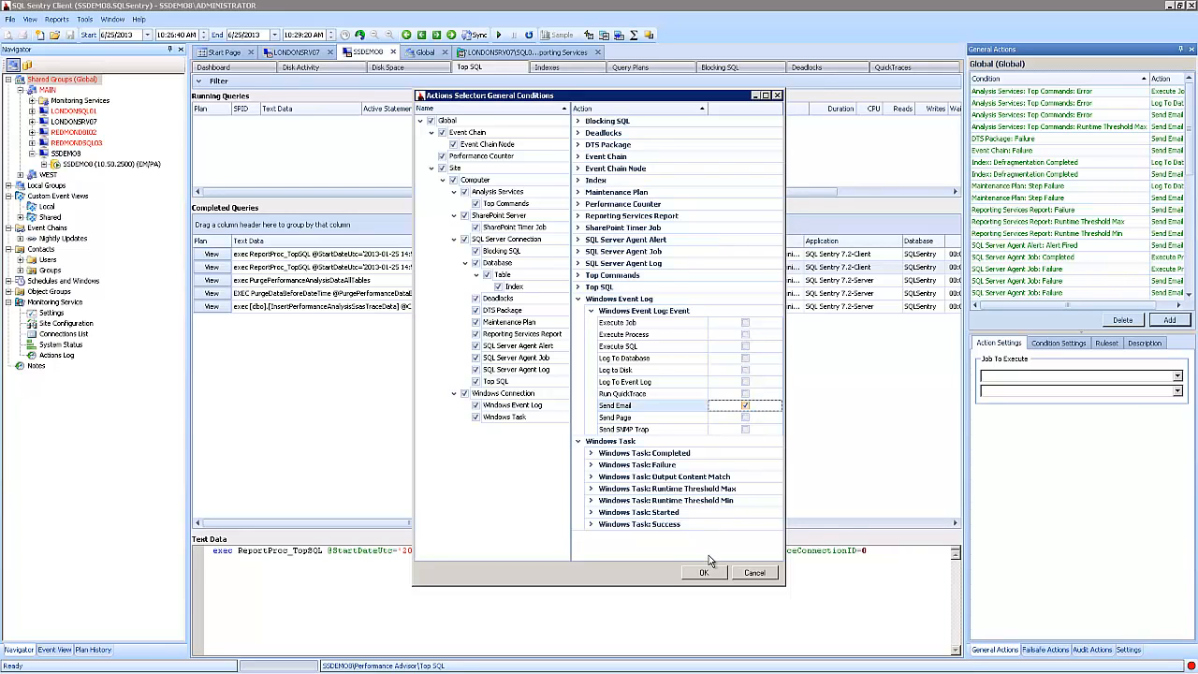
{"action": "left_click", "coordinate": [704, 573]}
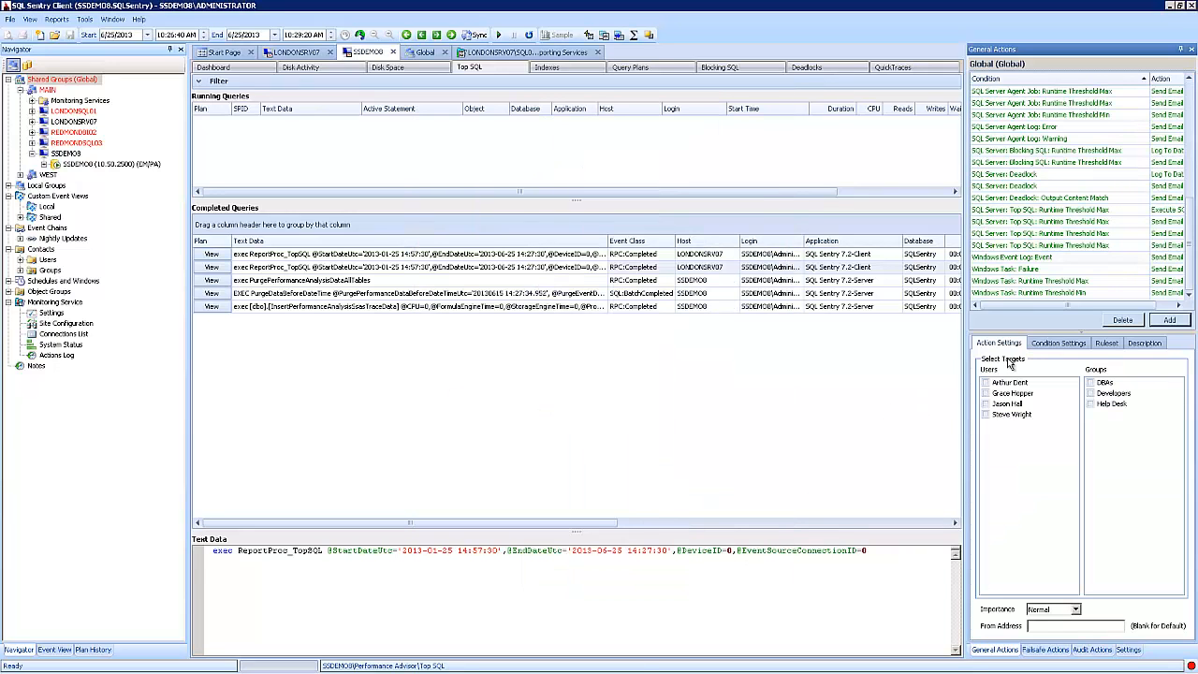
Step: Target the Windows Event Log: Event email at the DBAs group and add the condition filter Level Equals Critical
{"action": "left_click", "coordinate": [991, 260]}
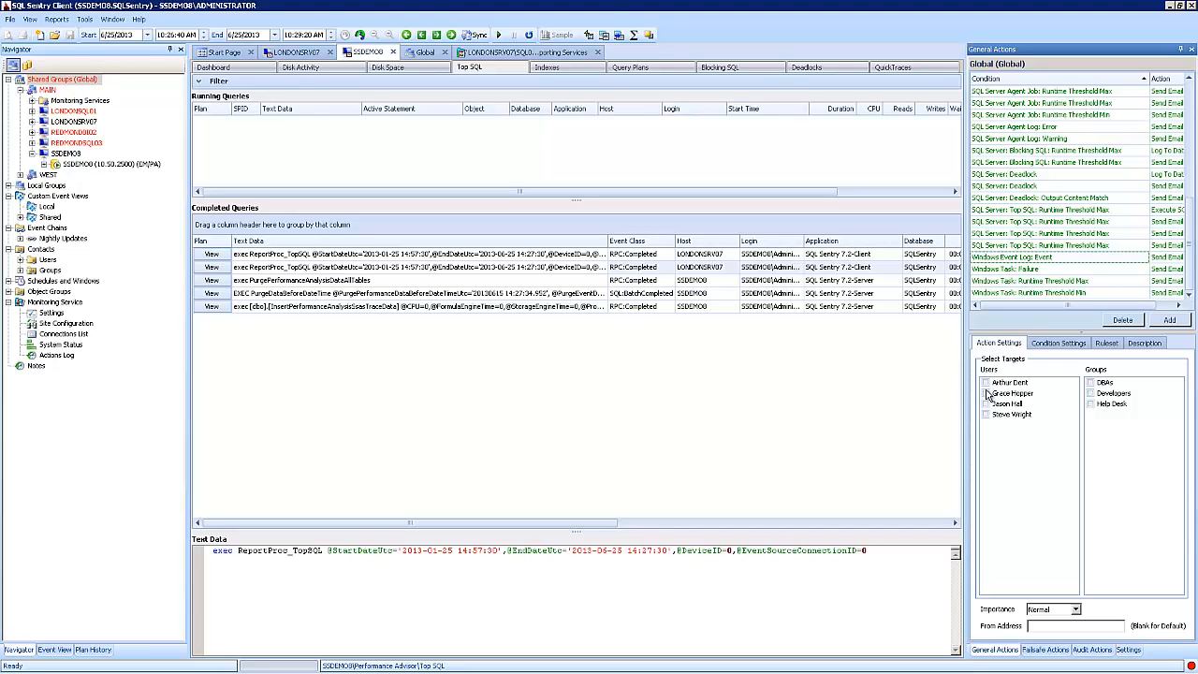
{"action": "left_click", "coordinate": [1090, 383]}
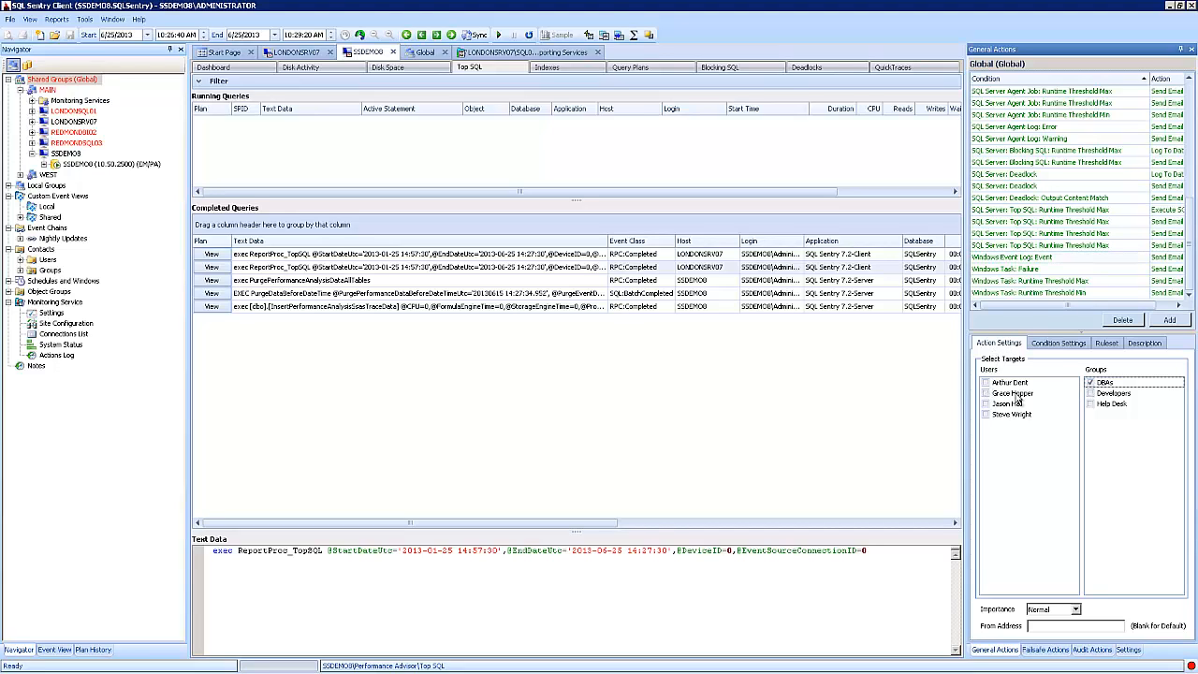
{"action": "left_click", "coordinate": [1051, 344]}
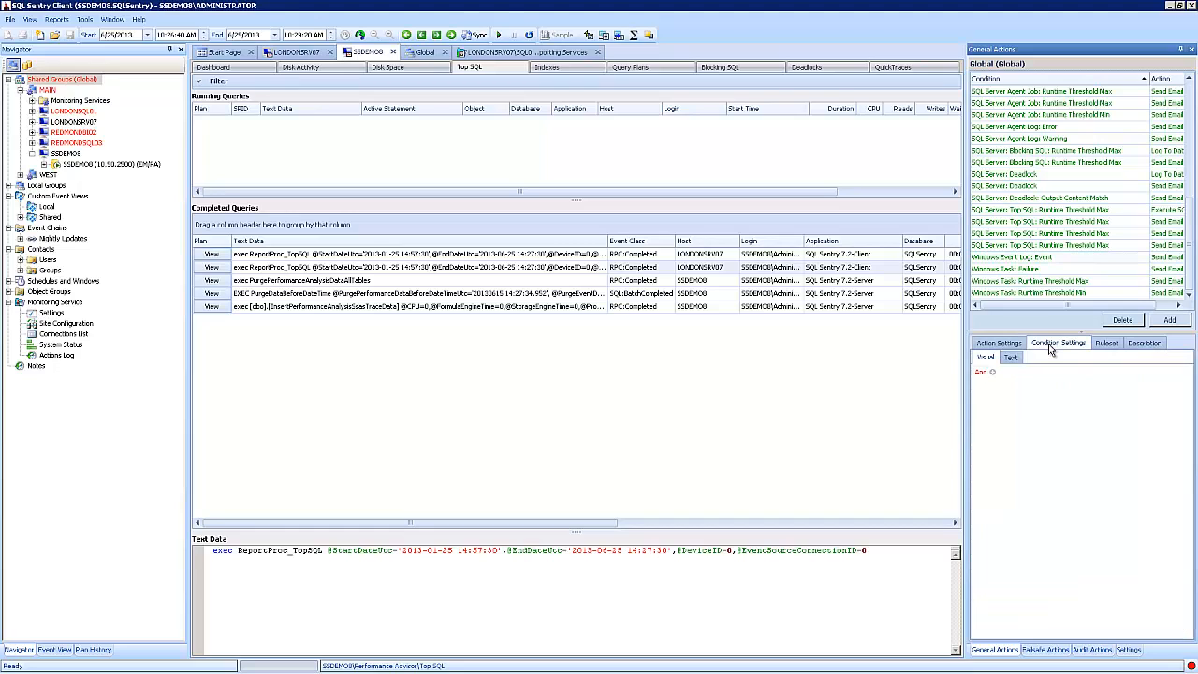
{"action": "left_click", "coordinate": [993, 373]}
{"action": "left_click", "coordinate": [998, 384]}
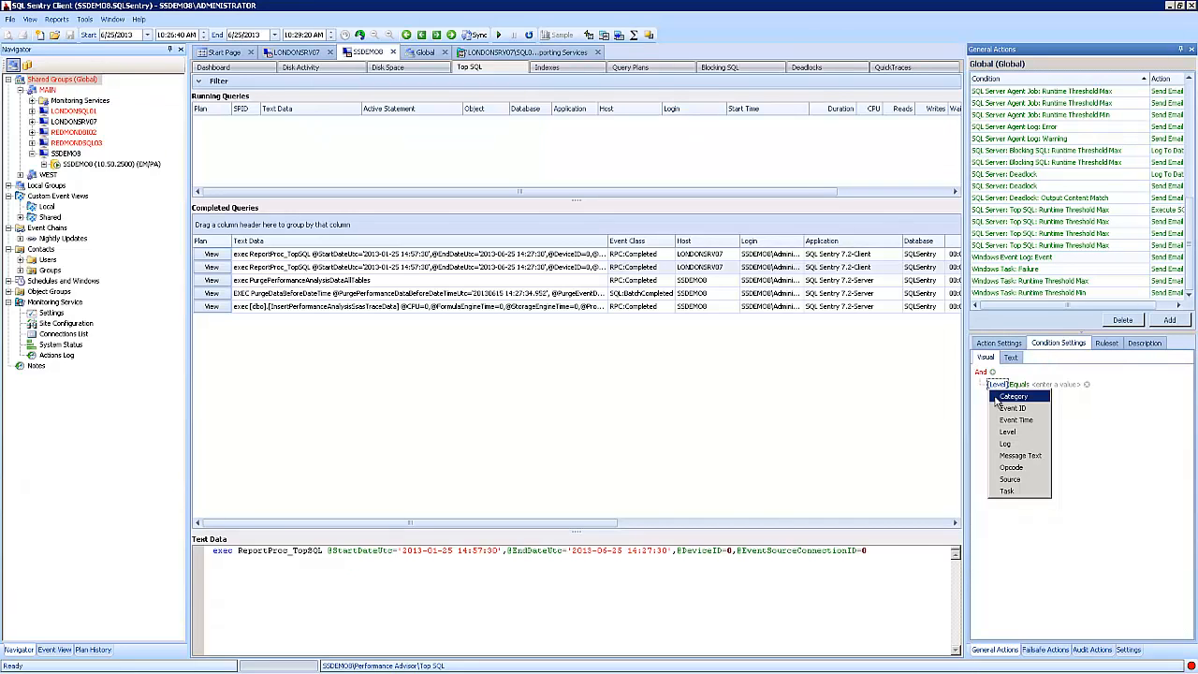
{"action": "left_click", "coordinate": [1023, 384]}
{"action": "left_click", "coordinate": [1051, 386]}
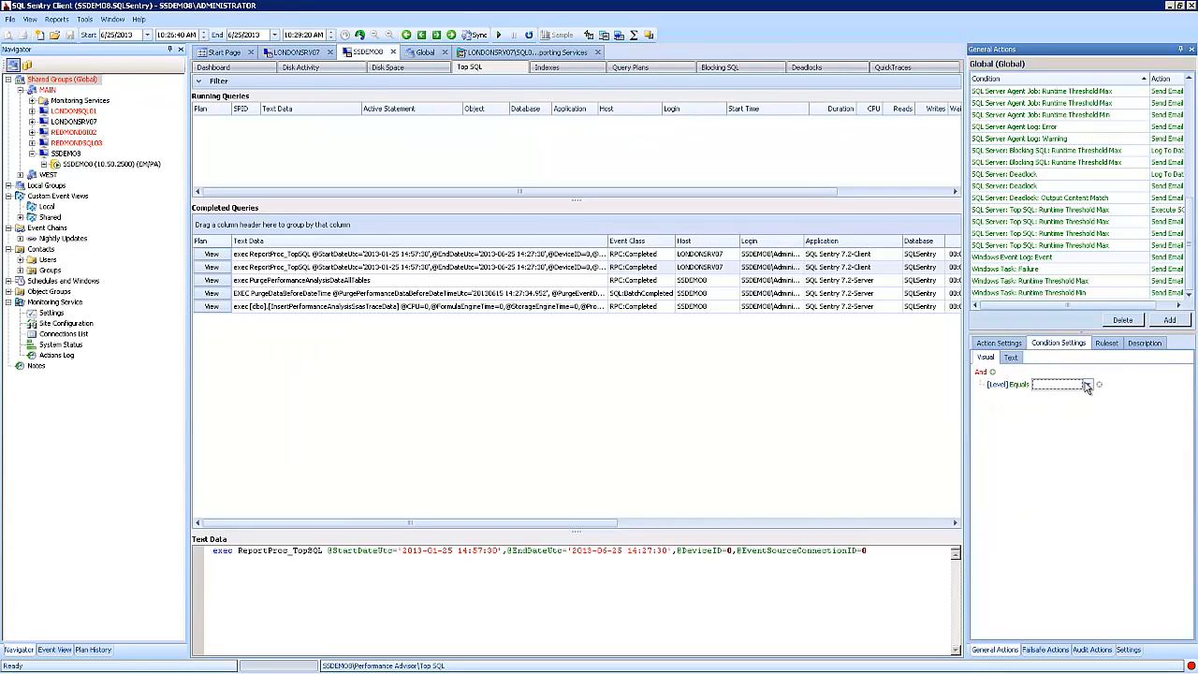
{"action": "left_click", "coordinate": [1054, 387]}
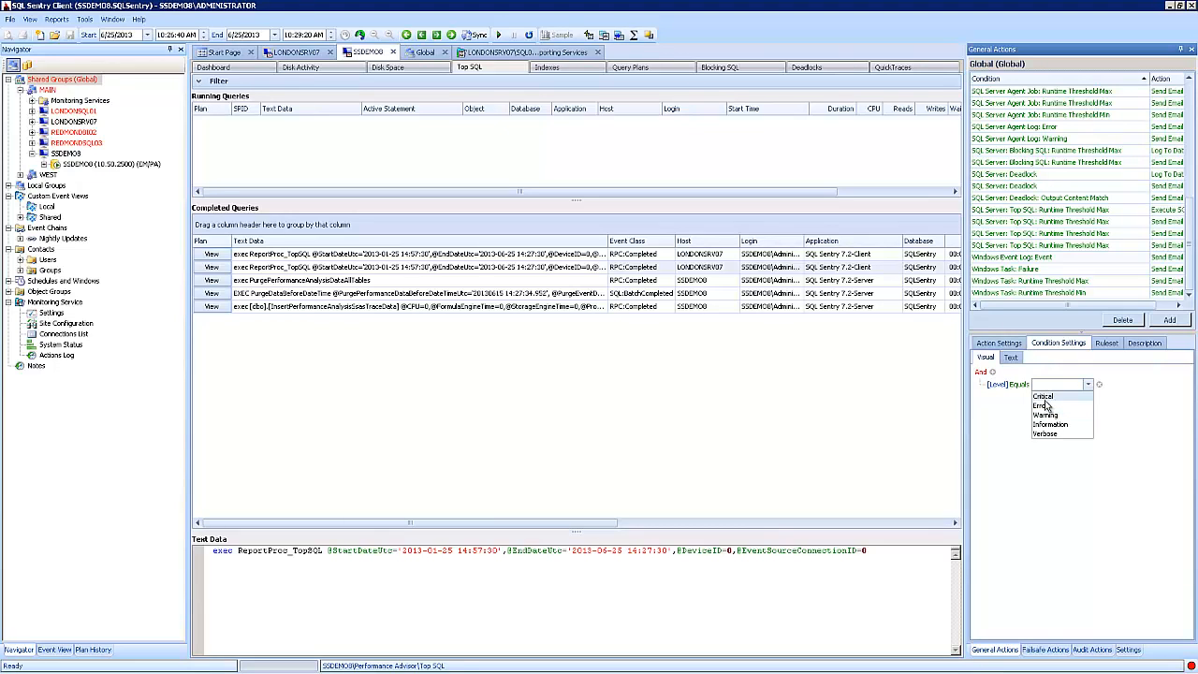
{"action": "left_click", "coordinate": [1047, 397]}
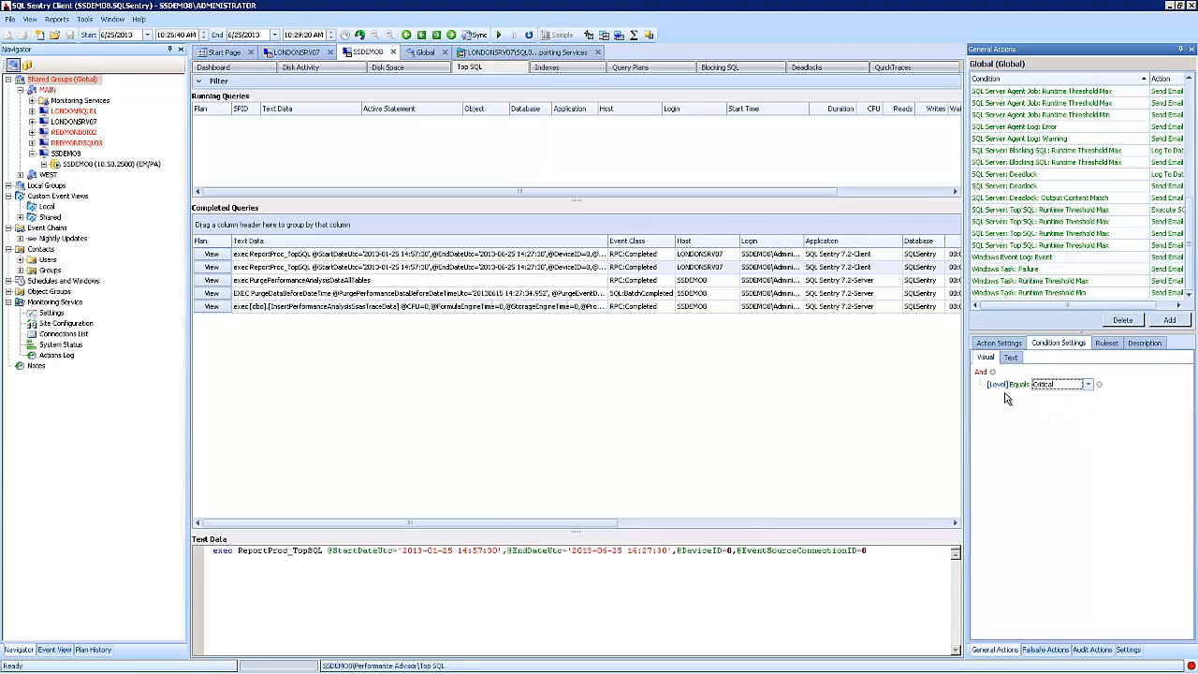
Step: Change the condition filter's operator to Or and add a second rule, Level Equals Error
{"action": "left_click", "coordinate": [981, 372]}
{"action": "left_click", "coordinate": [992, 397]}
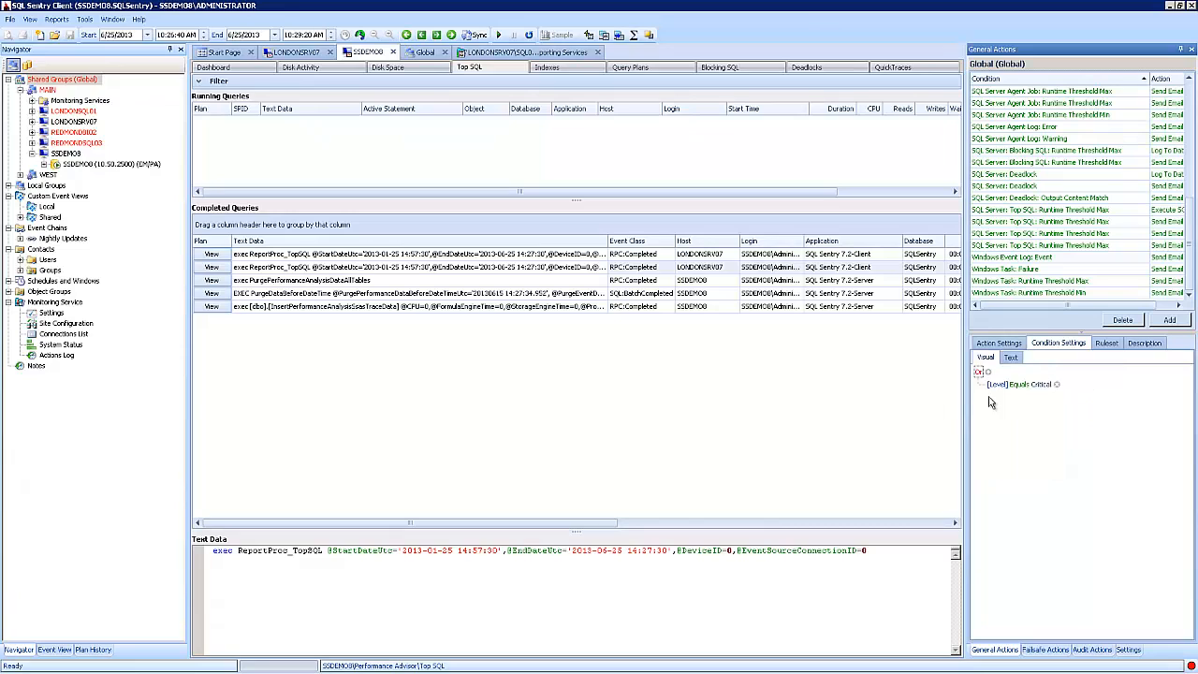
{"action": "left_click", "coordinate": [988, 371]}
{"action": "left_click", "coordinate": [1005, 399]}
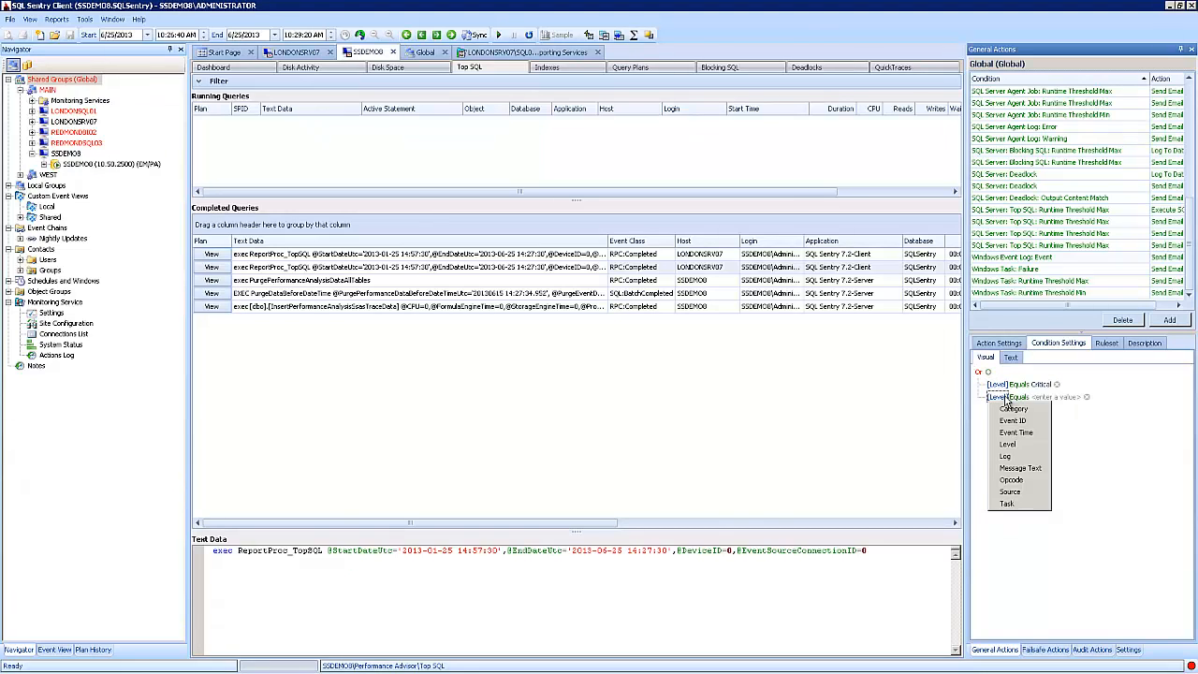
{"action": "left_click", "coordinate": [1021, 399]}
{"action": "left_click", "coordinate": [1044, 398]}
{"action": "left_click", "coordinate": [1045, 399]}
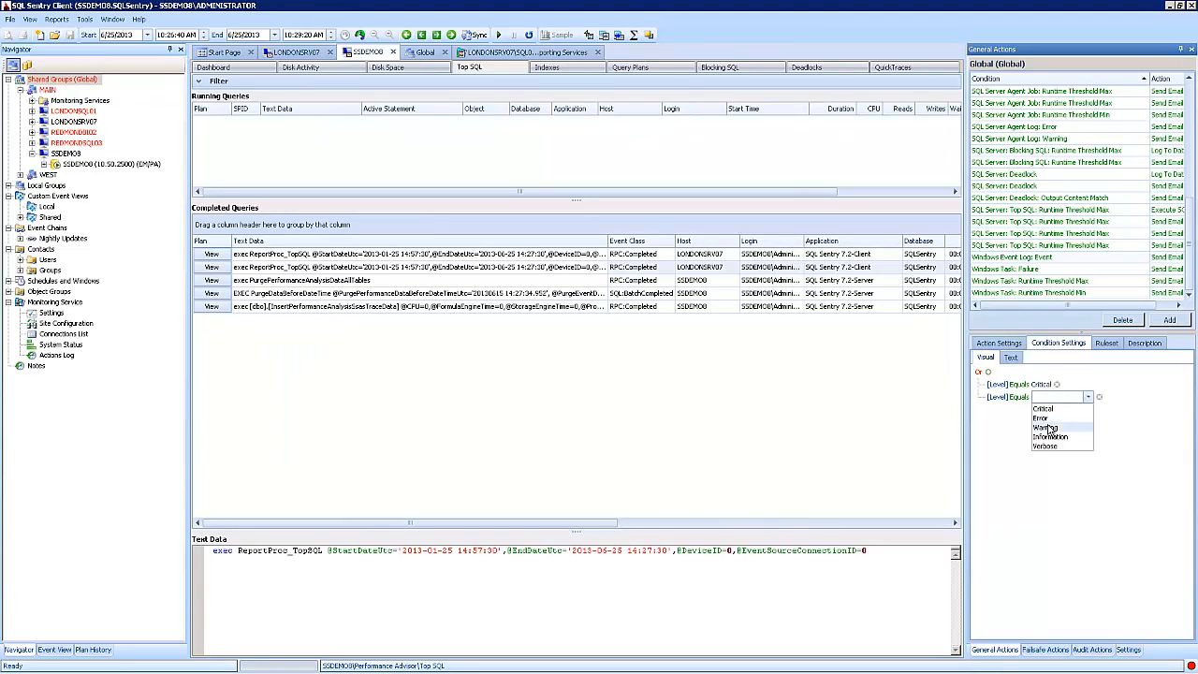
{"action": "left_click", "coordinate": [1046, 419]}
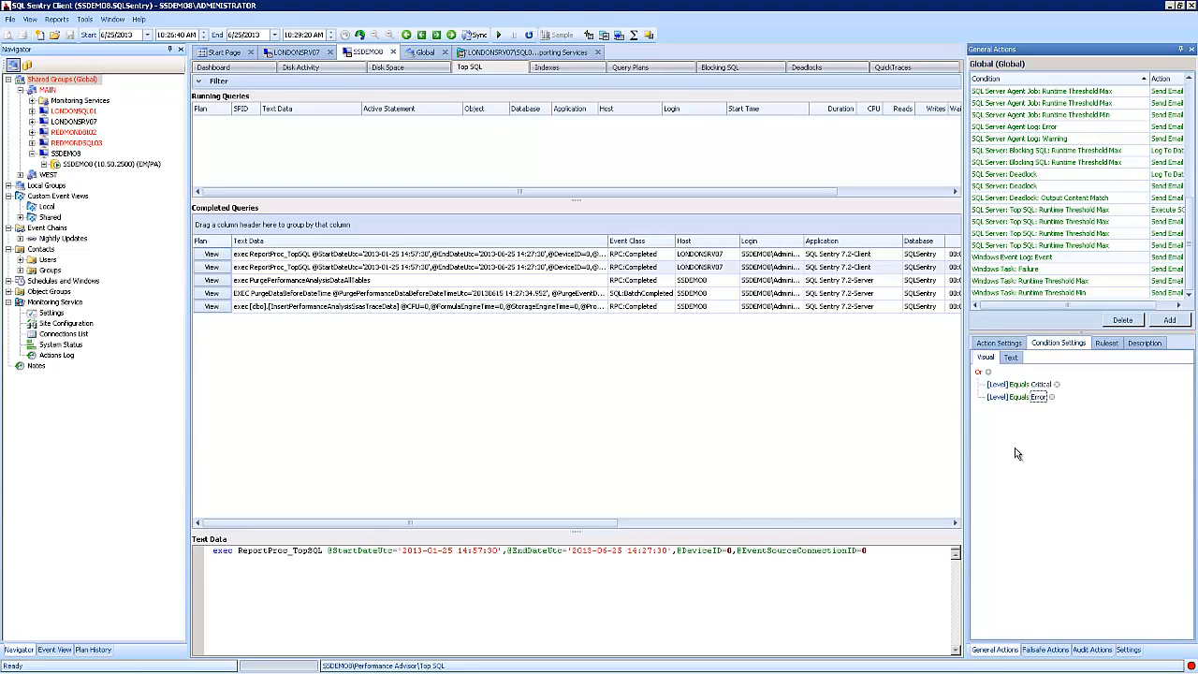
Step: Review the response ruleset choices and try a new count-based ruleset of 3 occurrences within 1 hour, cancelling it unsaved
{"action": "left_click", "coordinate": [1105, 345]}
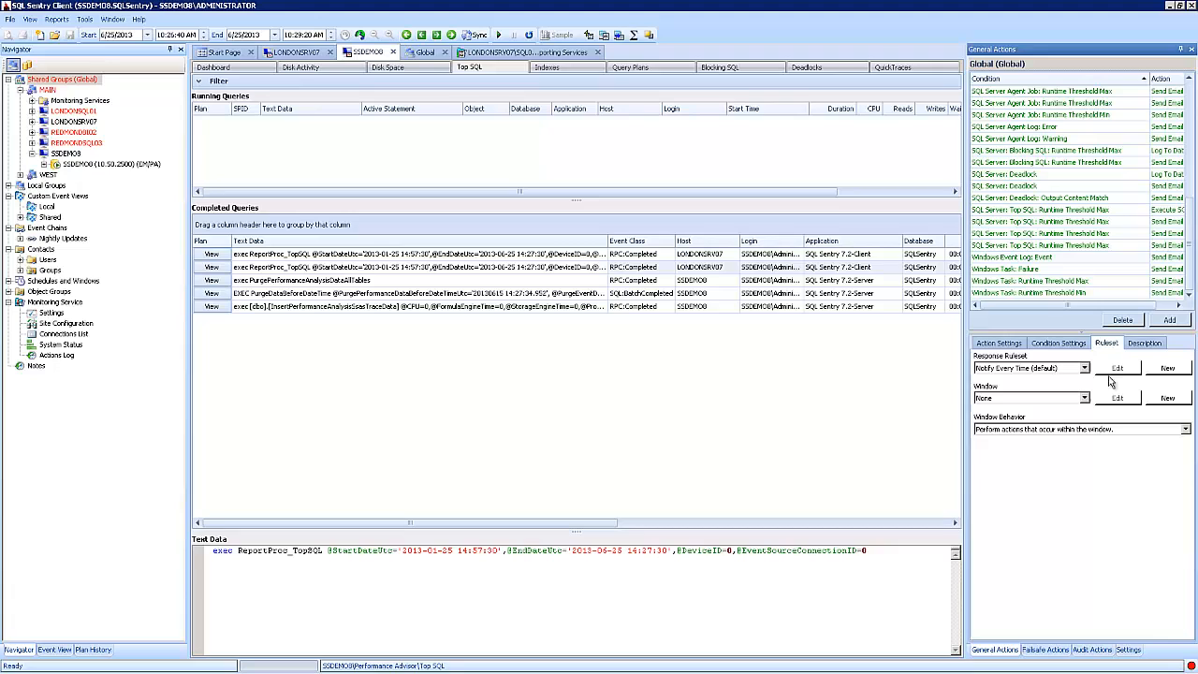
{"action": "left_click", "coordinate": [1063, 370]}
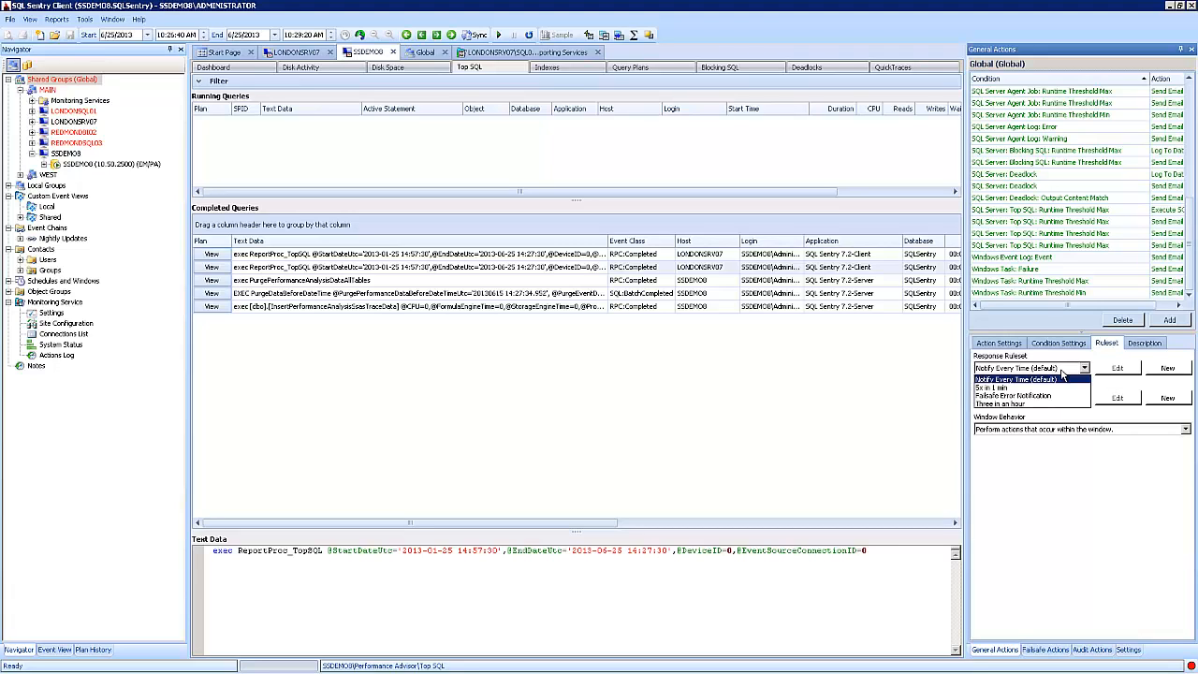
{"action": "left_click", "coordinate": [1063, 378]}
{"action": "left_click", "coordinate": [1167, 368]}
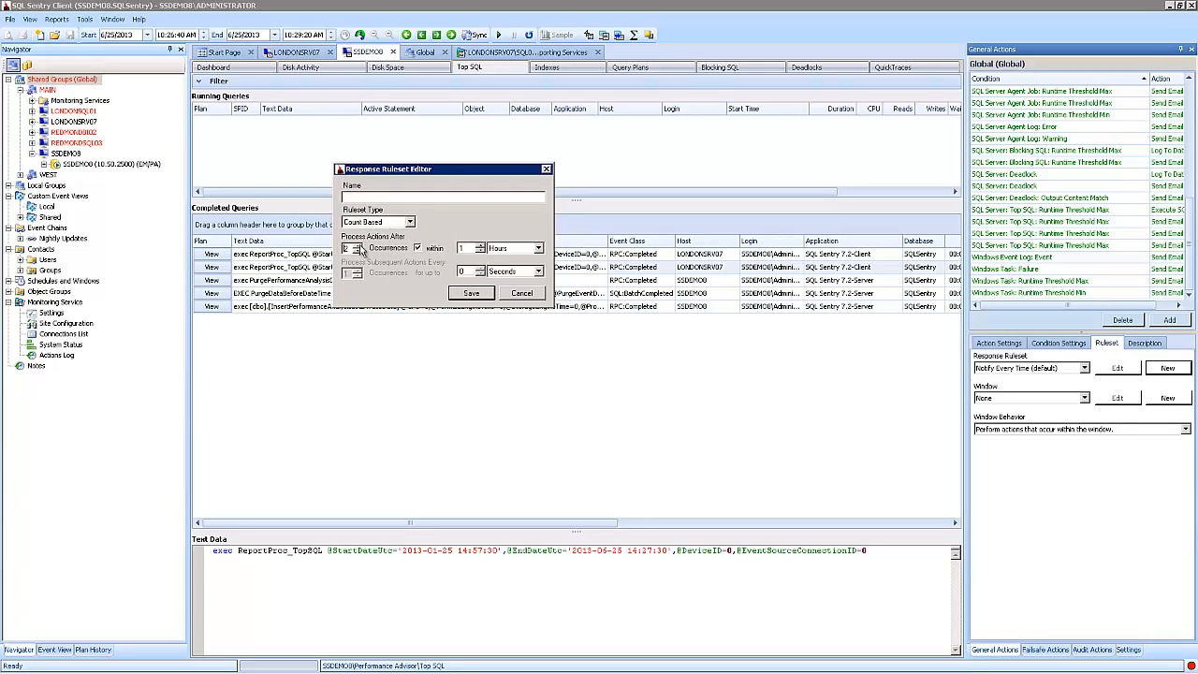
{"action": "left_click", "coordinate": [356, 247]}
{"action": "left_click", "coordinate": [374, 224]}
{"action": "left_click", "coordinate": [373, 228]}
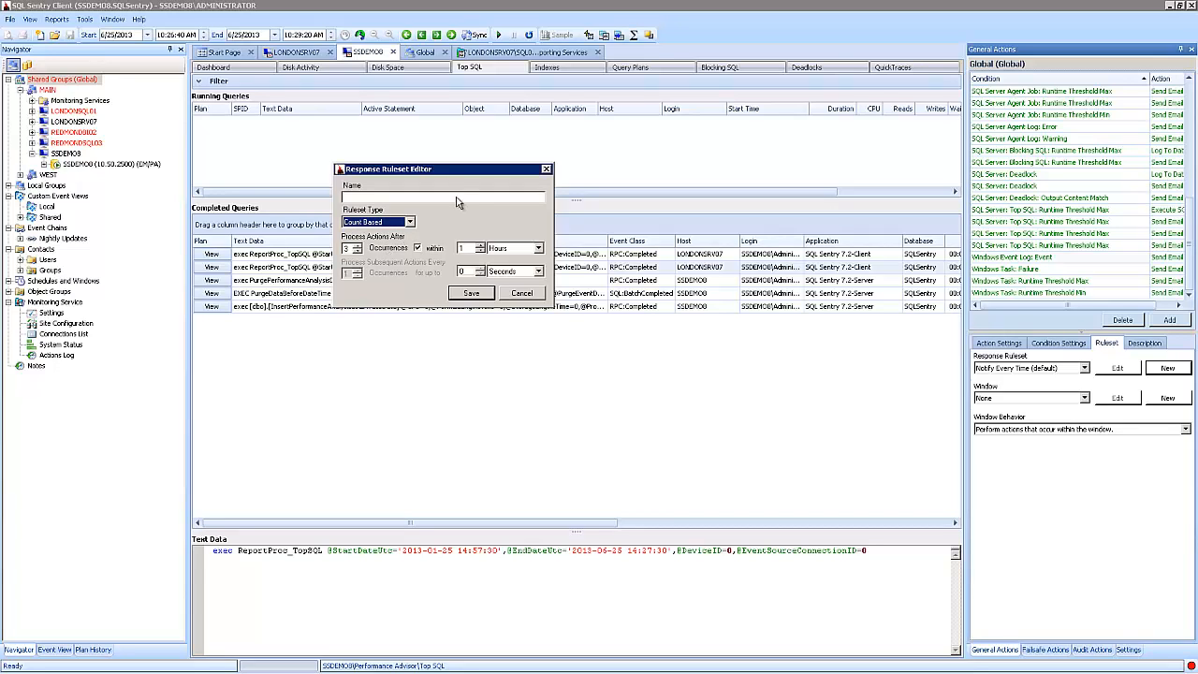
{"action": "left_click", "coordinate": [530, 297]}
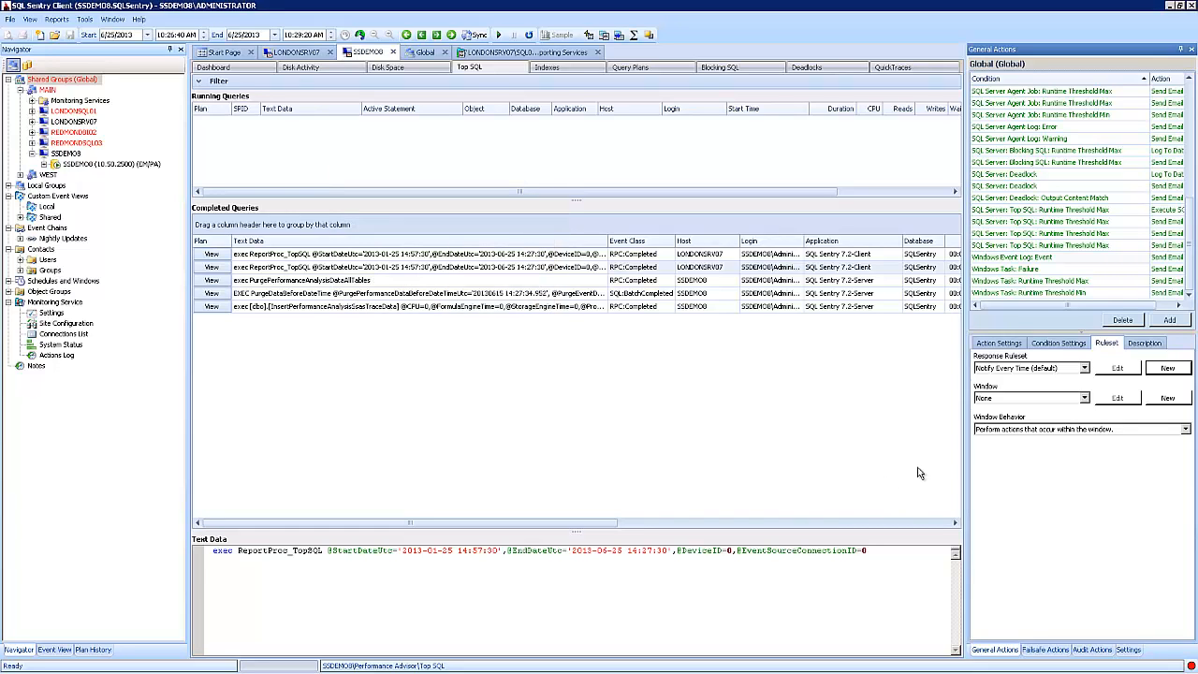
Step: Assign the Nightly Maint window to the action with the behavior "Don't perform actions that occur within the window."
{"action": "left_click", "coordinate": [991, 429]}
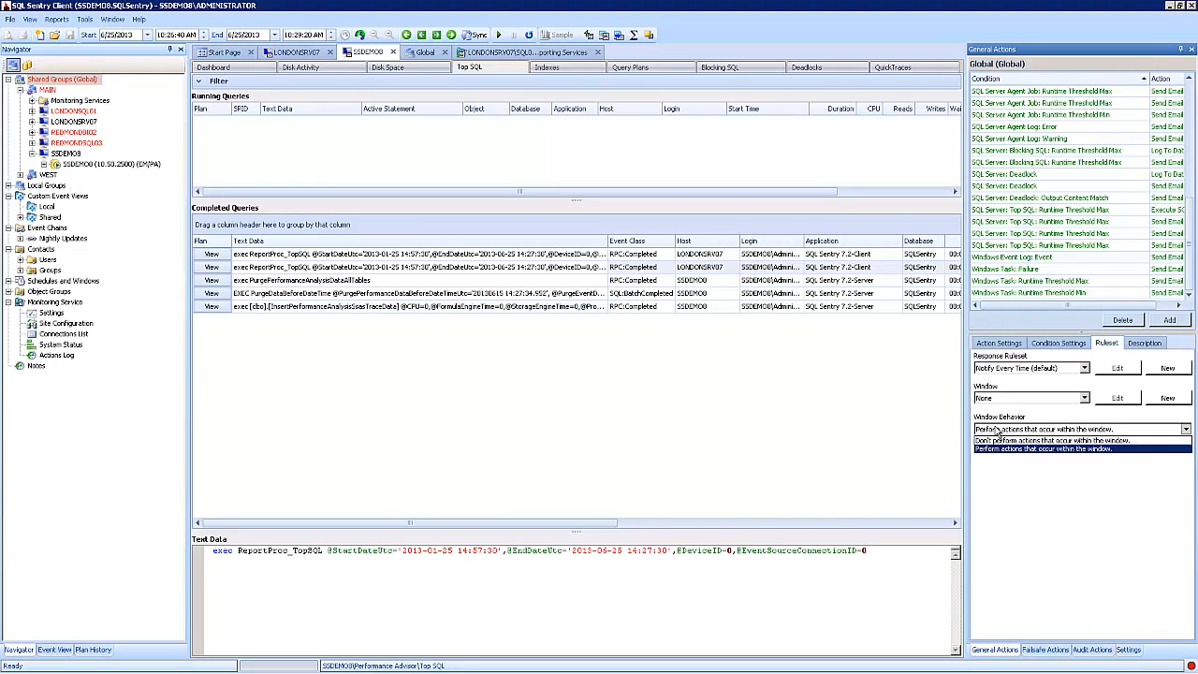
{"action": "left_click", "coordinate": [995, 403]}
{"action": "left_click", "coordinate": [995, 403]}
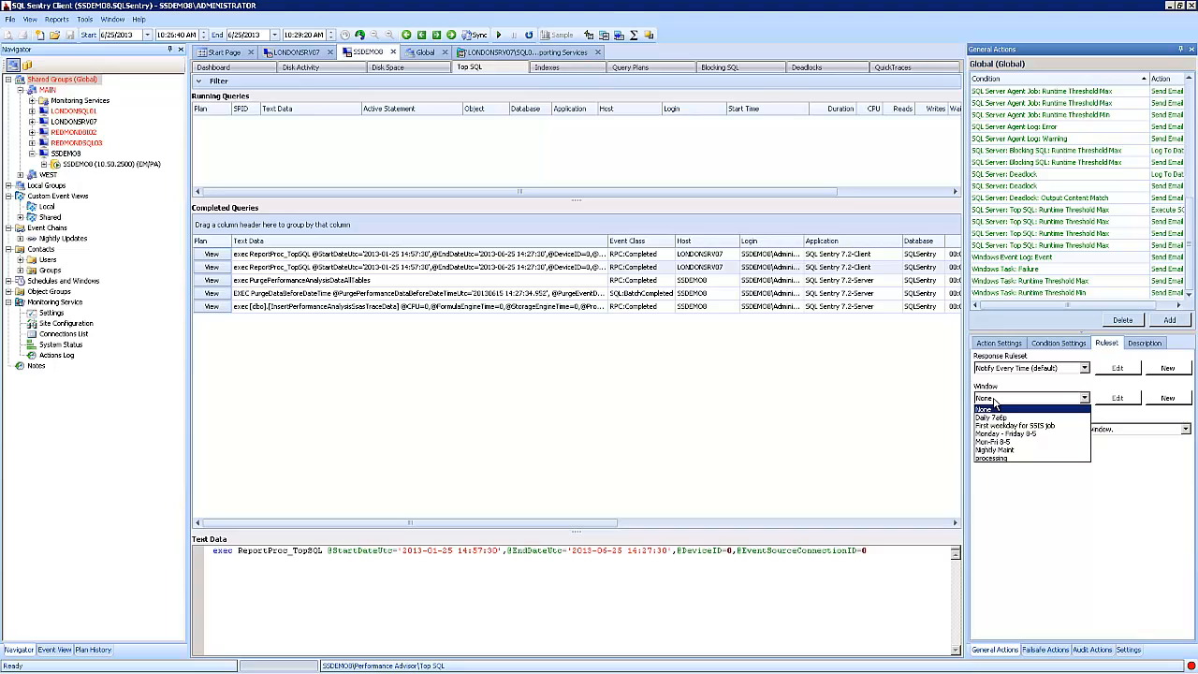
{"action": "left_click", "coordinate": [994, 450]}
{"action": "left_click", "coordinate": [996, 431]}
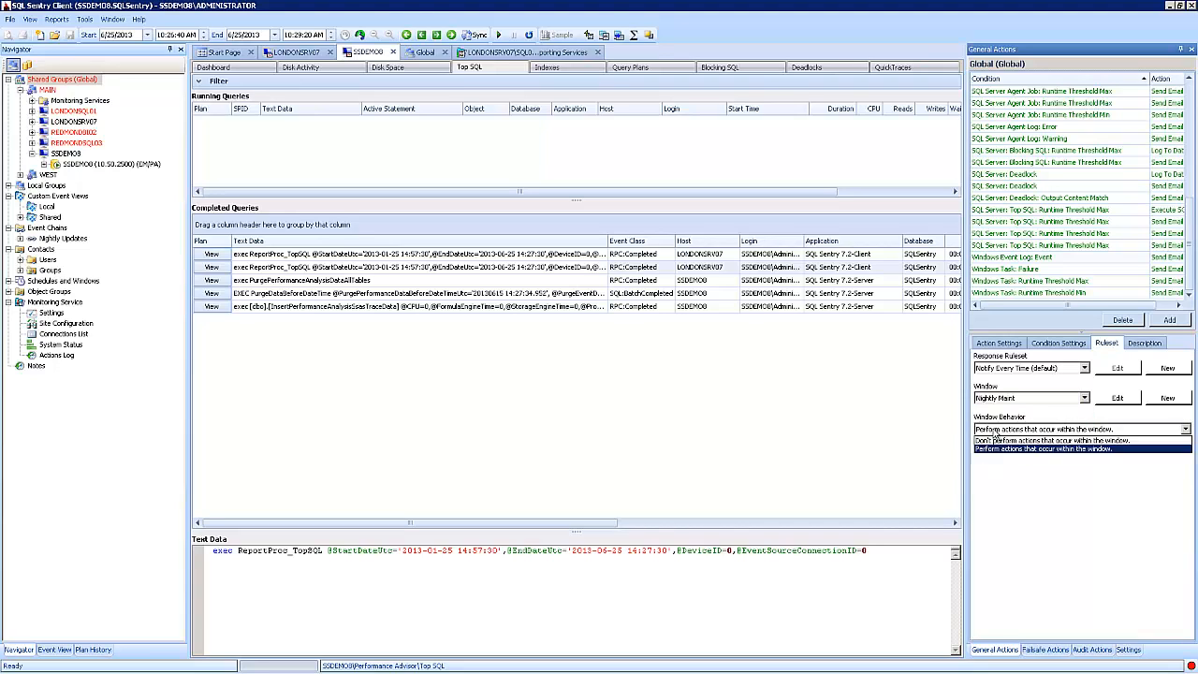
{"action": "left_click", "coordinate": [996, 440]}
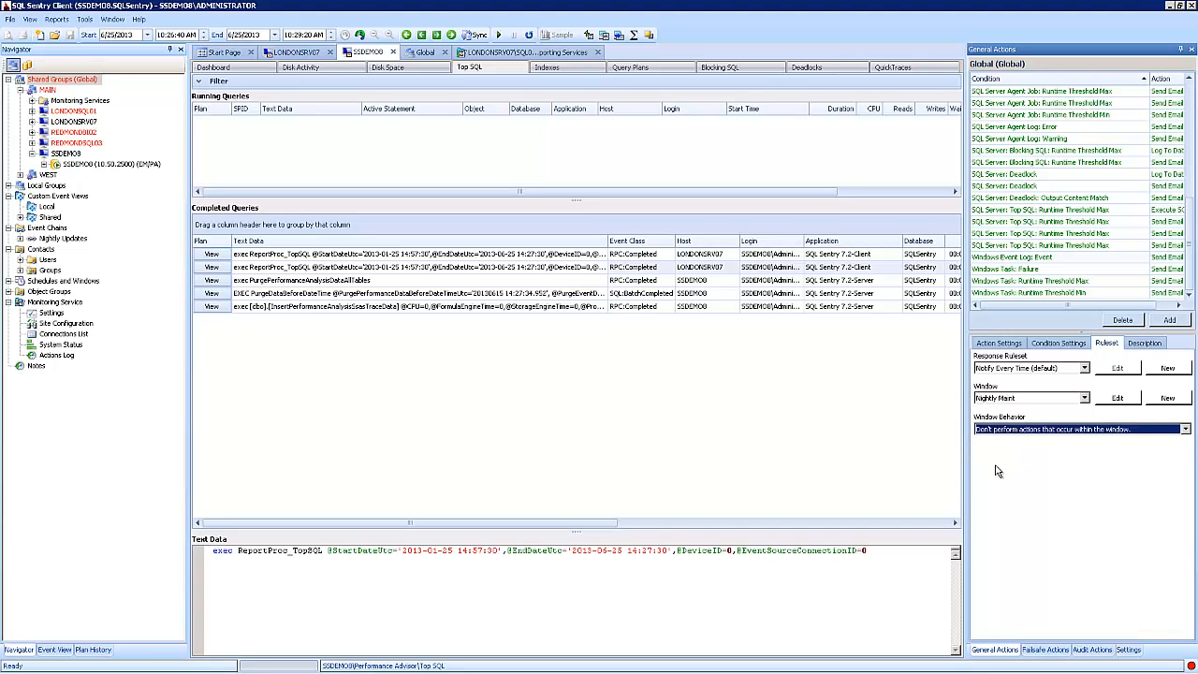
Step: Make the action perform only within the Monday - Friday 8-5 window, and view that window's schedule properties
{"action": "left_click", "coordinate": [997, 397]}
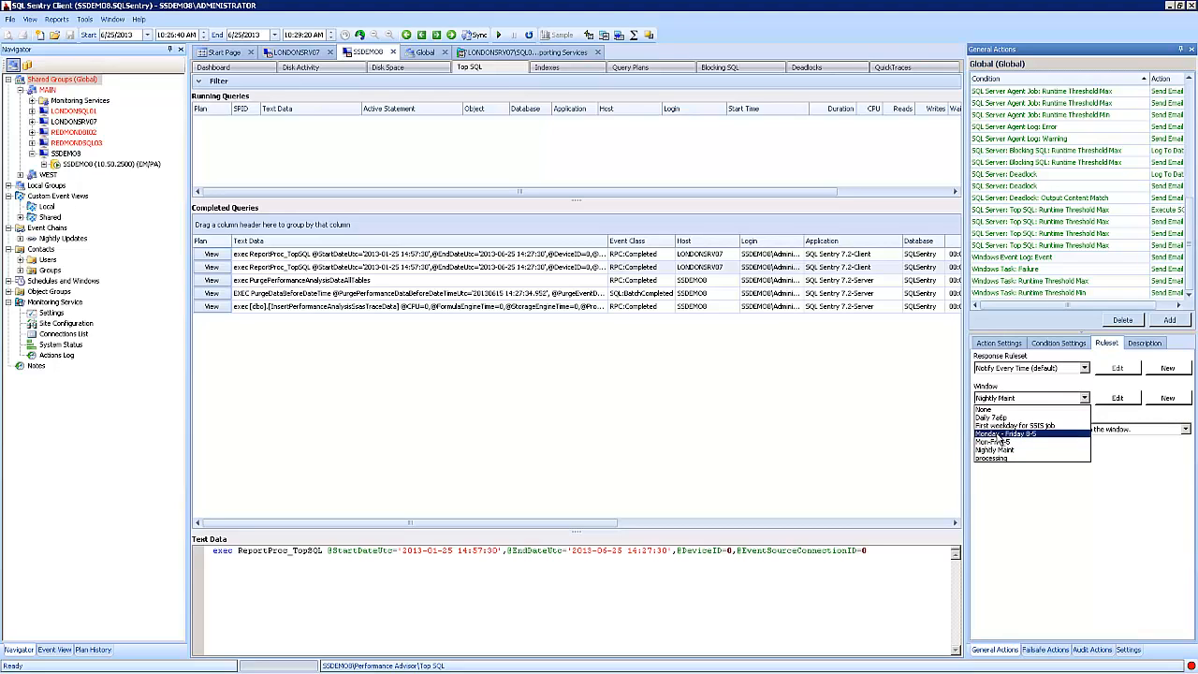
{"action": "left_click", "coordinate": [1000, 434]}
{"action": "left_click", "coordinate": [998, 430]}
{"action": "left_click", "coordinate": [1002, 449]}
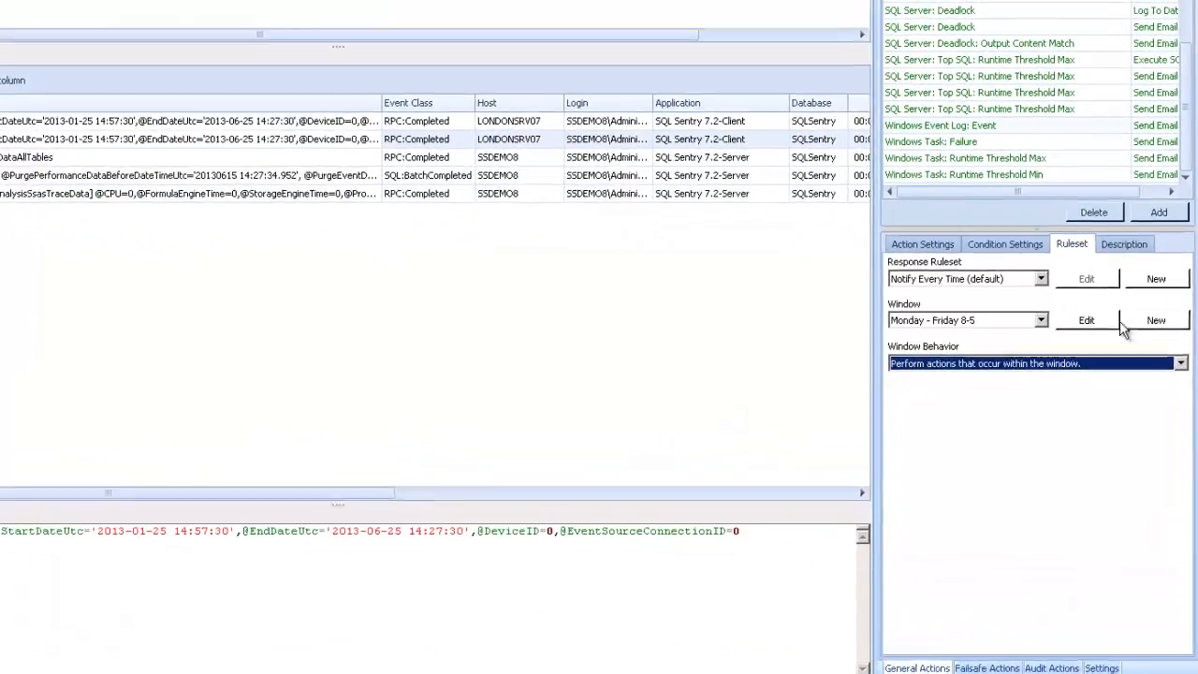
{"action": "left_click", "coordinate": [1110, 398]}
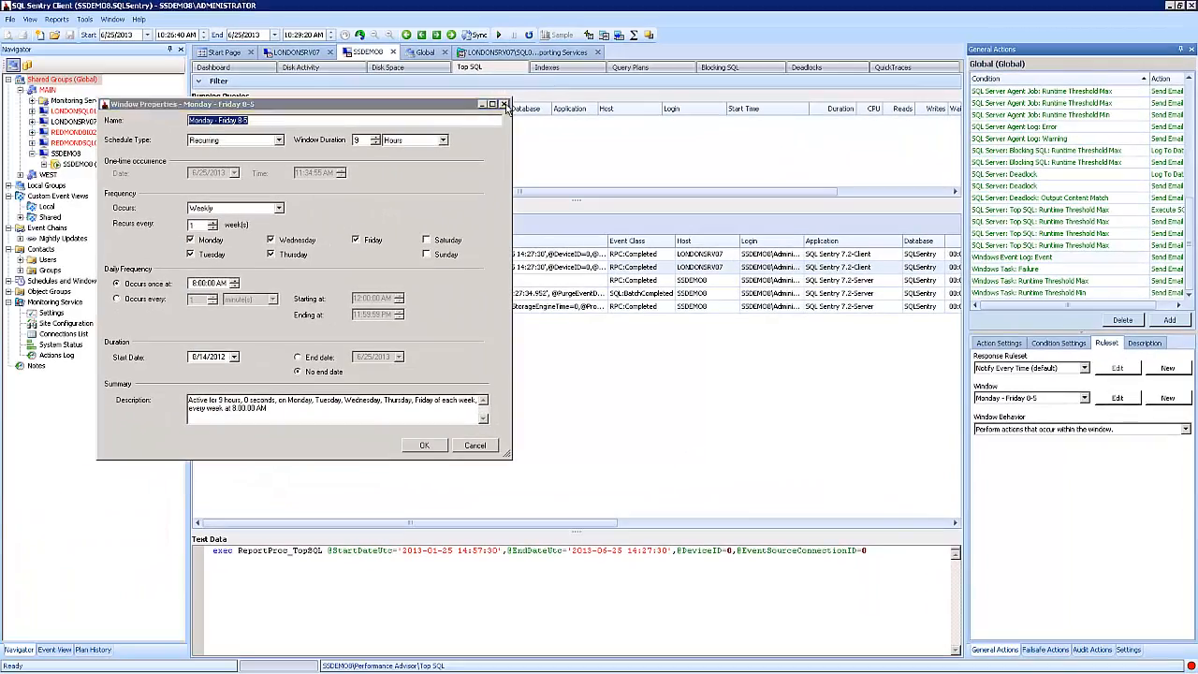
{"action": "left_click", "coordinate": [503, 103]}
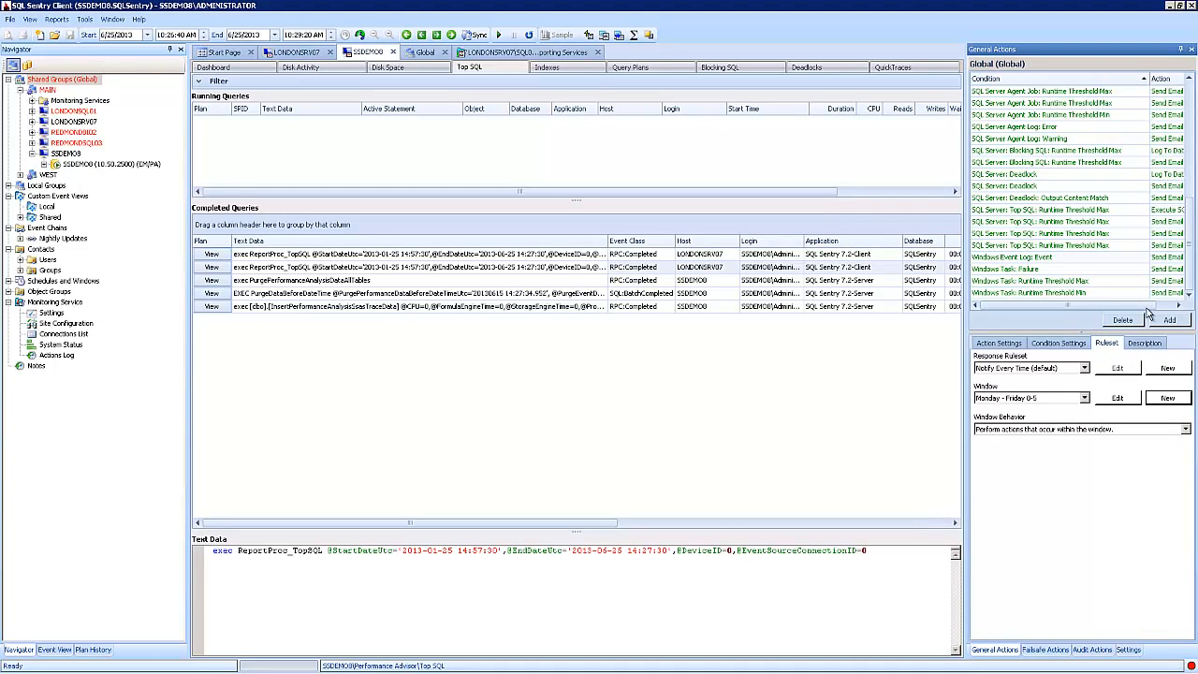
Step: Examine the Windows Task conditions available for a new global general action, including Completed and Output Content Match
{"action": "left_click", "coordinate": [1168, 321]}
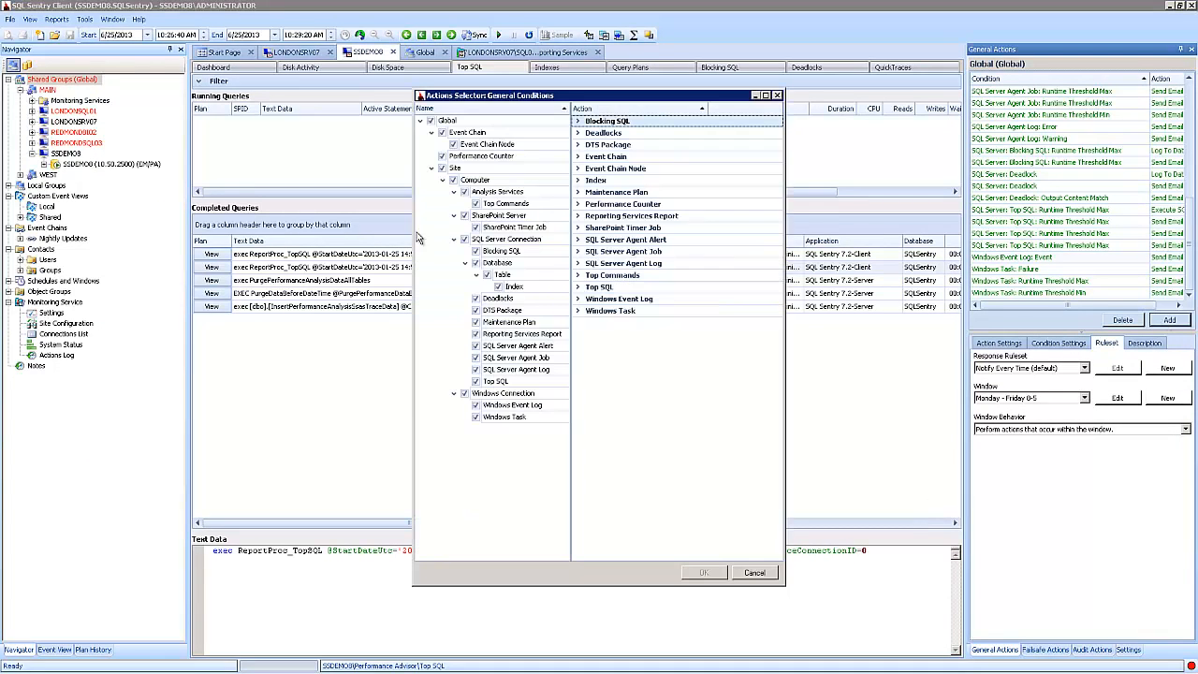
{"action": "left_click", "coordinate": [578, 311]}
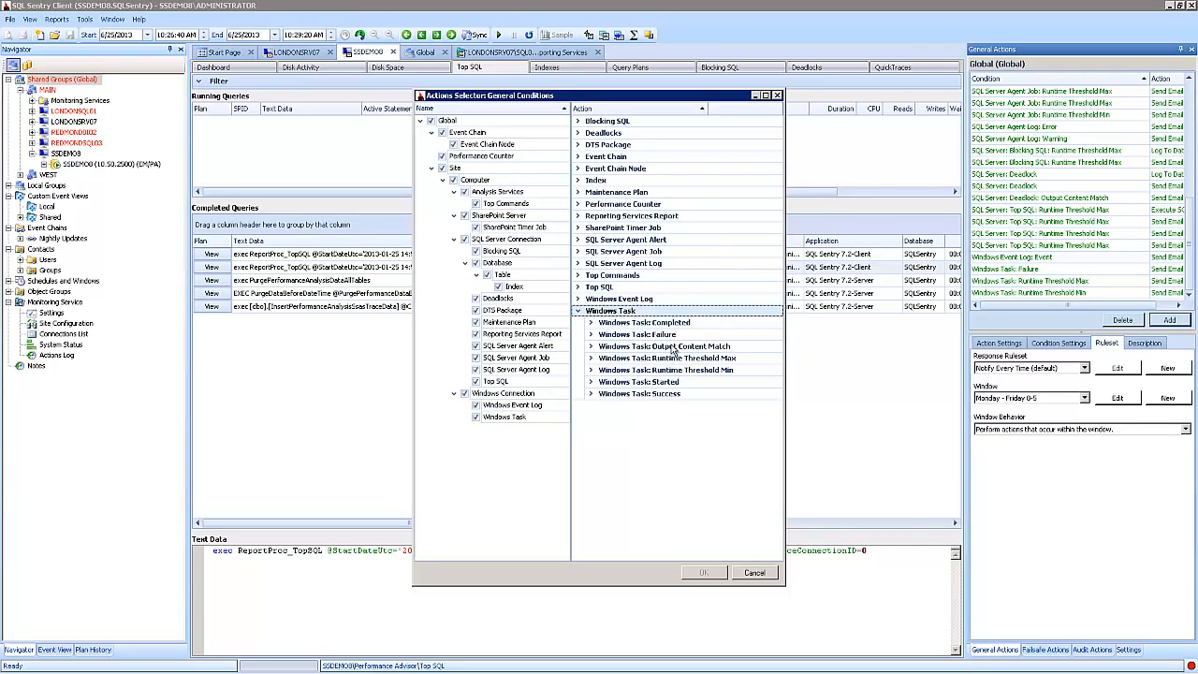
{"action": "left_click", "coordinate": [675, 325]}
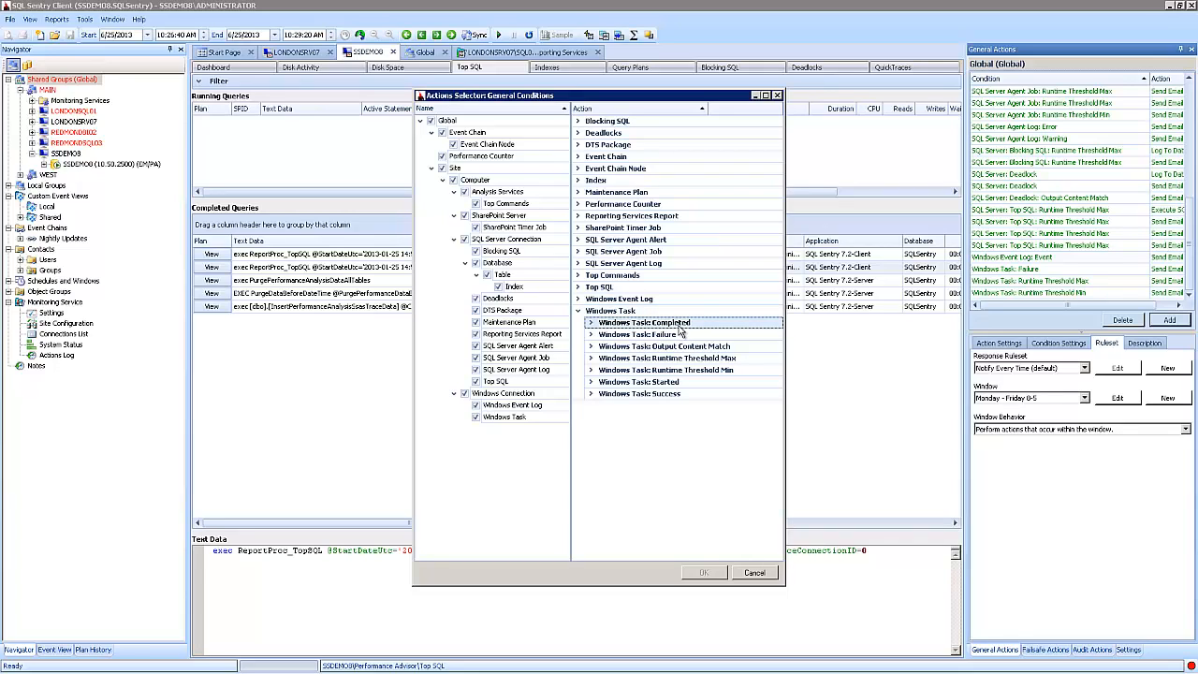
{"action": "left_click", "coordinate": [686, 348]}
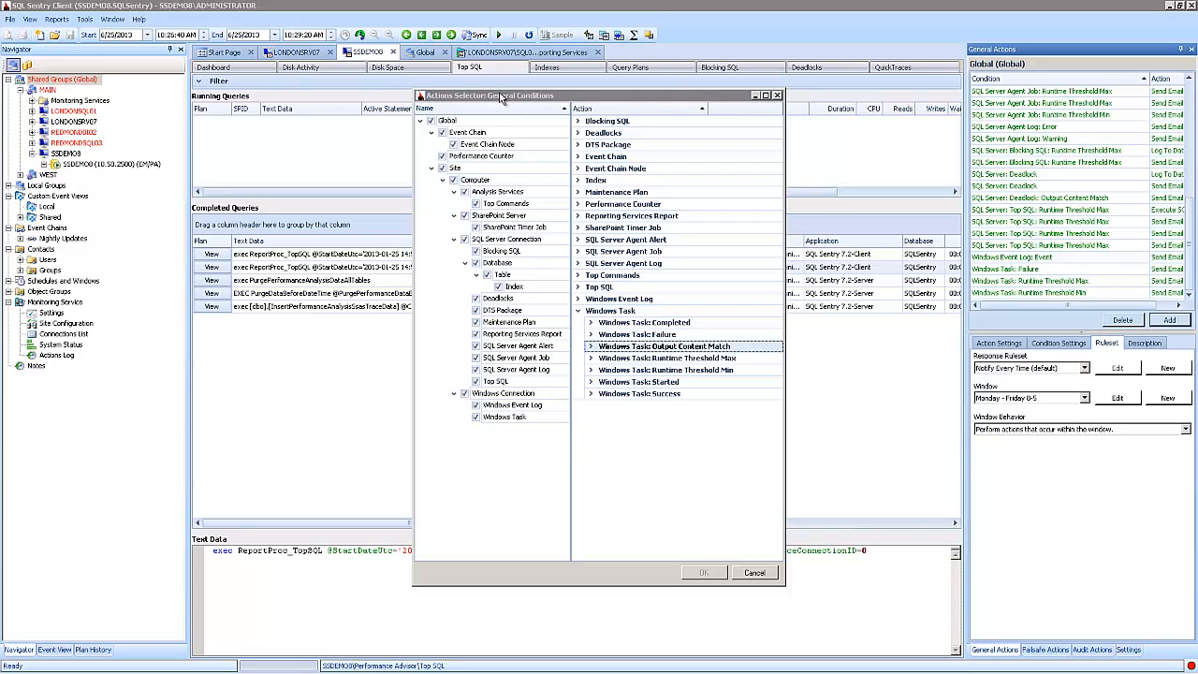
Step: Return to the Global calendar and view the general actions and event details of the Integrity Check job on LONDONSQL01
{"action": "left_click", "coordinate": [777, 96]}
{"action": "left_click", "coordinate": [434, 51]}
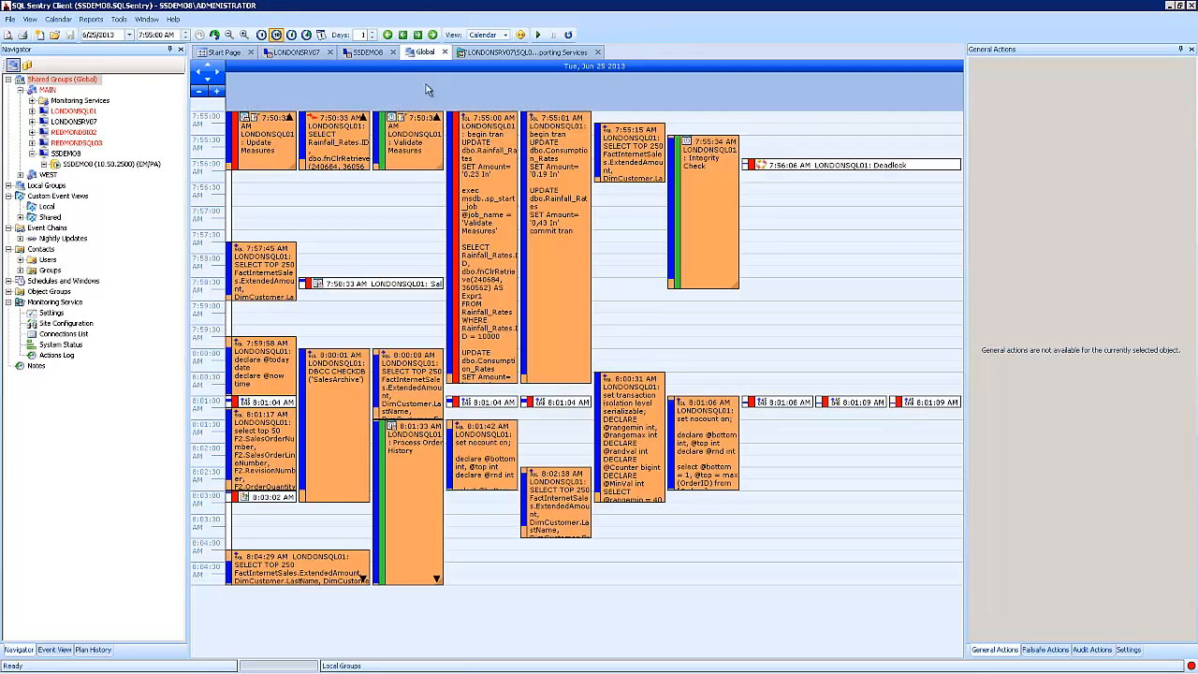
{"action": "left_click", "coordinate": [719, 189]}
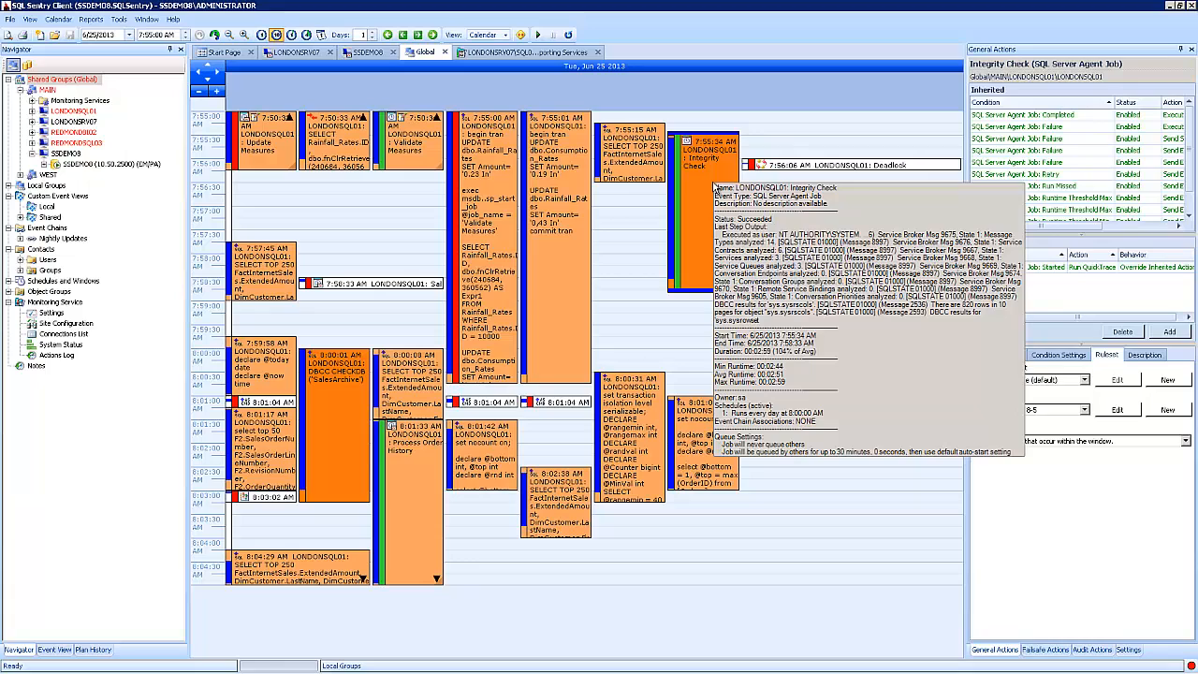
{"action": "left_click", "coordinate": [642, 272]}
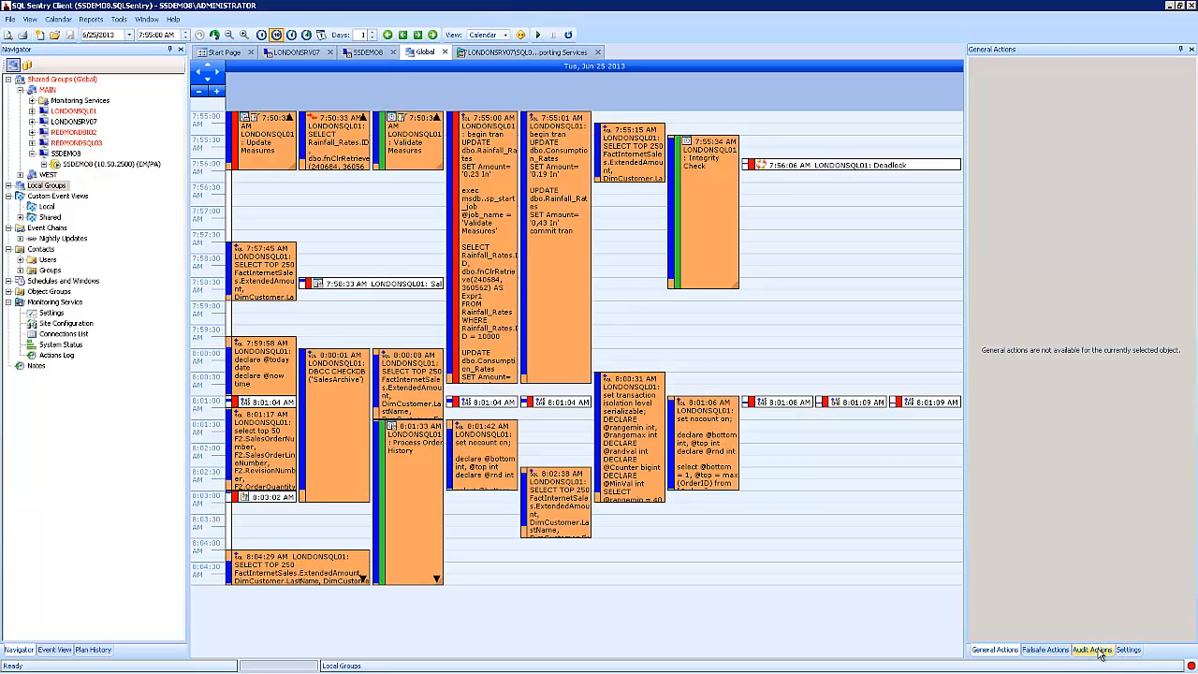
Step: Review the Windows Task conditions available for a general action on Shared Groups (Global), closing the selector without adding any
{"action": "left_click", "coordinate": [84, 82]}
{"action": "left_click", "coordinate": [1169, 320]}
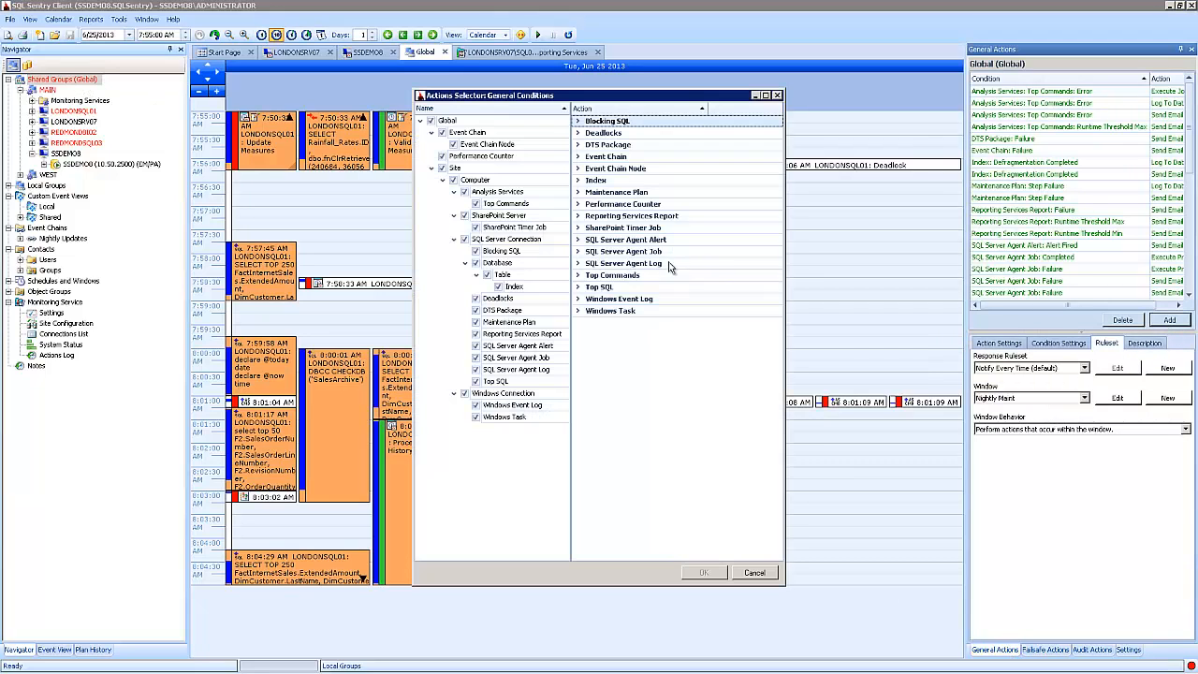
{"action": "left_click", "coordinate": [578, 313]}
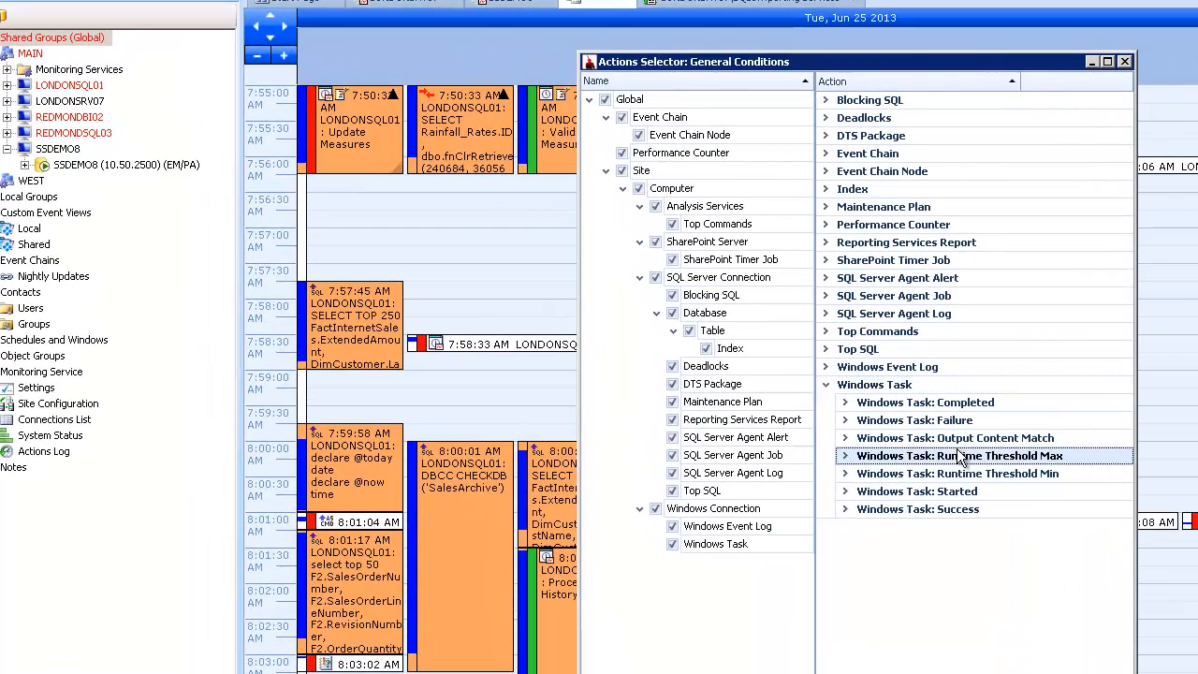
{"action": "left_click", "coordinate": [667, 371]}
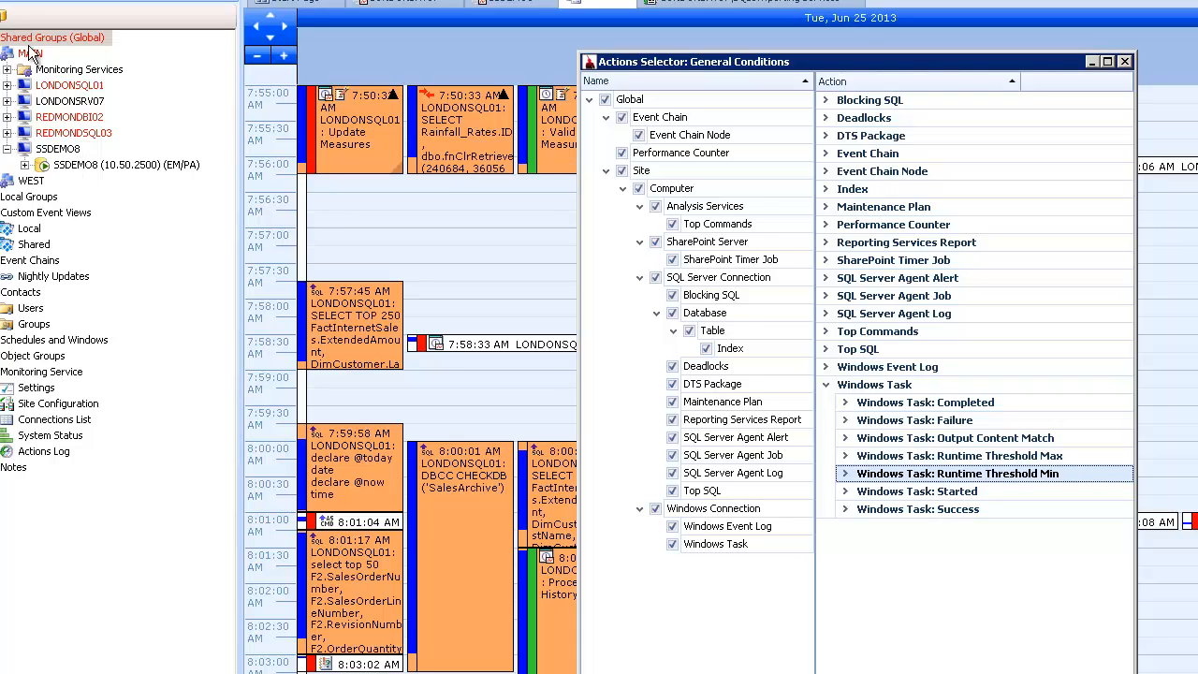
{"action": "left_click", "coordinate": [1125, 62]}
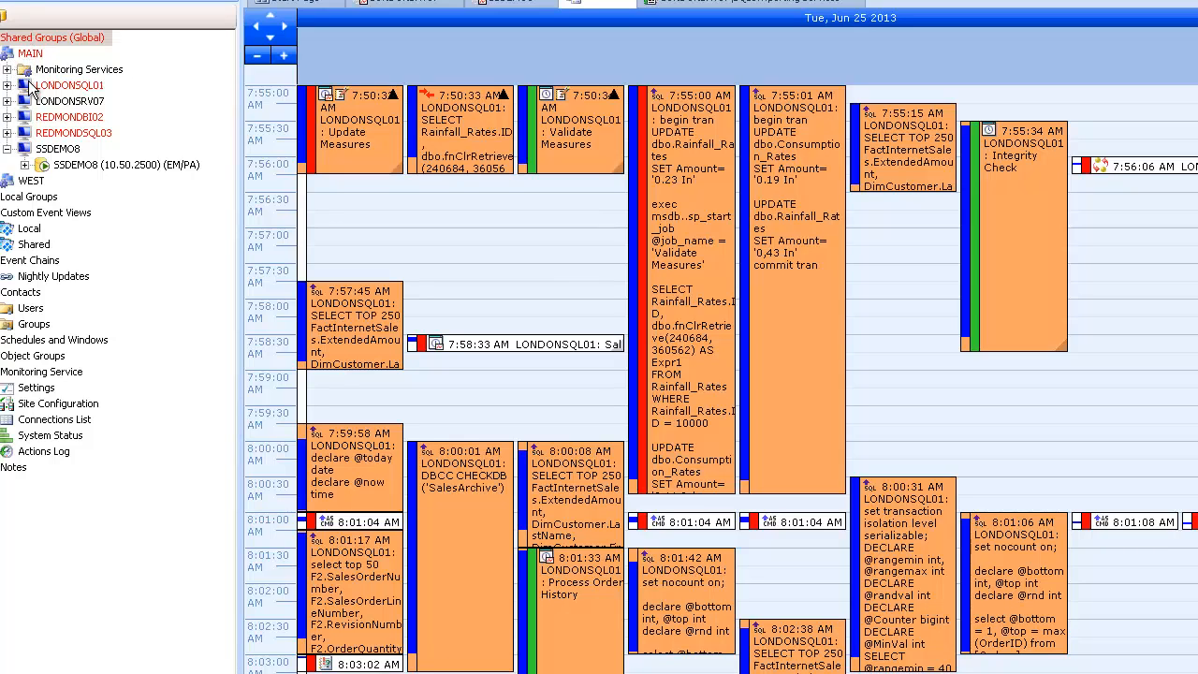
Step: Review the conditions available for an Active Directory Rights Management task under LONDONSQL01's Windows Connection, without adding an action
{"action": "left_click", "coordinate": [64, 87]}
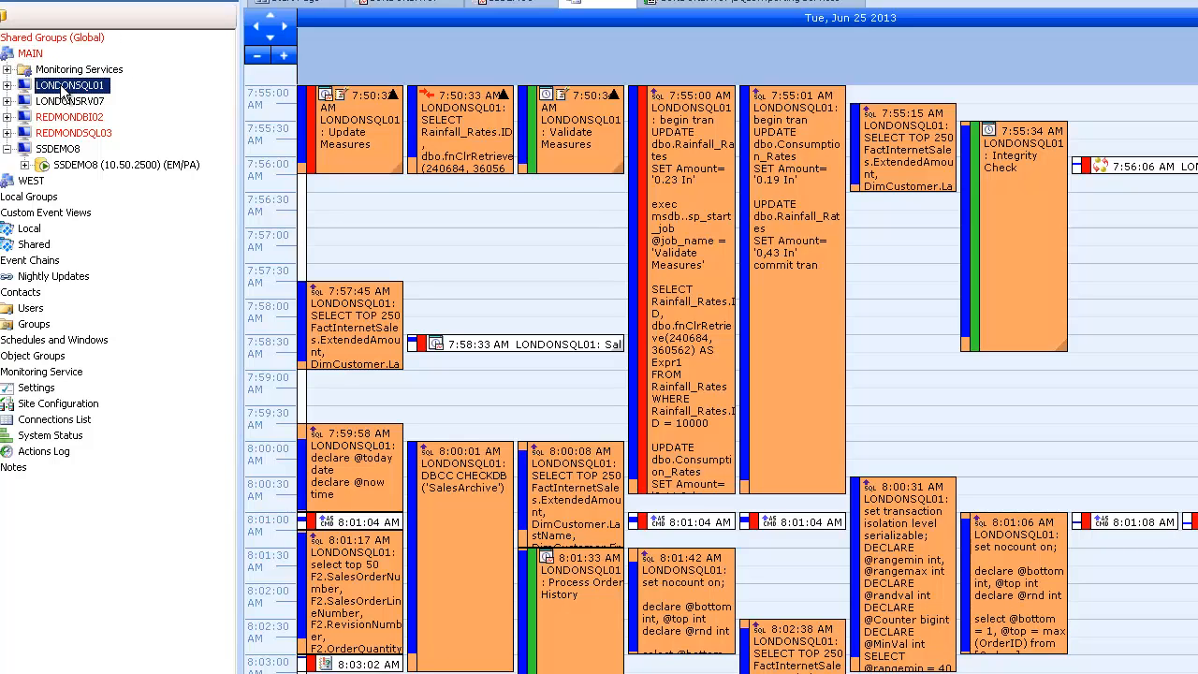
{"action": "left_click", "coordinate": [8, 85]}
{"action": "left_click", "coordinate": [24, 116]}
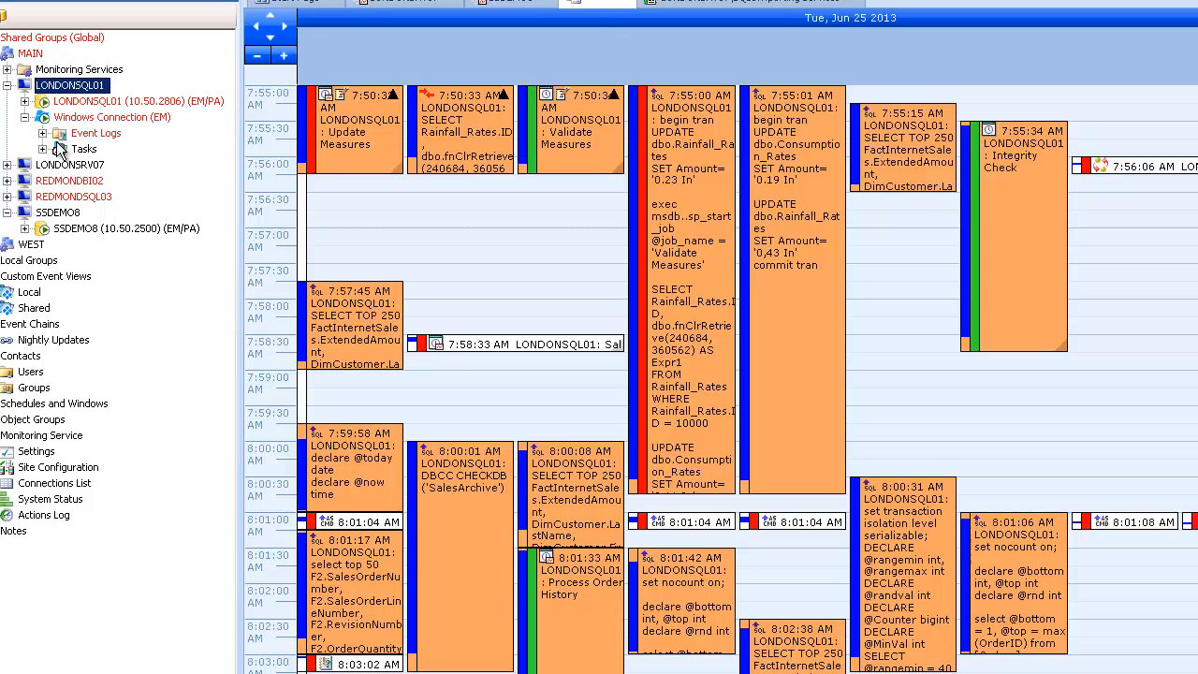
{"action": "left_click", "coordinate": [42, 149]}
{"action": "left_click", "coordinate": [99, 184]}
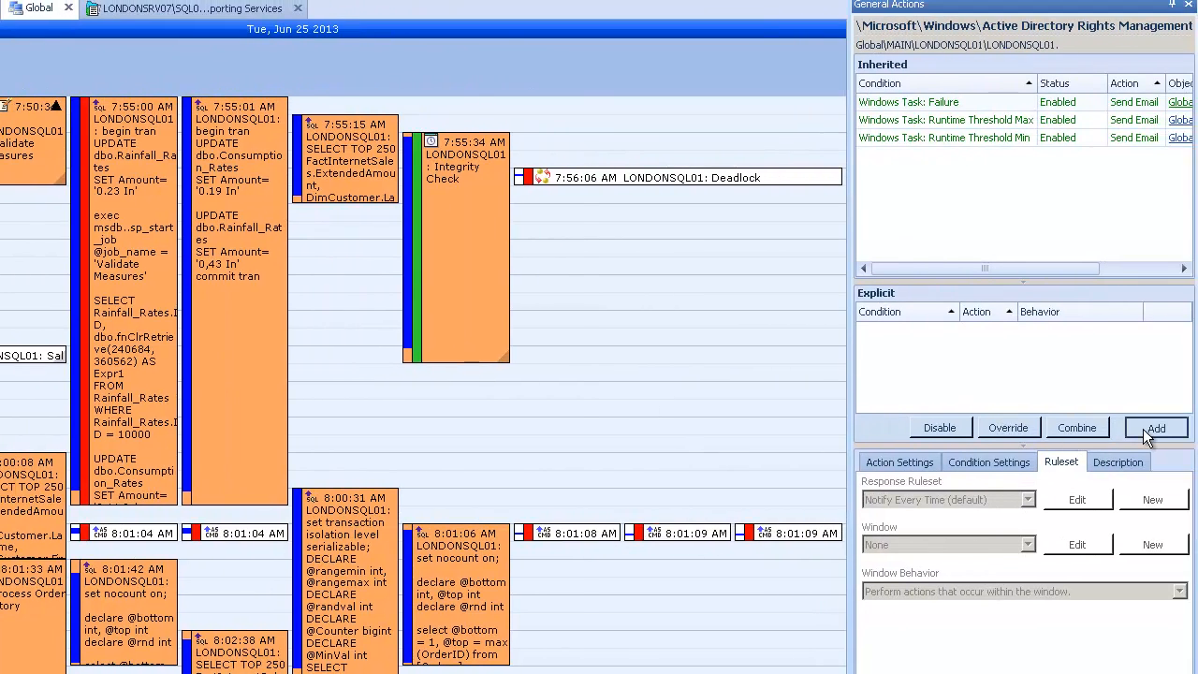
{"action": "left_click", "coordinate": [1144, 429]}
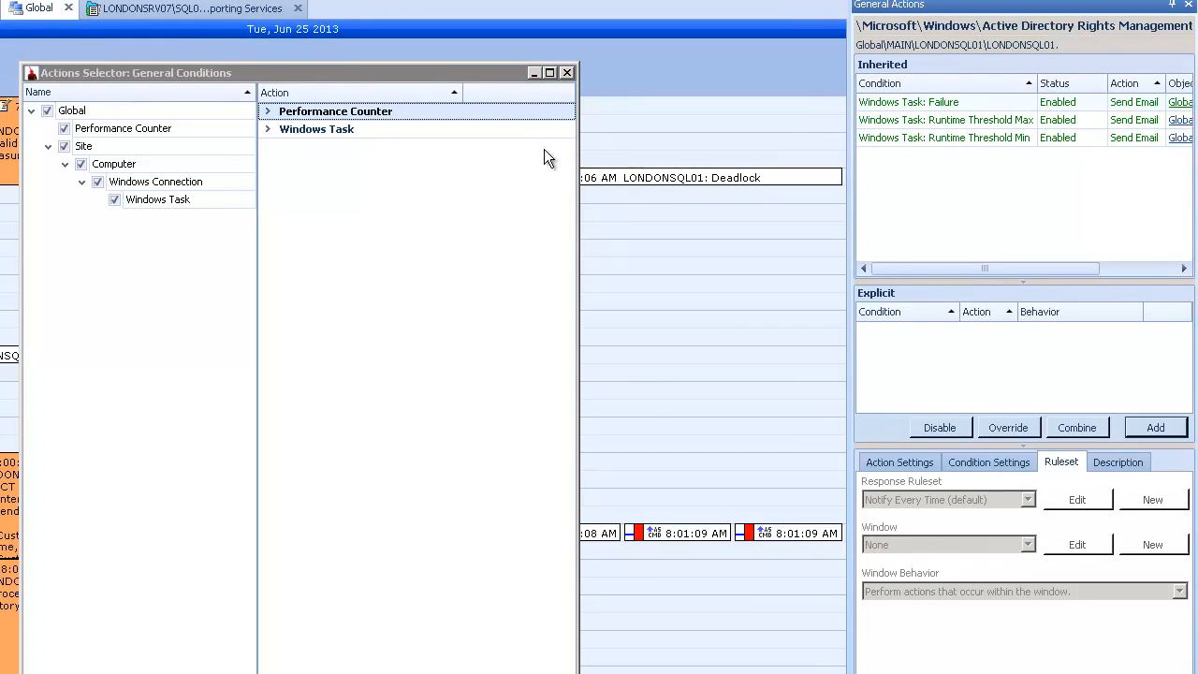
{"action": "left_click", "coordinate": [567, 72]}
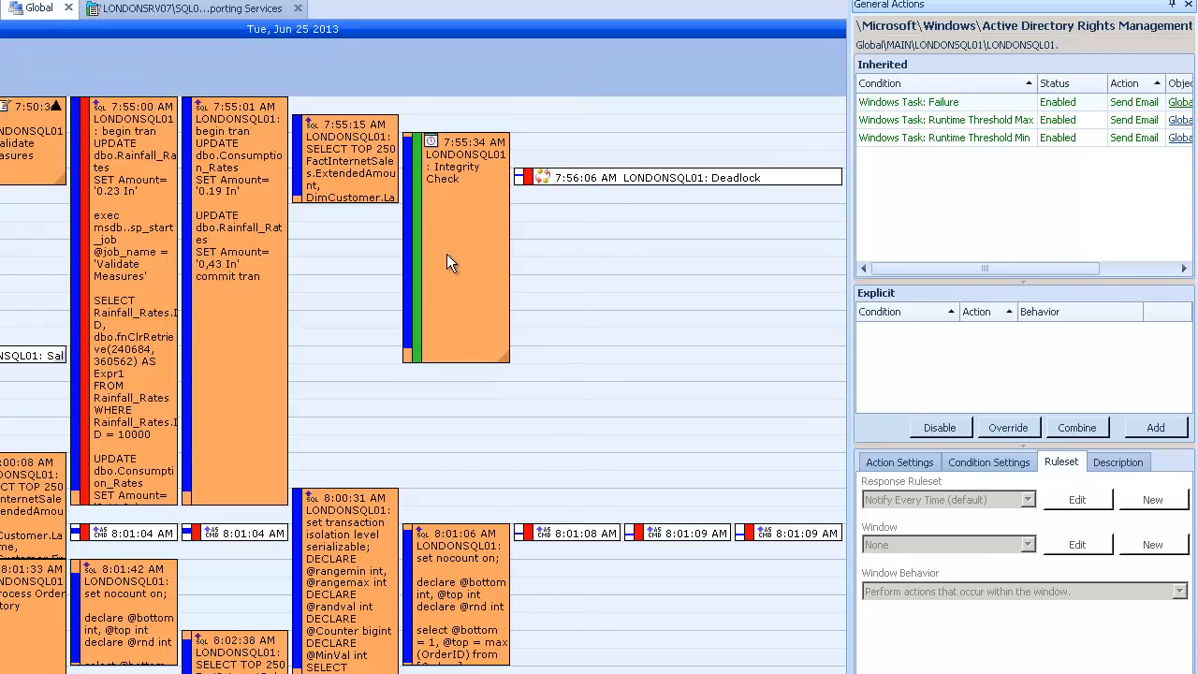
Step: Review the Reporting Services Report conditions available at the global level and close the selector without adding any
{"action": "left_click", "coordinate": [1156, 409]}
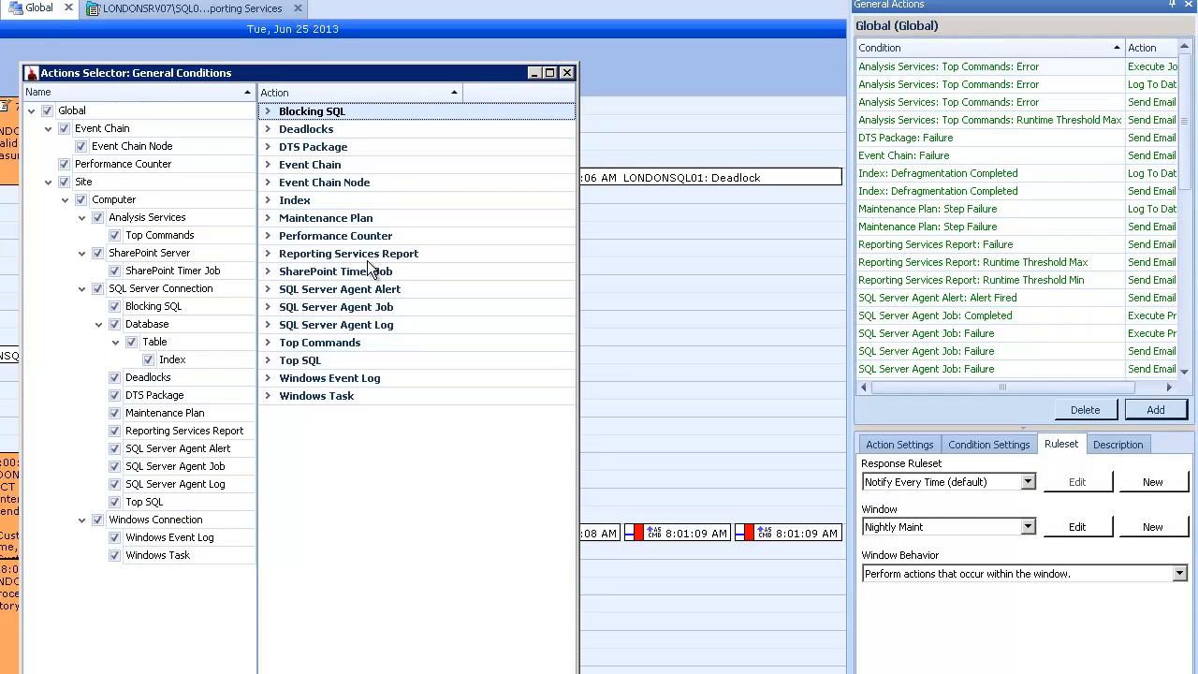
{"action": "left_click", "coordinate": [269, 254]}
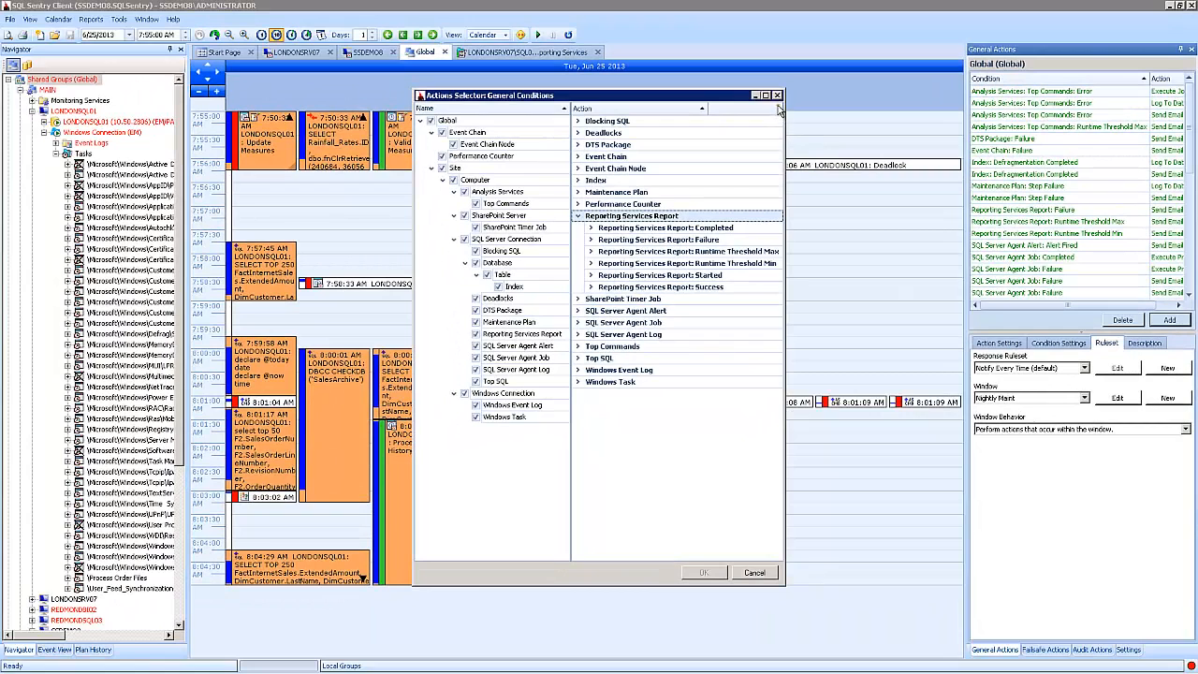
{"action": "left_click", "coordinate": [778, 96]}
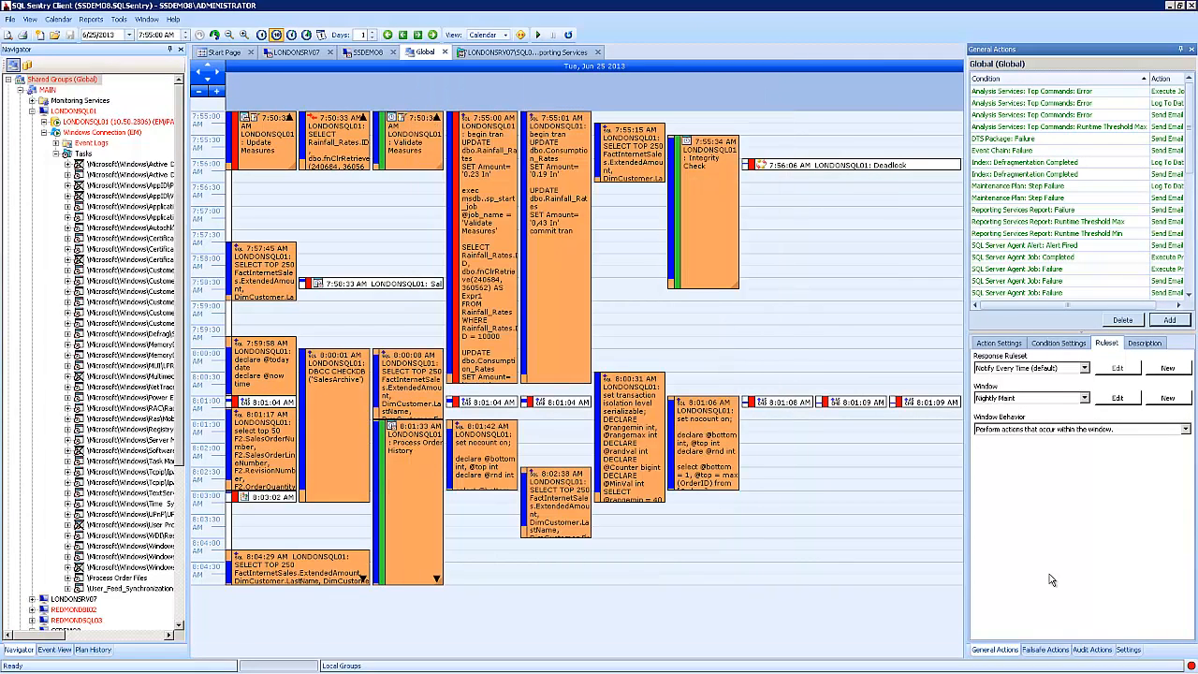
Step: Review the global failsafe conditions for Windows Connection, SQL Server Connection and Monitoring Service, without adding an action
{"action": "left_click", "coordinate": [1046, 649]}
{"action": "left_click", "coordinate": [1169, 320]}
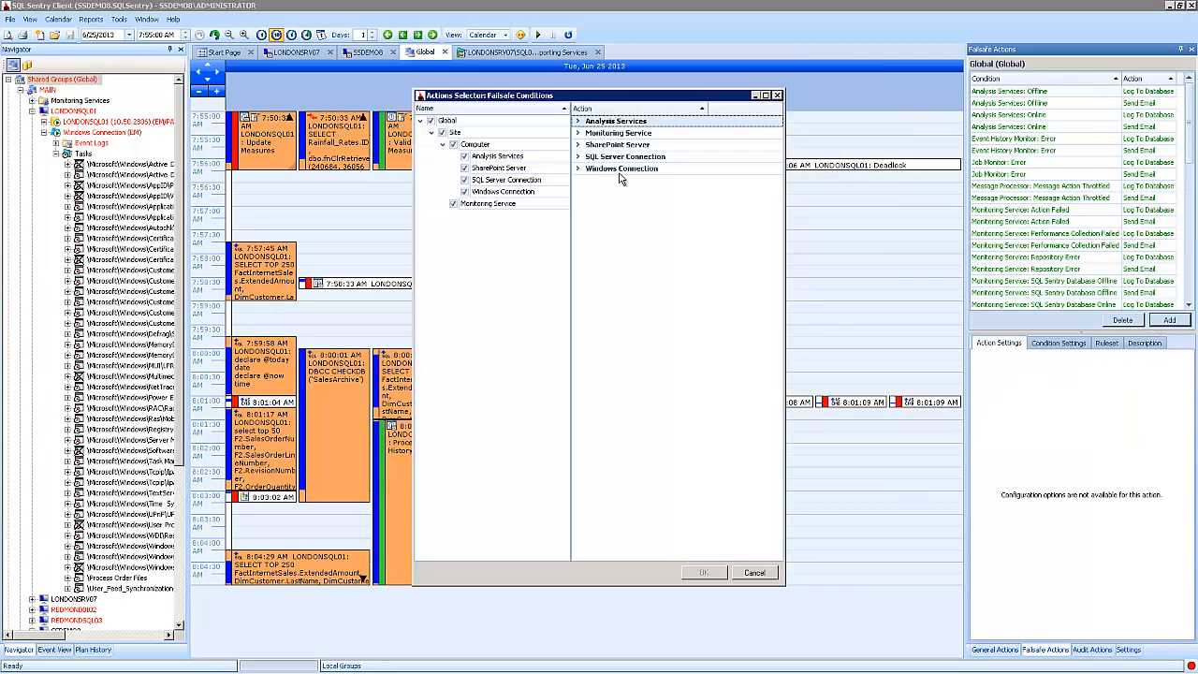
{"action": "left_click", "coordinate": [577, 168]}
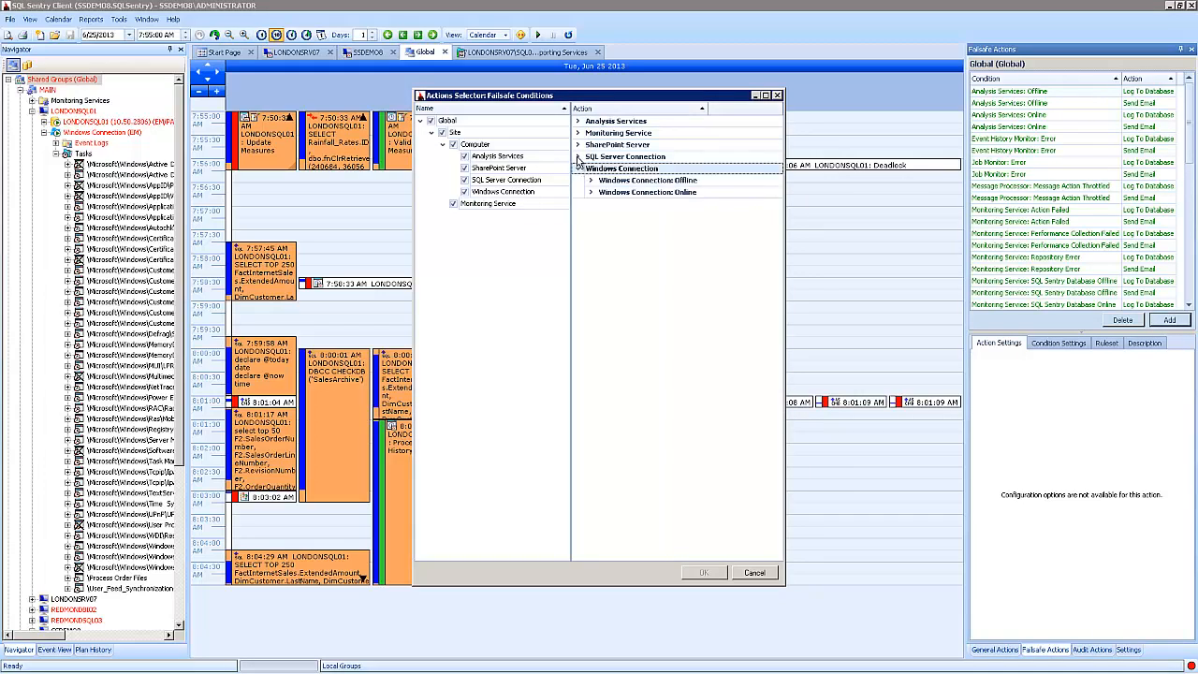
{"action": "left_click", "coordinate": [577, 157]}
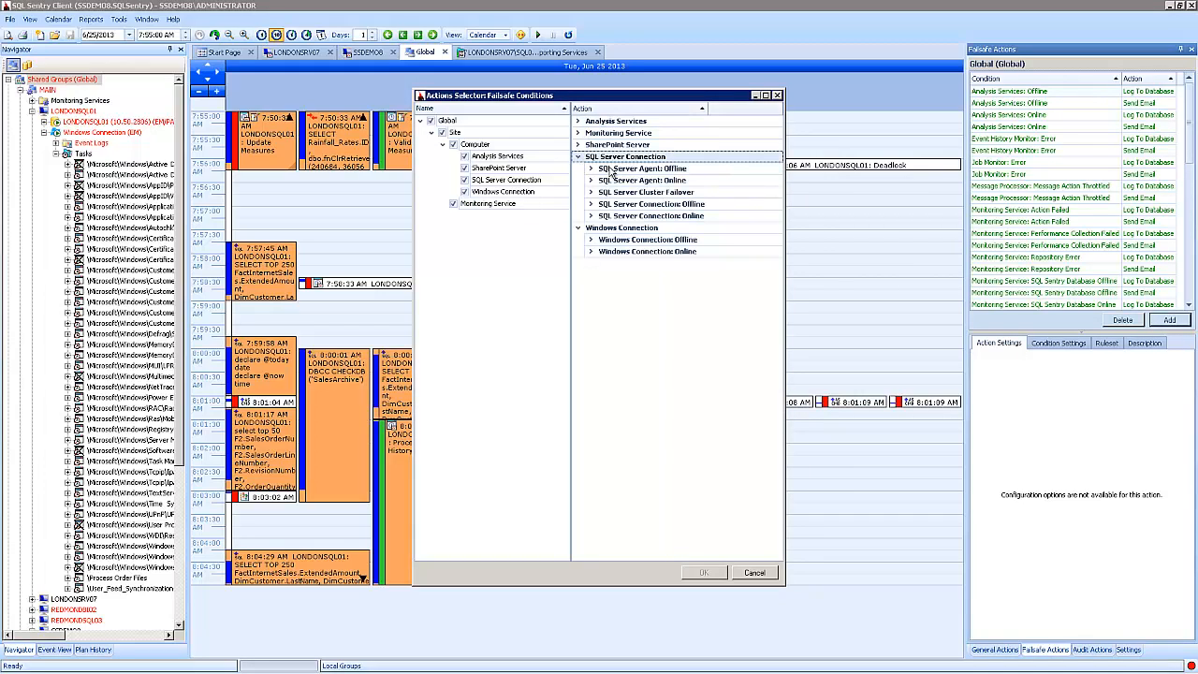
{"action": "left_click", "coordinate": [578, 133]}
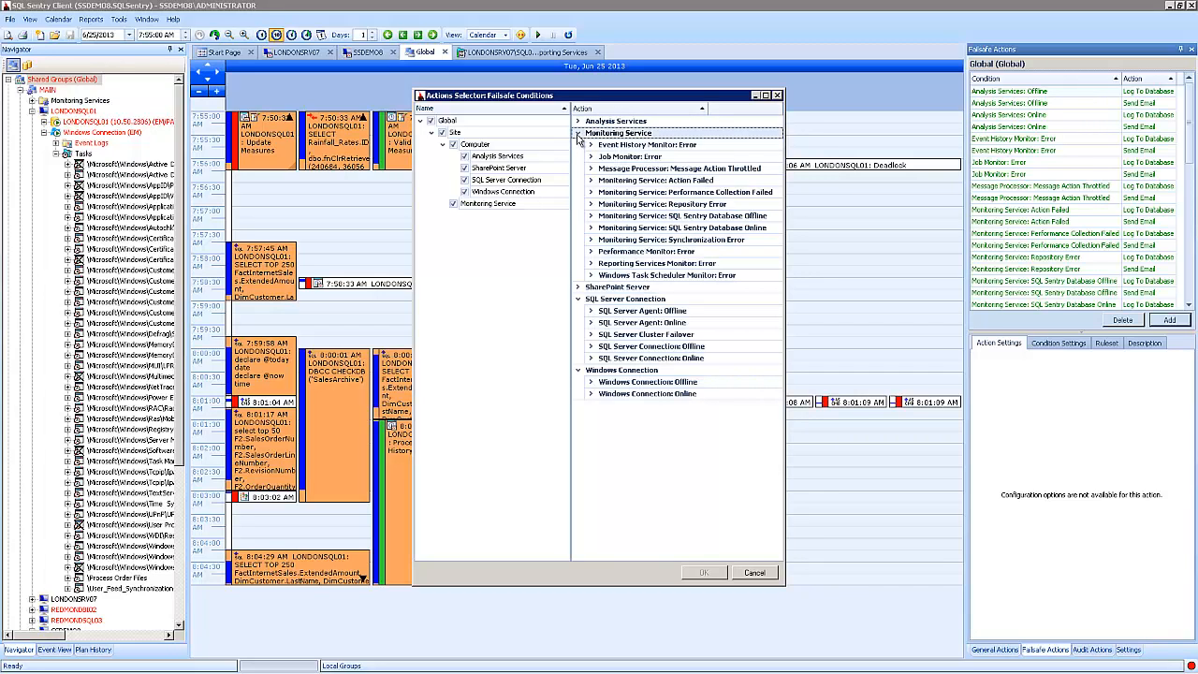
{"action": "left_click", "coordinate": [610, 277]}
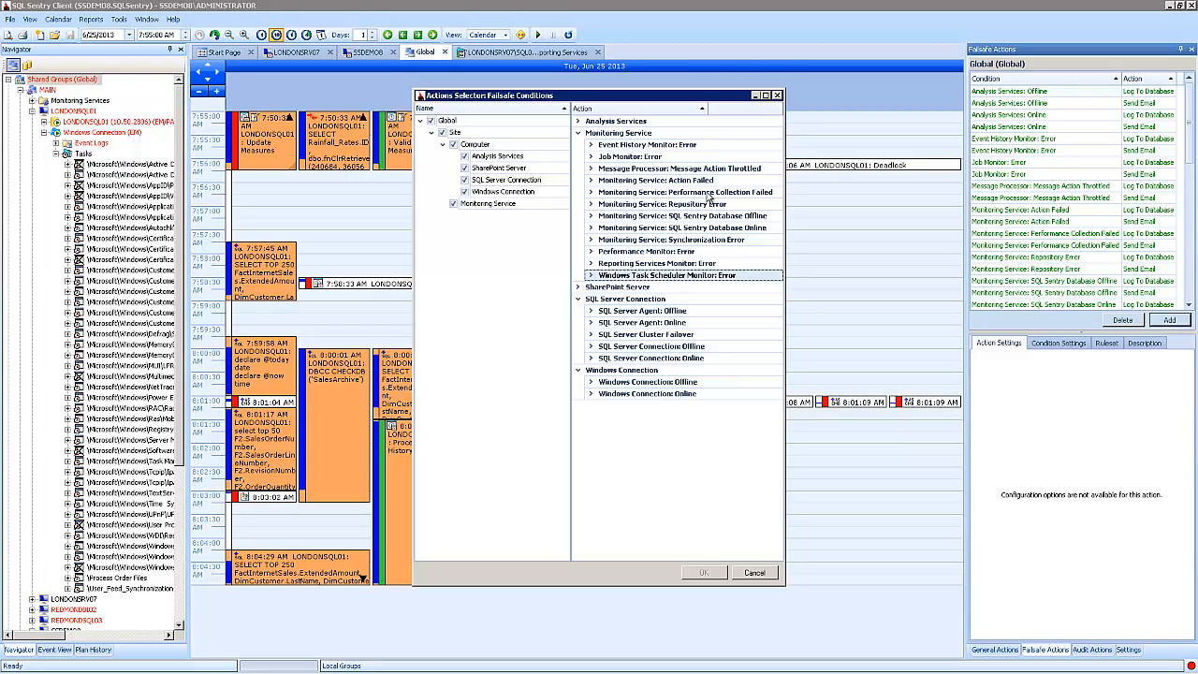
{"action": "left_click", "coordinate": [778, 96]}
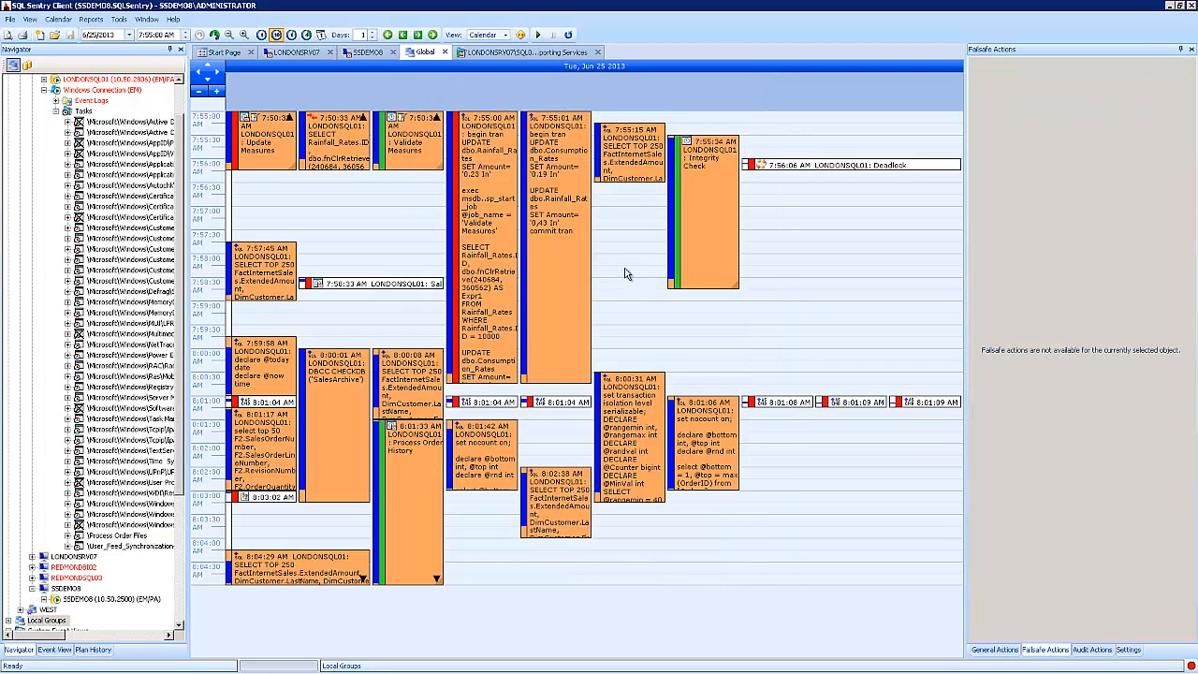
Step: Auto-hide the actions pane, collapse the LONDONSQL01 tree and open the Nightly Updates event chain
{"action": "left_click", "coordinate": [1178, 52]}
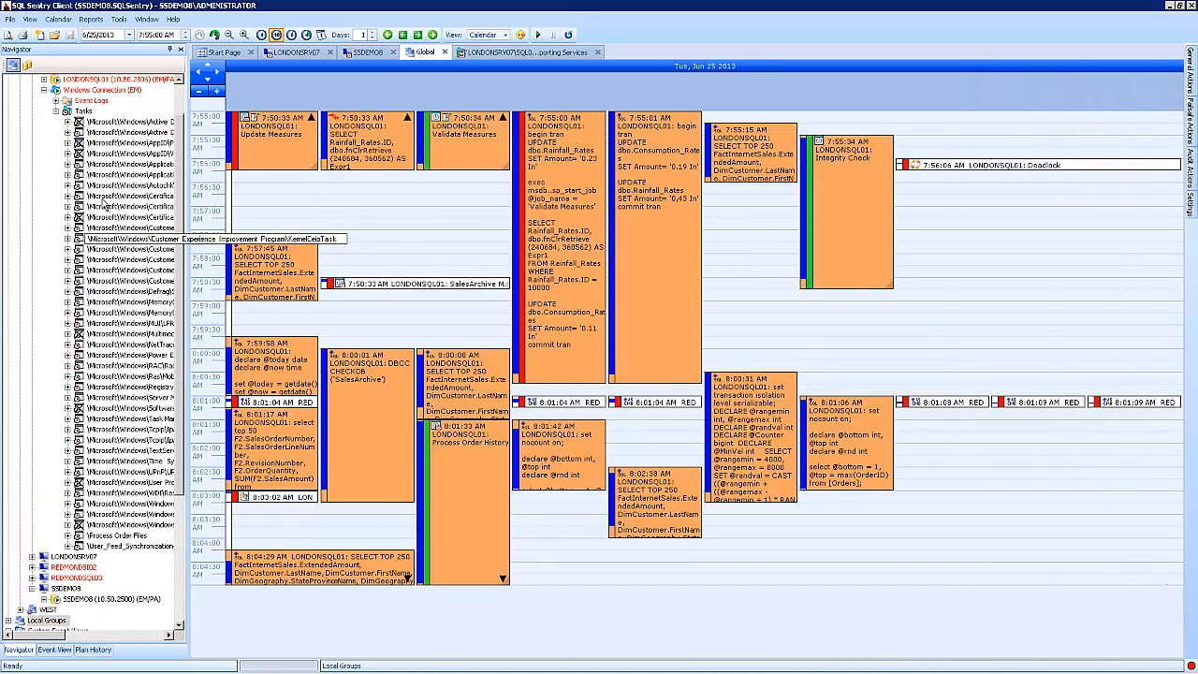
{"action": "left_click", "coordinate": [56, 116]}
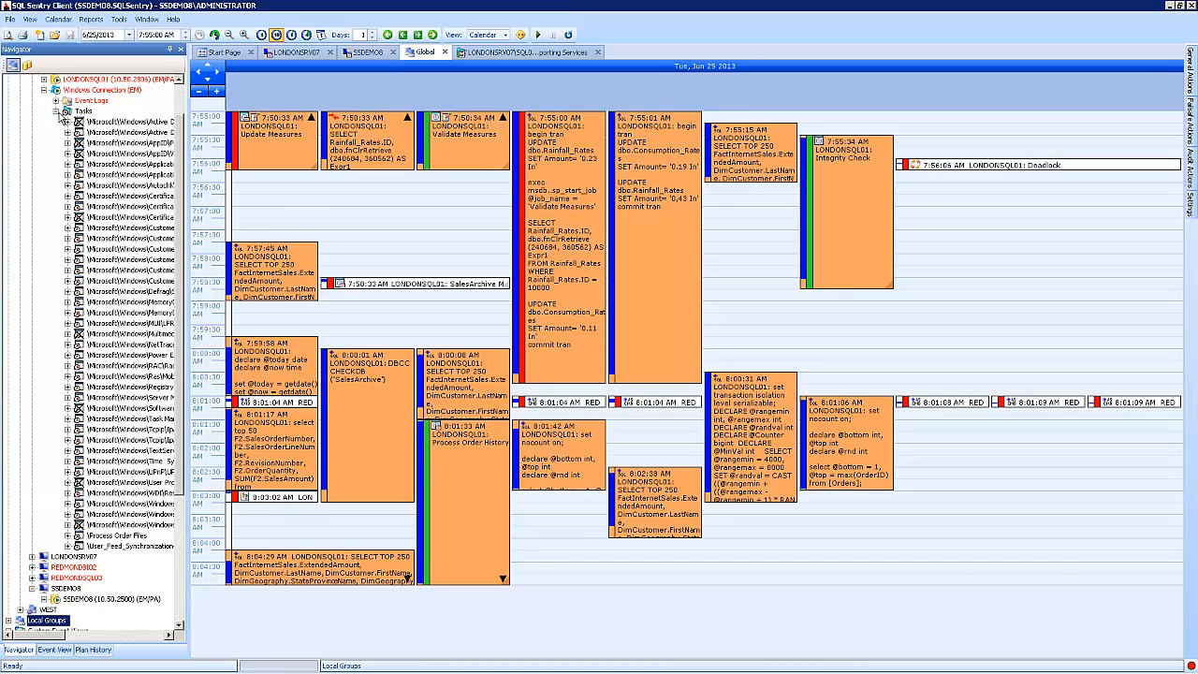
{"action": "left_click", "coordinate": [56, 111]}
{"action": "left_click", "coordinate": [31, 110]}
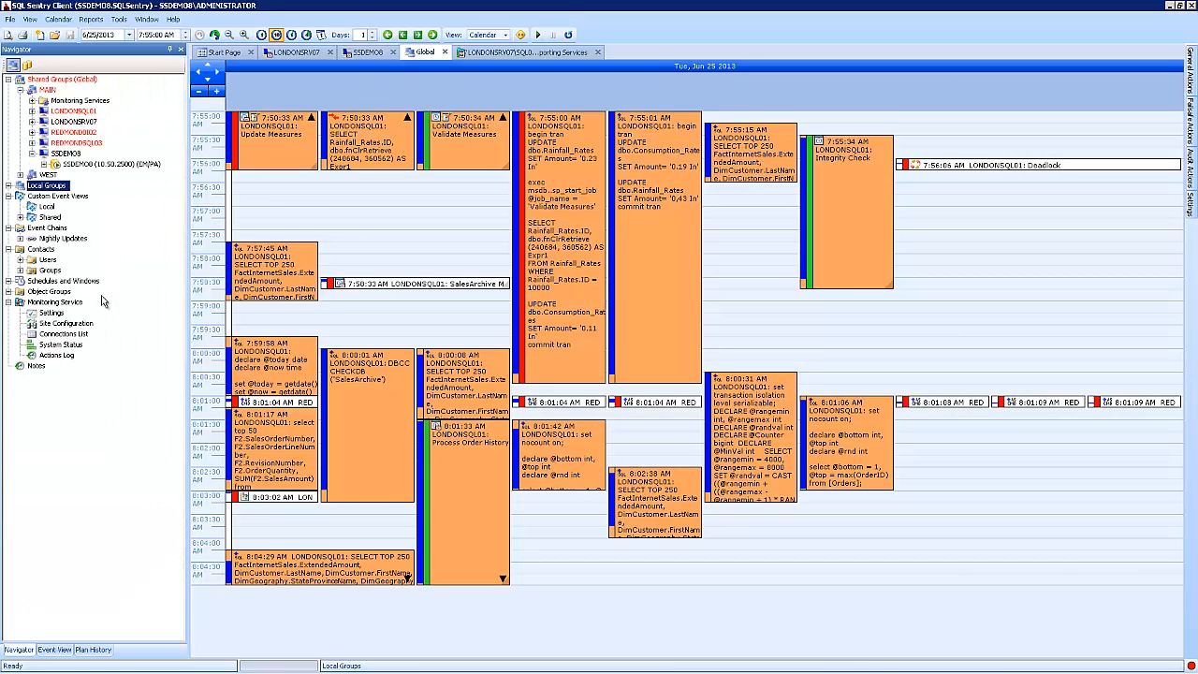
{"action": "left_click", "coordinate": [52, 238]}
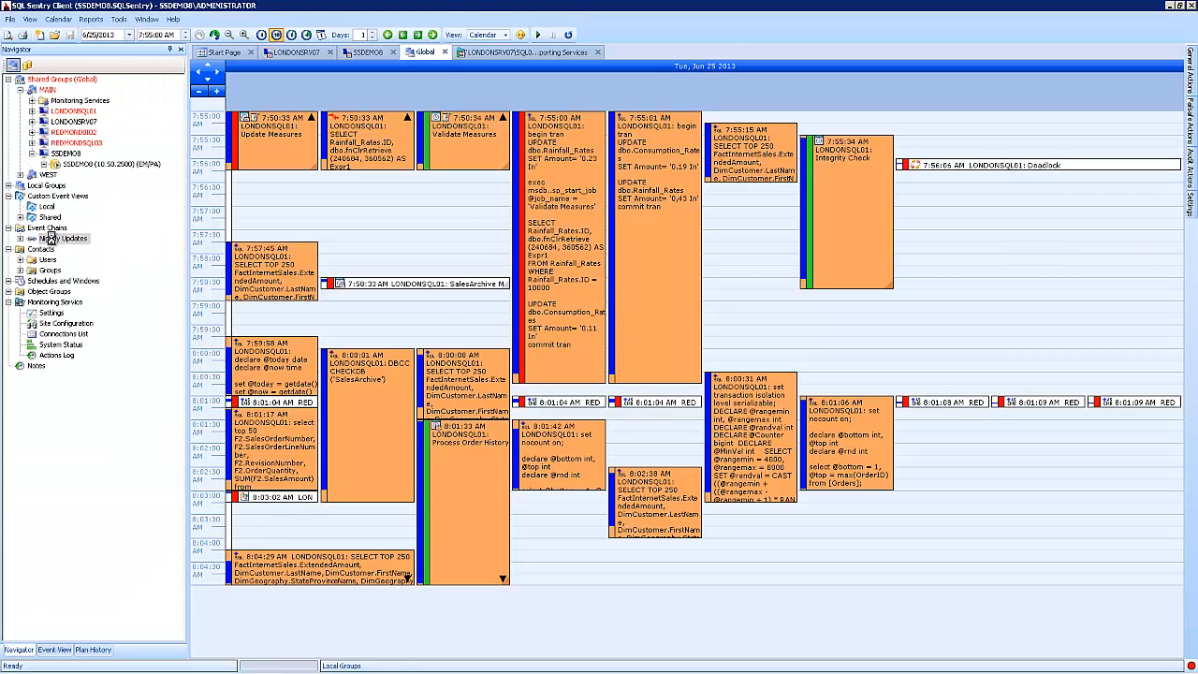
{"action": "double_click", "coordinate": [52, 238]}
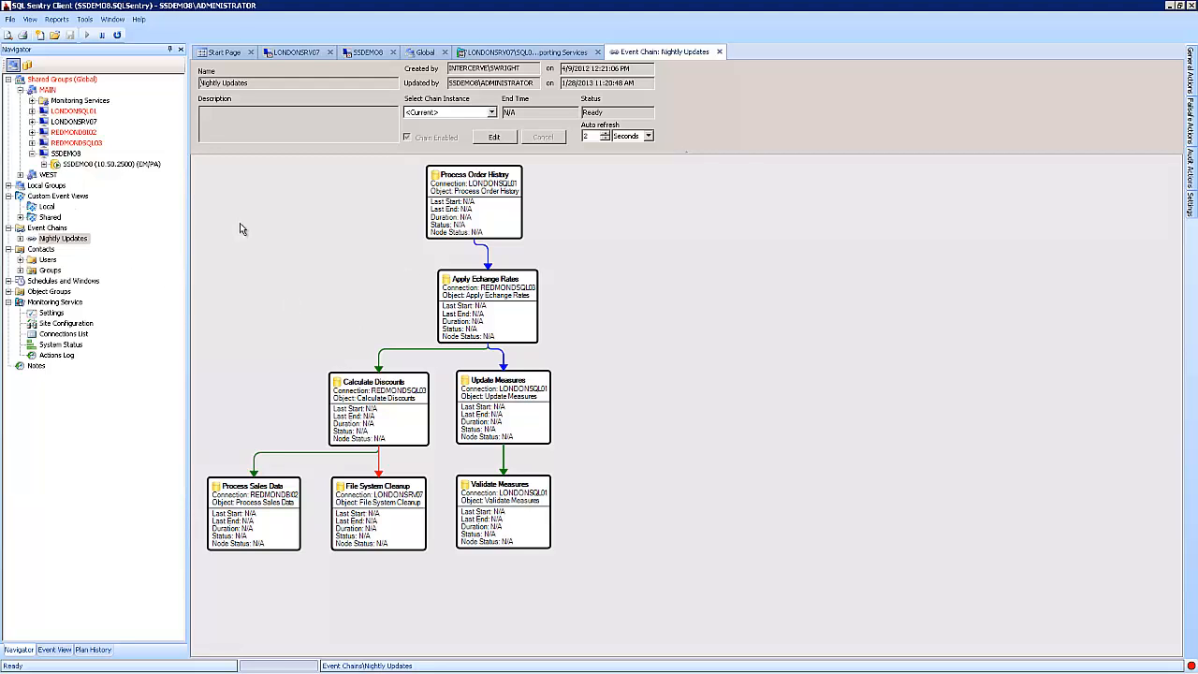
Step: Start a new event chain with LONDONSQL01's AD RMS Rights Policy Template Management (Manual) task and place the ScheduledDefrag task below it
{"action": "right_click", "coordinate": [49, 231]}
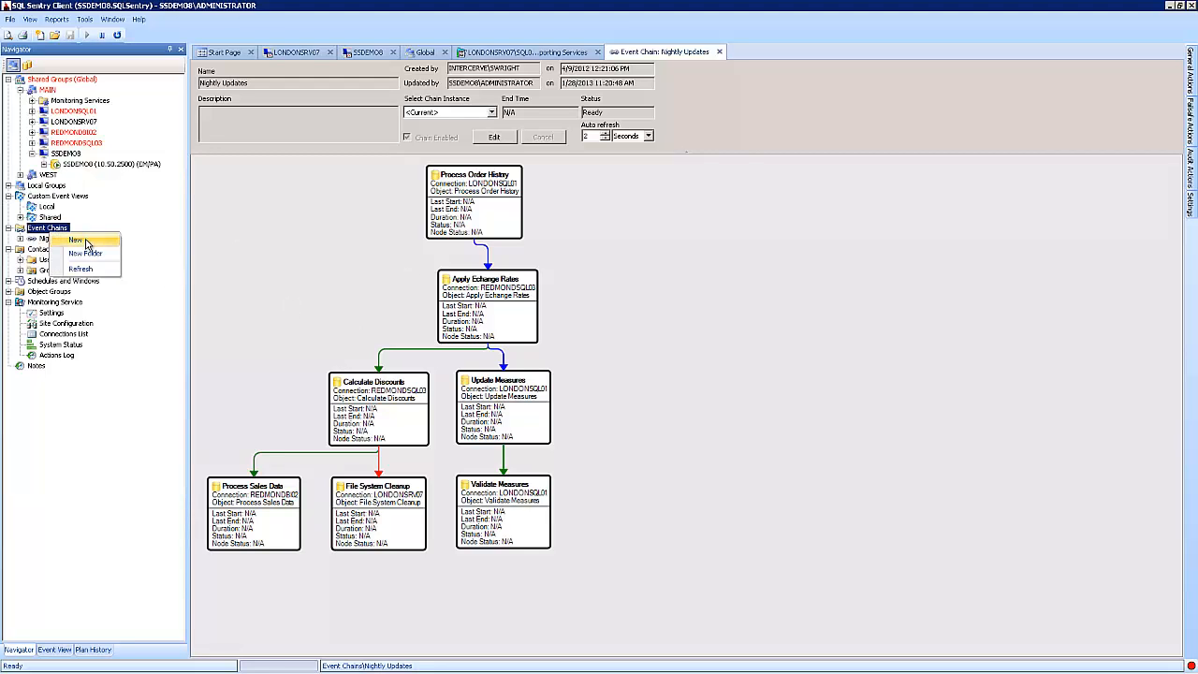
{"action": "left_click", "coordinate": [86, 240]}
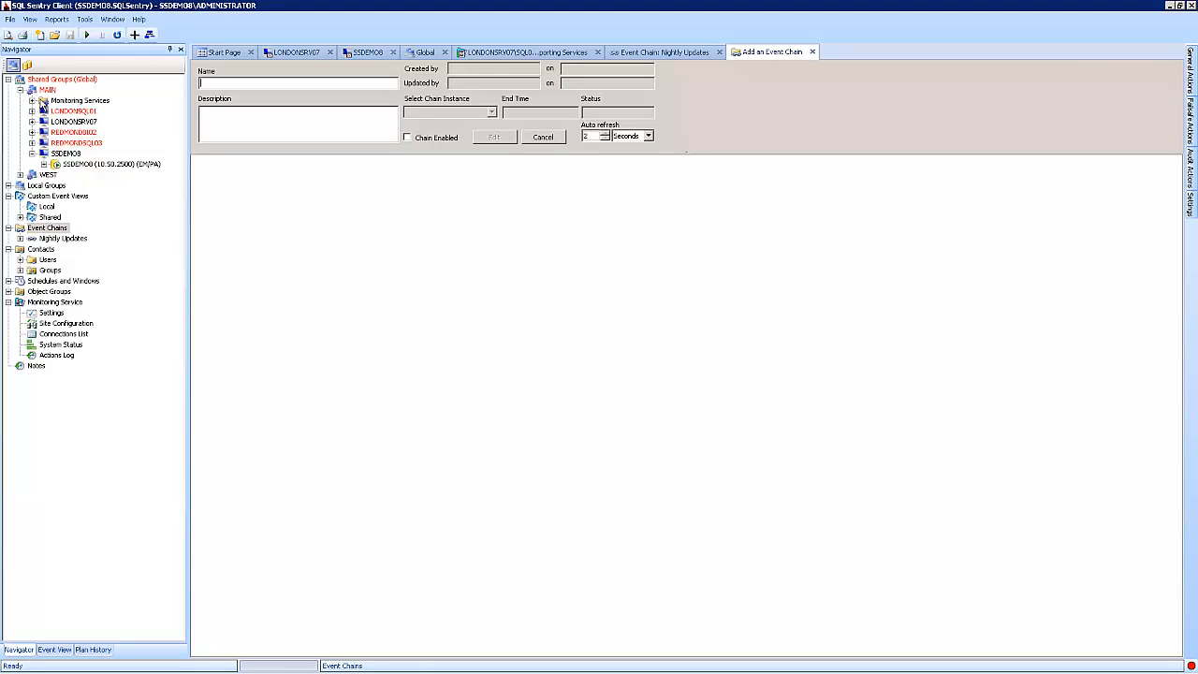
{"action": "left_click", "coordinate": [32, 111]}
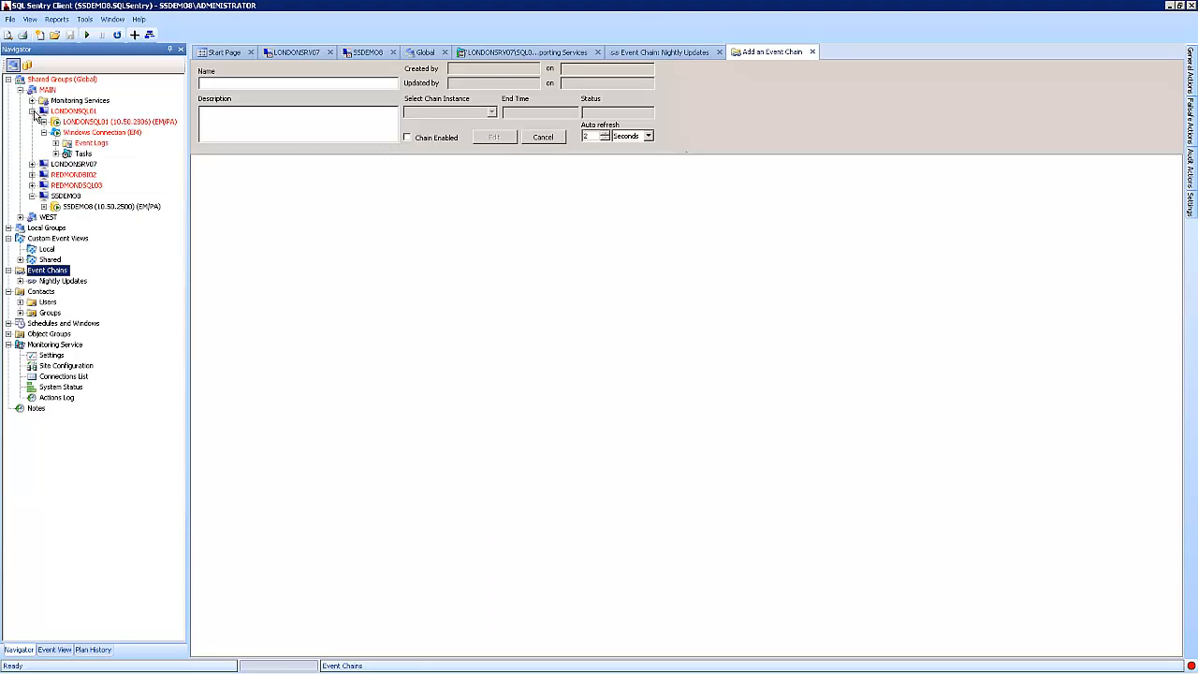
{"action": "left_click", "coordinate": [56, 154]}
{"action": "left_click_drag", "start_coordinate": [125, 178], "coordinate": [441, 241]}
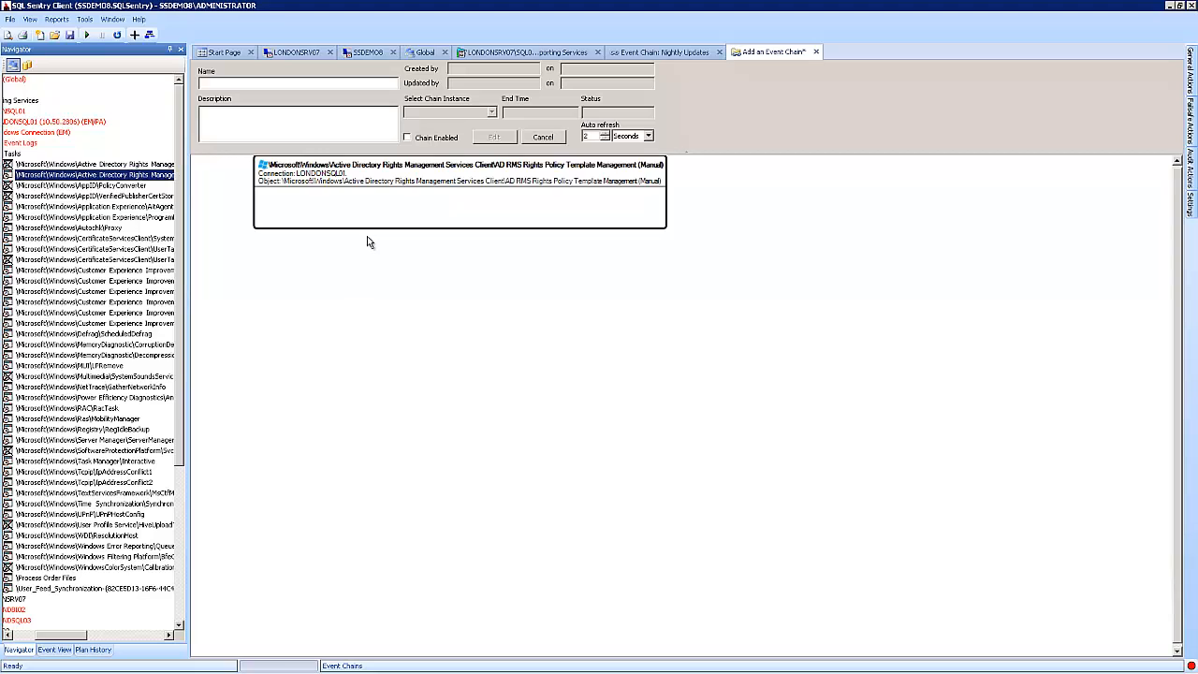
{"action": "left_click_drag", "start_coordinate": [67, 333], "coordinate": [334, 334]}
{"action": "left_click_drag", "start_coordinate": [768, 221], "coordinate": [363, 335]}
Step: Add the demo job and disk space checker SQL Server Agent jobs from LONDONSQL01 to the new event chain
{"action": "left_click", "coordinate": [28, 635]}
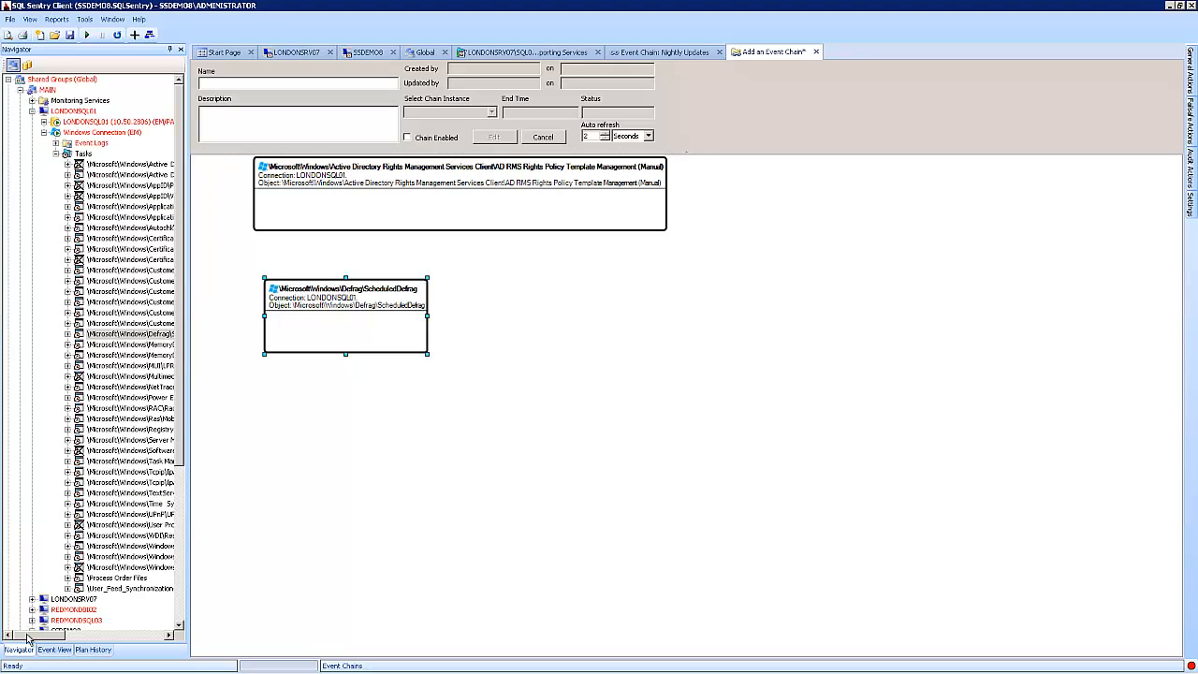
{"action": "left_click", "coordinate": [55, 153]}
{"action": "left_click", "coordinate": [43, 122]}
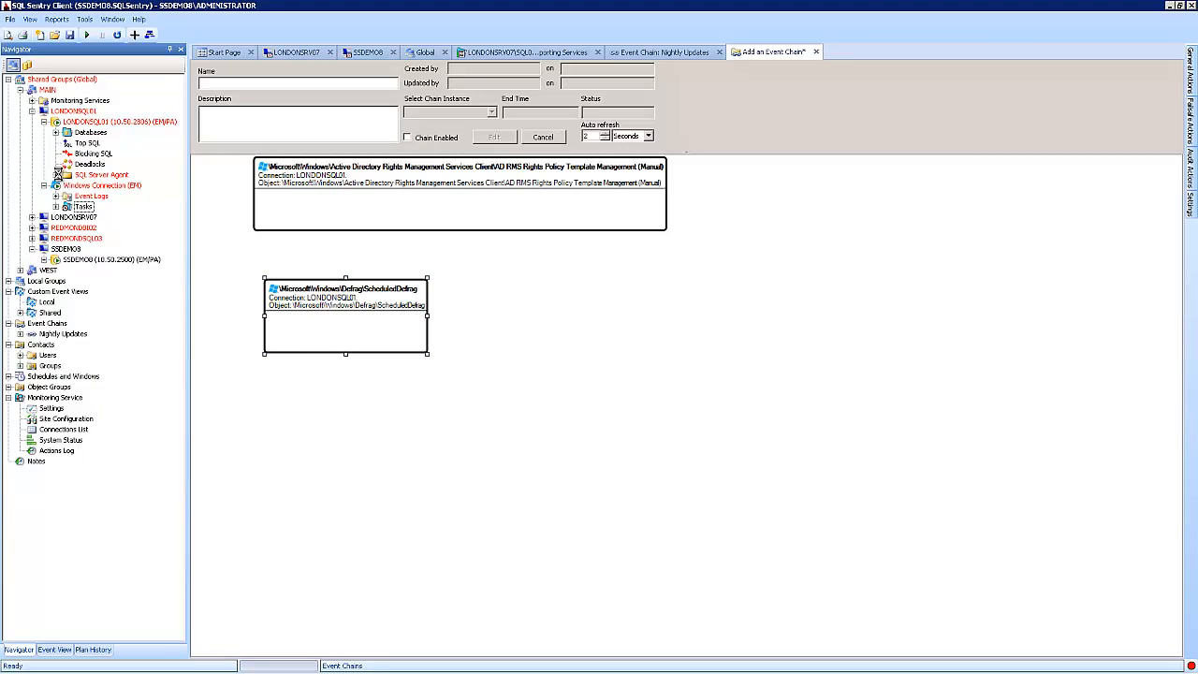
{"action": "left_click", "coordinate": [55, 175]}
{"action": "left_click", "coordinate": [67, 195]}
{"action": "left_click_drag", "start_coordinate": [112, 260], "coordinate": [560, 339]}
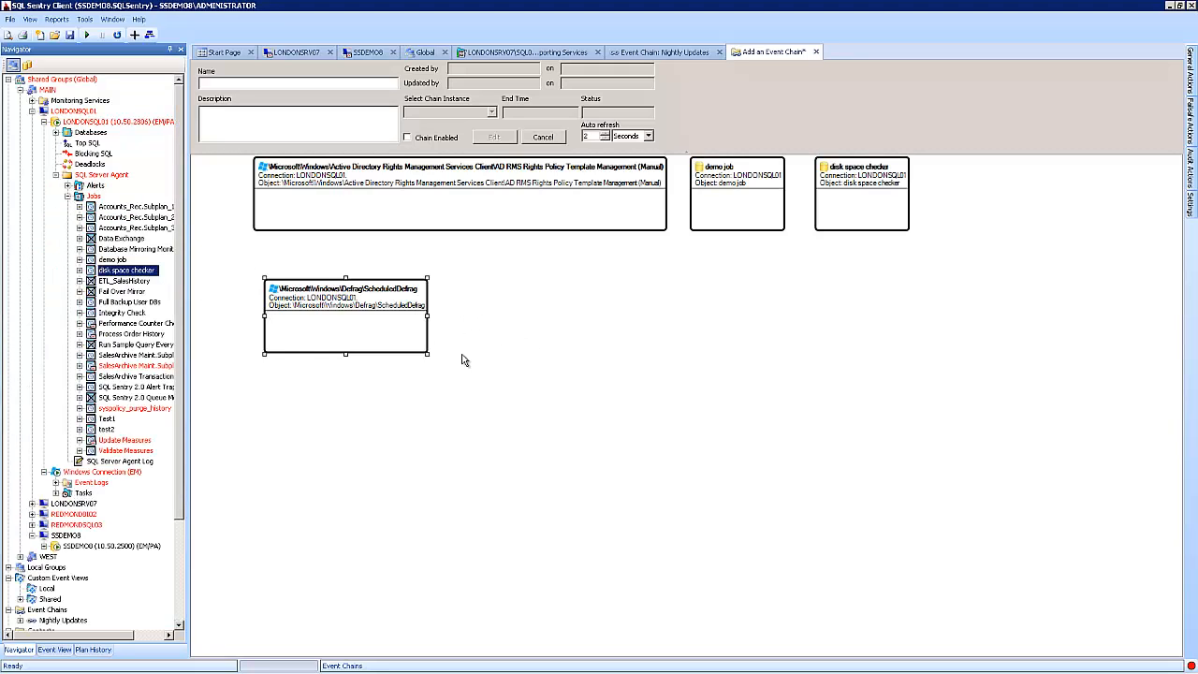
Step: Add the syspolicy_purge_history job from LONDONSRV07\SQL01 to the new event chain
{"action": "left_click", "coordinate": [32, 503]}
{"action": "scroll", "coordinate": [114, 550], "scroll_direction": "down", "scroll_amount": 7}
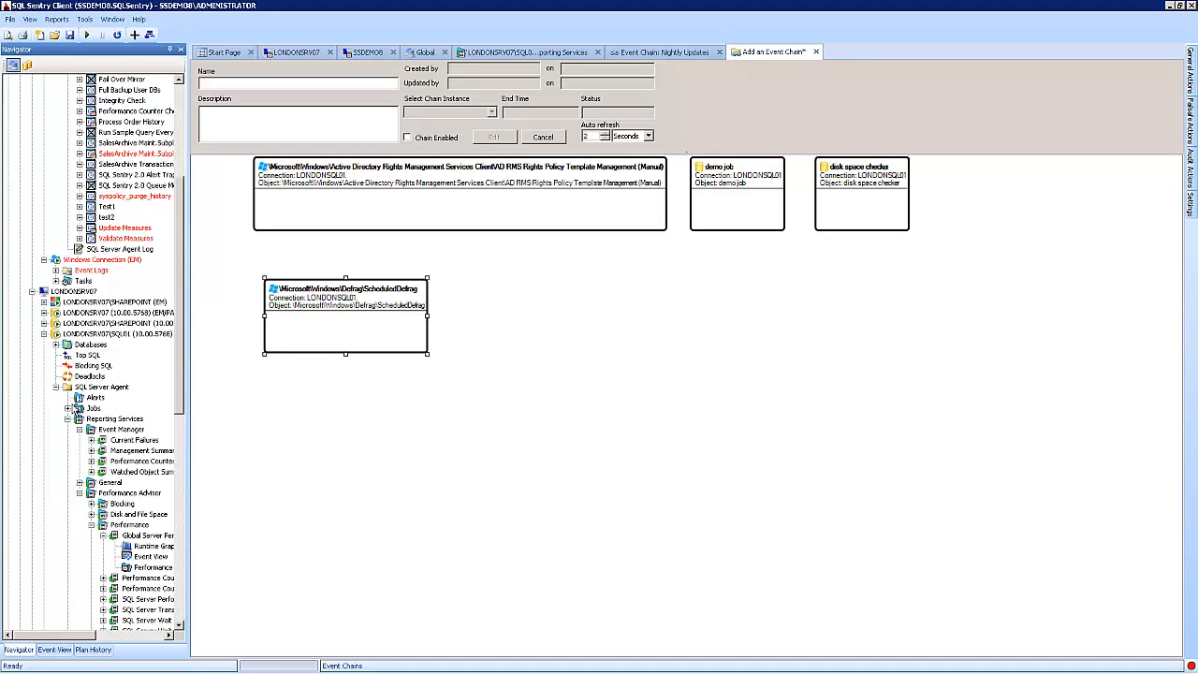
{"action": "left_click", "coordinate": [68, 408]}
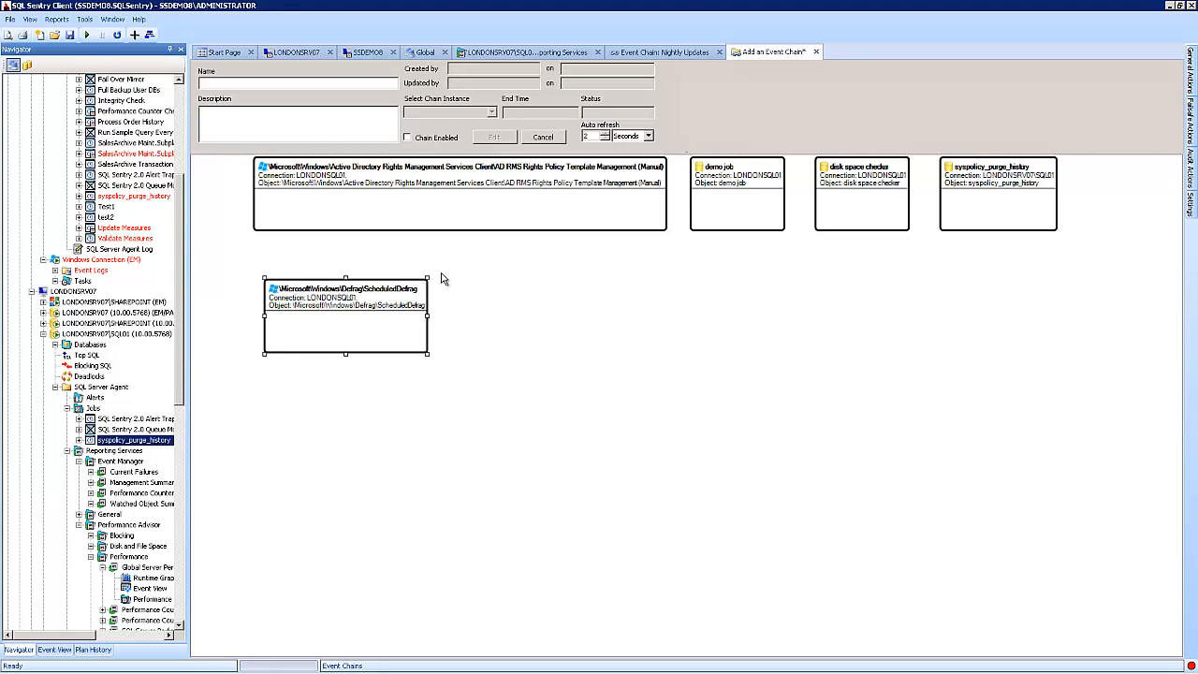
Step: Arrange demo job below the AD RMS task and ScheduledDefrag lower, and link the AD RMS task to demo job with status Completed
{"action": "left_click_drag", "start_coordinate": [387, 320], "coordinate": [534, 428]}
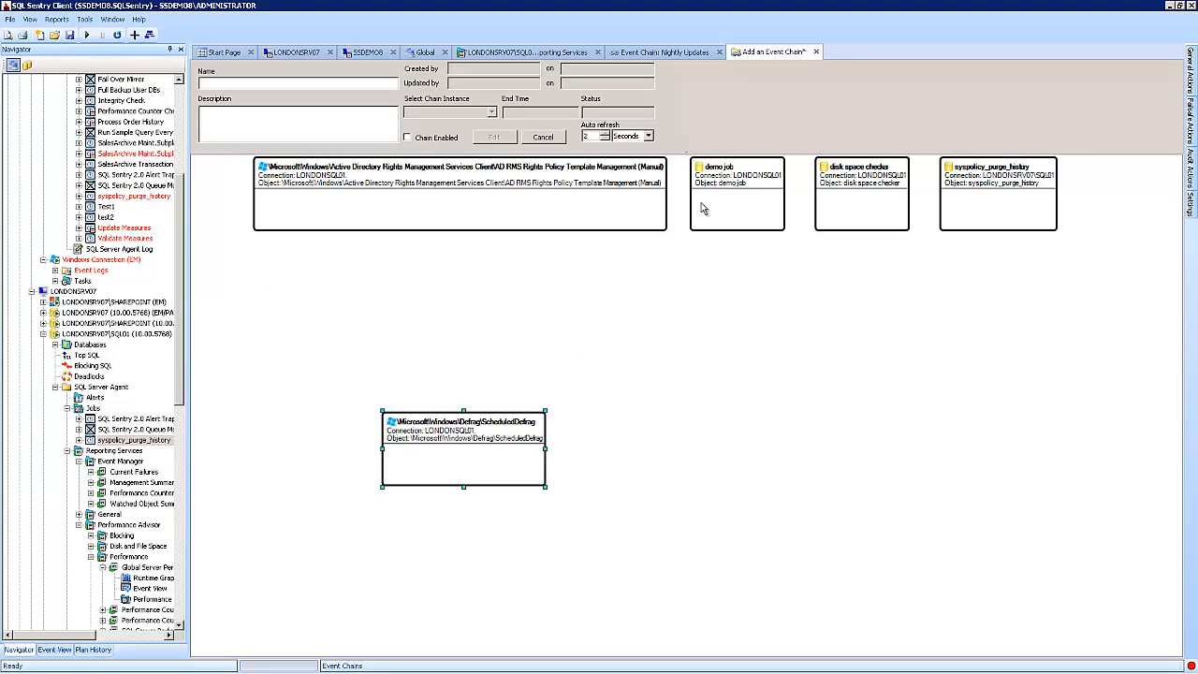
{"action": "left_click_drag", "start_coordinate": [706, 210], "coordinate": [387, 296]}
{"action": "right_click", "coordinate": [469, 192]}
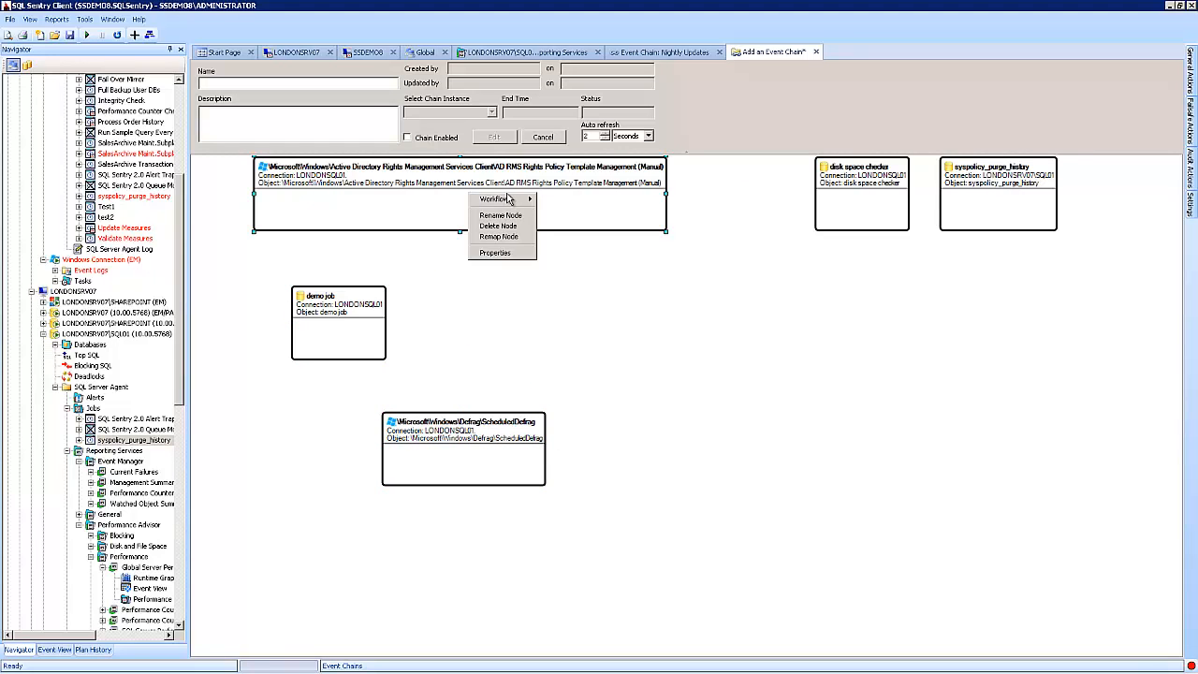
{"action": "mouse_move", "coordinate": [513, 202]}
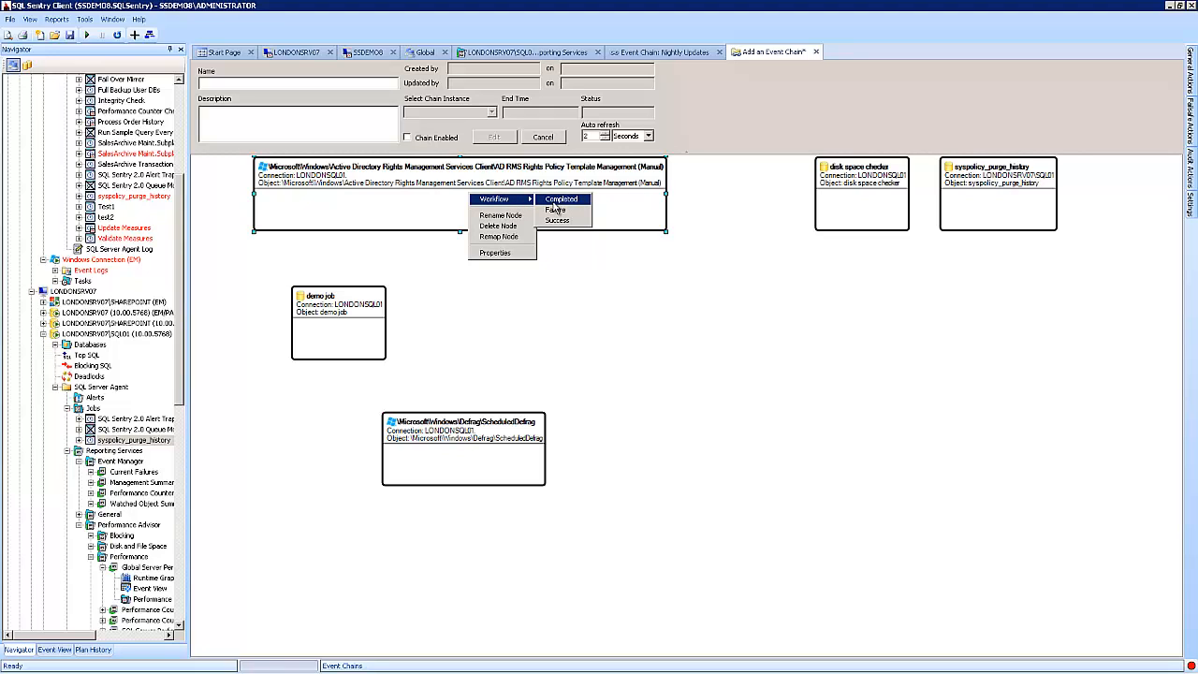
{"action": "left_click", "coordinate": [558, 200]}
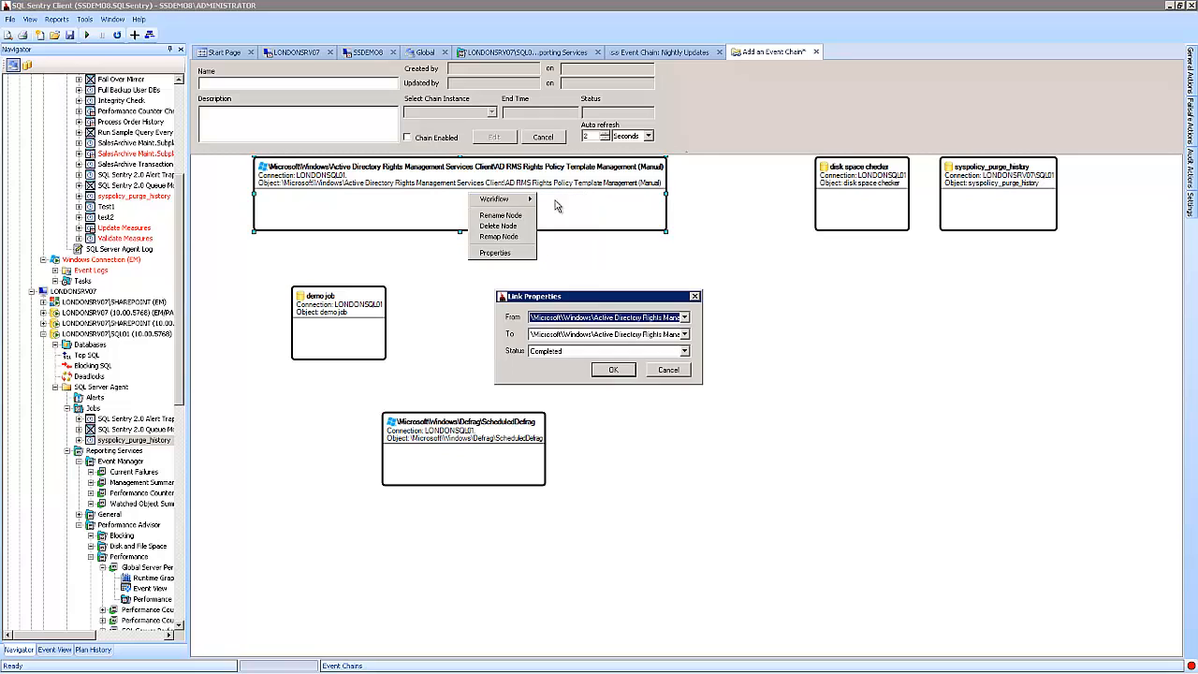
{"action": "left_click", "coordinate": [595, 334]}
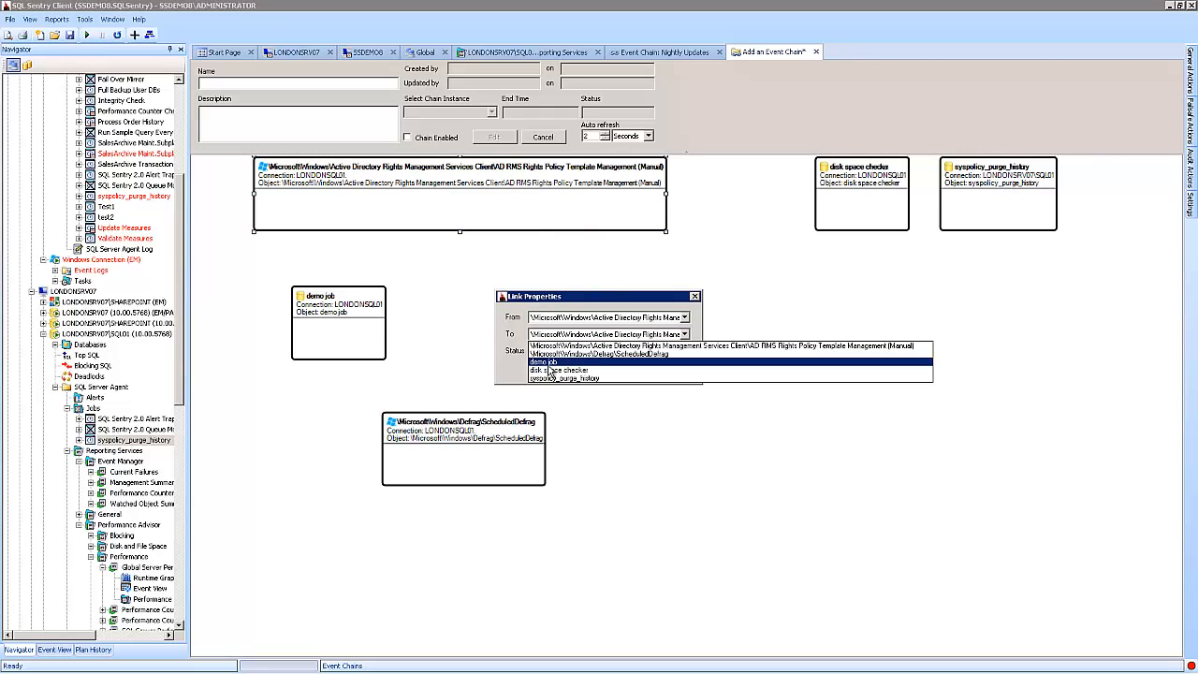
{"action": "left_click", "coordinate": [550, 364]}
{"action": "left_click", "coordinate": [609, 372]}
Step: Place disk space checker beside demo job and link the AD RMS task to it with status Completed
{"action": "left_click_drag", "start_coordinate": [858, 204], "coordinate": [552, 335]}
{"action": "right_click", "coordinate": [547, 202]}
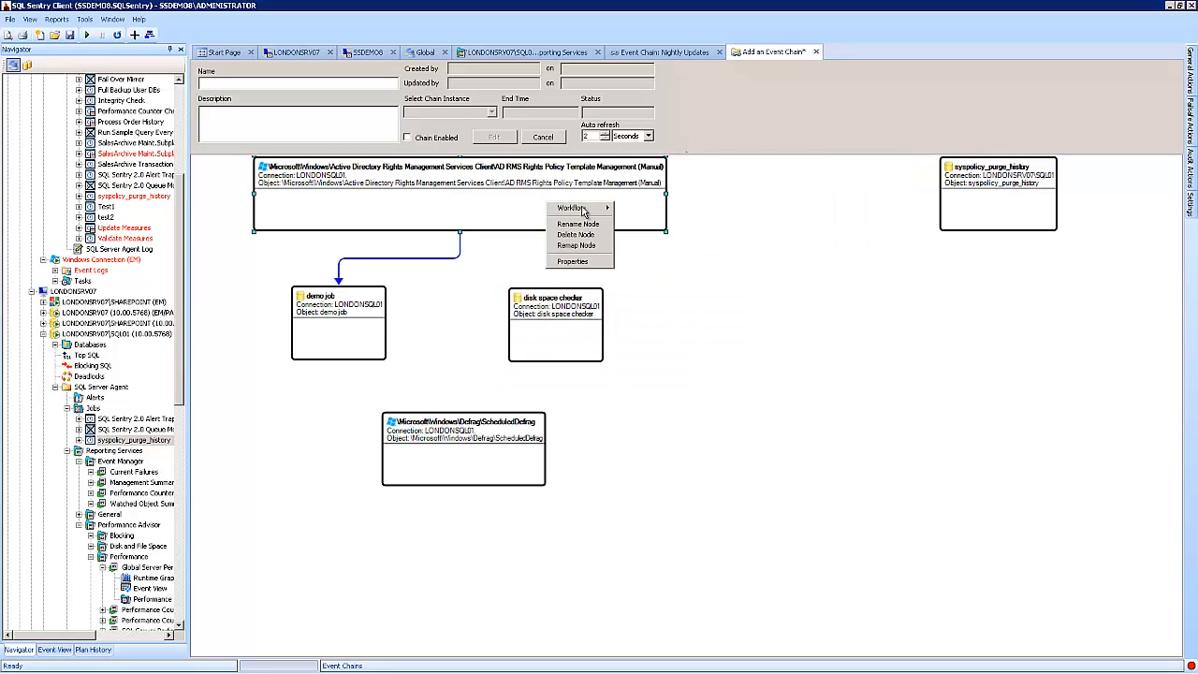
{"action": "mouse_move", "coordinate": [583, 208]}
{"action": "left_click", "coordinate": [636, 215]}
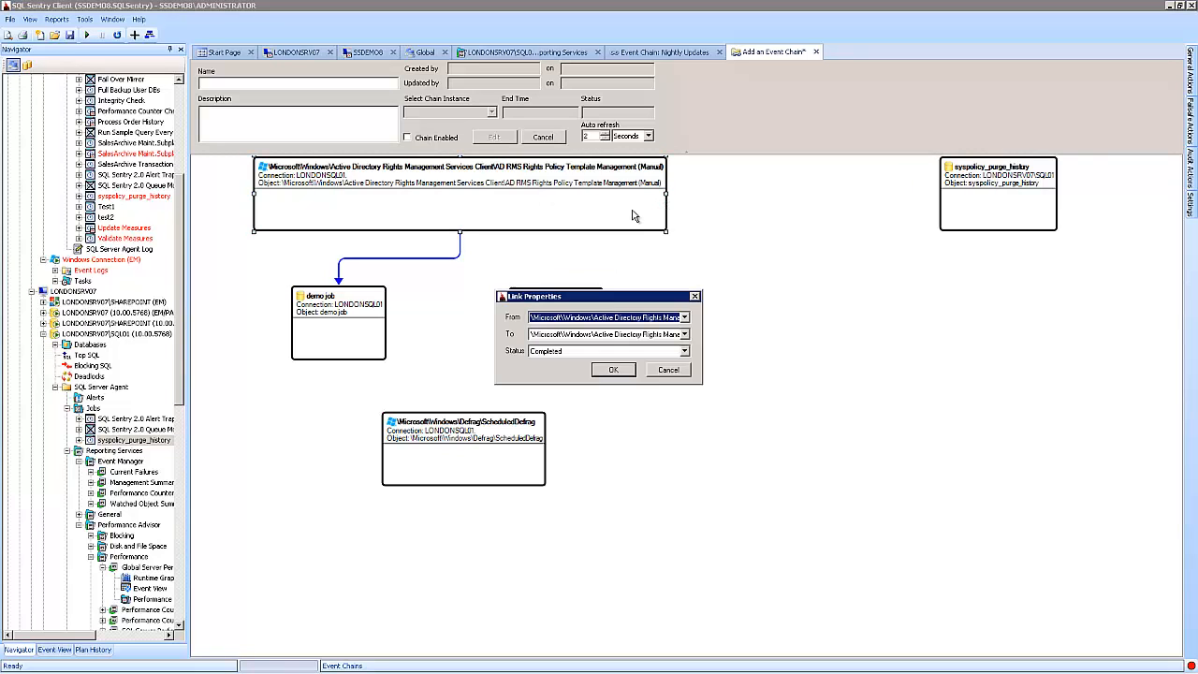
{"action": "left_click", "coordinate": [621, 337]}
{"action": "left_click", "coordinate": [603, 370]}
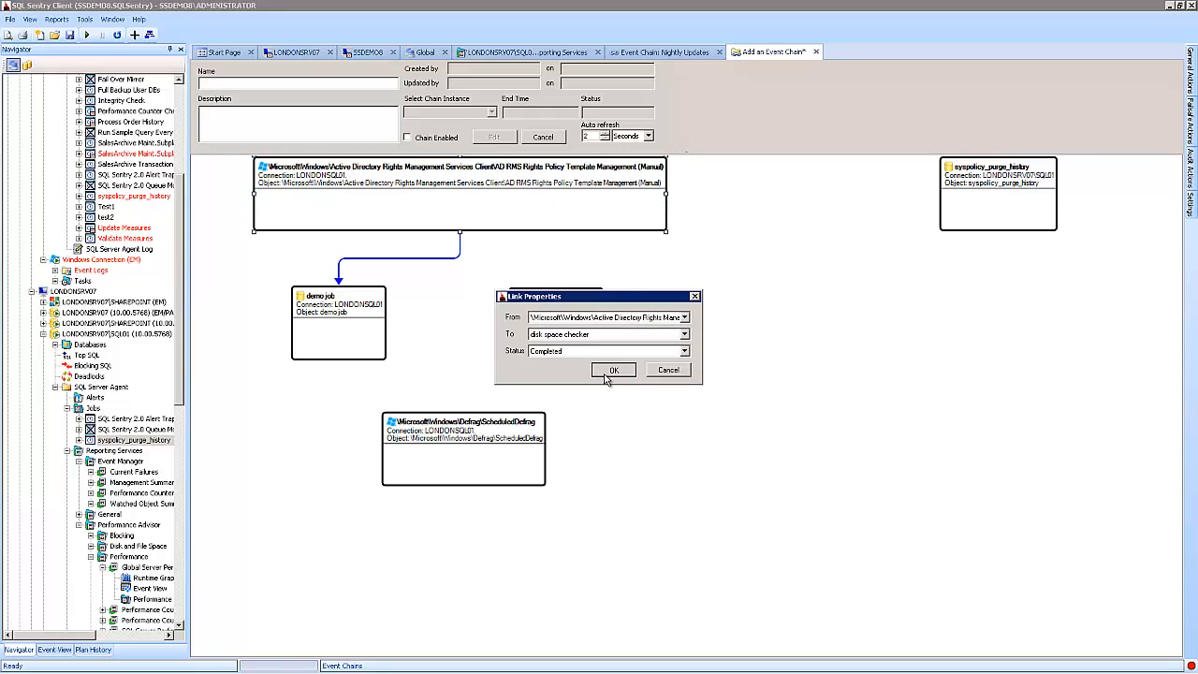
{"action": "left_click", "coordinate": [609, 373]}
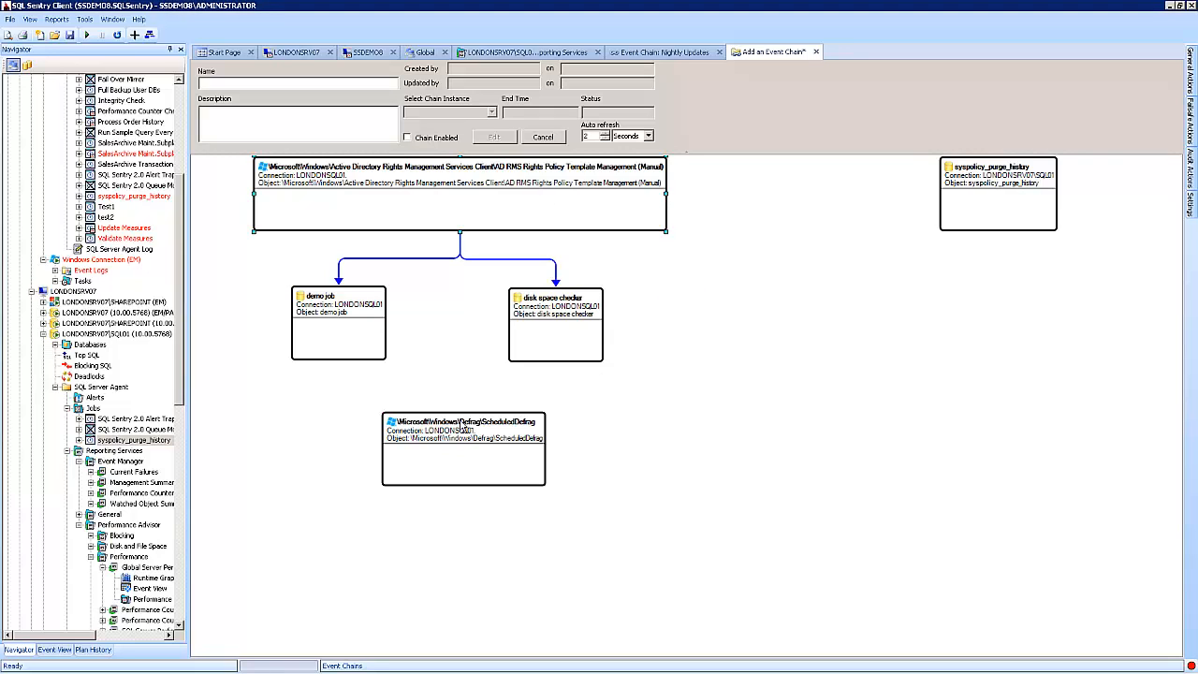
Step: Nudge ScheduledDefrag closer to the two jobs and link demo job to it with status Completed
{"action": "mouse_move", "coordinate": [462, 426]}
{"action": "left_mouse_down"}
{"action": "mouse_move", "coordinate": [452, 468]}
{"action": "mouse_move", "coordinate": [456, 418]}
{"action": "mouse_move", "coordinate": [436, 418]}
{"action": "mouse_move", "coordinate": [457, 408]}
{"action": "left_mouse_up"}
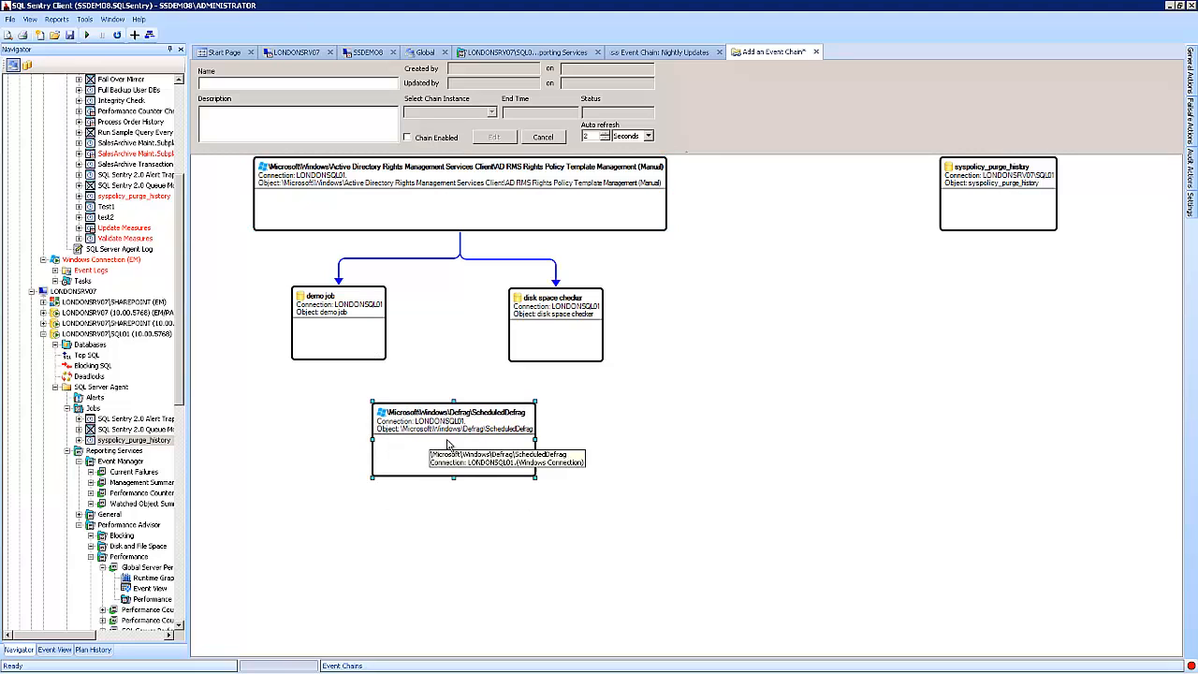
{"action": "right_click", "coordinate": [328, 322]}
{"action": "mouse_move", "coordinate": [360, 328]}
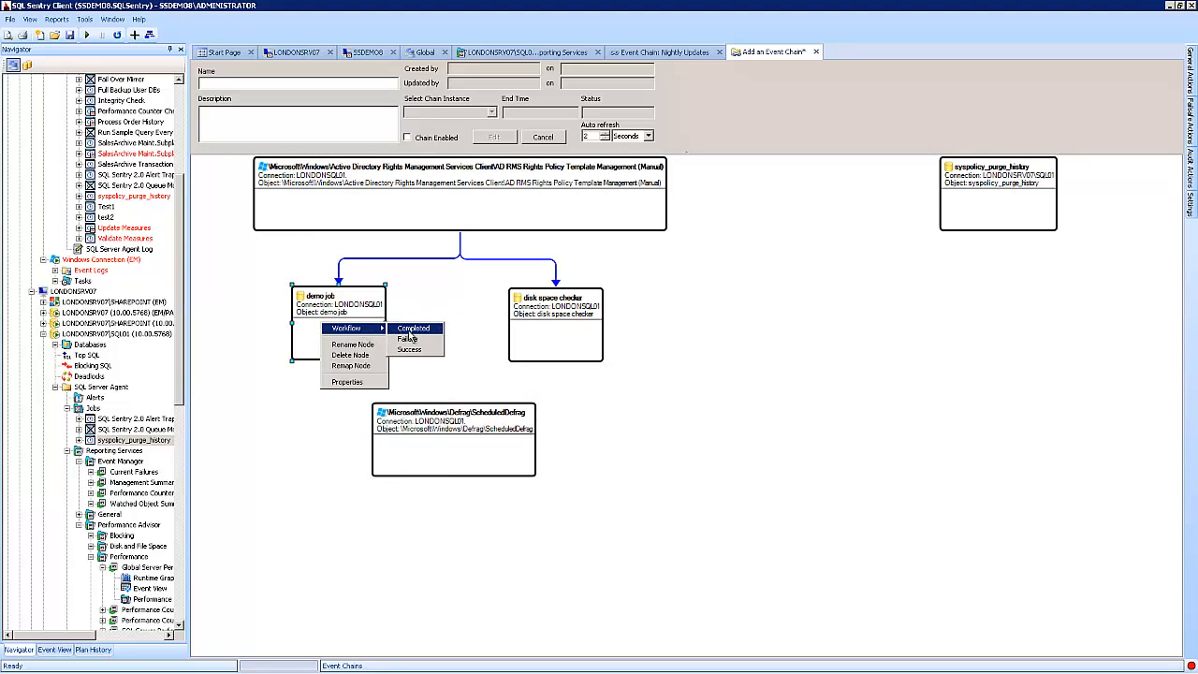
{"action": "left_click", "coordinate": [412, 326]}
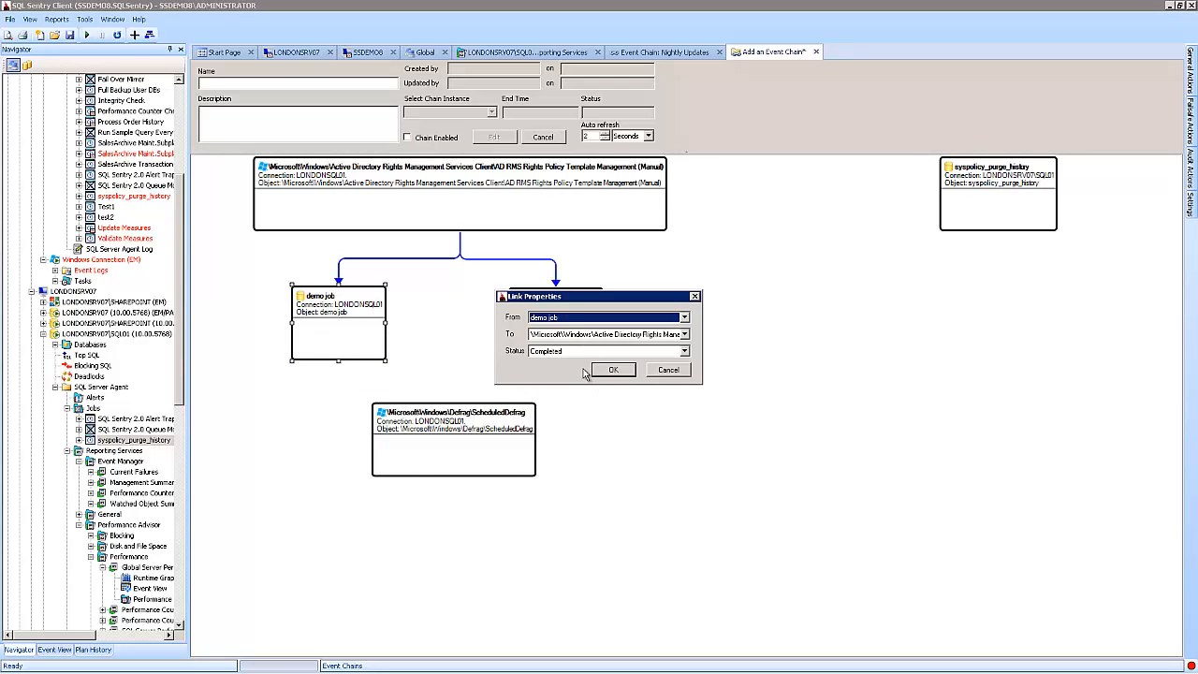
{"action": "left_click", "coordinate": [538, 355]}
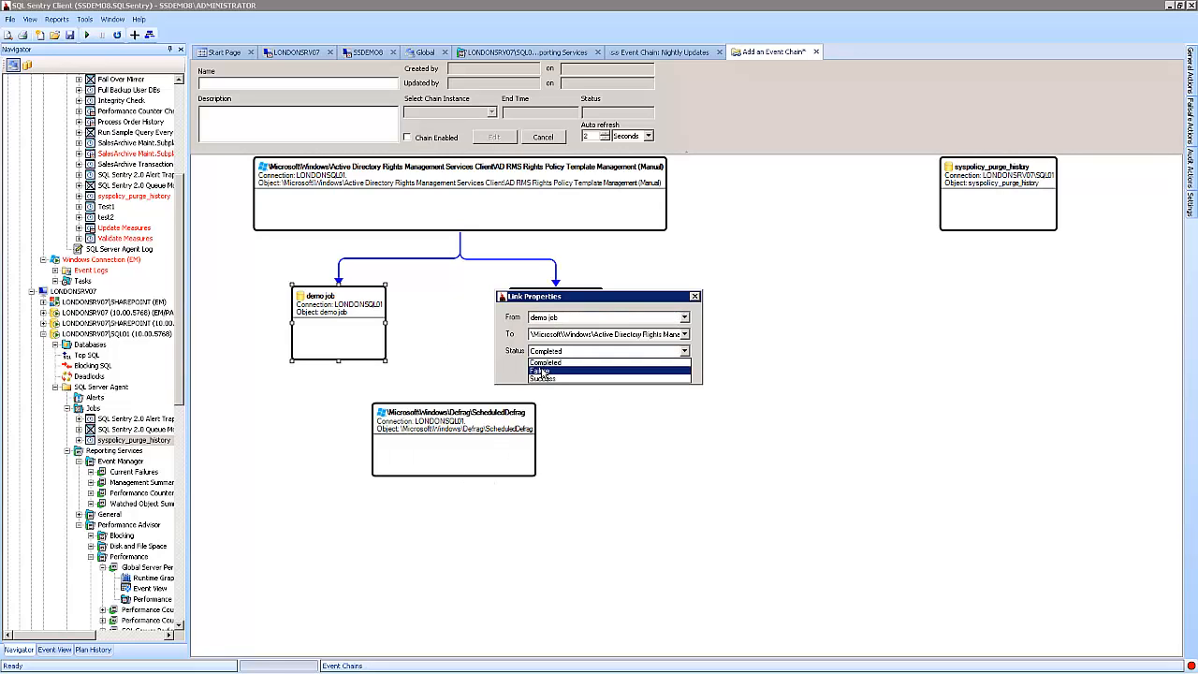
{"action": "left_click", "coordinate": [543, 365]}
{"action": "left_click", "coordinate": [554, 336]}
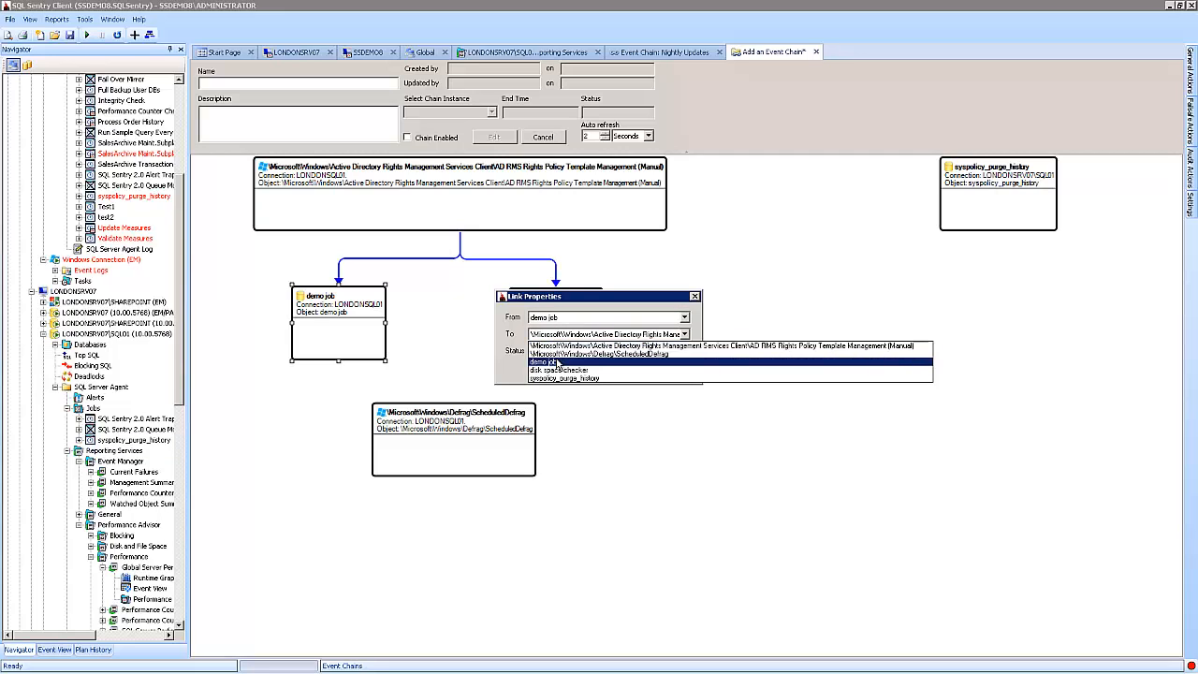
{"action": "left_click", "coordinate": [559, 369]}
{"action": "left_click", "coordinate": [610, 371]}
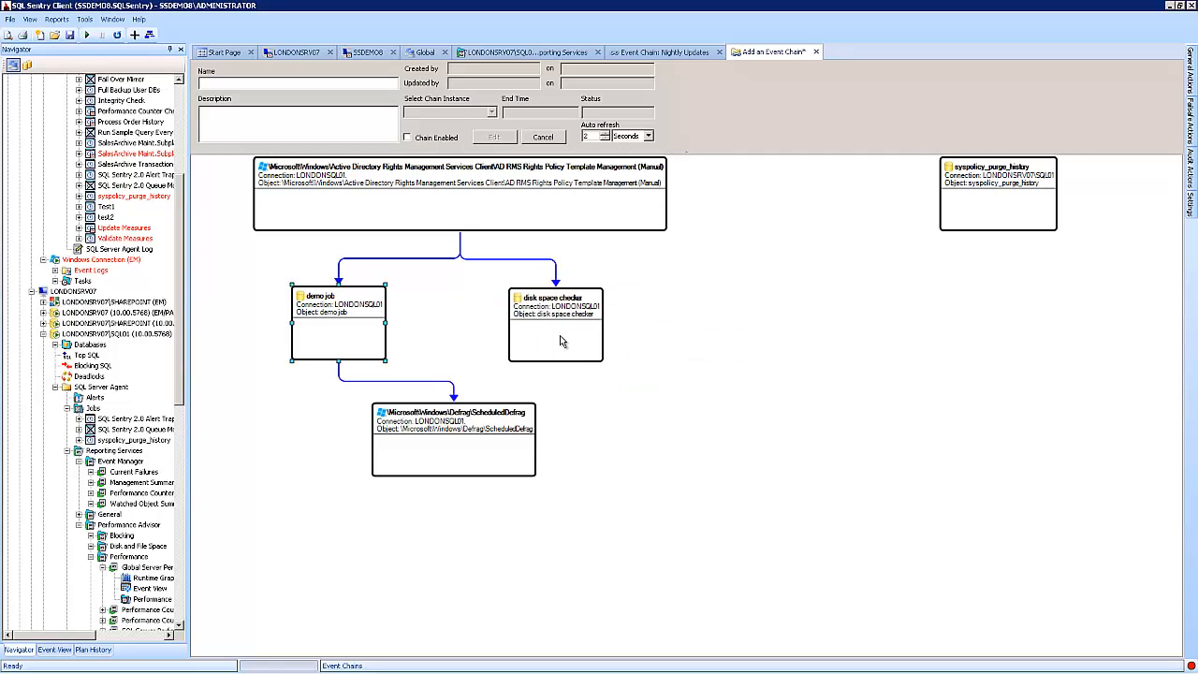
Step: Link disk space checker to the ScheduledDefrag task with status Success
{"action": "right_click", "coordinate": [562, 337]}
{"action": "mouse_move", "coordinate": [604, 346]}
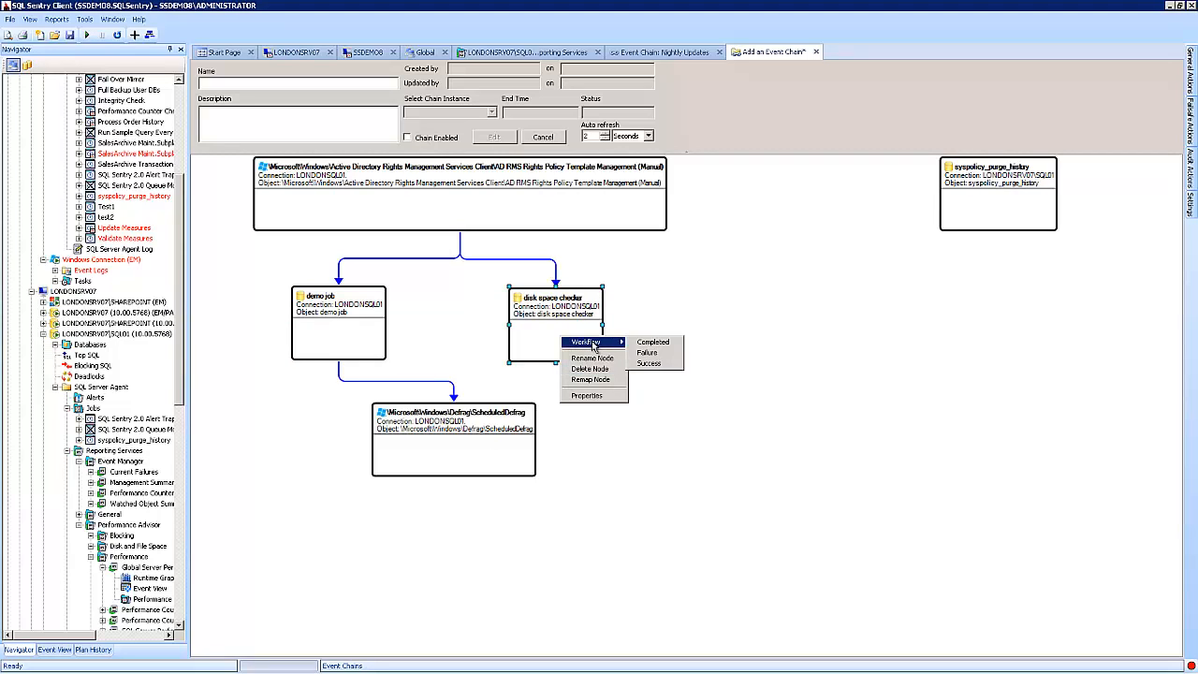
{"action": "left_click", "coordinate": [649, 363]}
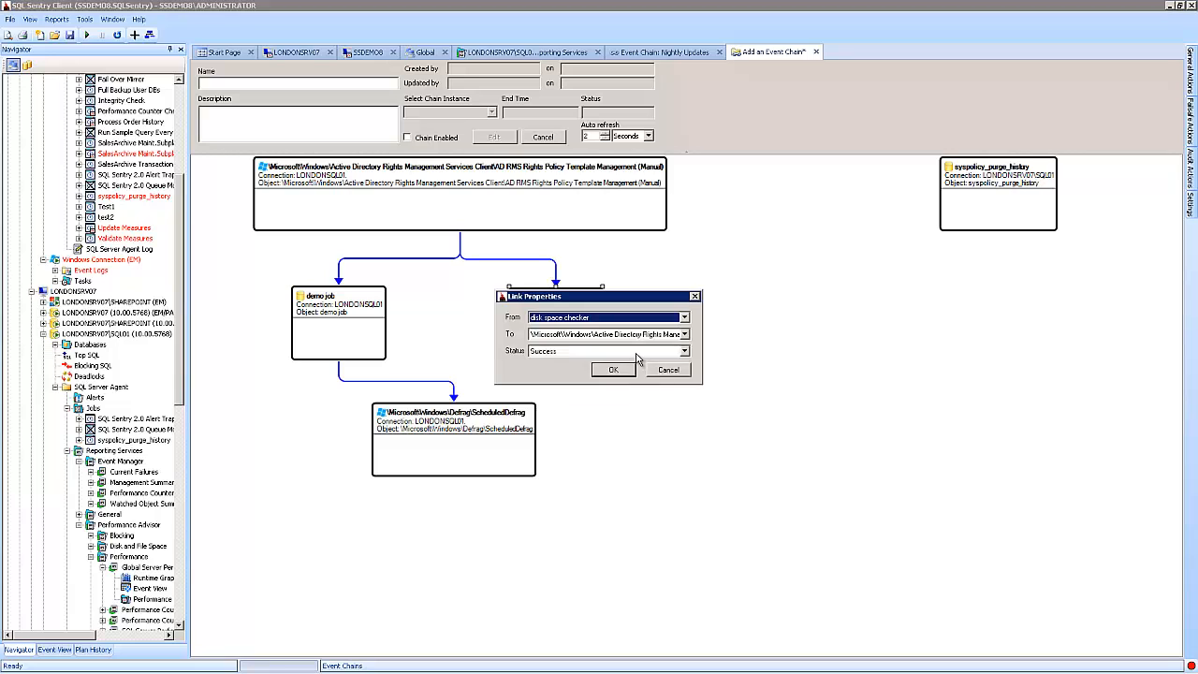
{"action": "left_click", "coordinate": [630, 338]}
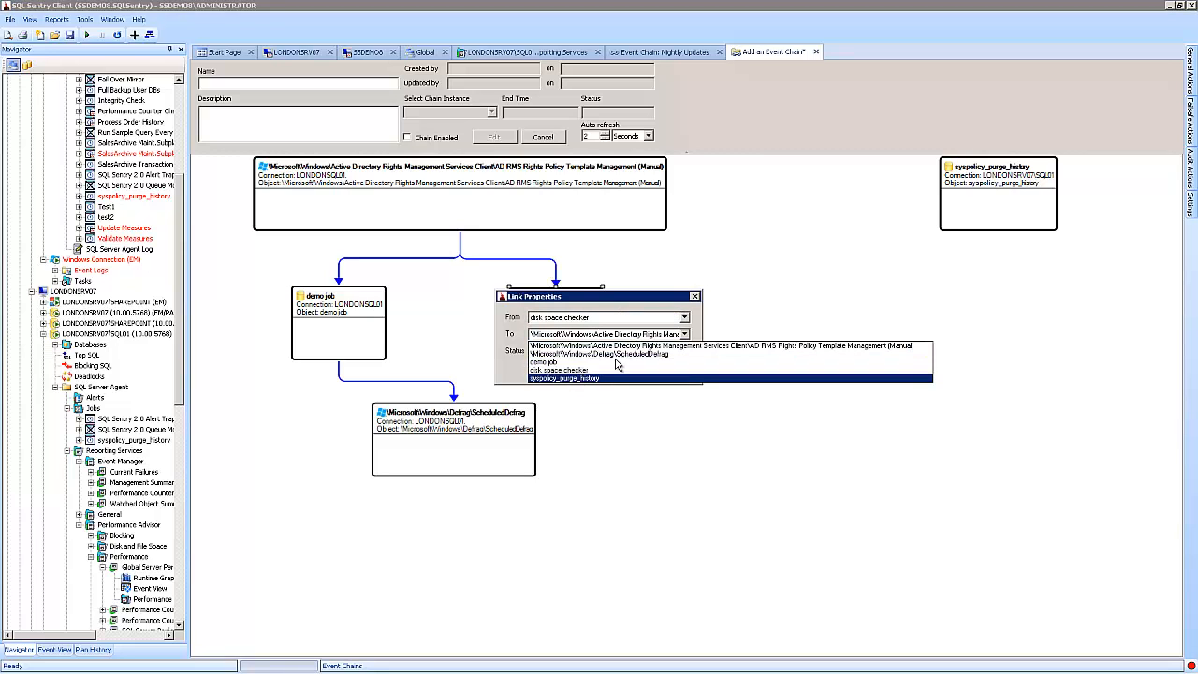
{"action": "left_click", "coordinate": [618, 356]}
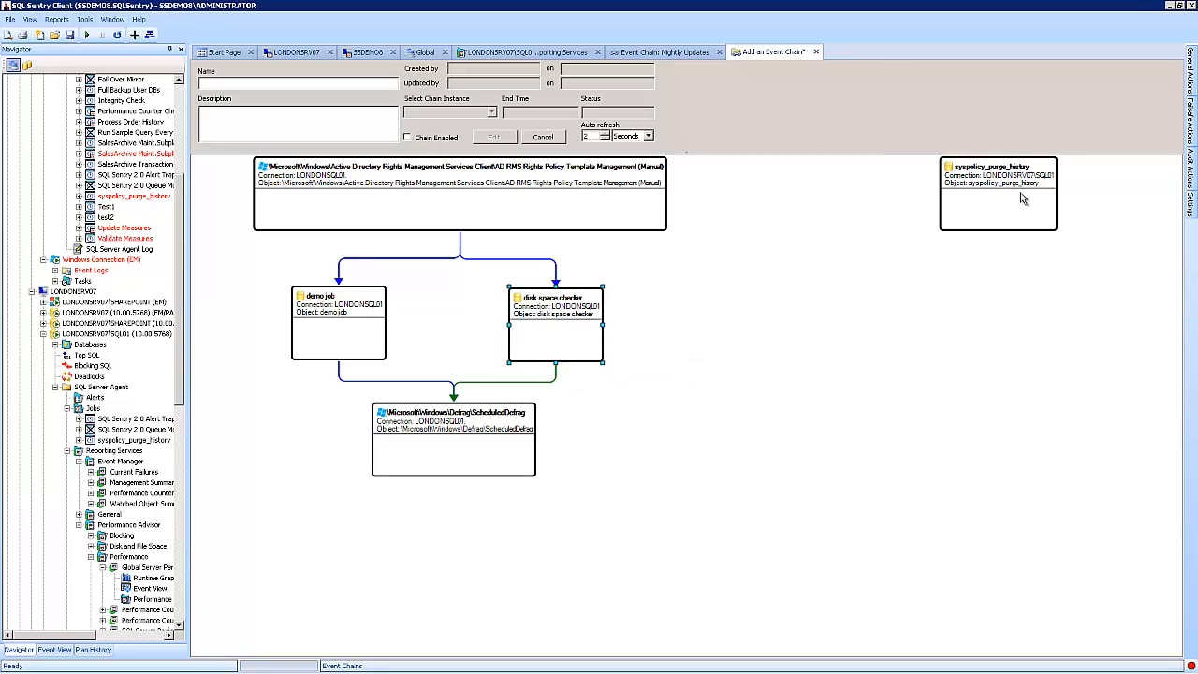
Step: Place syspolicy_purge_history beside ScheduledDefrag and link disk space checker to it with status Failure
{"action": "left_click_drag", "start_coordinate": [1021, 192], "coordinate": [660, 443]}
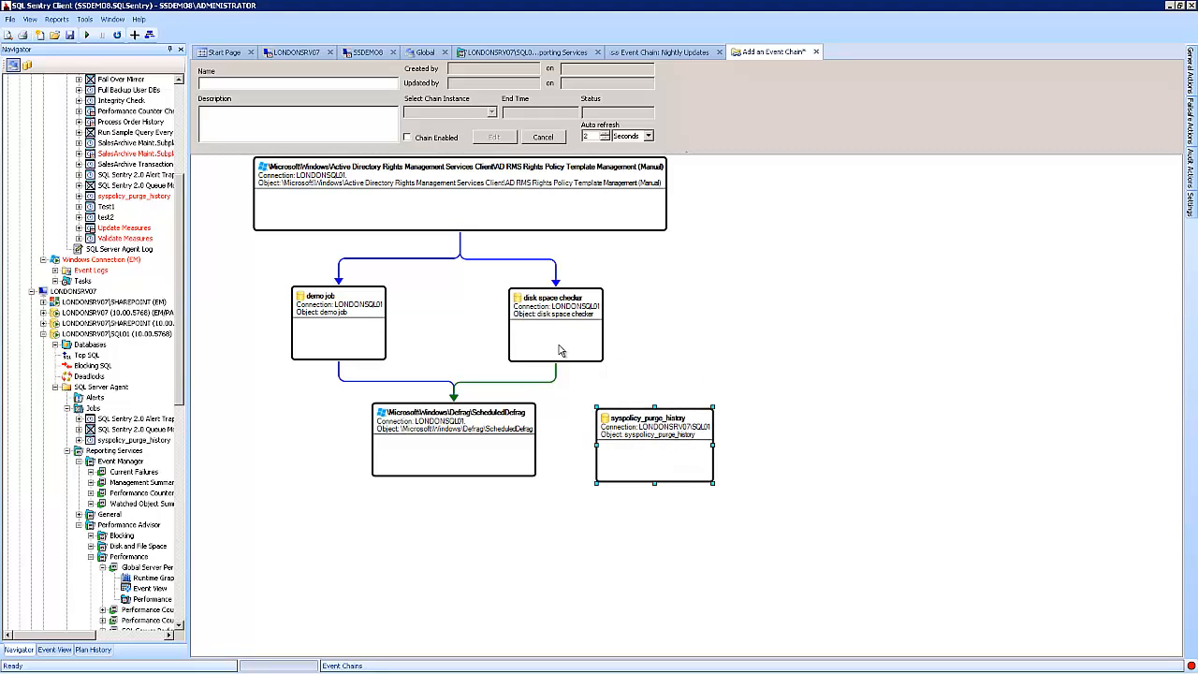
{"action": "right_click", "coordinate": [541, 325]}
{"action": "mouse_move", "coordinate": [580, 331]}
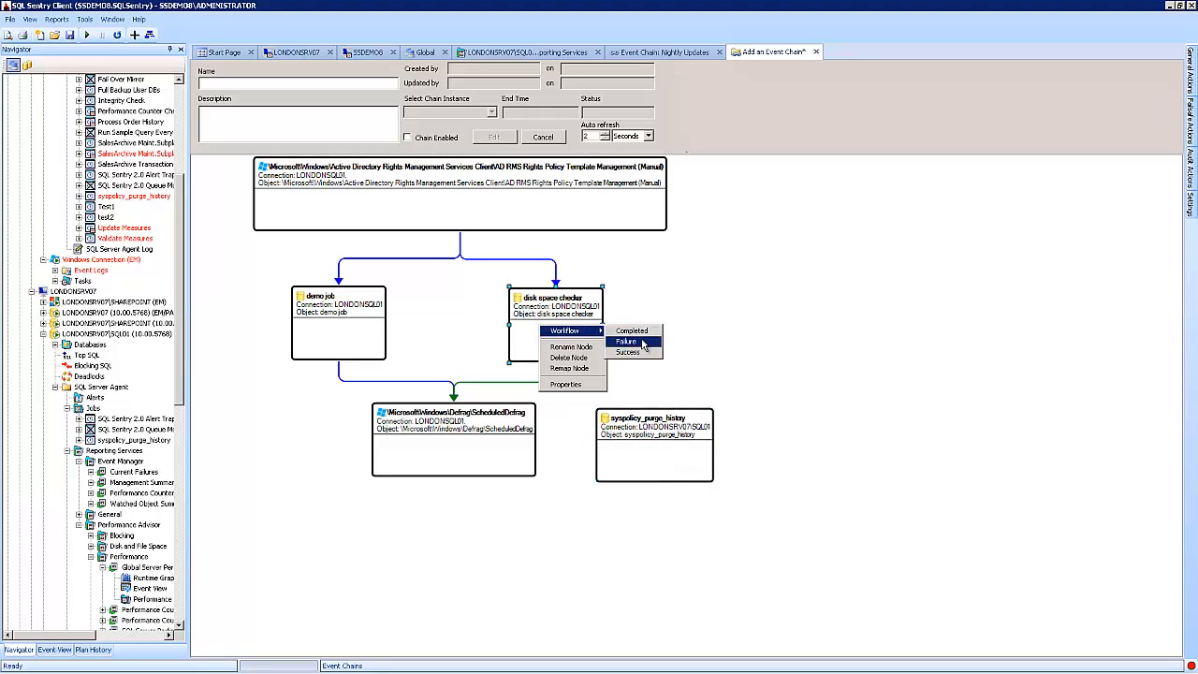
{"action": "left_click", "coordinate": [642, 343]}
{"action": "left_click", "coordinate": [643, 335]}
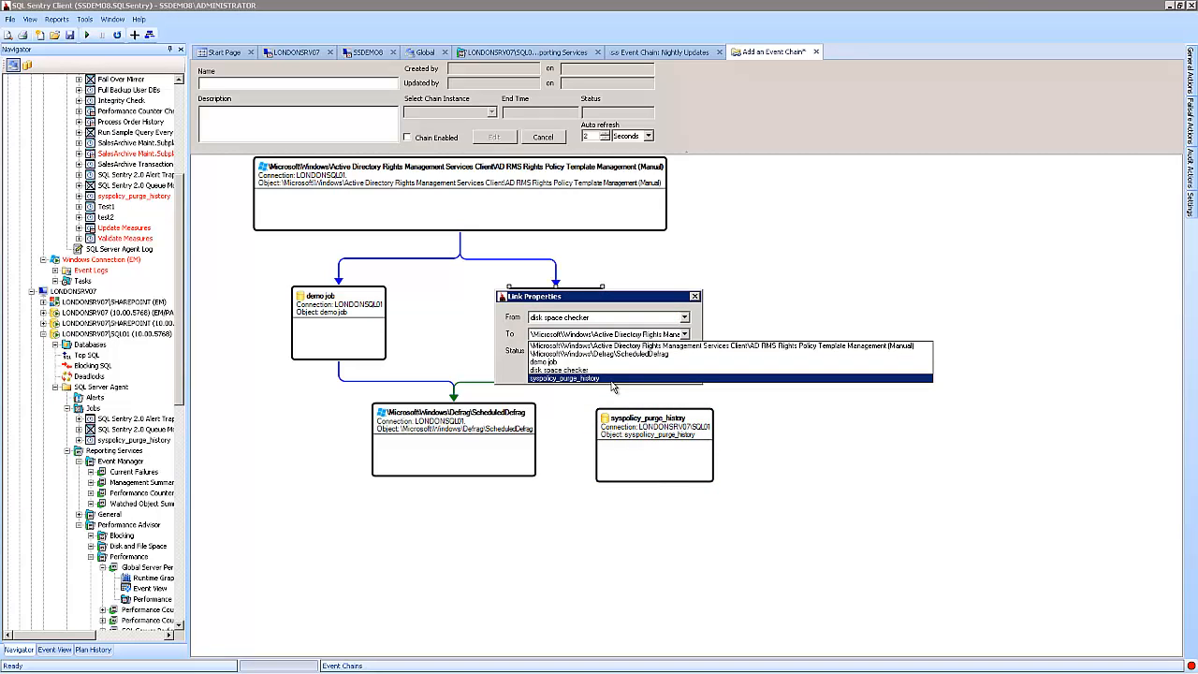
{"action": "left_click", "coordinate": [613, 378]}
{"action": "left_click", "coordinate": [613, 371]}
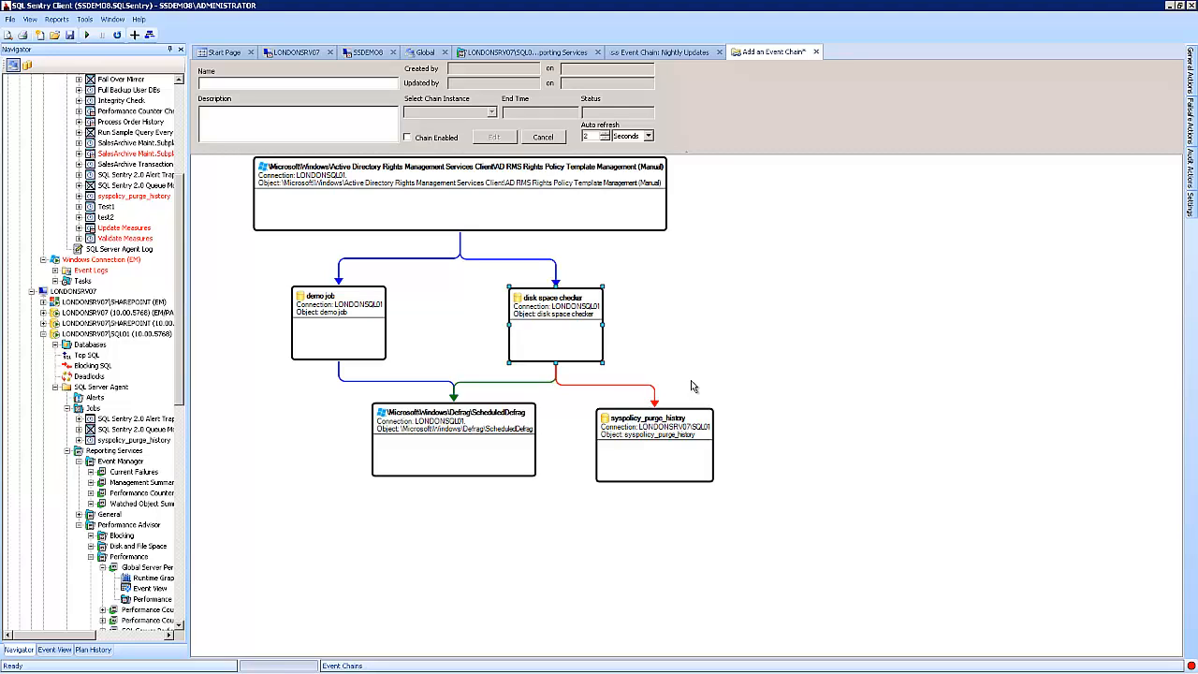
Step: Review the new chain's Chain Enabled option and its nodes, from the AD RMS task through to syspolicy_purge_history
{"action": "left_click", "coordinate": [407, 137]}
{"action": "left_click", "coordinate": [408, 137]}
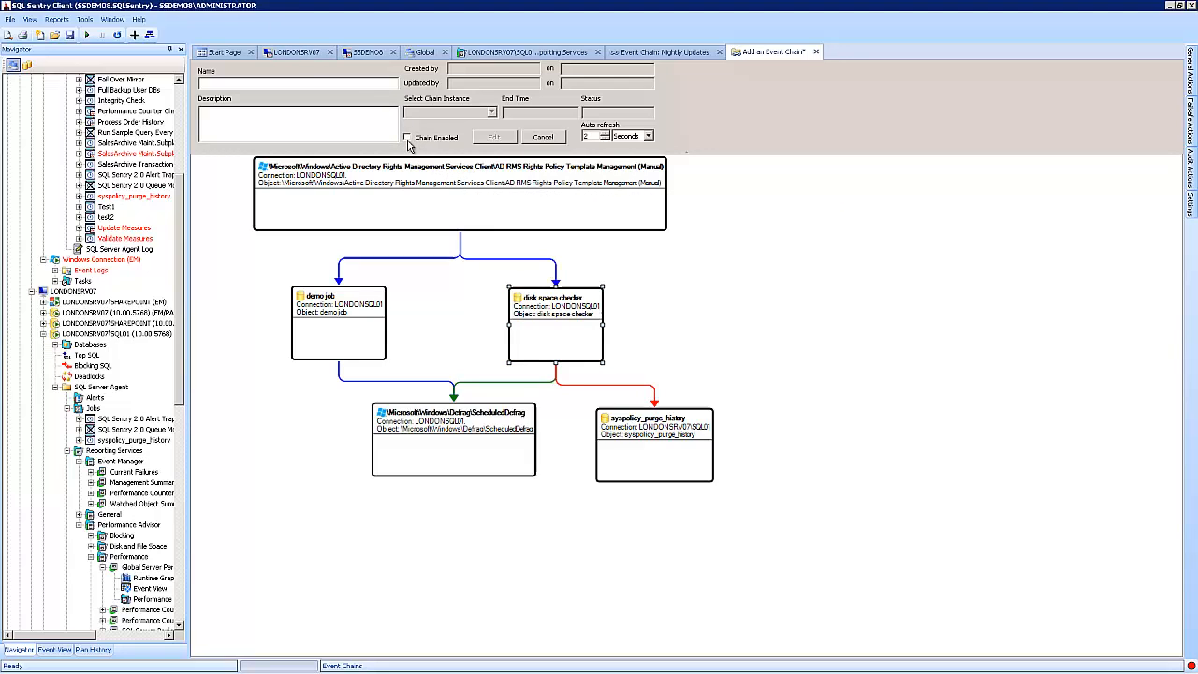
{"action": "left_click", "coordinate": [553, 199]}
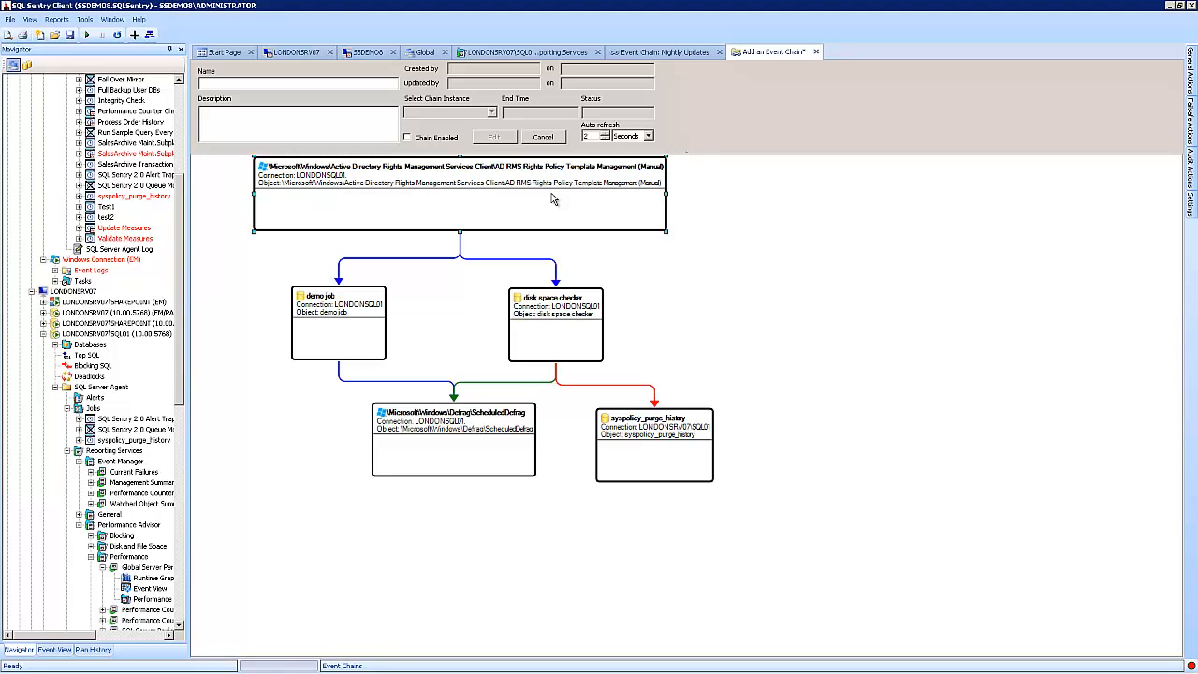
{"action": "mouse_move", "coordinate": [1191, 75]}
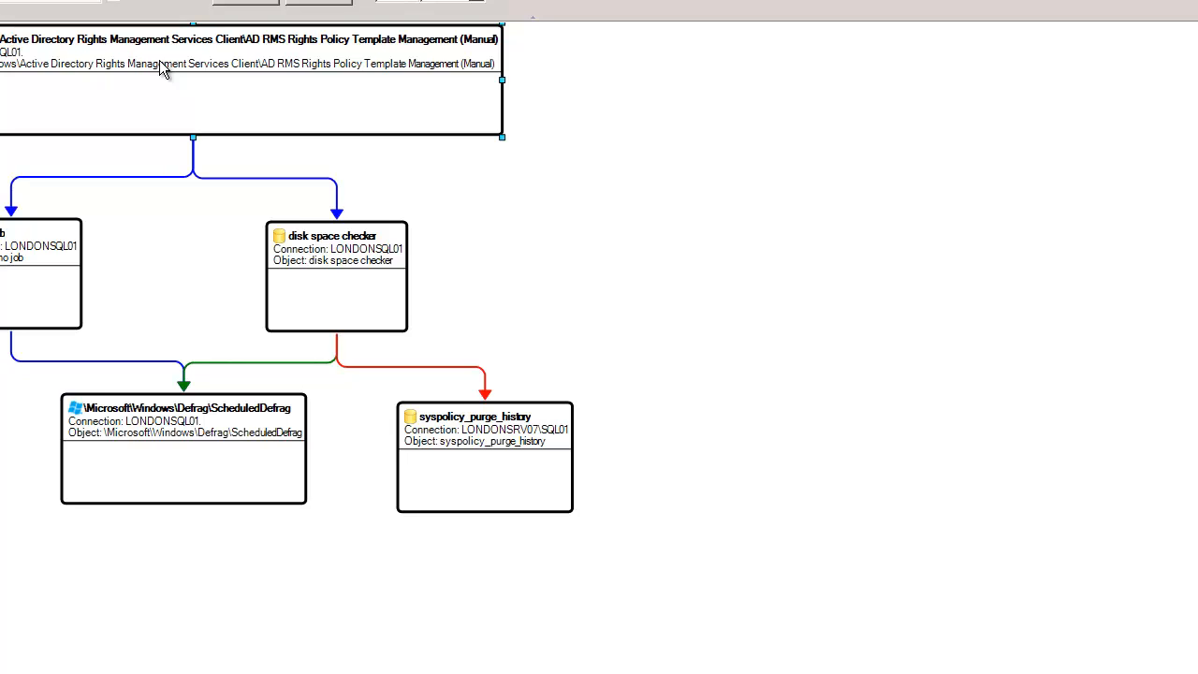
{"action": "left_click", "coordinate": [59, 247]}
{"action": "left_click", "coordinate": [285, 259]}
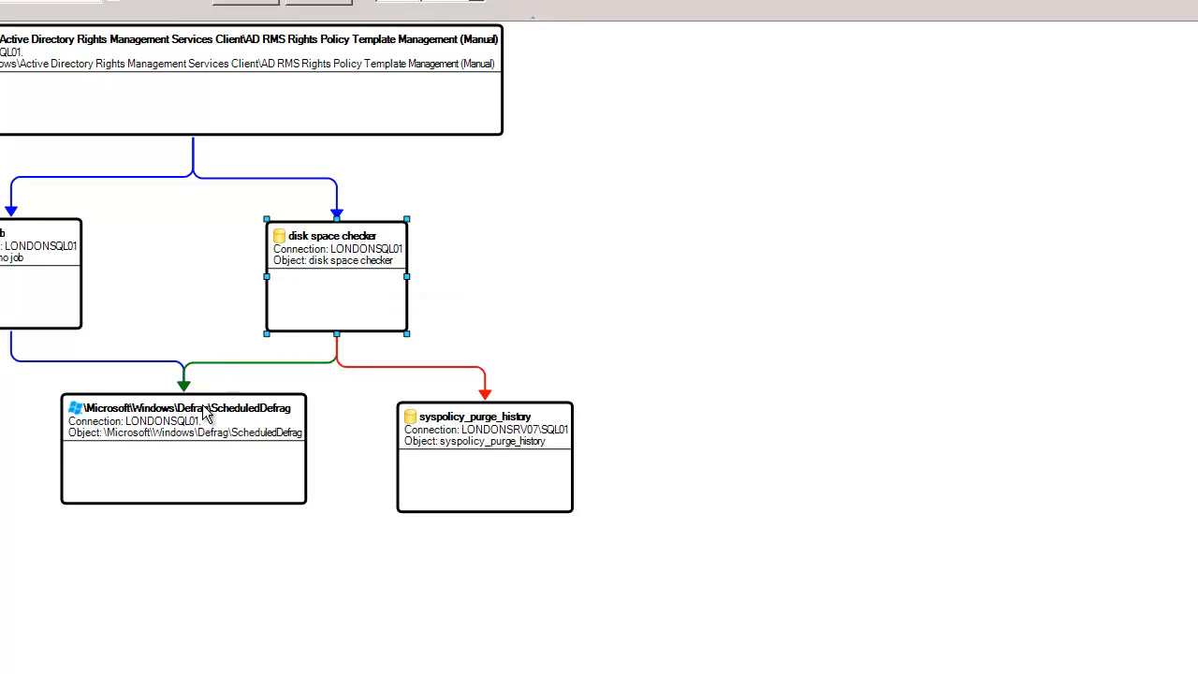
{"action": "left_click", "coordinate": [180, 447]}
{"action": "left_click", "coordinate": [487, 466]}
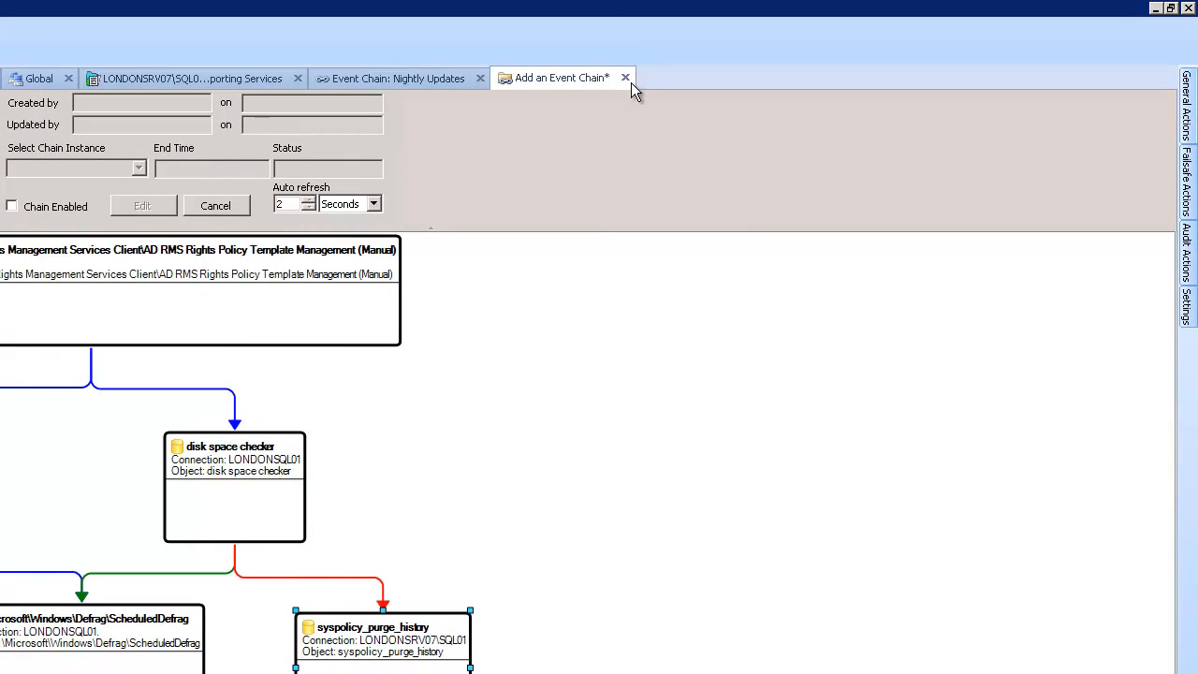
Step: Close the new event chain without saving it and open the monitoring service's Connections List
{"action": "left_click", "coordinate": [627, 79]}
{"action": "left_click", "coordinate": [376, 566]}
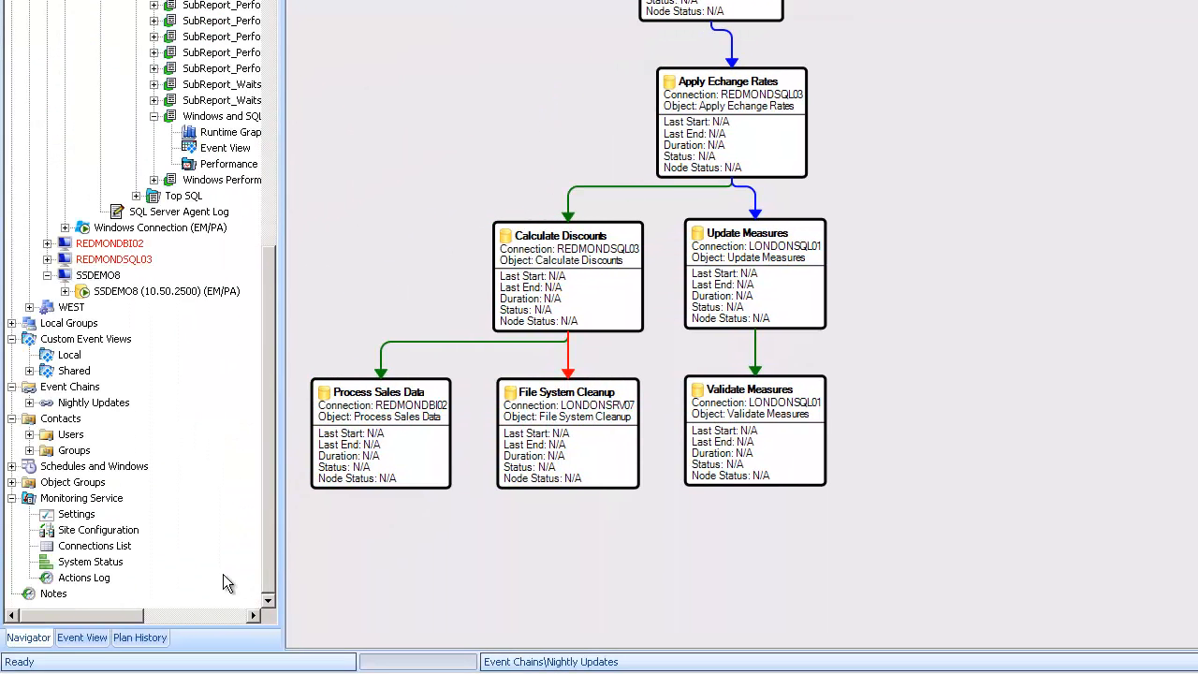
{"action": "left_click", "coordinate": [89, 546]}
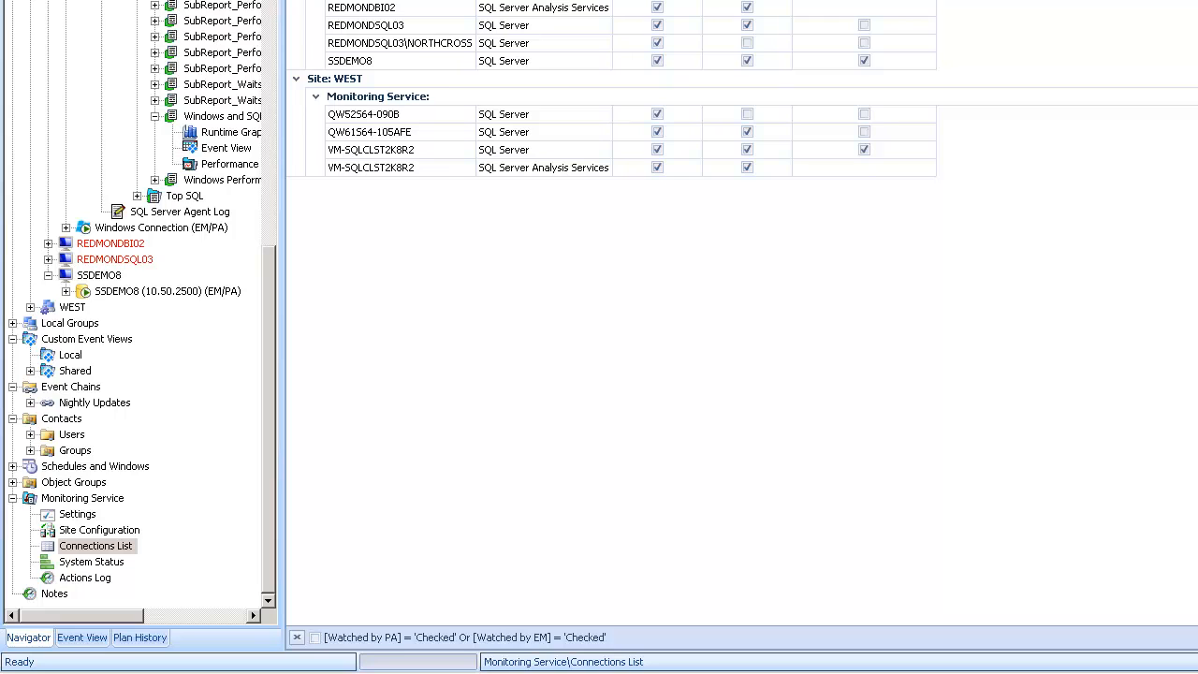
Step: Turn Performance Advisor watching off and back on for the SSDEMO8 SQL Server connection, and dismiss its watch status
{"action": "left_click", "coordinate": [61, 112]}
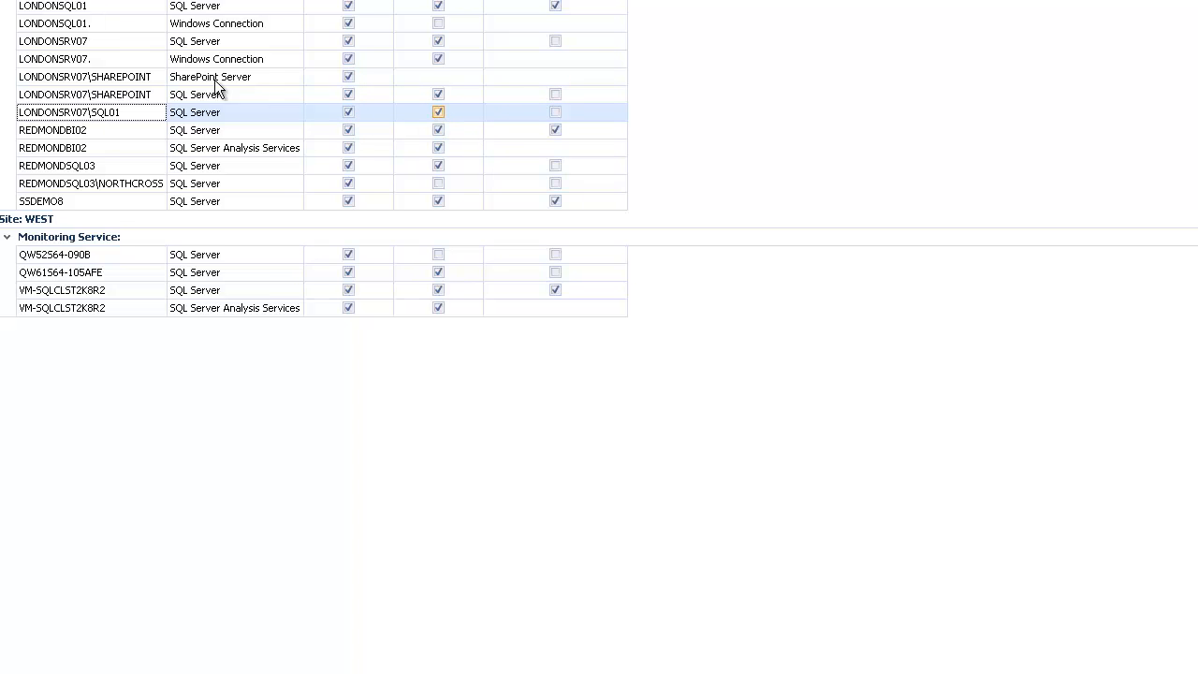
{"action": "left_click", "coordinate": [68, 59]}
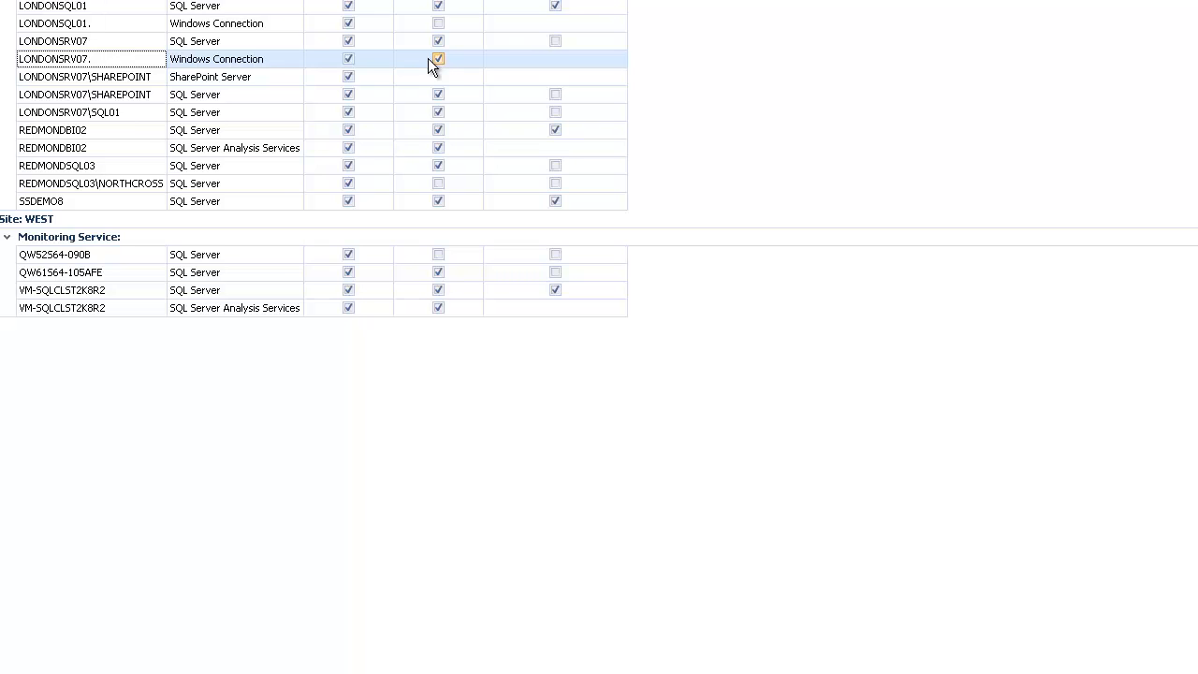
{"action": "left_click", "coordinate": [407, 198]}
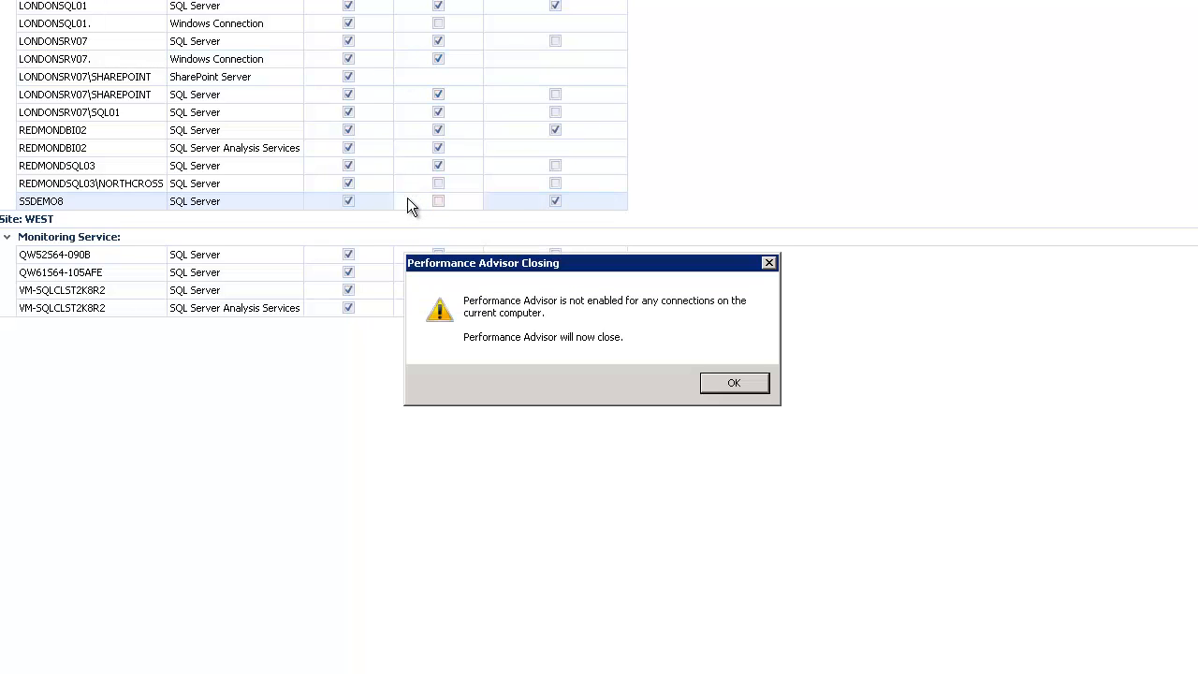
{"action": "left_click", "coordinate": [736, 383]}
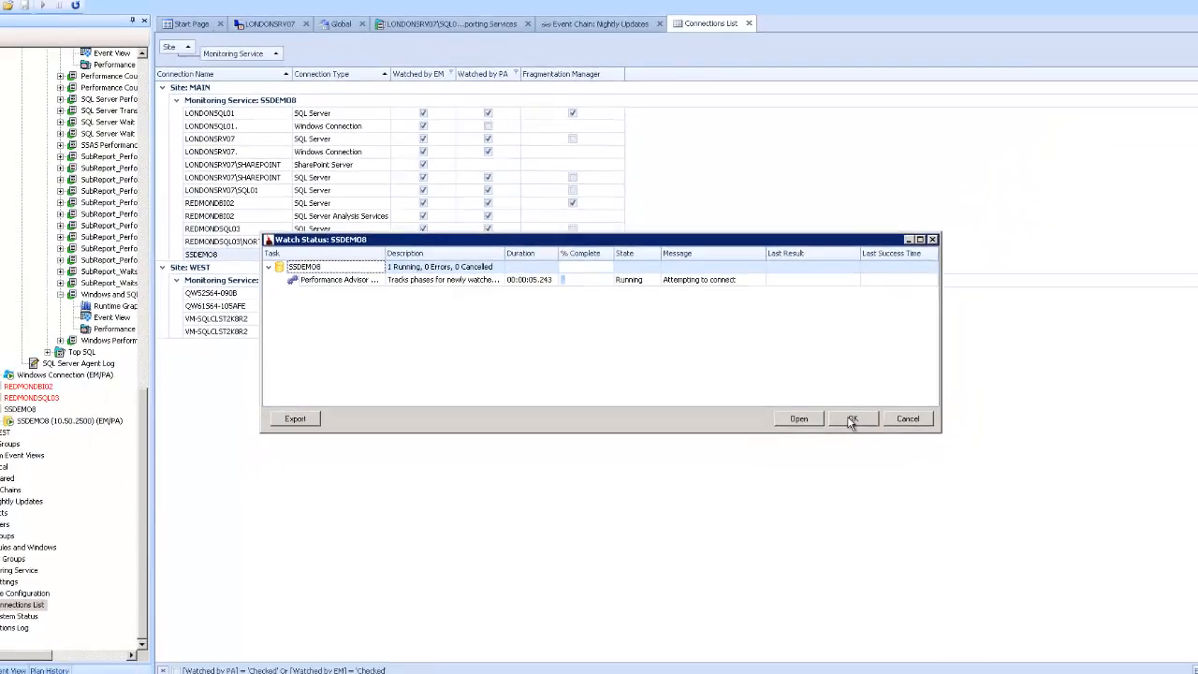
{"action": "left_click", "coordinate": [939, 428]}
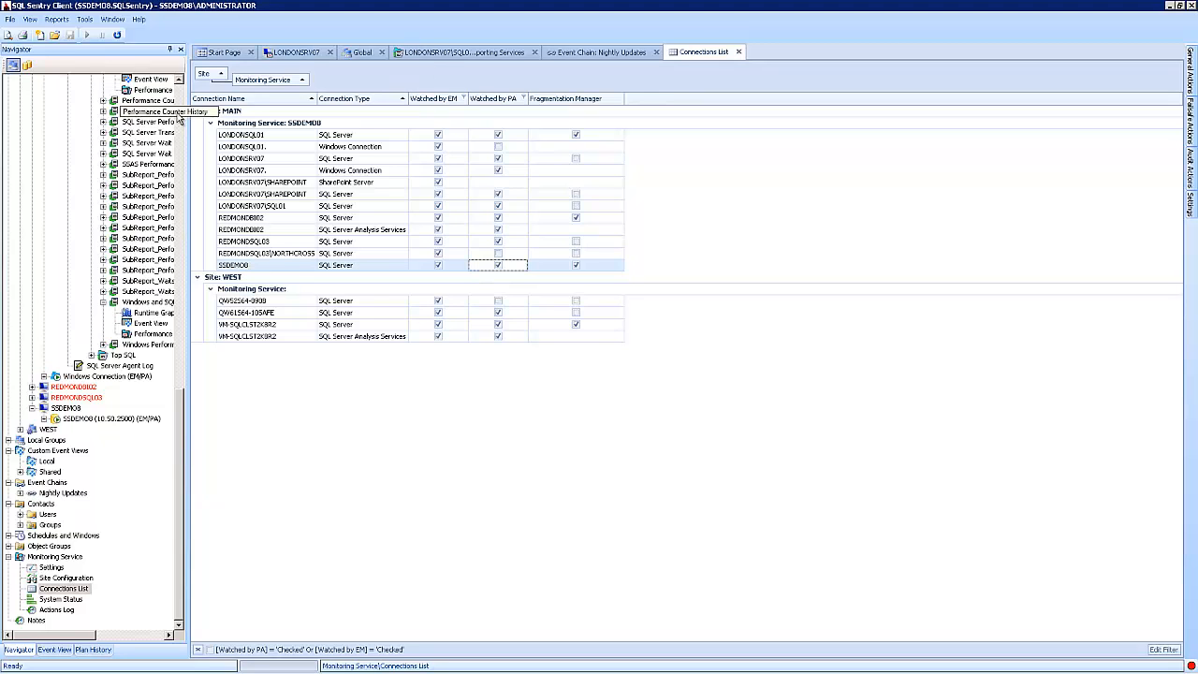
Step: Collapse the LONDONSQL01 and LONDONSRV07 servers in the MAIN site tree
{"action": "scroll", "coordinate": [178, 103], "scroll_direction": "up", "scroll_amount": 15}
{"action": "scroll", "coordinate": [178, 103], "scroll_direction": "up", "scroll_amount": 5}
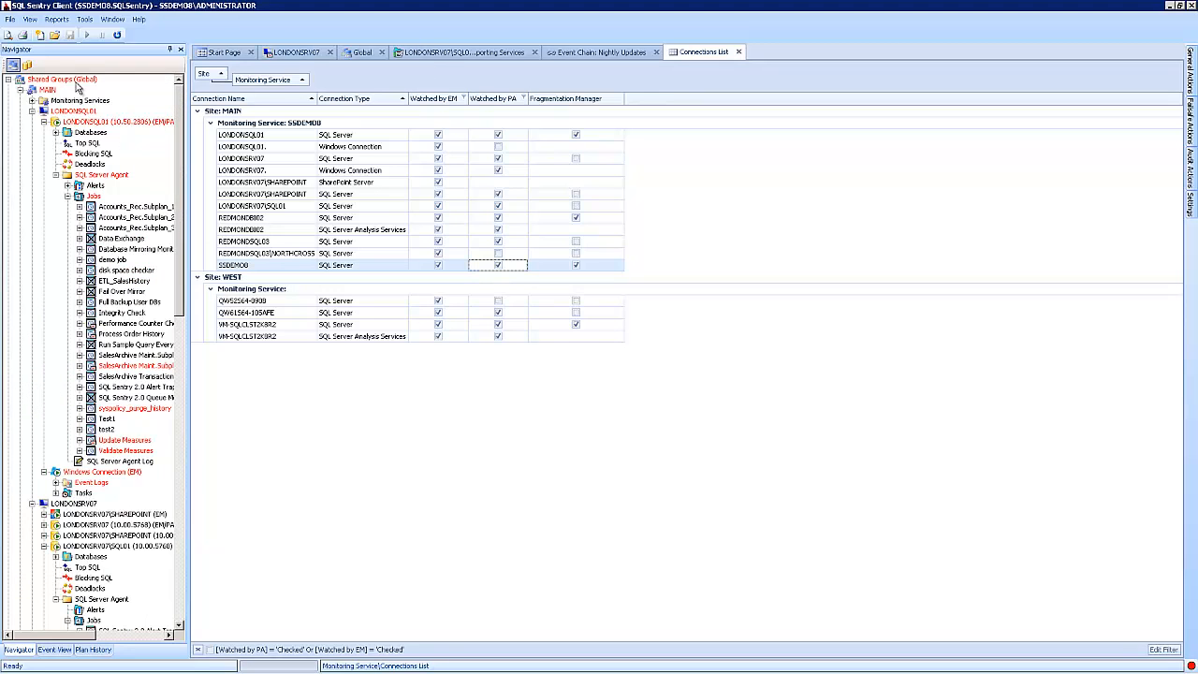
{"action": "left_click", "coordinate": [32, 111]}
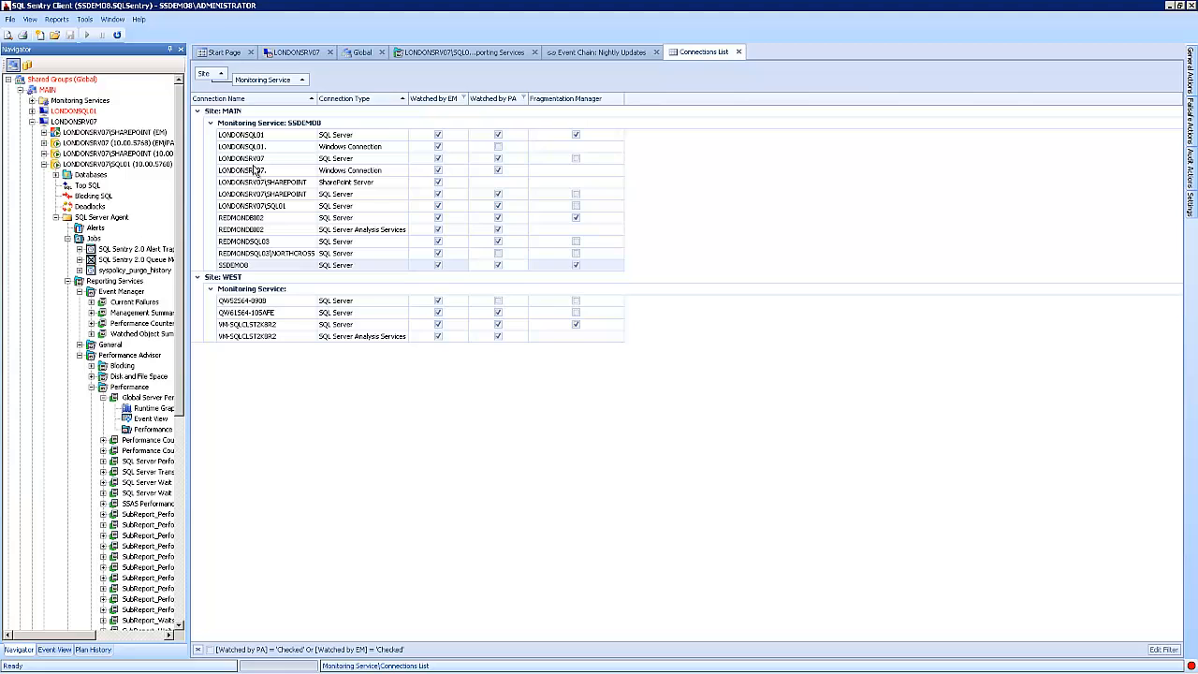
{"action": "left_click", "coordinate": [33, 122]}
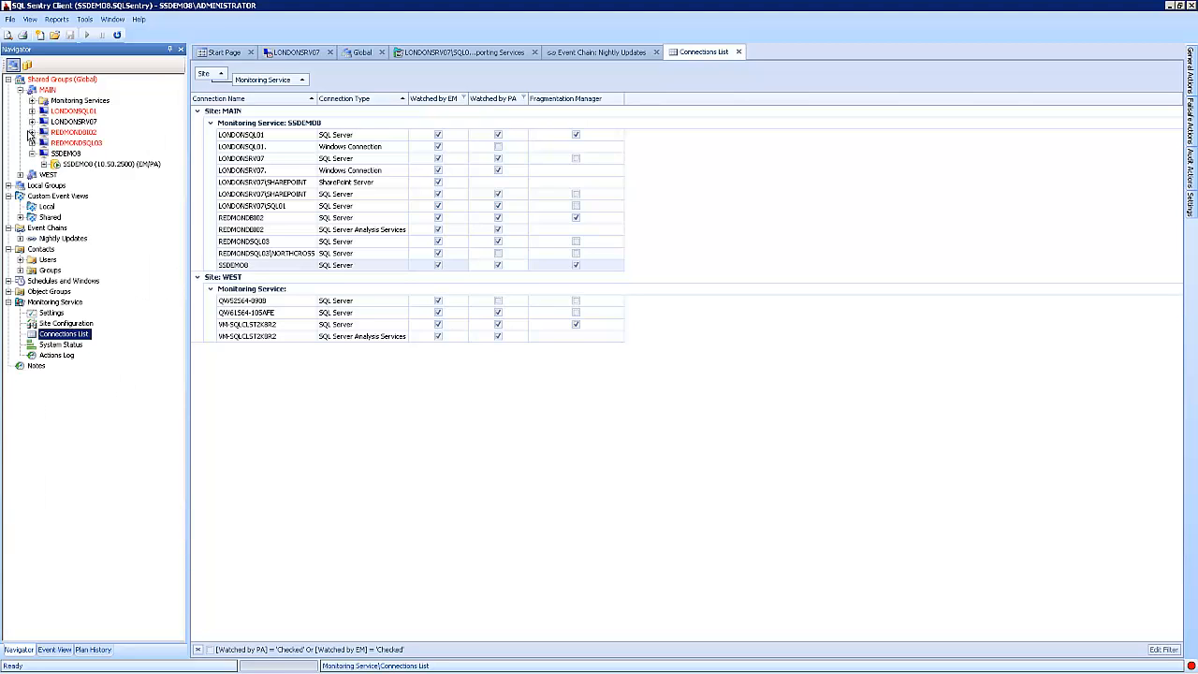